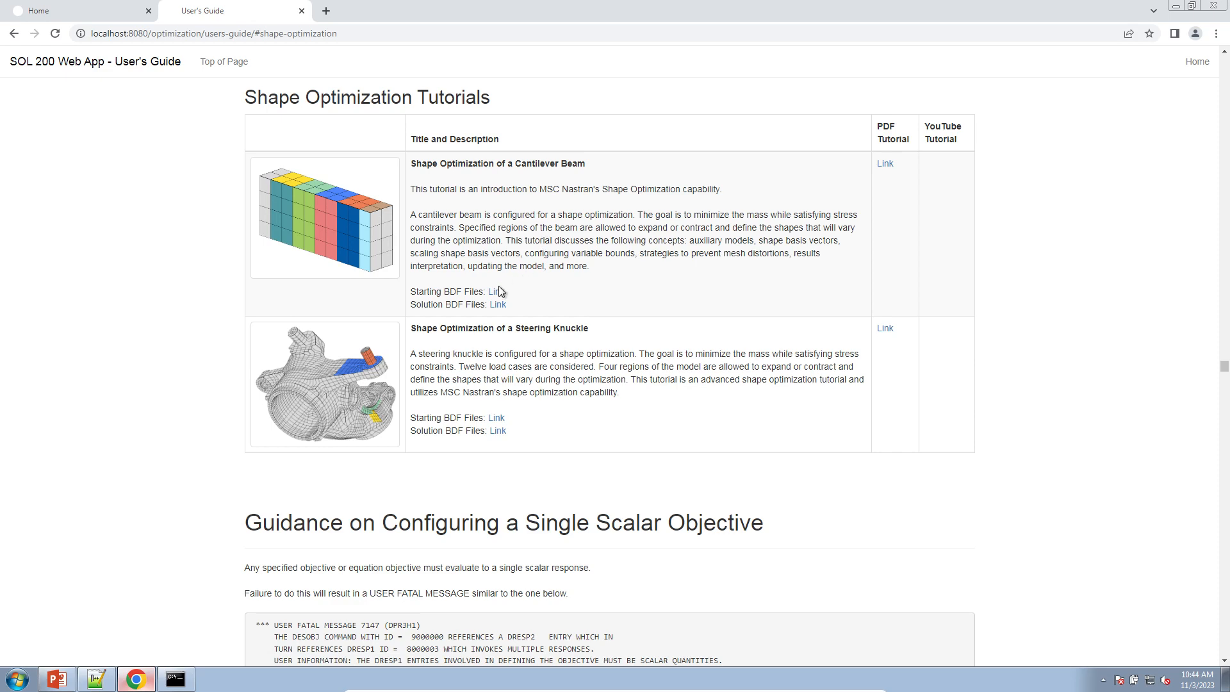
- Download the cantilever beam tutorial's starting BDF files and extract 1_starting_files.zip into a 1_starting_files folder in Downloads
{"action": "left_click", "coordinate": [497, 291]}
{"action": "left_click_drag", "start_coordinate": [428, 291], "coordinate": [513, 291]}
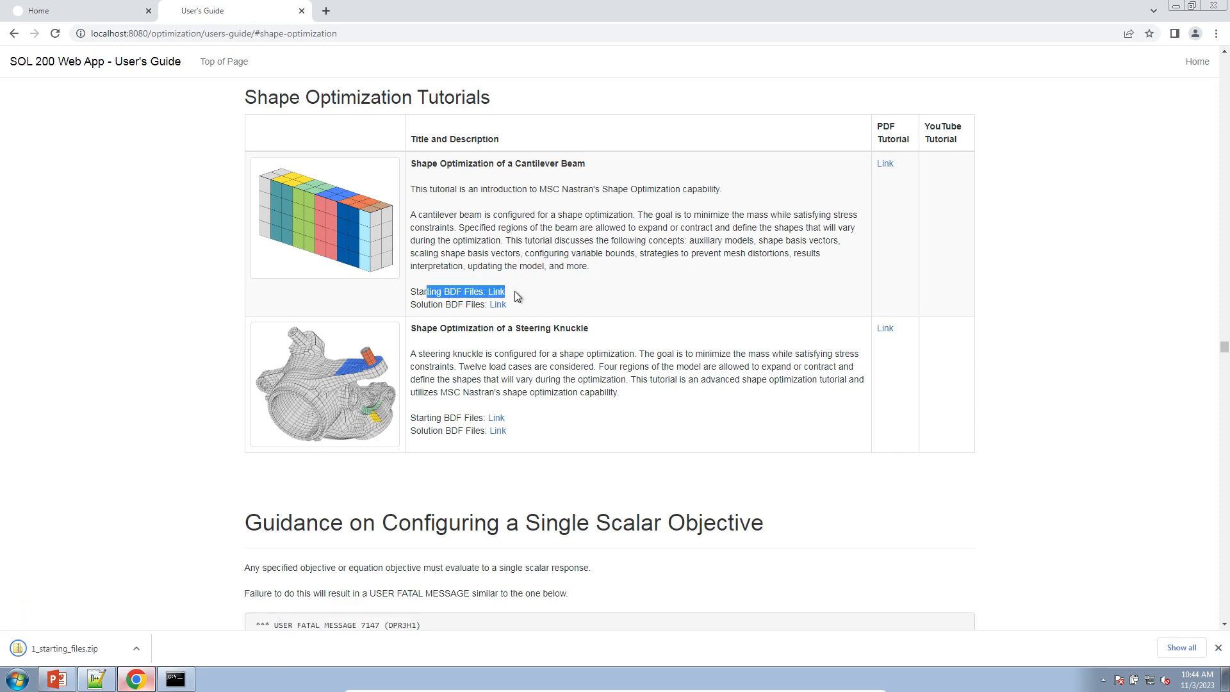
{"action": "left_click", "coordinate": [26, 684]}
{"action": "left_click", "coordinate": [203, 513]}
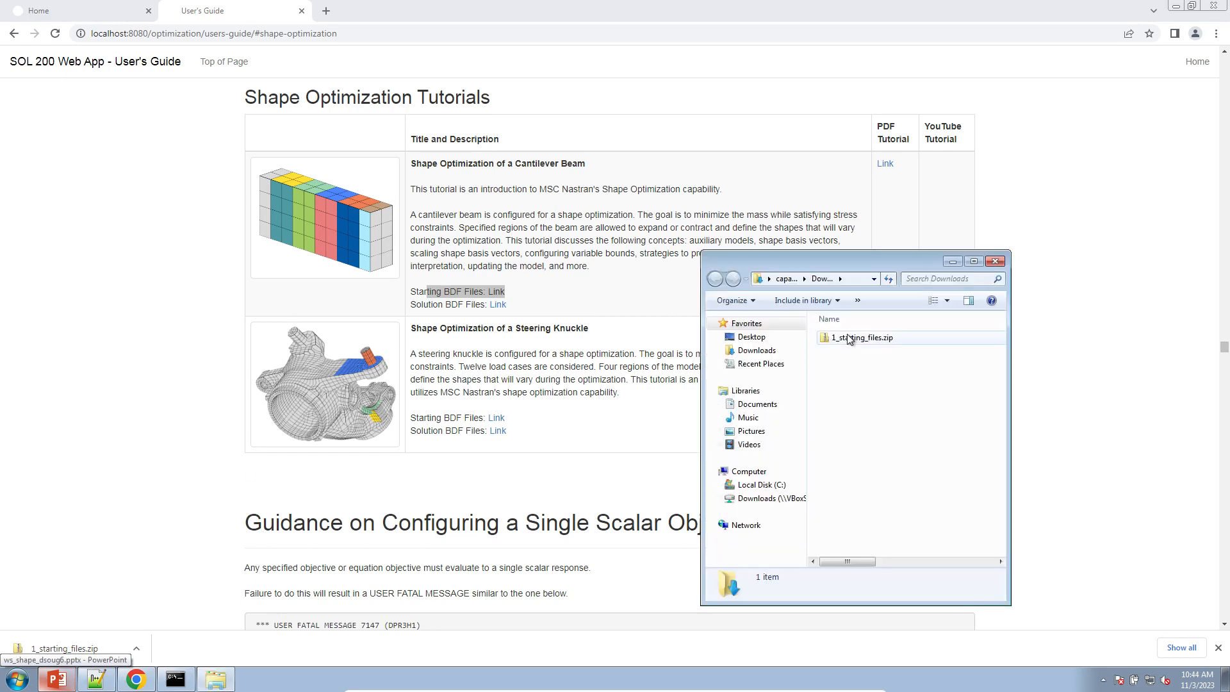
{"action": "right_click", "coordinate": [850, 339]}
{"action": "left_click", "coordinate": [877, 378]}
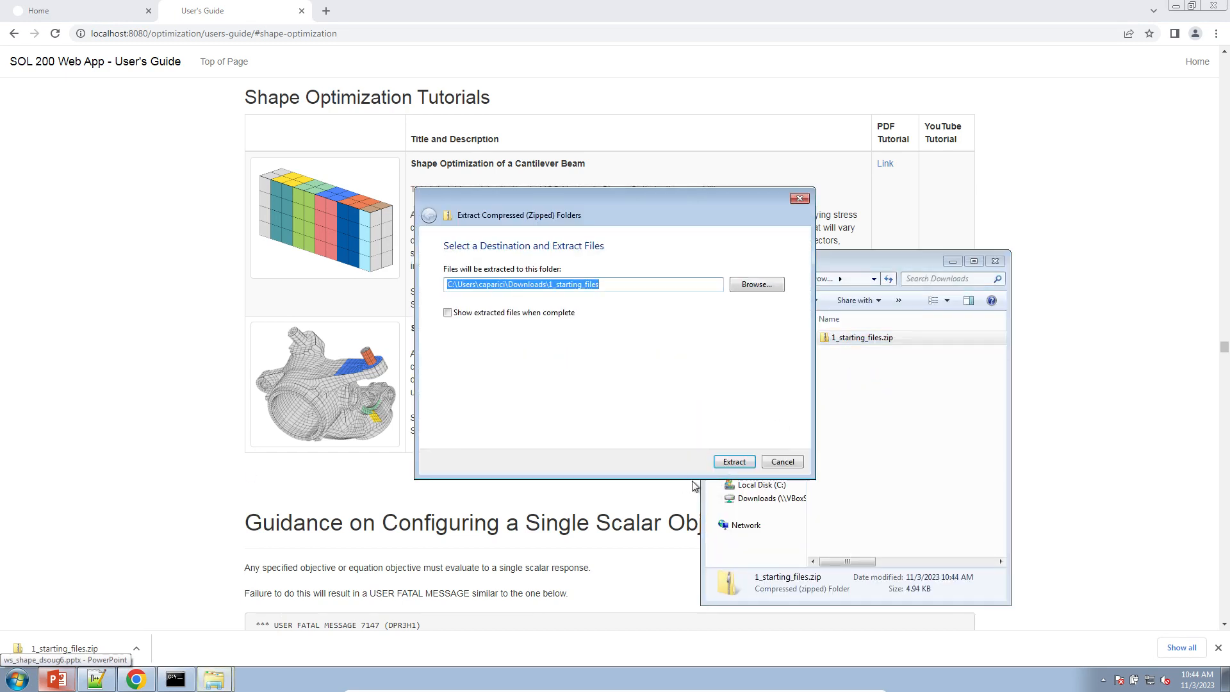
{"action": "left_click", "coordinate": [734, 461]}
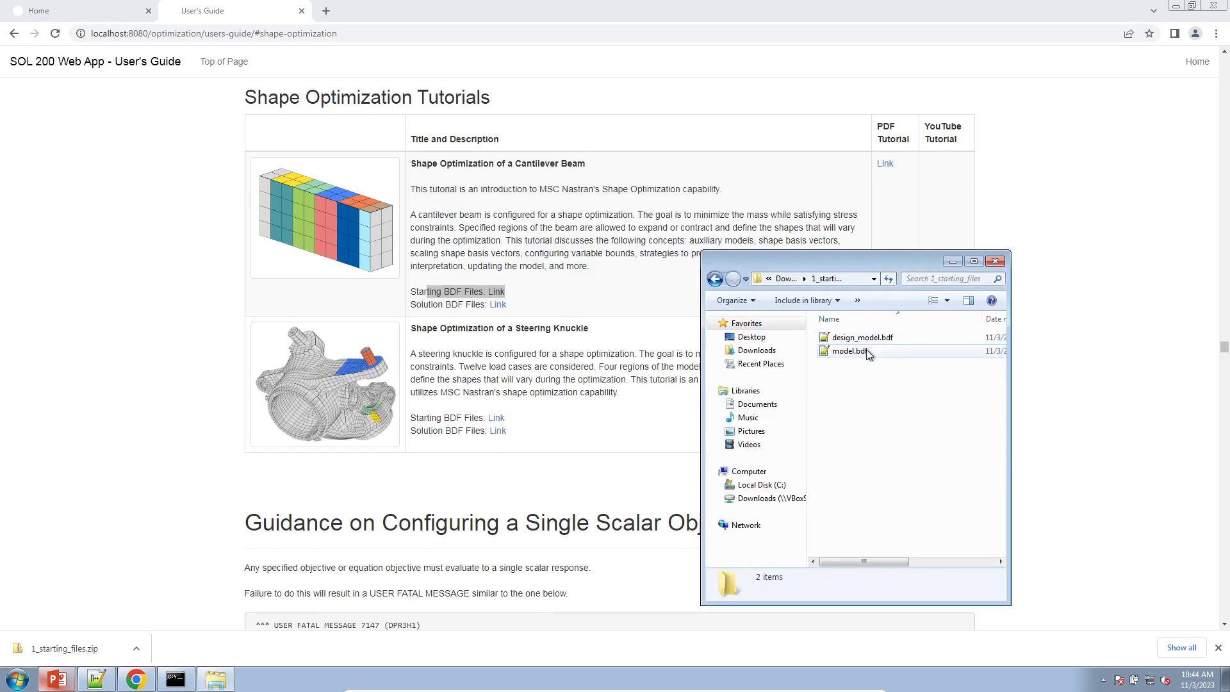
- Open model.bdf from the extracted folder in Notepad++ and look through its CHEXA element entries
{"action": "double_click", "coordinate": [868, 354]}
{"action": "left_click", "coordinate": [651, 354]}
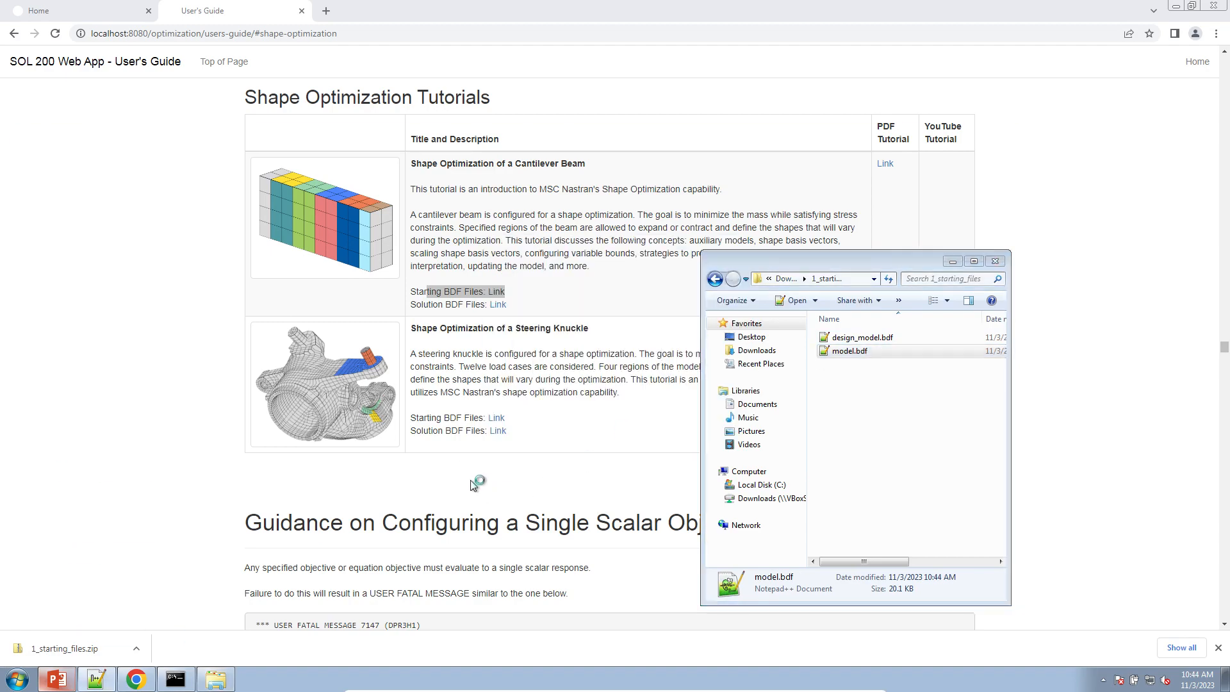
{"action": "scroll", "coordinate": [405, 416], "scroll_direction": "down", "scroll_amount": 20}
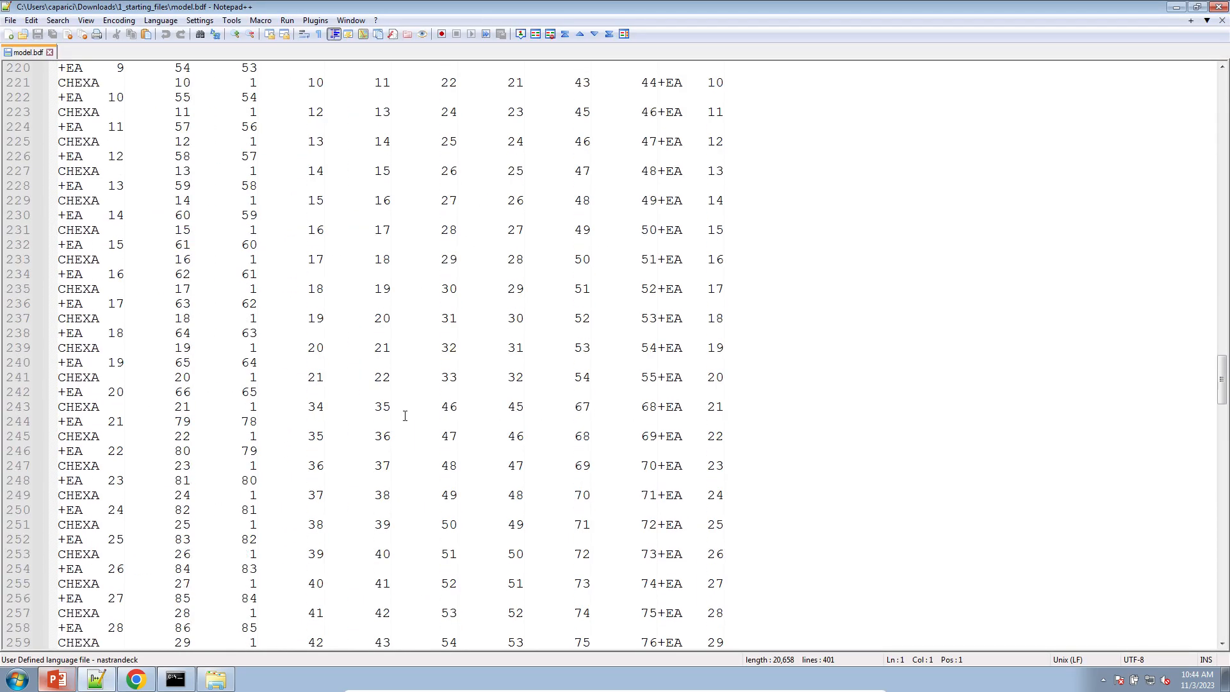
- Open design_model.bdf from the extracted folder and examine the weight objective, stress responses and DCONSTR constraint entries
{"action": "left_click", "coordinate": [216, 679]}
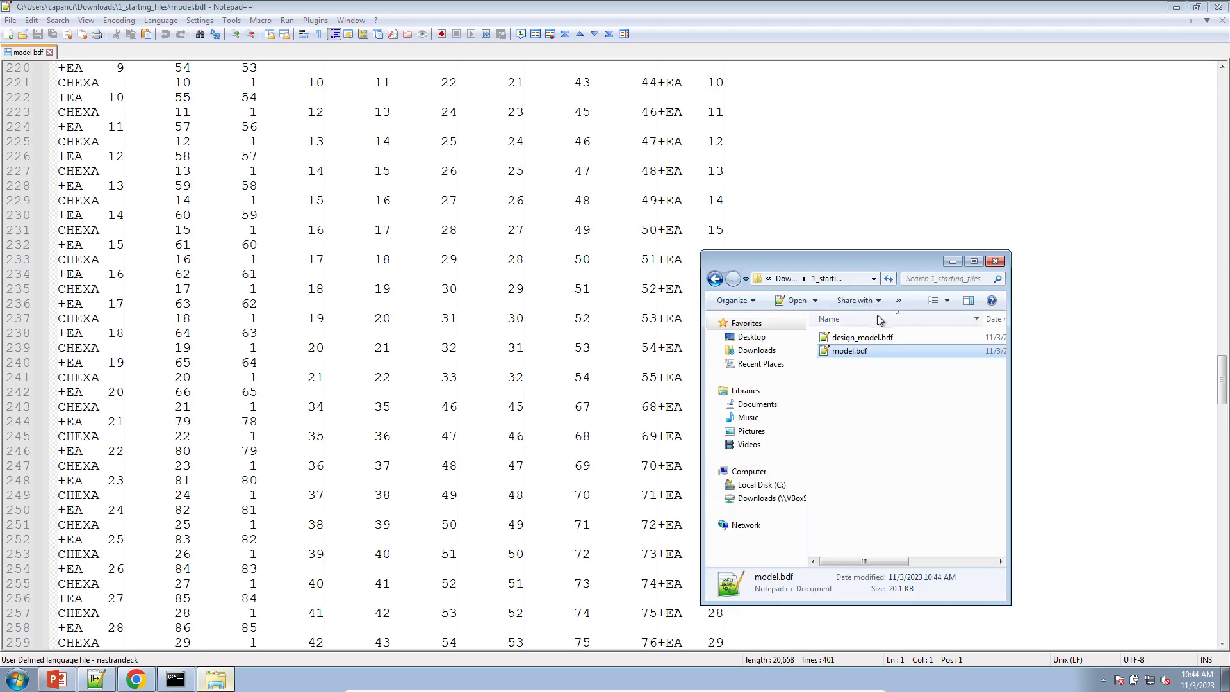
{"action": "double_click", "coordinate": [862, 338]}
{"action": "left_click", "coordinate": [650, 351]}
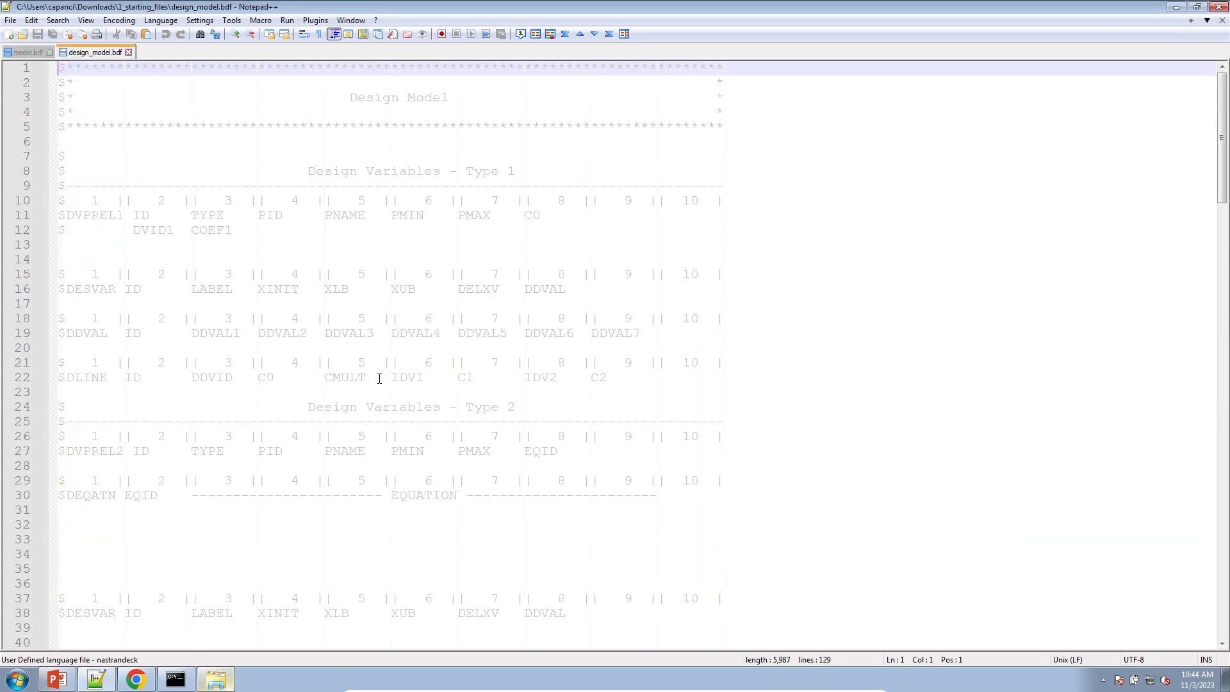
{"action": "scroll", "coordinate": [352, 371], "scroll_direction": "down", "scroll_amount": 12}
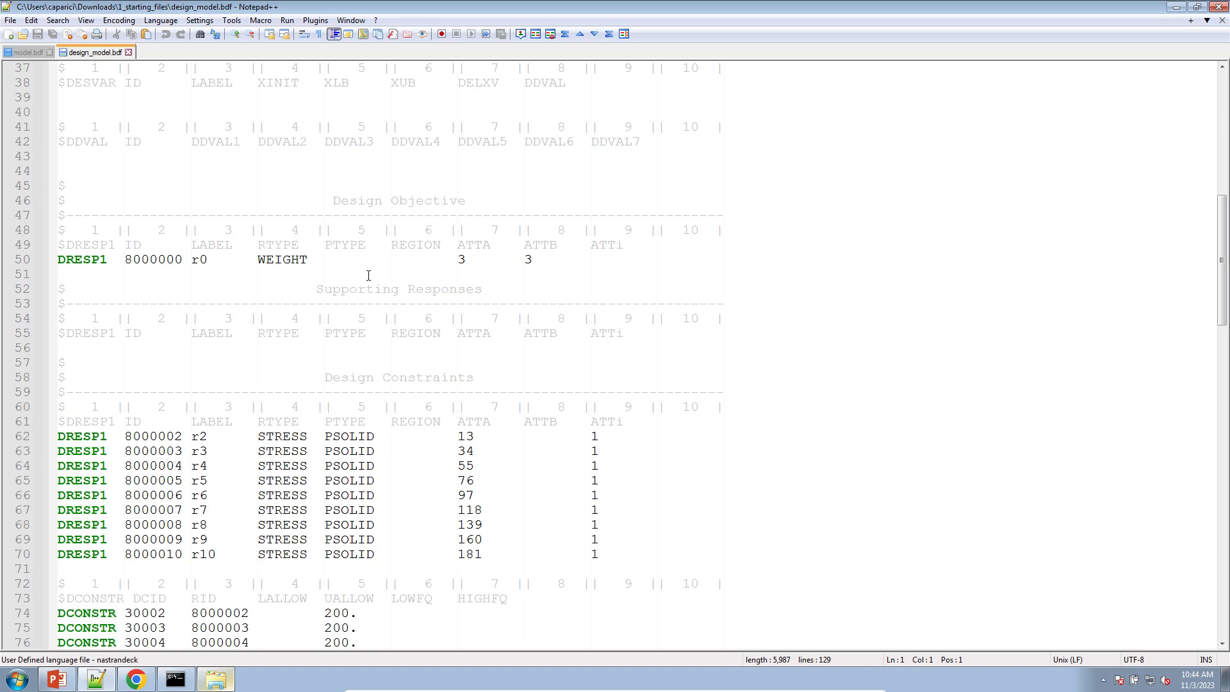
{"action": "left_click", "coordinate": [25, 259]}
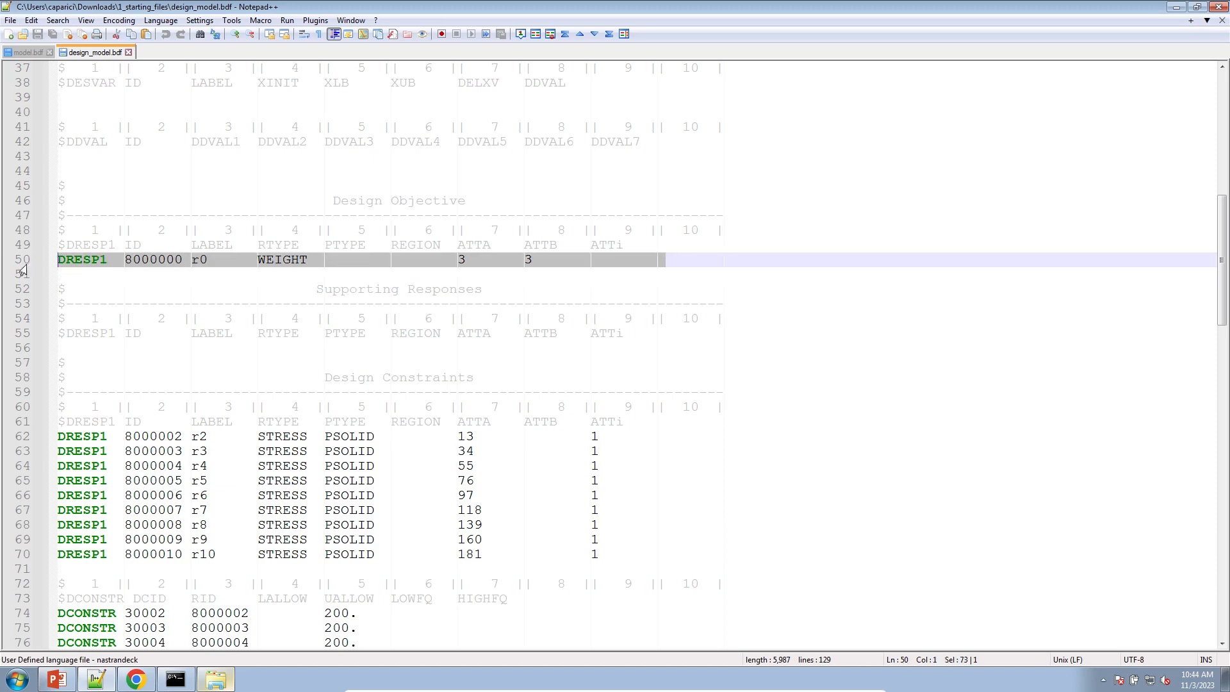
{"action": "scroll", "coordinate": [202, 292], "scroll_direction": "down", "scroll_amount": 5}
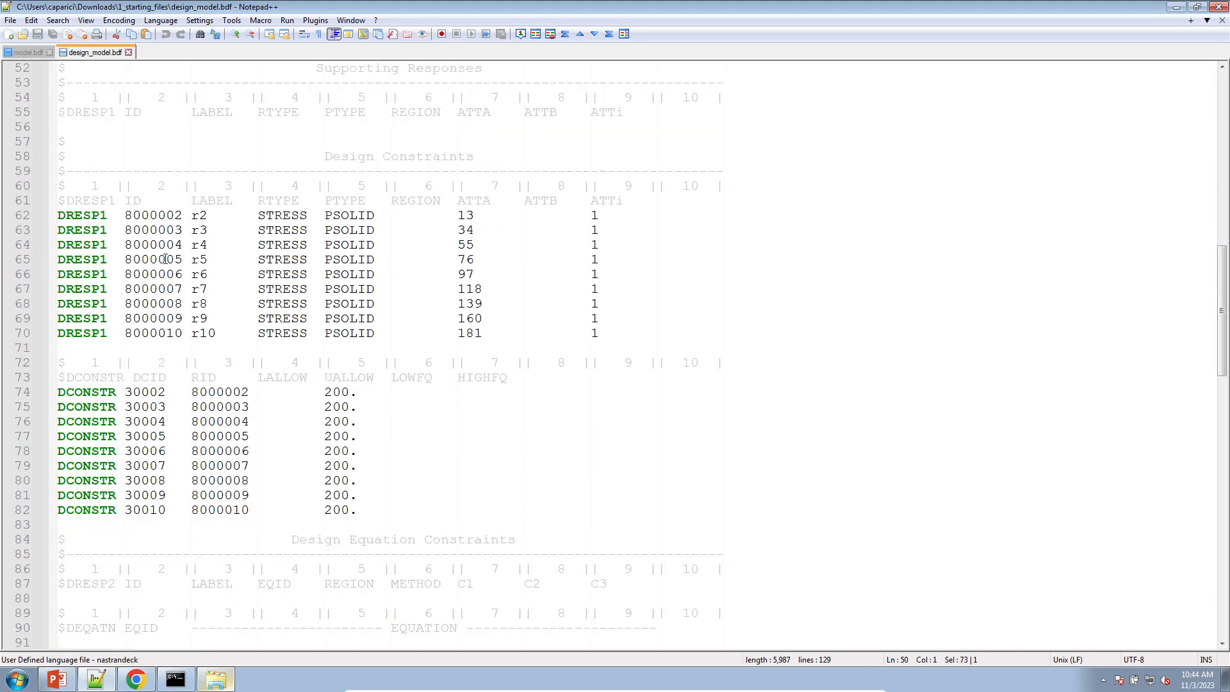
{"action": "left_click_drag", "start_coordinate": [158, 215], "coordinate": [446, 512]}
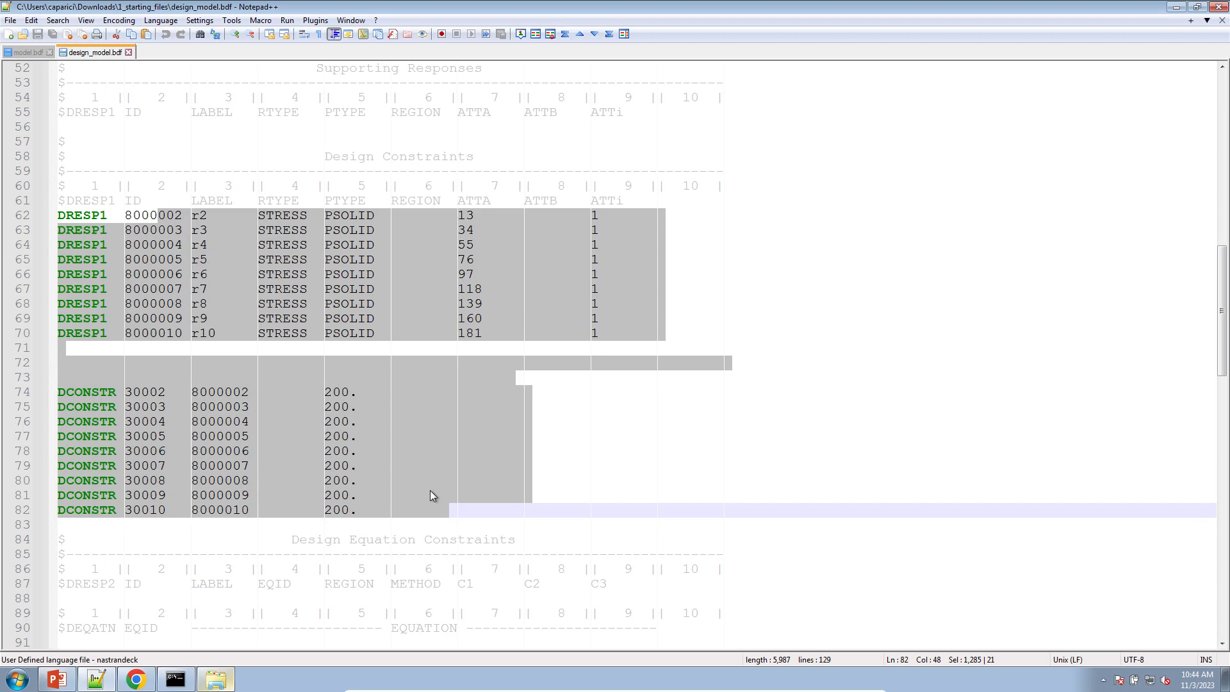
{"action": "scroll", "coordinate": [429, 490], "scroll_direction": "down", "scroll_amount": 6}
- Switch to Chrome and open the Viewer (.des, .ply000i) web app for optimization post-processing from the list of web apps
{"action": "left_click", "coordinate": [134, 678]}
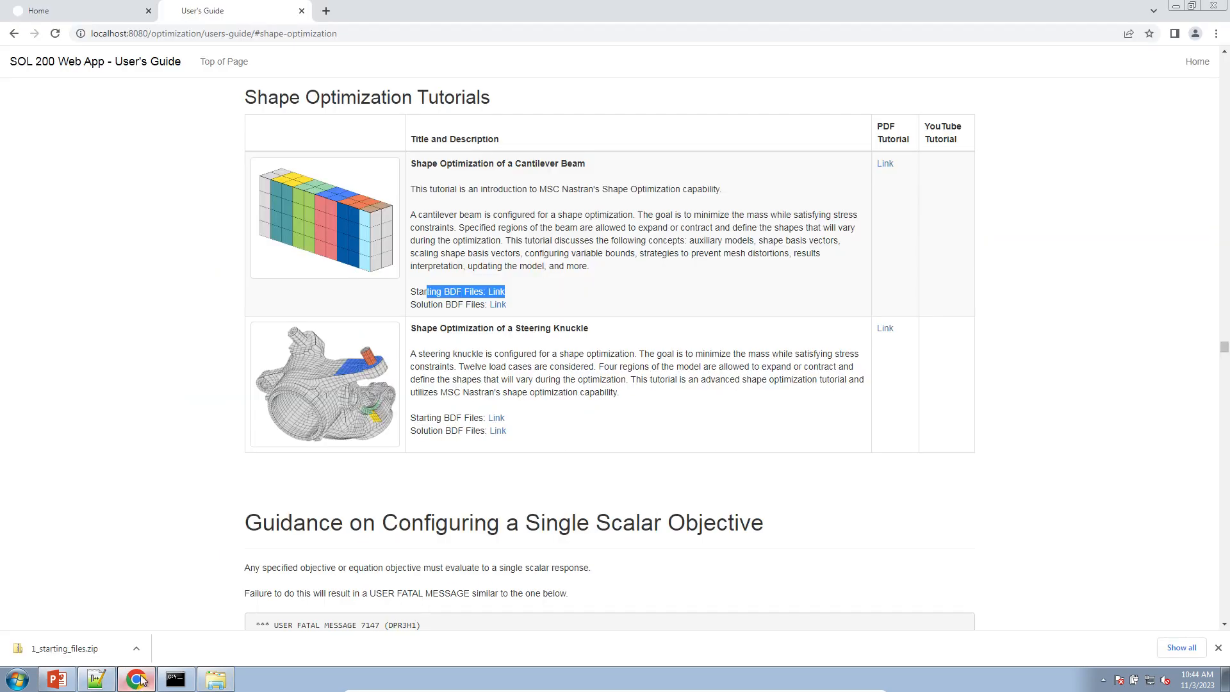
{"action": "left_click", "coordinate": [107, 13]}
{"action": "left_click", "coordinate": [606, 524]}
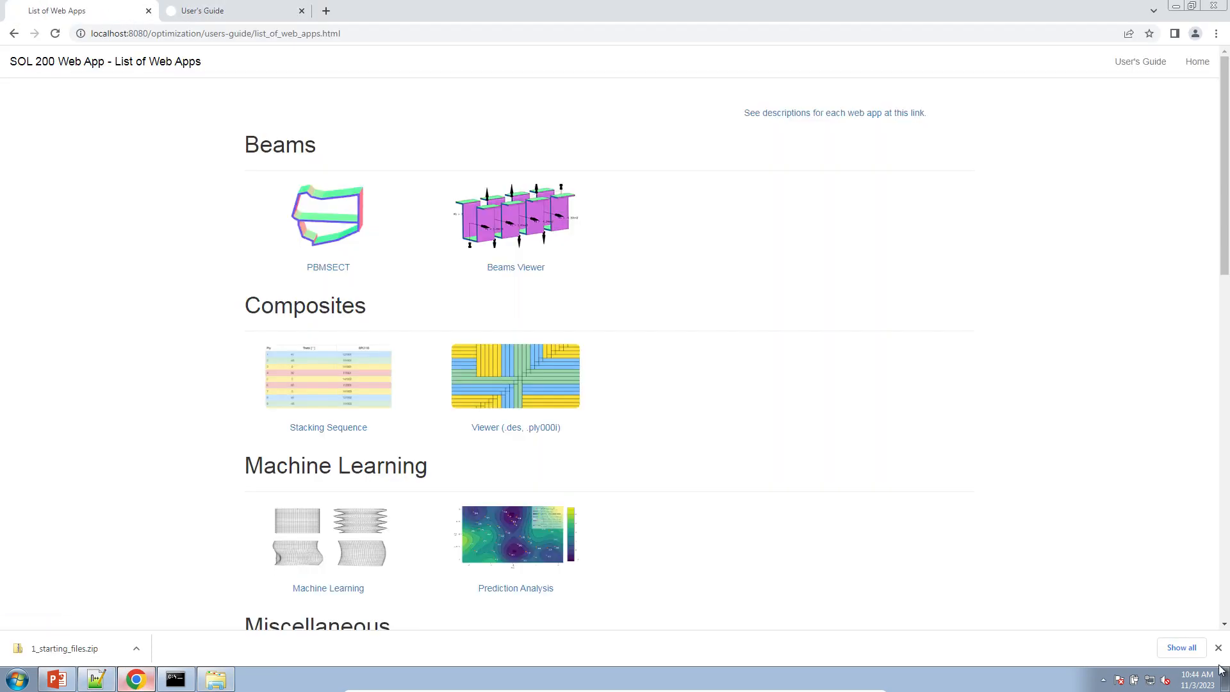
{"action": "left_click", "coordinate": [1218, 648]}
{"action": "scroll", "coordinate": [758, 511], "scroll_direction": "down", "scroll_amount": 1}
{"action": "scroll", "coordinate": [758, 511], "scroll_direction": "down", "scroll_amount": 9}
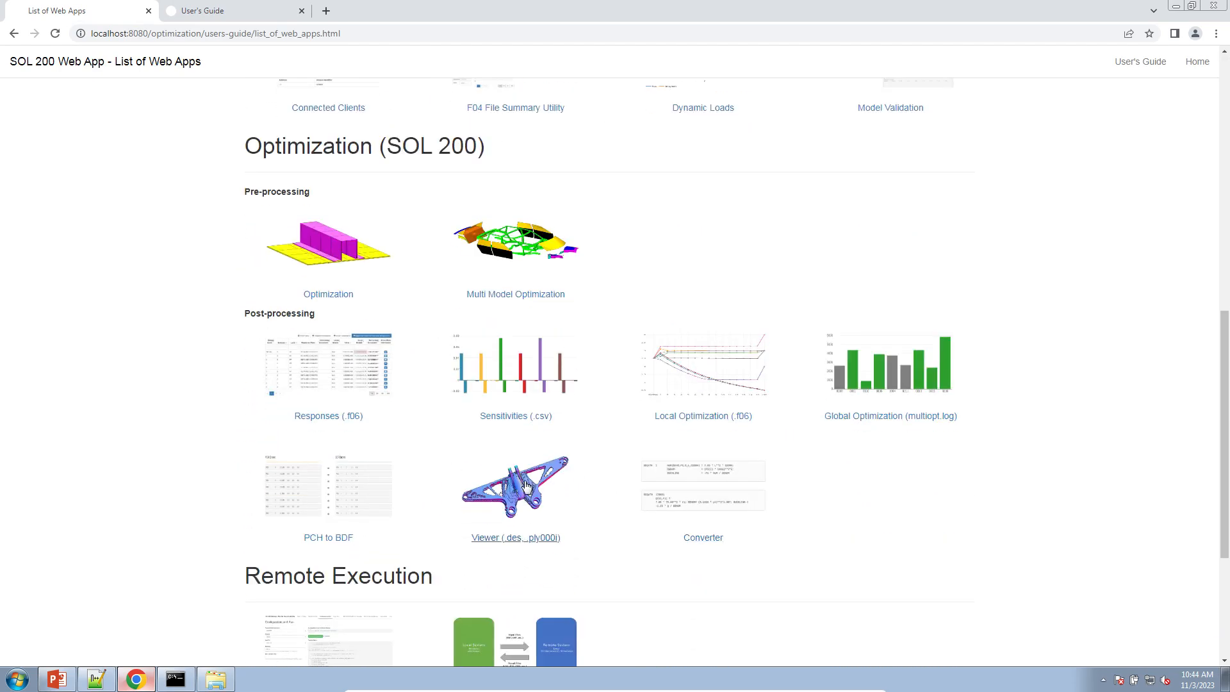
{"action": "left_click", "coordinate": [524, 485]}
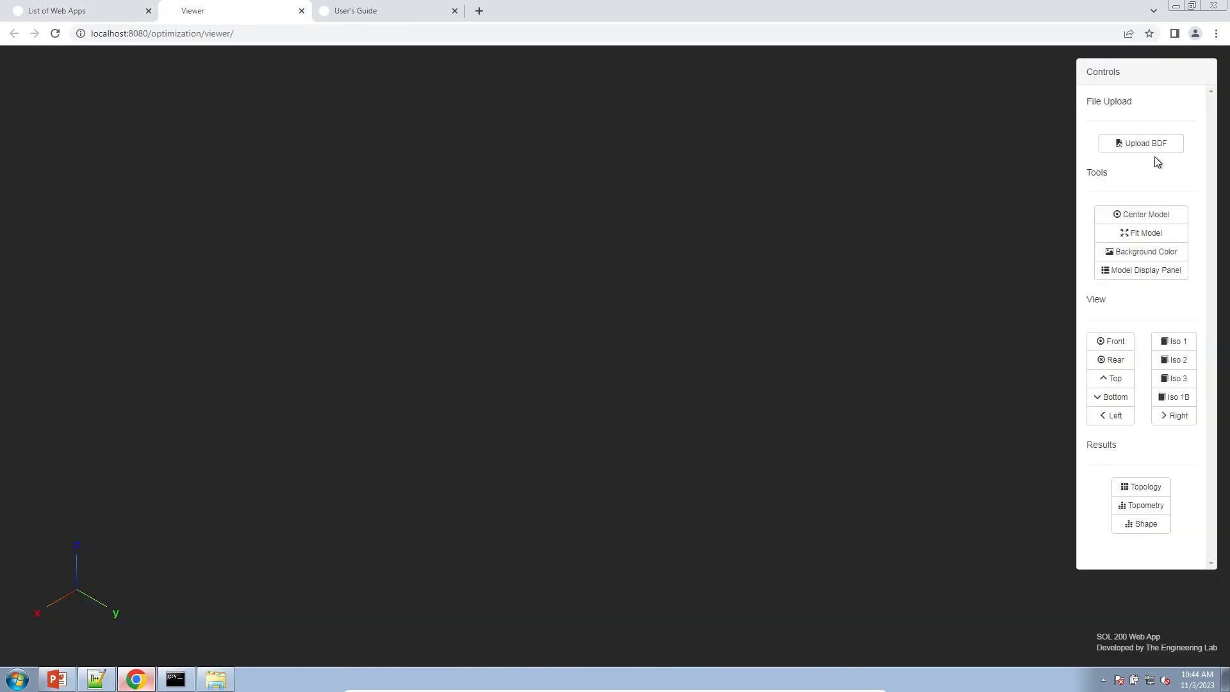
- Upload both BDF files from the 1_starting_files folder to the viewer and close the file upload area
{"action": "left_click", "coordinate": [1144, 144]}
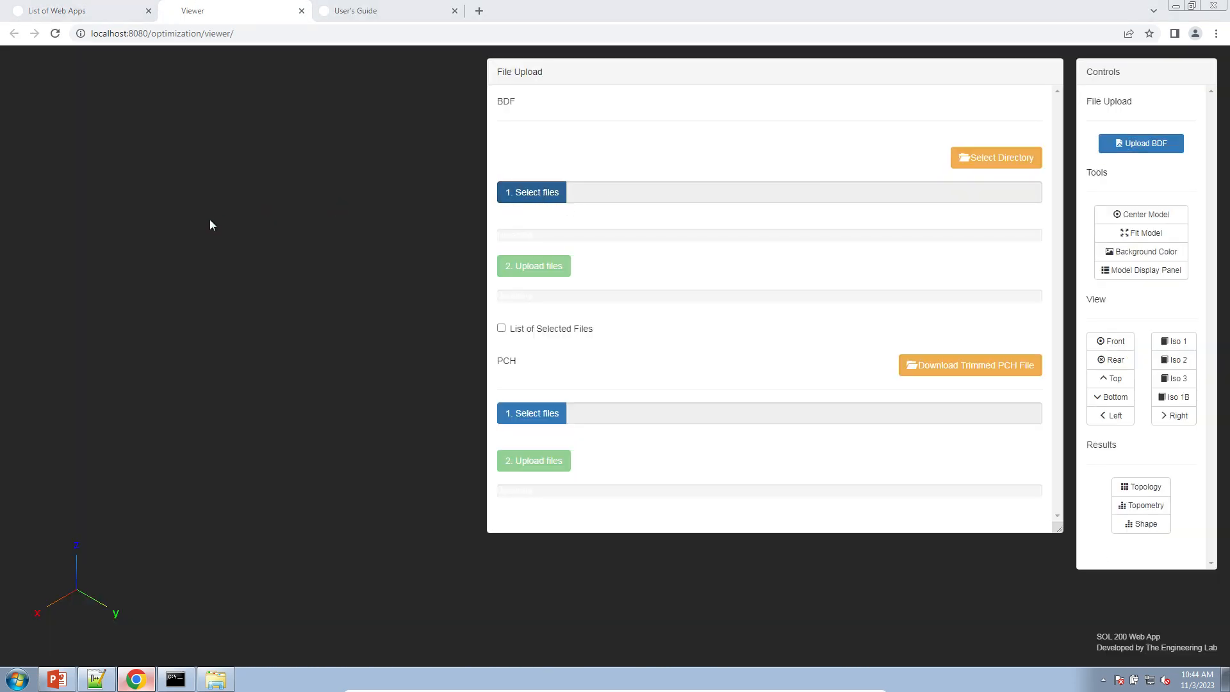
{"action": "left_click", "coordinate": [73, 102]}
{"action": "left_click", "coordinate": [161, 88]}
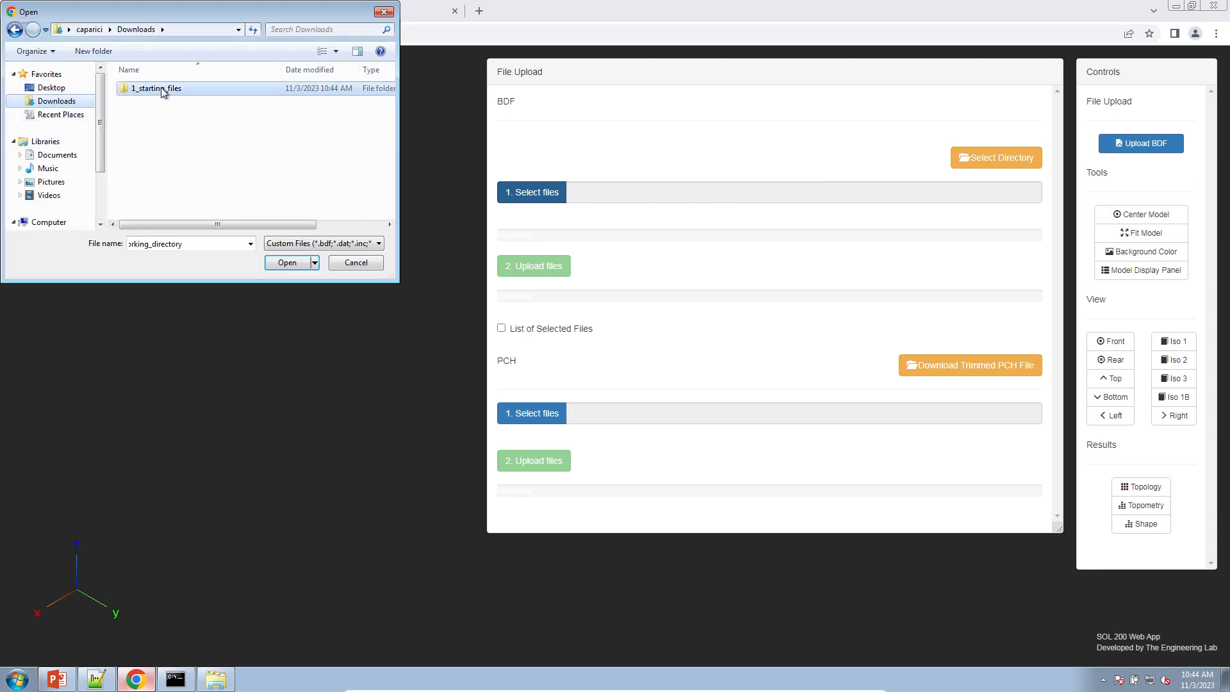
{"action": "double_click", "coordinate": [162, 89]}
{"action": "key", "text": "ctrl+a"}
{"action": "left_click", "coordinate": [292, 263]}
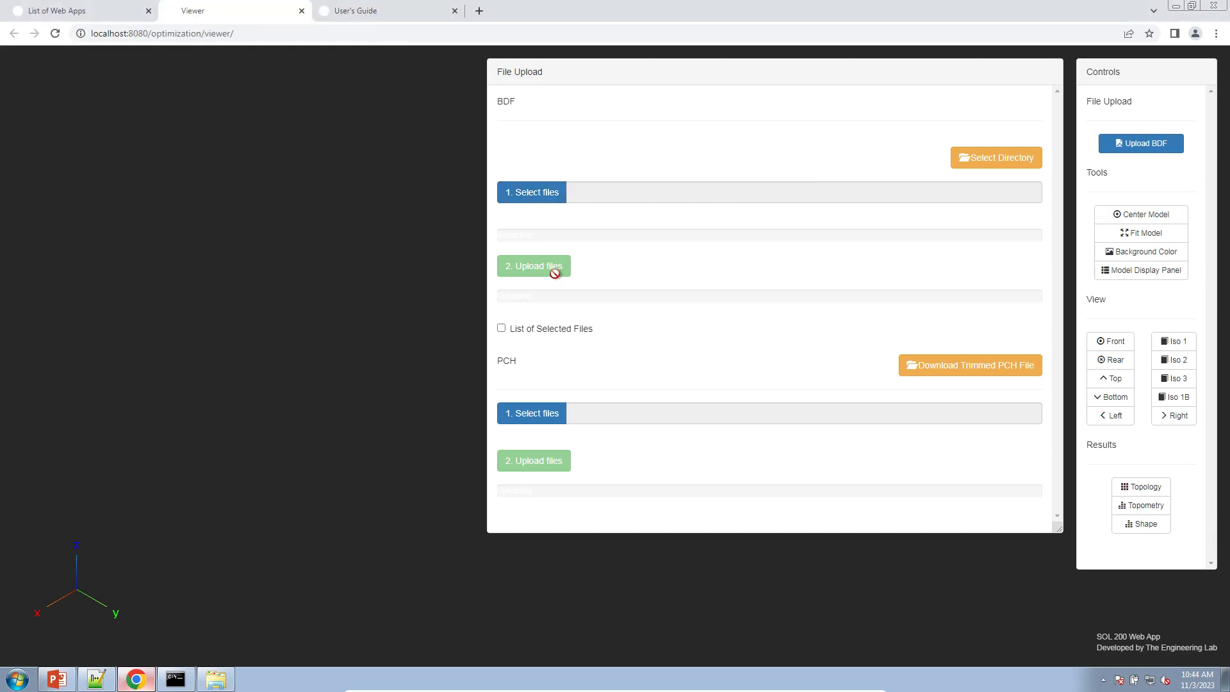
{"action": "left_click", "coordinate": [556, 269]}
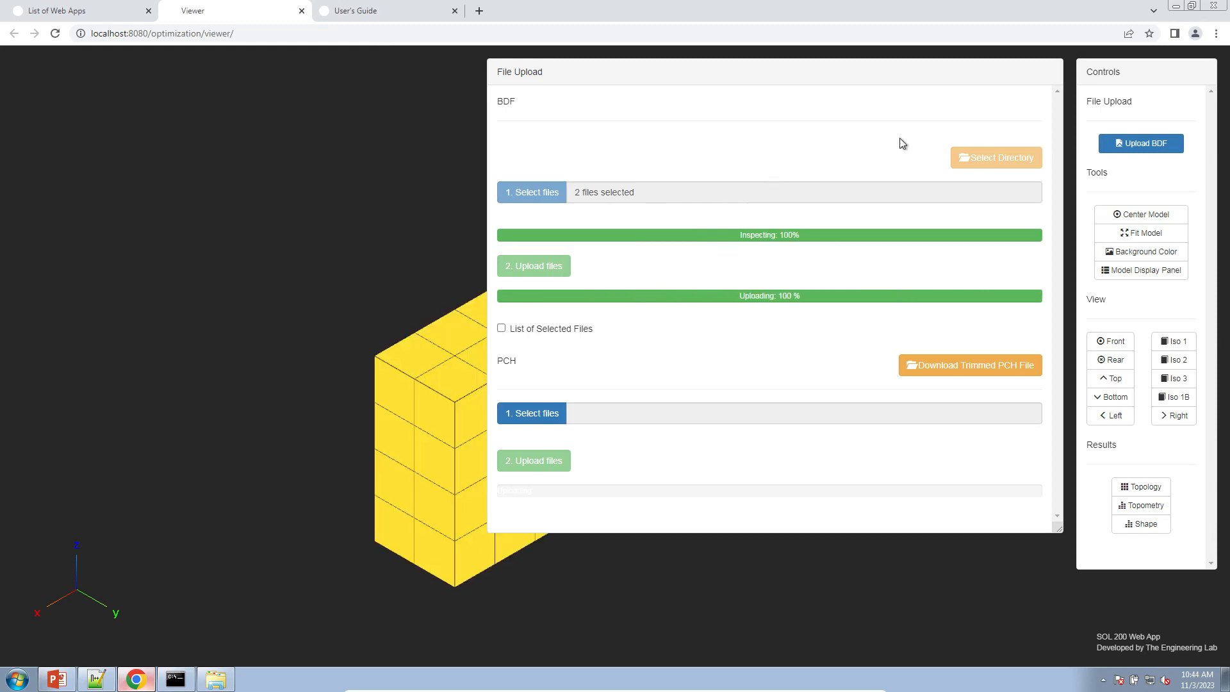
{"action": "left_click", "coordinate": [1113, 150]}
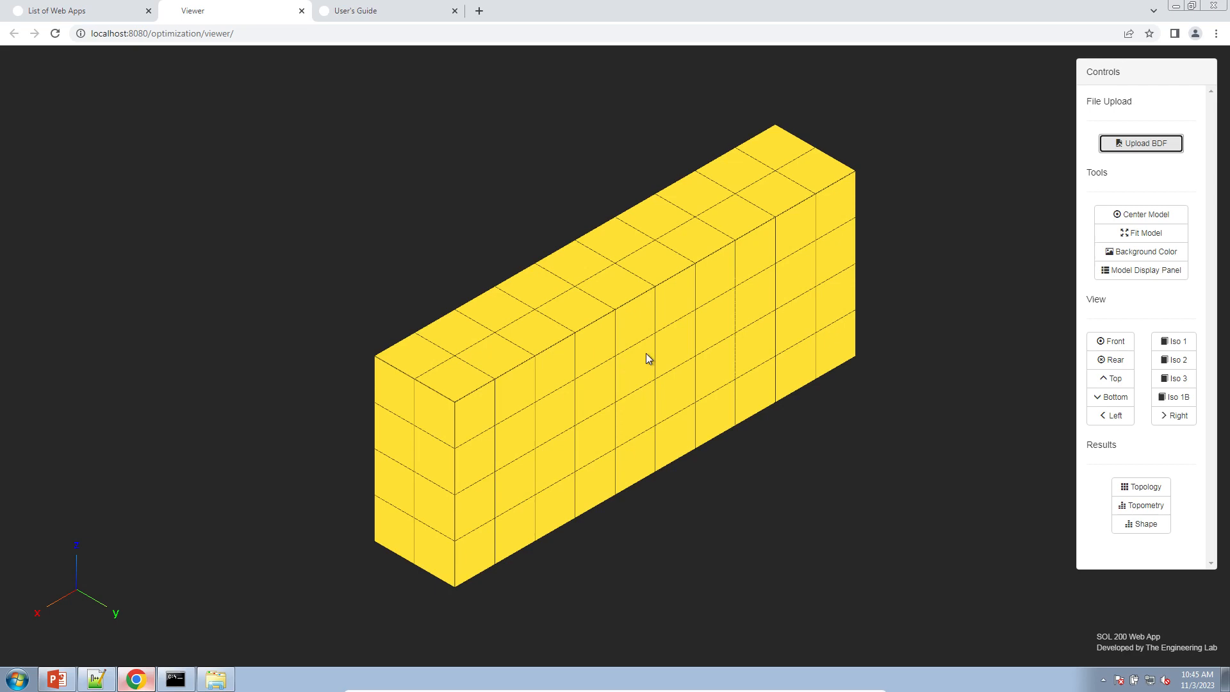
- Examine the beam model by panning, rotating and zooming in close on its mesh
{"action": "right_click_drag", "start_coordinate": [647, 354], "coordinate": [495, 332]}
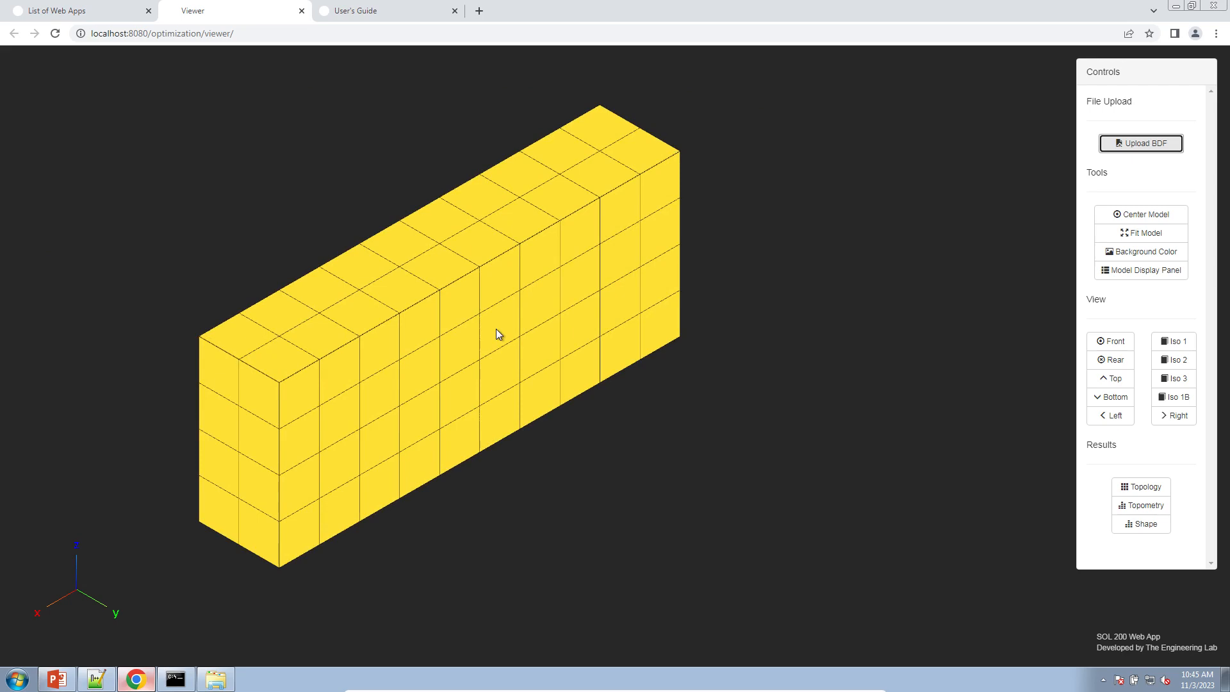
{"action": "left_click_drag", "start_coordinate": [496, 329], "coordinate": [608, 387]}
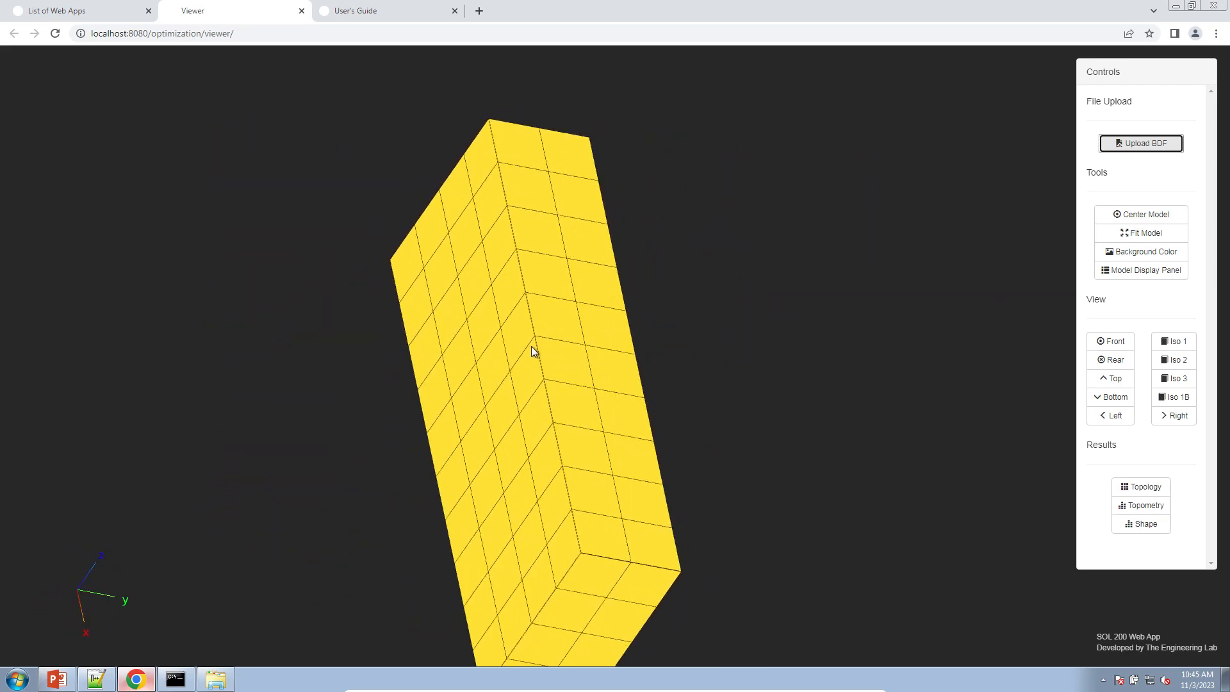
{"action": "scroll", "coordinate": [536, 351], "scroll_direction": "up", "scroll_amount": 2}
{"action": "scroll", "coordinate": [537, 352], "scroll_direction": "down", "scroll_amount": 1}
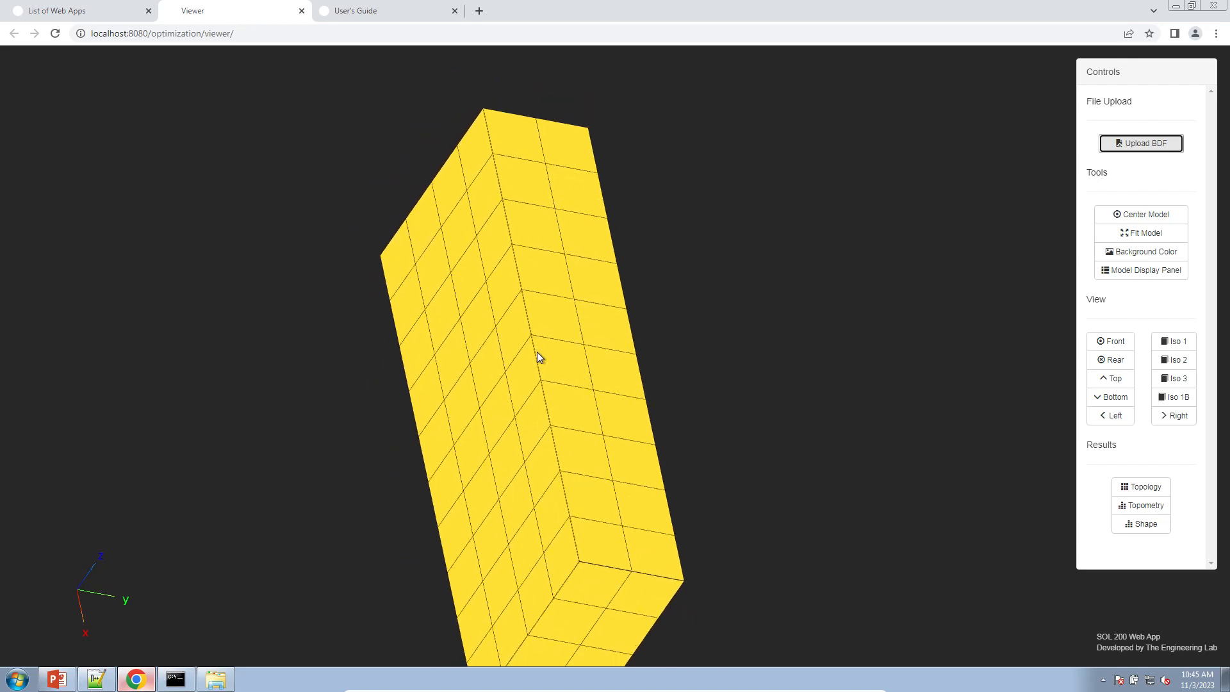
{"action": "scroll", "coordinate": [536, 351], "scroll_direction": "up", "scroll_amount": 5}
{"action": "scroll", "coordinate": [537, 358], "scroll_direction": "up", "scroll_amount": 3}
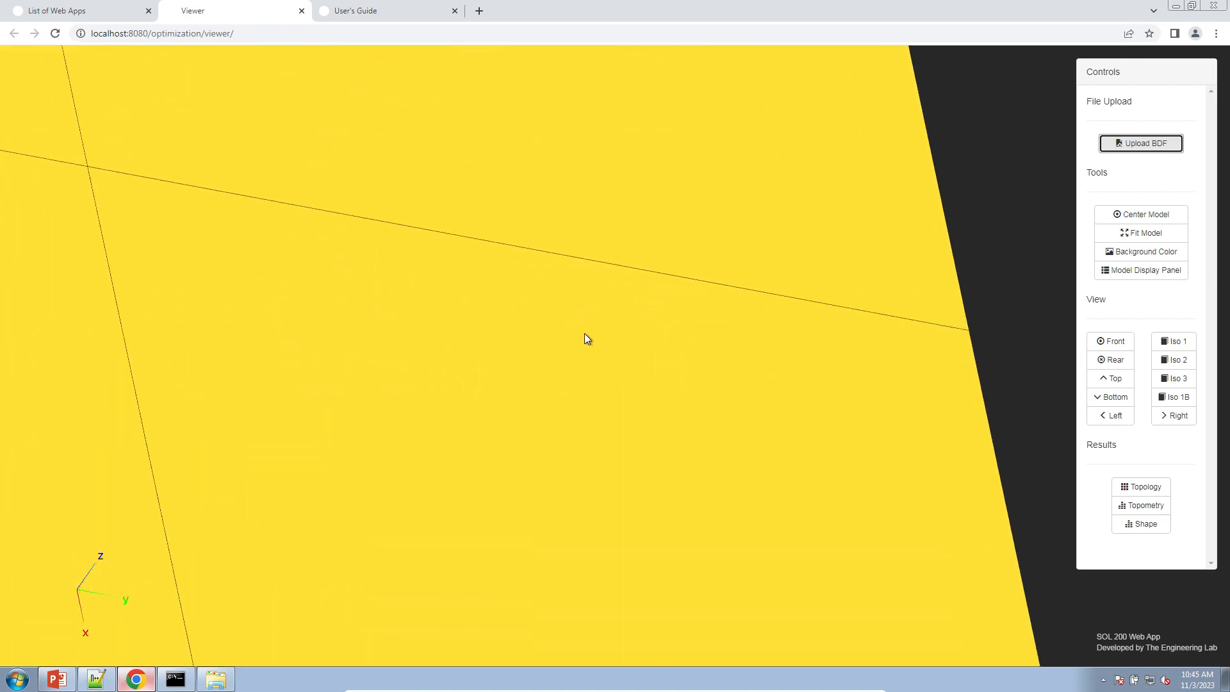
{"action": "right_click_drag", "start_coordinate": [762, 256], "coordinate": [140, 298]}
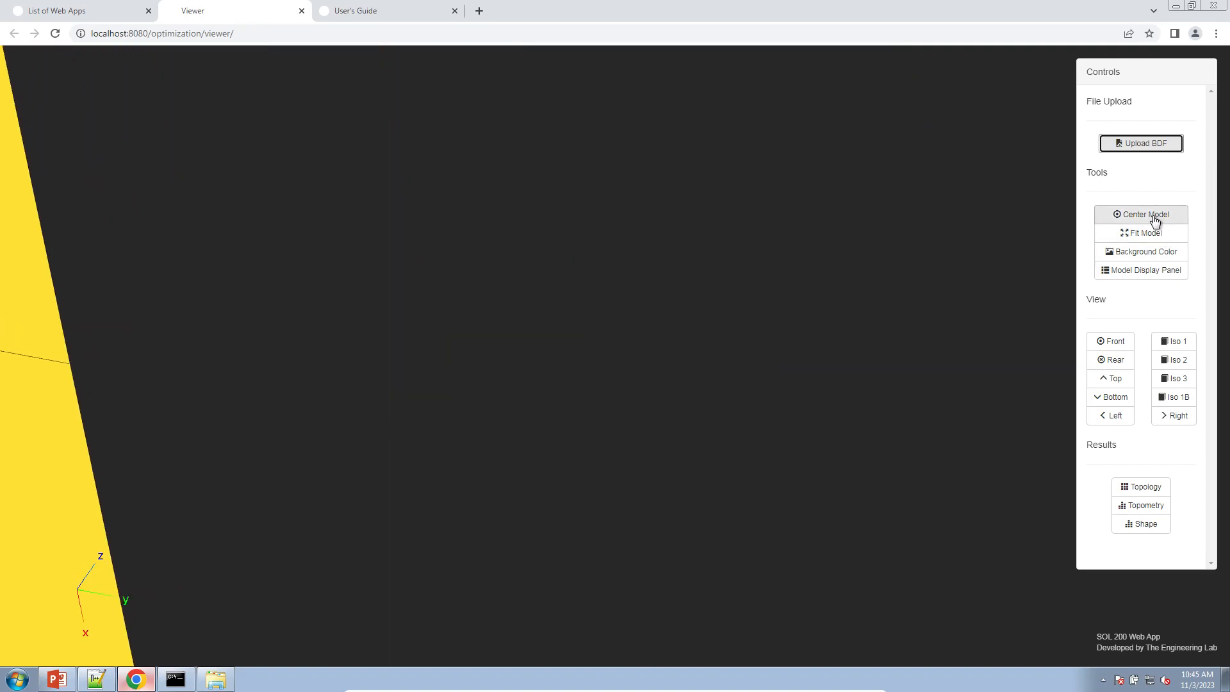
- Center and fit the beam model in the view, and change the background color to white
{"action": "left_click", "coordinate": [1151, 186]}
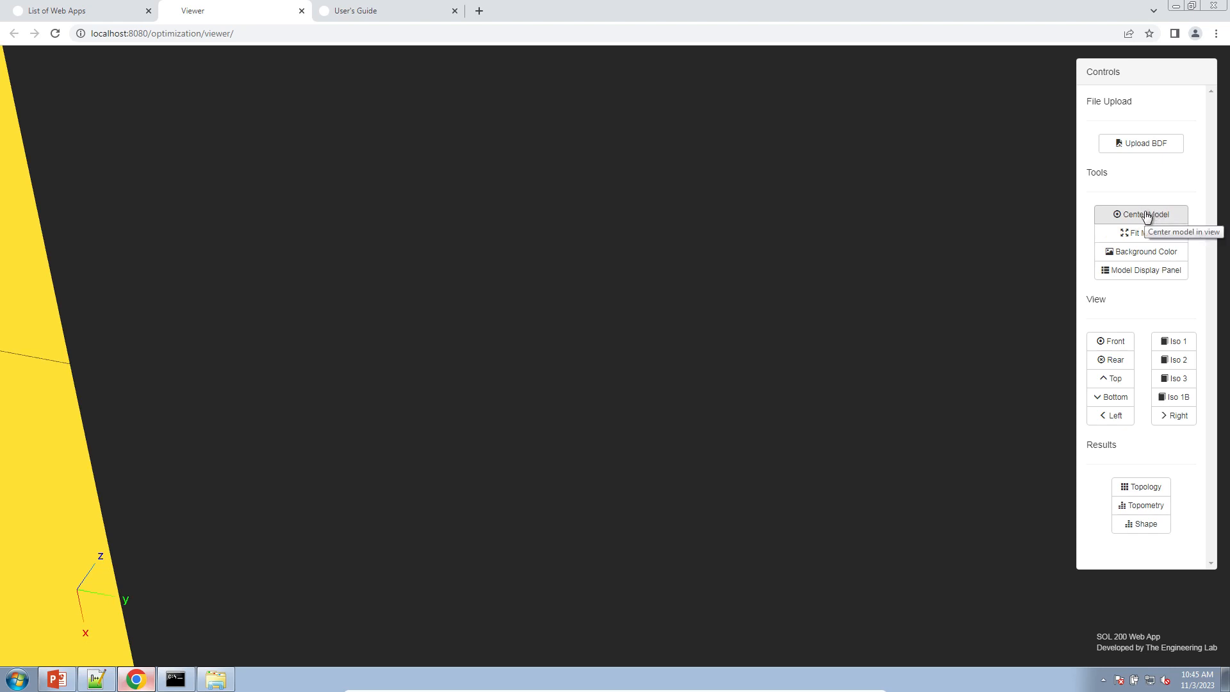
{"action": "left_click", "coordinate": [1147, 215]}
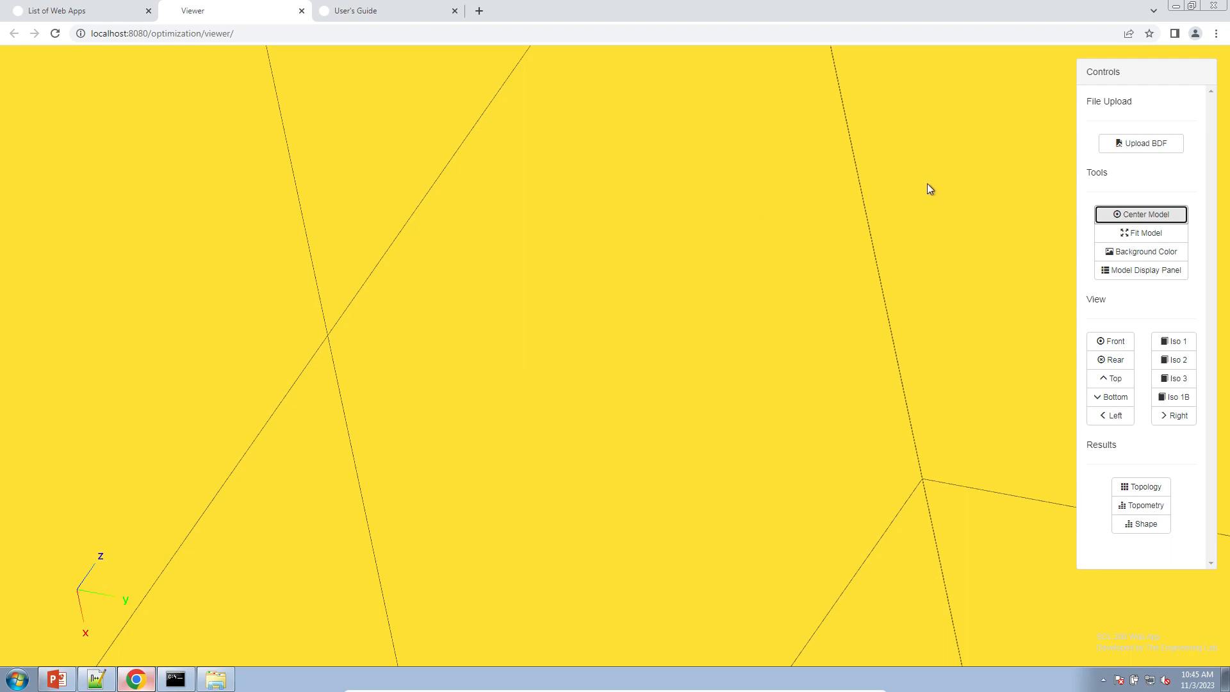
{"action": "left_click", "coordinate": [1170, 238]}
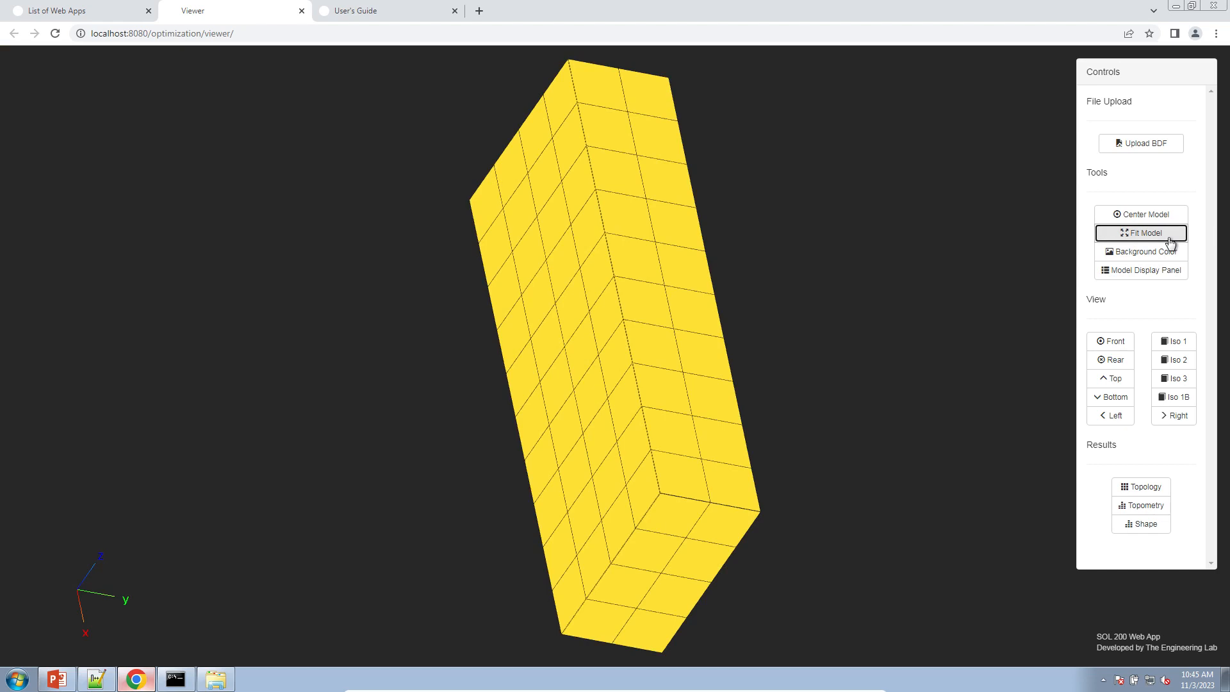
{"action": "left_click", "coordinate": [1166, 249]}
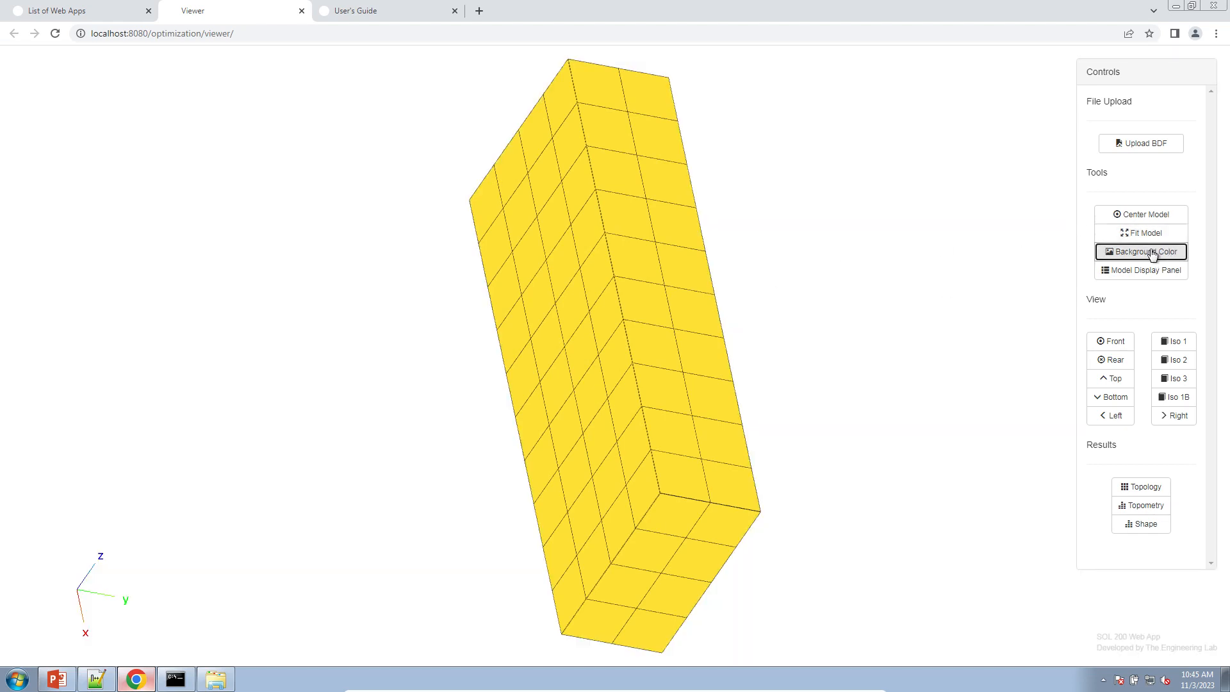
- Examine the beam model in the preset front, rear, top, bottom, left, right and isometric views, ending on the bottom view
{"action": "left_click", "coordinate": [1116, 341]}
{"action": "left_click", "coordinate": [1116, 359]}
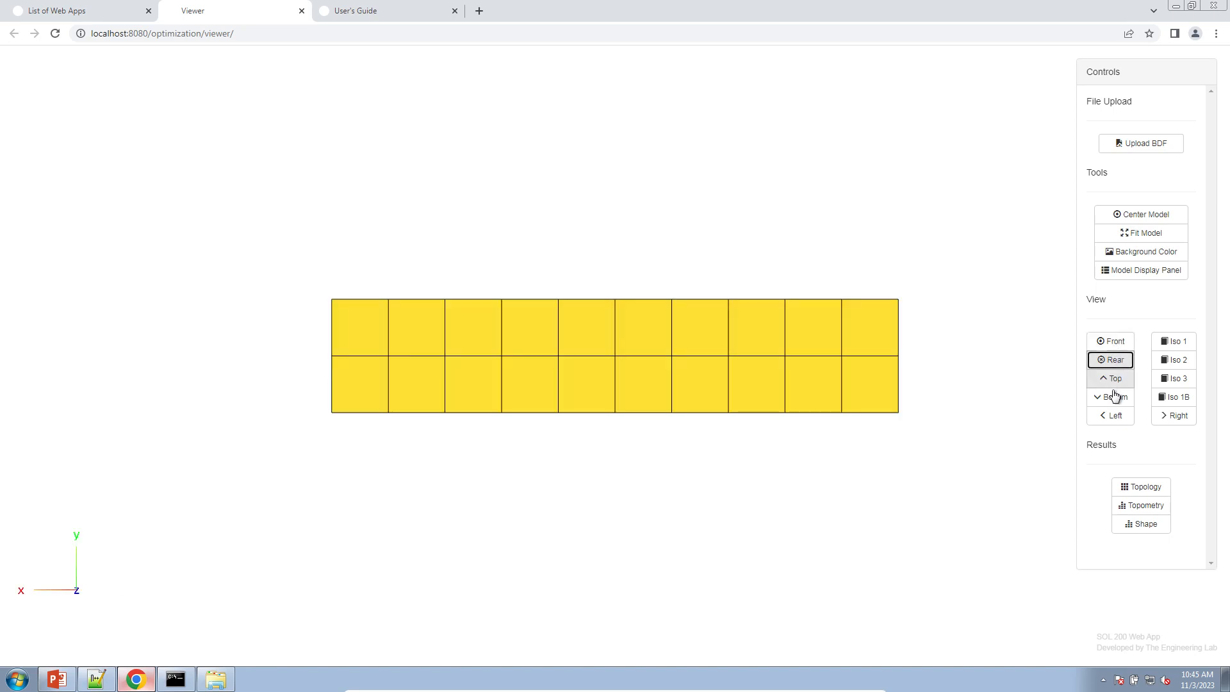
{"action": "left_click", "coordinate": [1115, 378]}
{"action": "left_click", "coordinate": [1115, 397]}
{"action": "left_click", "coordinate": [1116, 416]}
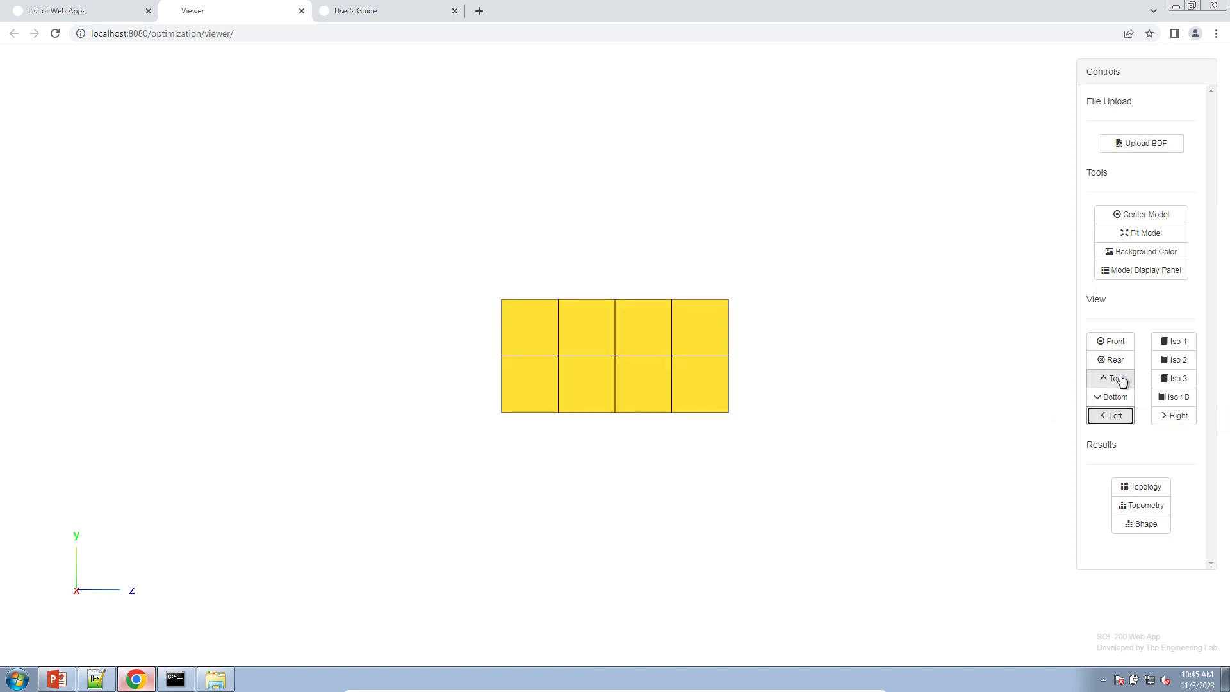
{"action": "left_click", "coordinate": [1189, 342]}
{"action": "left_click", "coordinate": [1186, 360]}
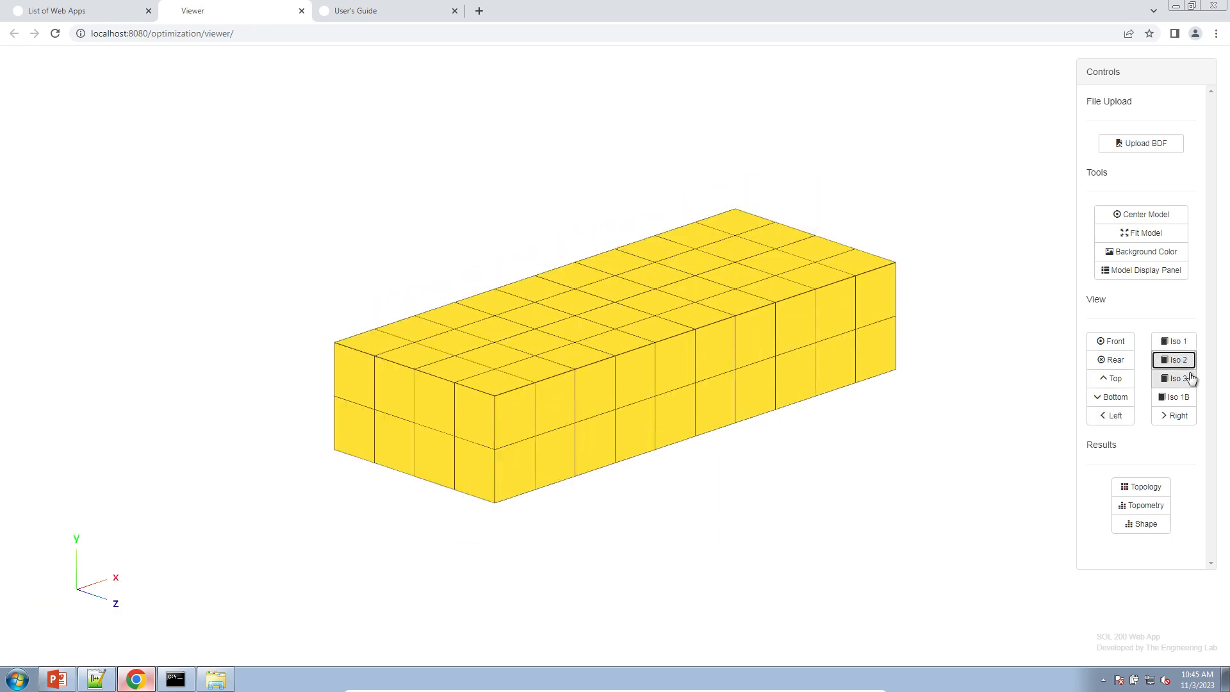
{"action": "left_click", "coordinate": [1185, 379]}
{"action": "left_click", "coordinate": [1184, 397]}
{"action": "left_click", "coordinate": [1182, 416]}
{"action": "left_click", "coordinate": [1111, 342]}
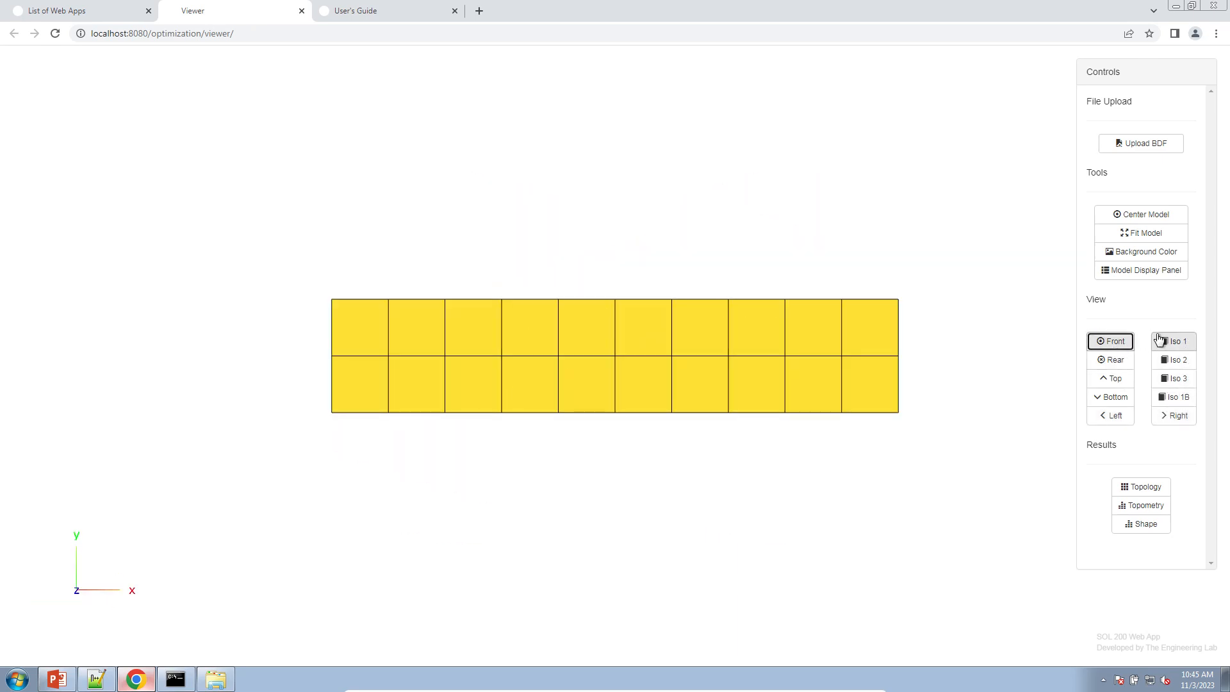
{"action": "left_click", "coordinate": [1173, 341]}
{"action": "left_click", "coordinate": [1116, 361]}
{"action": "left_click", "coordinate": [1115, 397]}
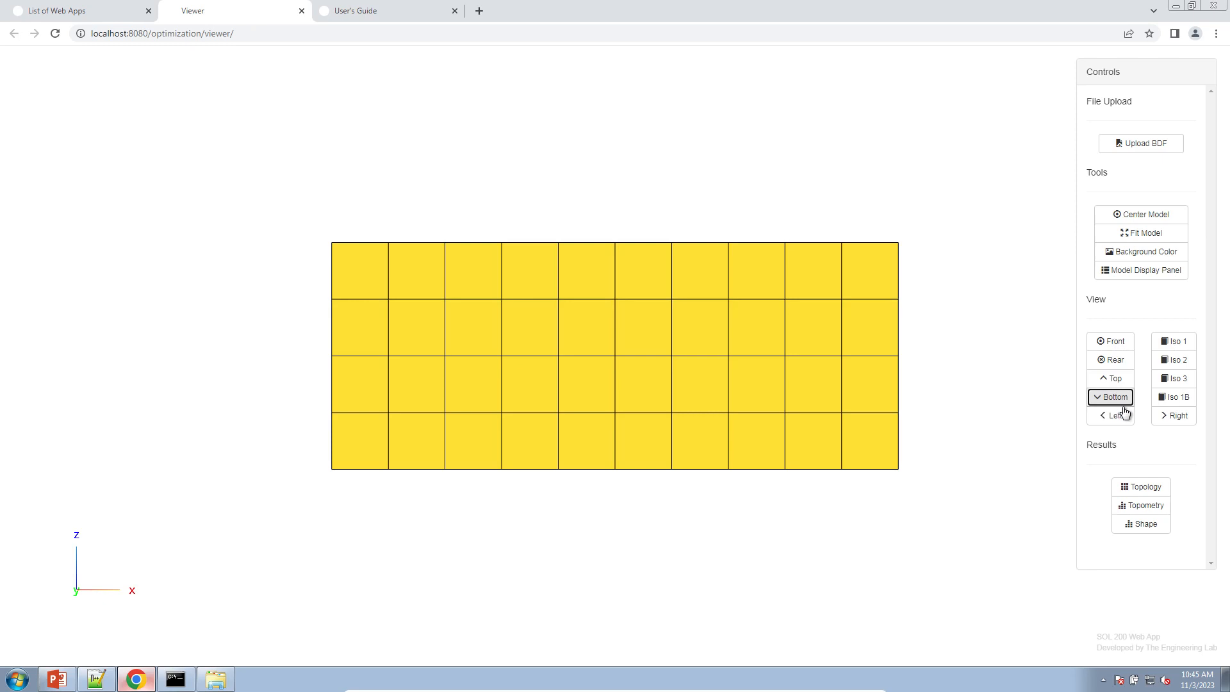
- Set the beam to the Iso 3 view and open the Shapes section for PSOLID 1, keeping the whole model visible
{"action": "left_click", "coordinate": [1174, 415]}
{"action": "left_click", "coordinate": [1173, 379]}
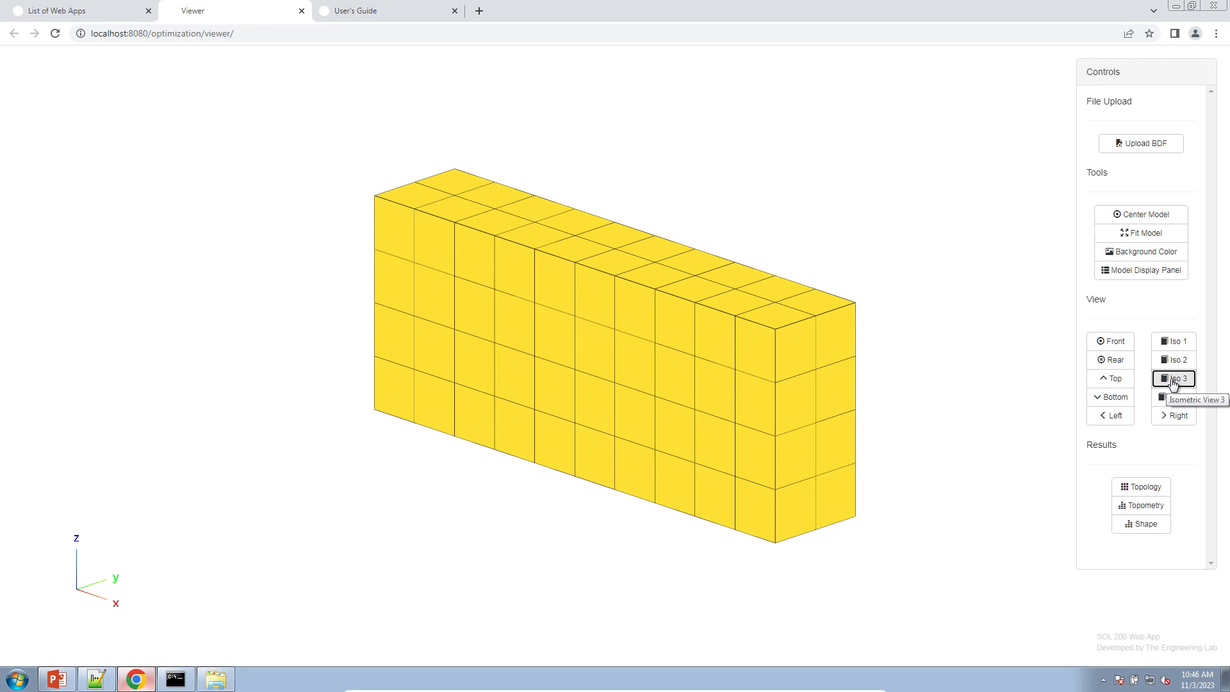
{"action": "left_click", "coordinate": [1147, 524]}
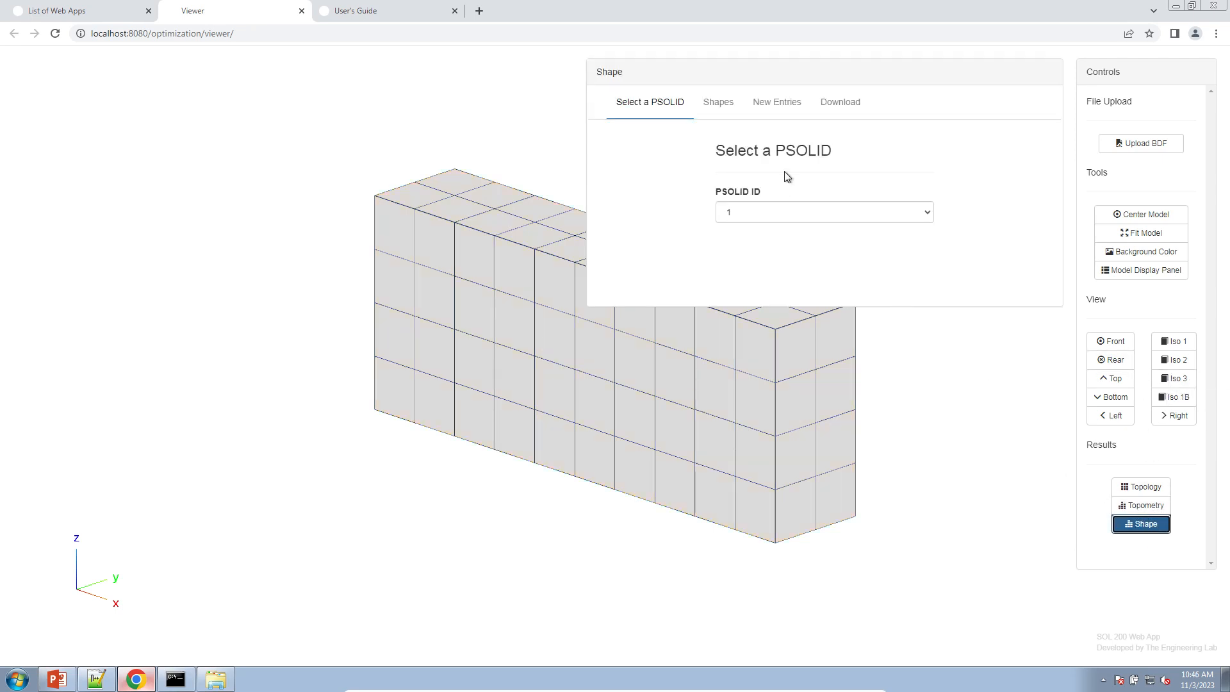
{"action": "left_click", "coordinate": [715, 113]}
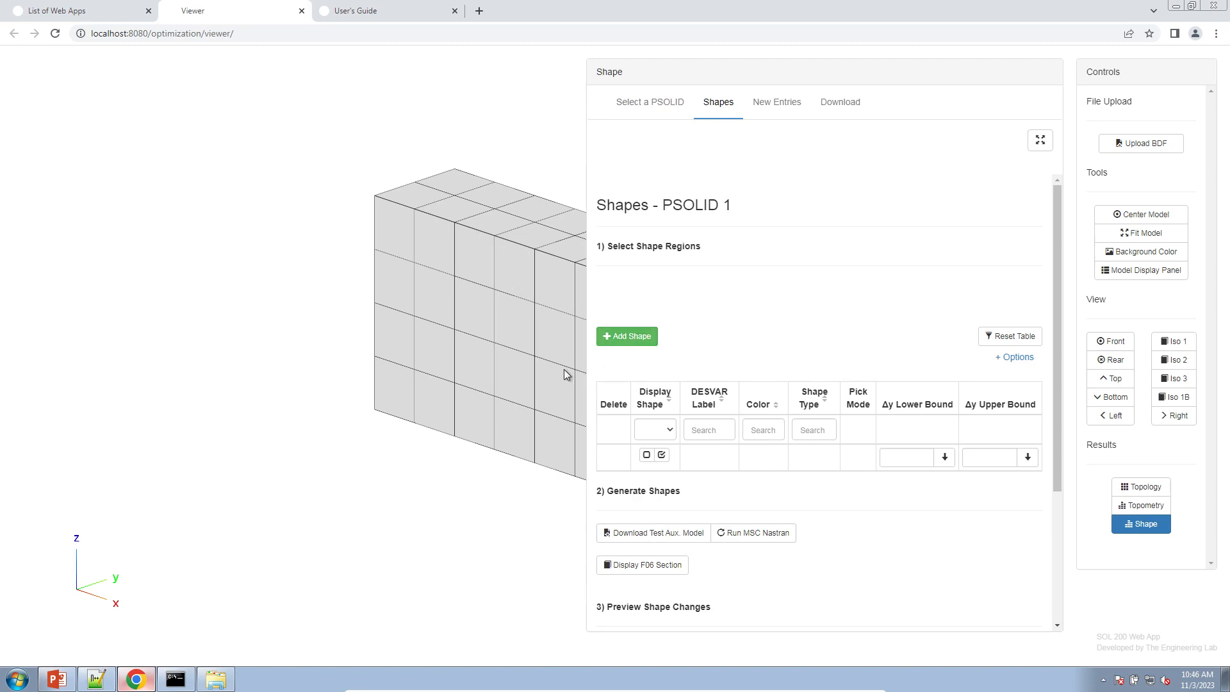
{"action": "middle_click_drag", "start_coordinate": [563, 370], "coordinate": [239, 357]}
{"action": "middle_click_drag", "start_coordinate": [398, 382], "coordinate": [379, 384]}
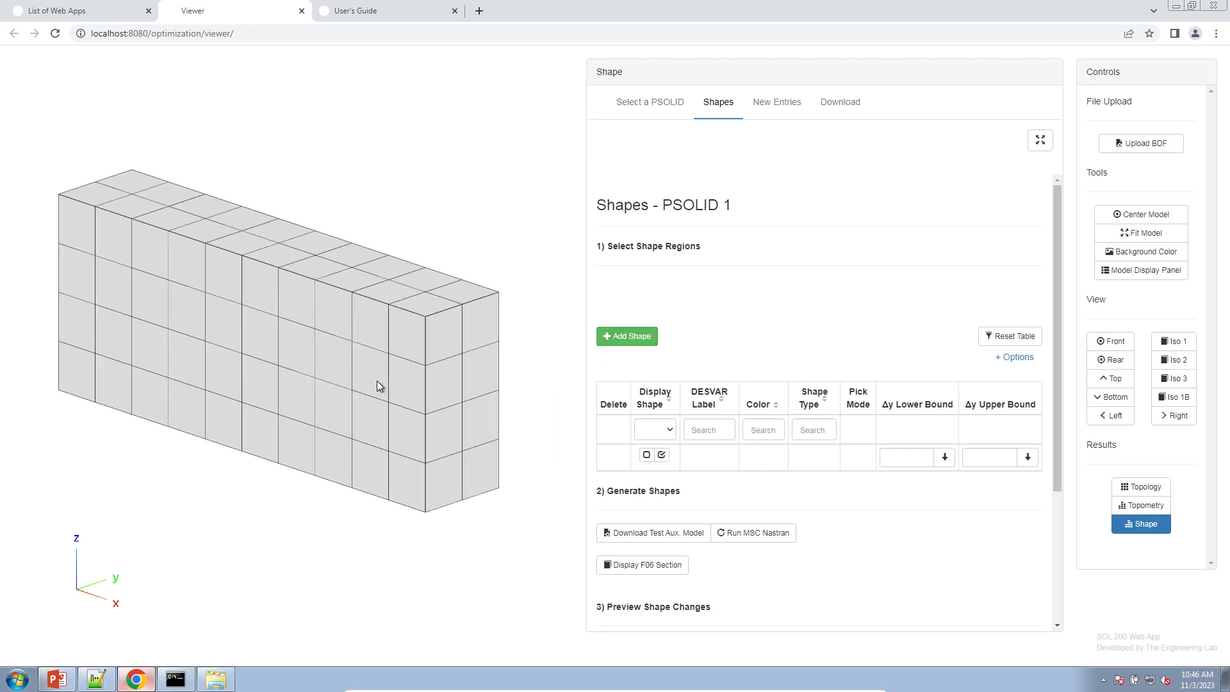
- Add a shape and paint its region on the beam's top face, covering the second to fifth element columns across the full width
{"action": "left_click", "coordinate": [631, 350]}
{"action": "left_click", "coordinate": [852, 484]}
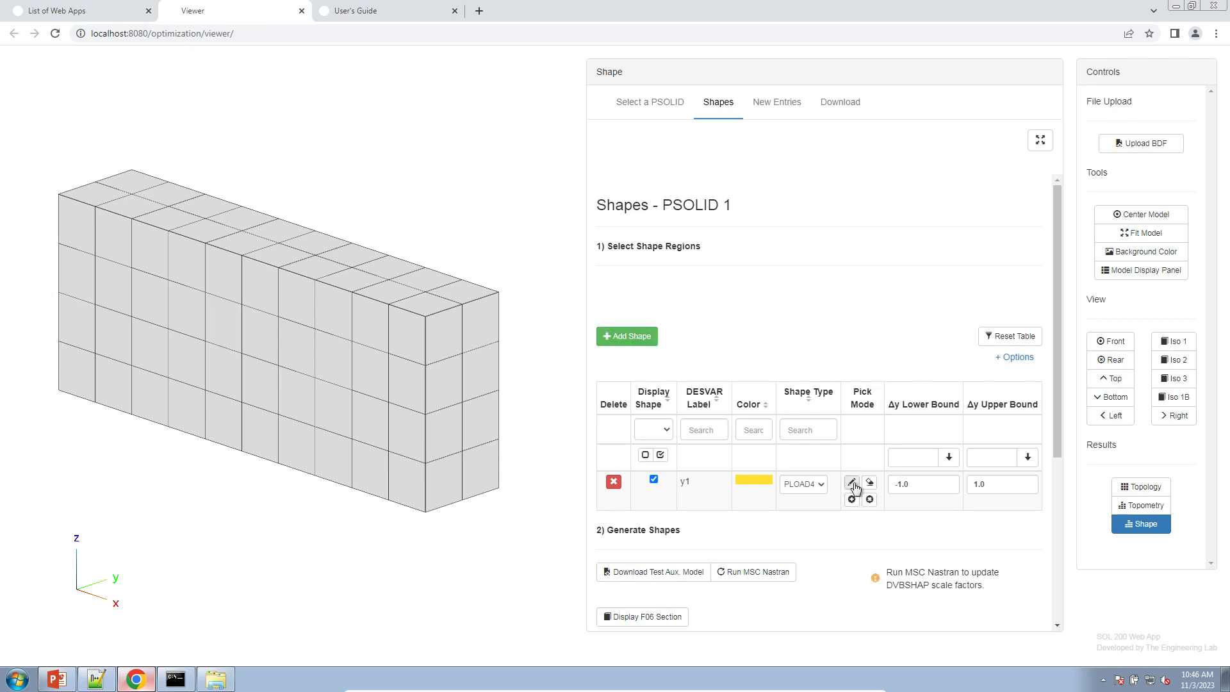
{"action": "left_click", "coordinate": [853, 485]}
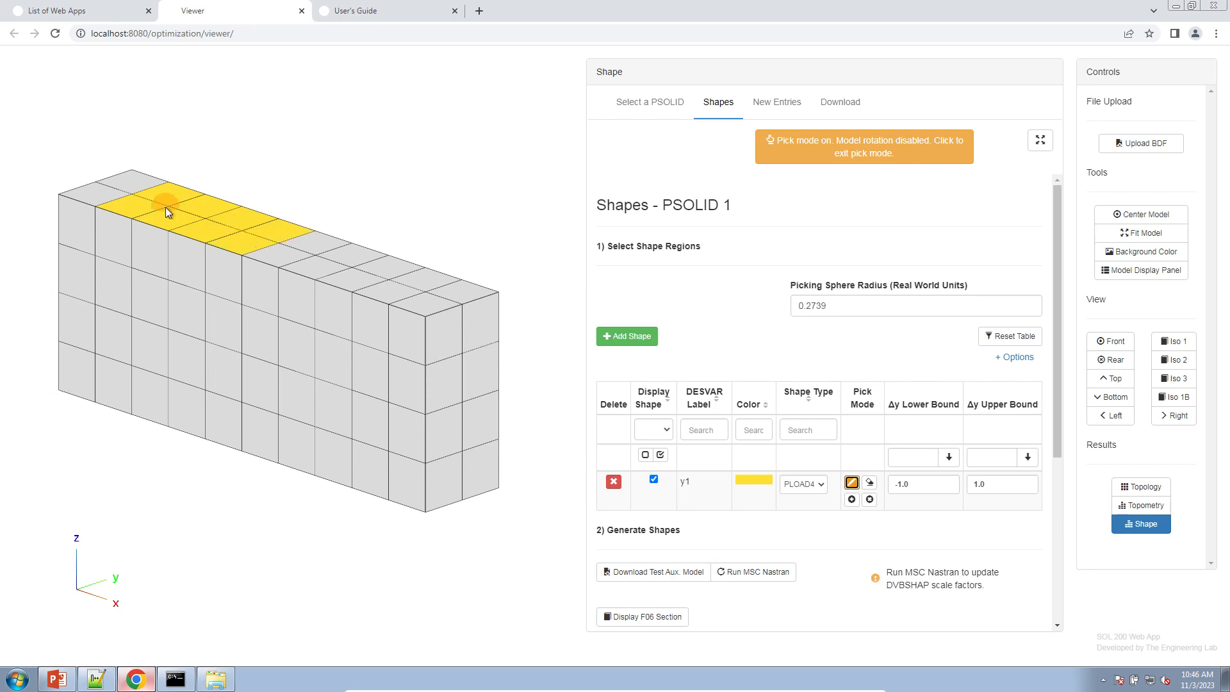
{"action": "left_click", "coordinate": [905, 153]}
- Paint the matching four-column region on the underside of the beam for shape y1
{"action": "mouse_move", "coordinate": [368, 459]}
{"action": "left_mouse_down"}
{"action": "mouse_move", "coordinate": [357, 349]}
{"action": "mouse_move", "coordinate": [376, 302]}
{"action": "mouse_move", "coordinate": [439, 316]}
{"action": "left_mouse_up"}
{"action": "left_click", "coordinate": [851, 482]}
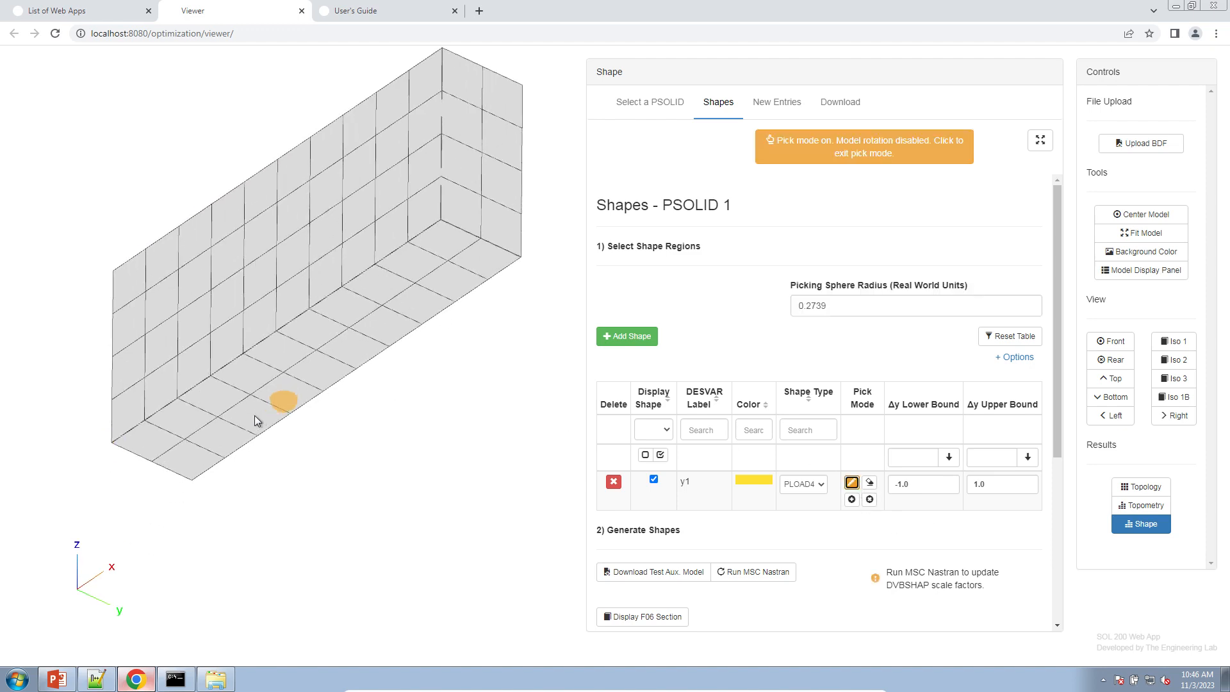
{"action": "left_click", "coordinate": [289, 366]}
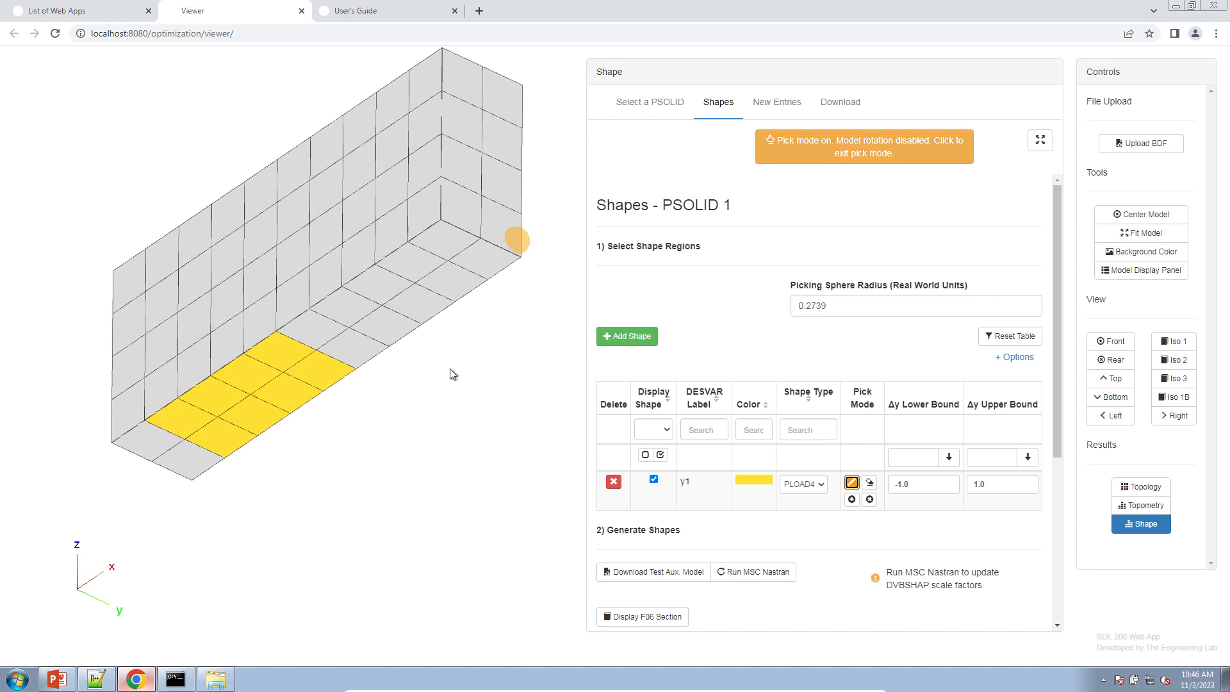
{"action": "left_click", "coordinate": [847, 144]}
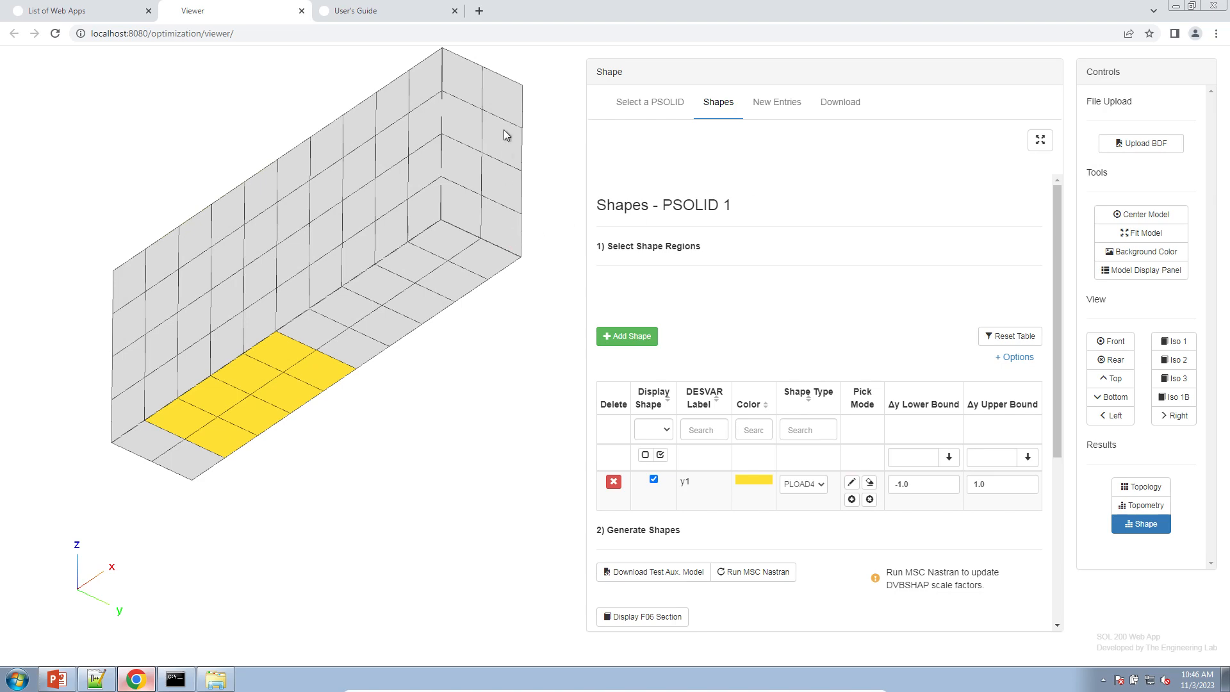
- Add the visible side's element faces between the painted top and bottom regions to shape y1 as its lighter-shaded region
{"action": "mouse_move", "coordinate": [501, 156]}
{"action": "left_mouse_down"}
{"action": "mouse_move", "coordinate": [487, 359]}
{"action": "mouse_move", "coordinate": [489, 214]}
{"action": "mouse_move", "coordinate": [494, 249]}
{"action": "left_mouse_up"}
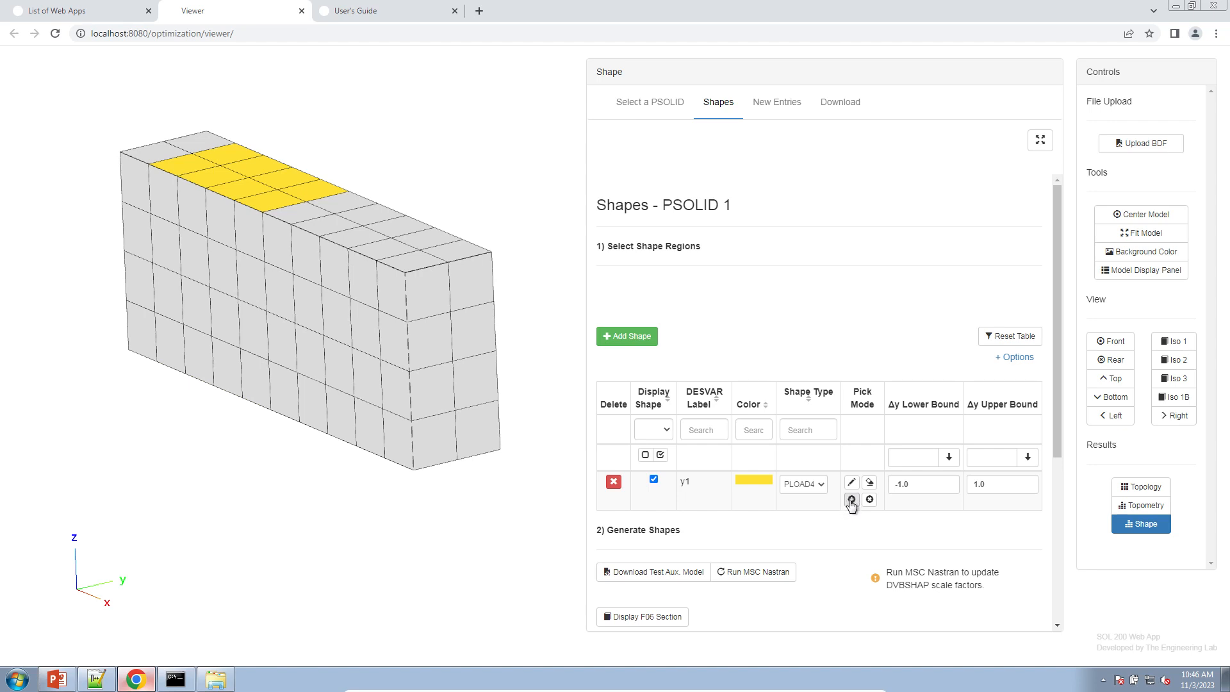
{"action": "left_click", "coordinate": [851, 500]}
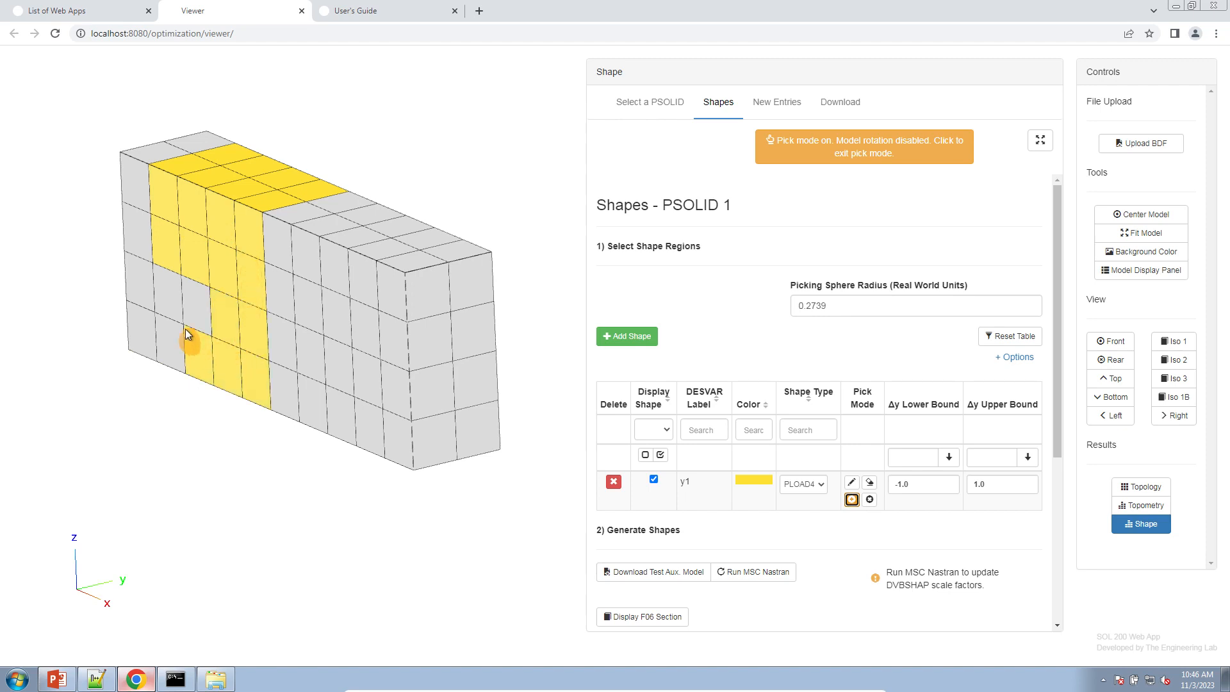
{"action": "scroll", "coordinate": [320, 376], "scroll_direction": "up", "scroll_amount": 5}
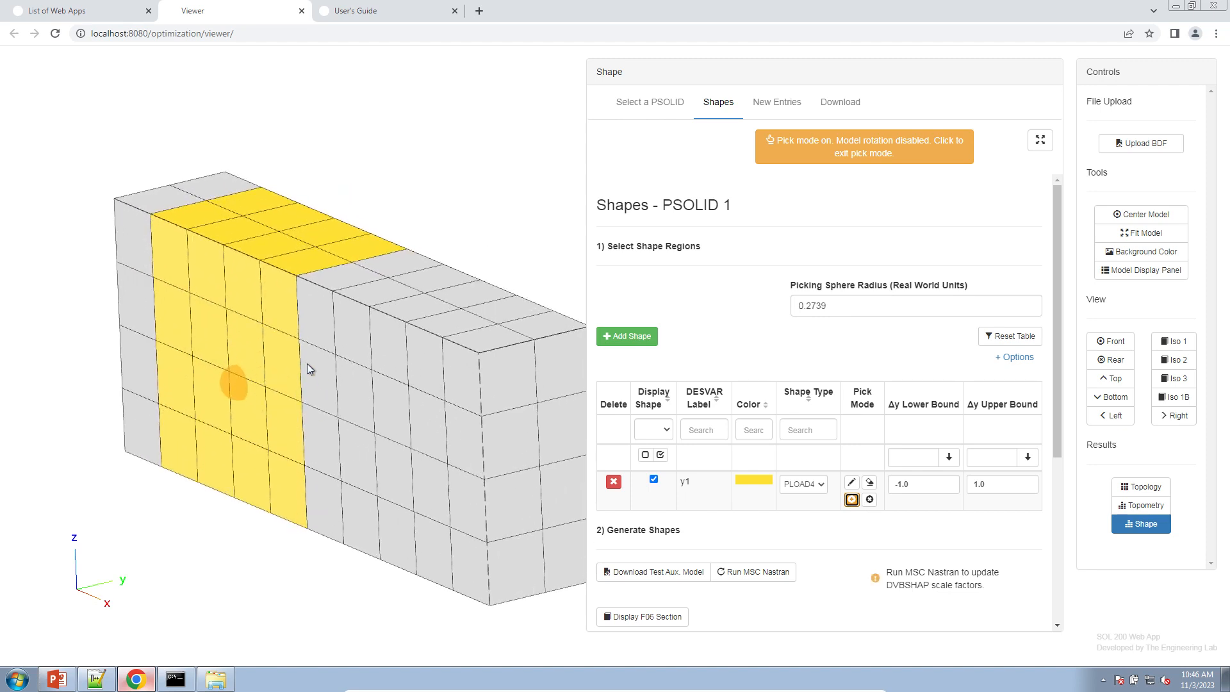
{"action": "scroll", "coordinate": [363, 383], "scroll_direction": "up", "scroll_amount": 5}
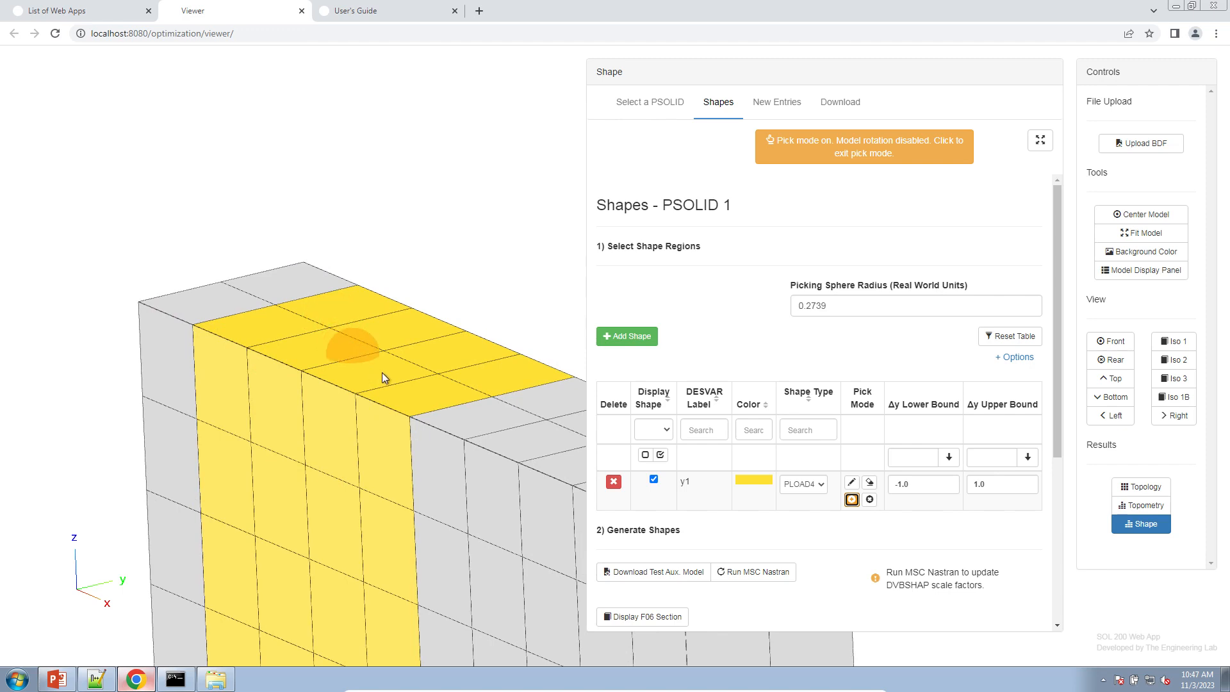
{"action": "right_click_drag", "start_coordinate": [385, 374], "coordinate": [356, 241]}
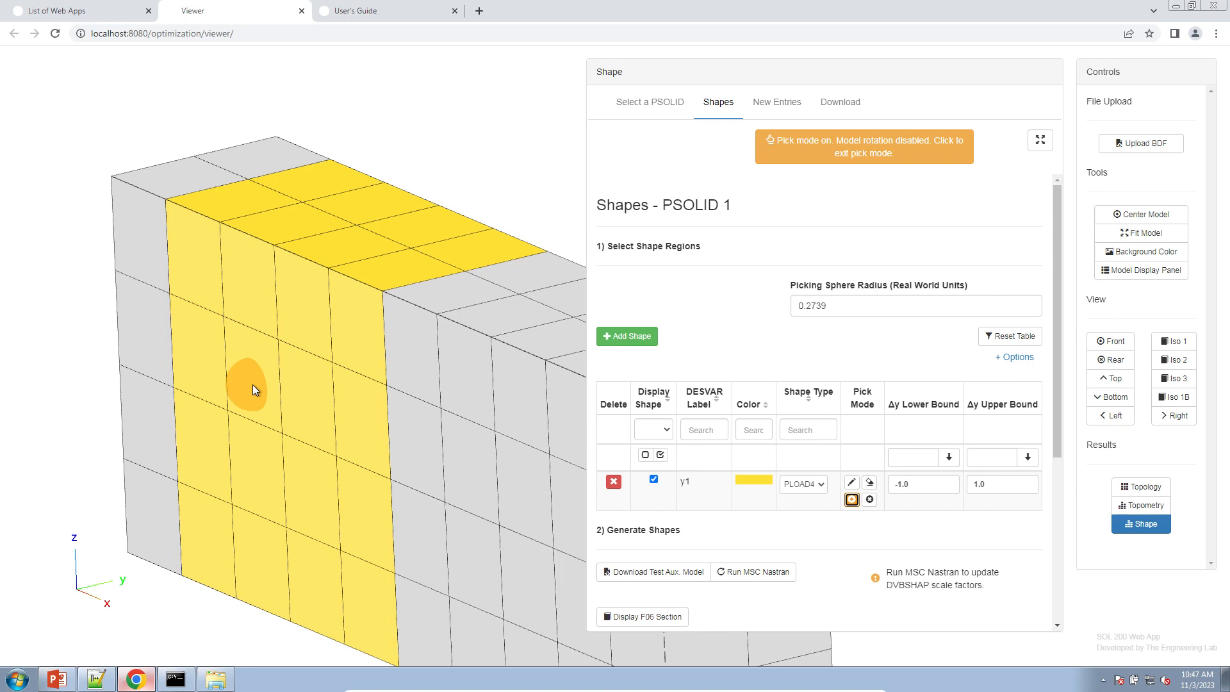
{"action": "left_click", "coordinate": [923, 159]}
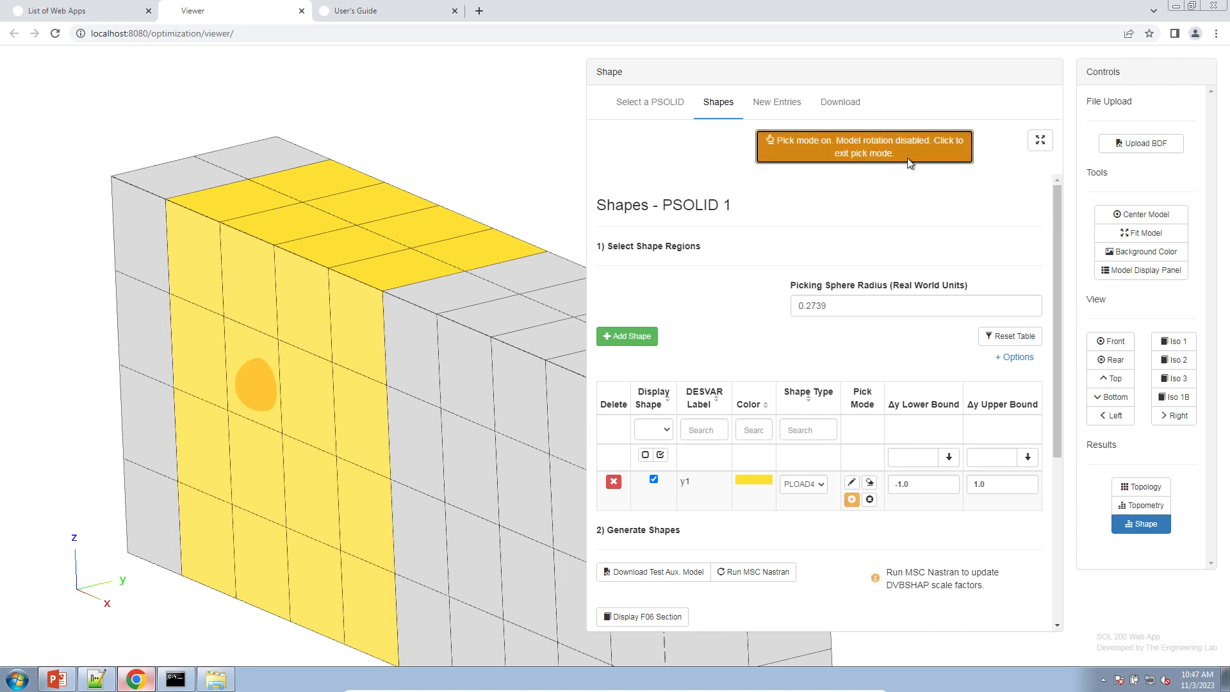
- Generate the shape by running MSC Nastran and display the preview of the shape change
{"action": "scroll", "coordinate": [1057, 264], "scroll_direction": "down", "scroll_amount": 4}
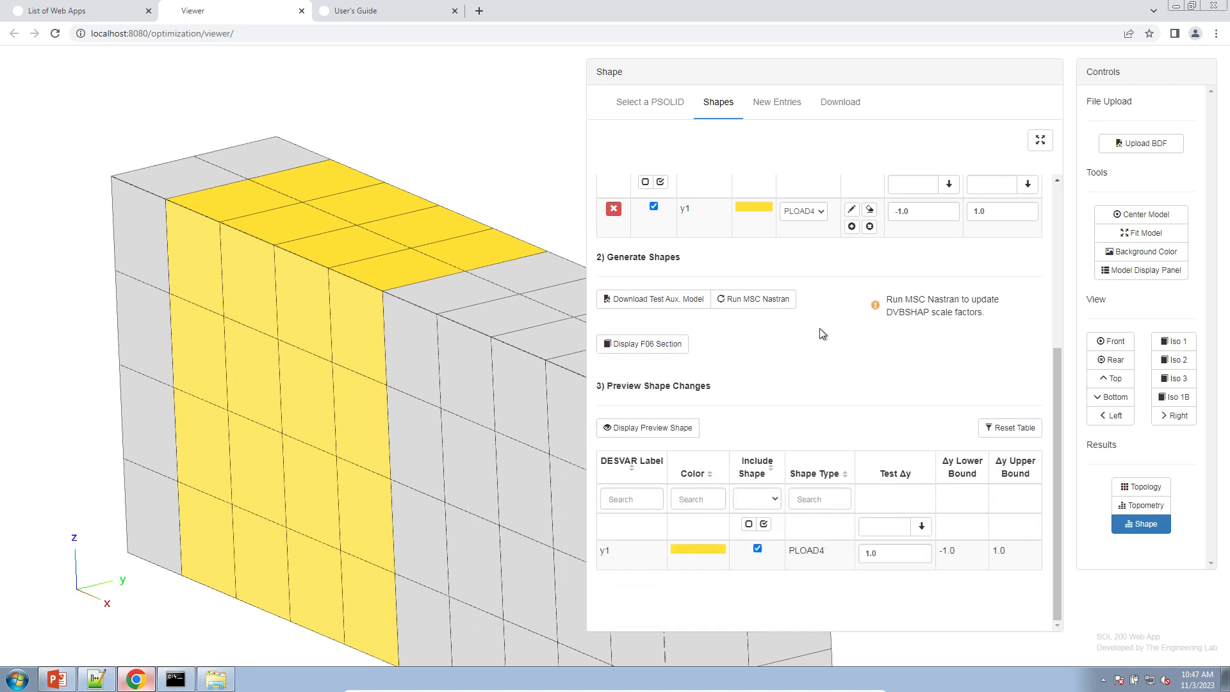
{"action": "left_click", "coordinate": [743, 300]}
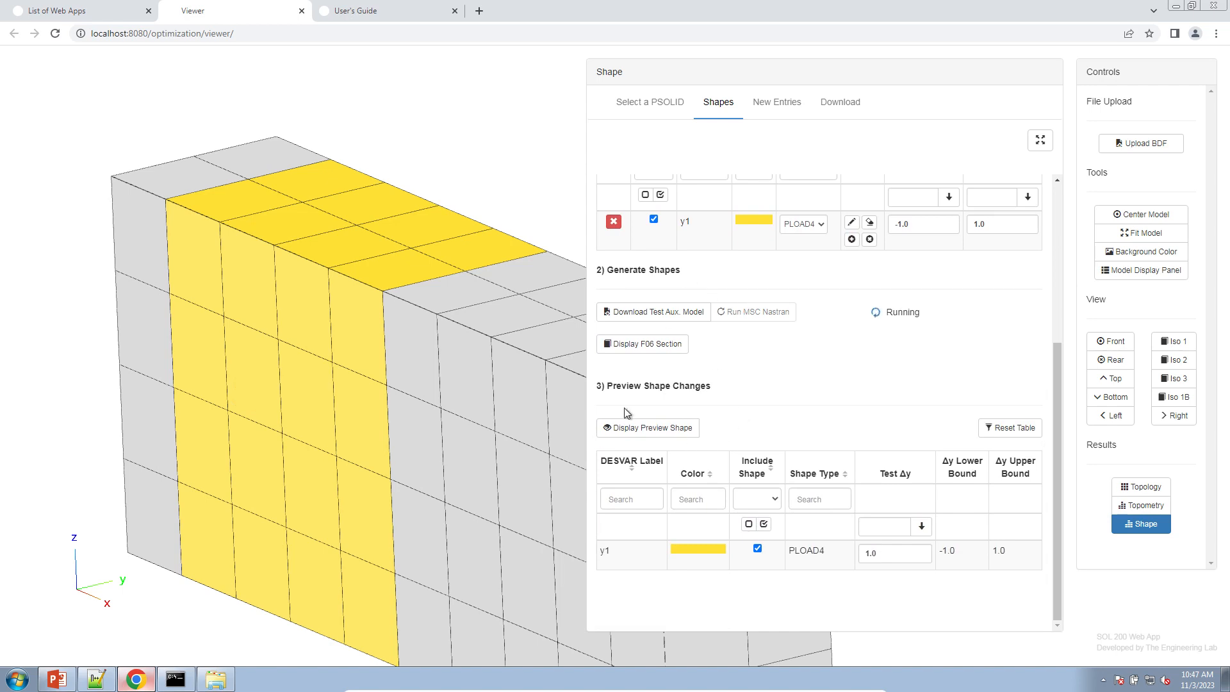
{"action": "left_click", "coordinate": [640, 427]}
{"action": "left_click_drag", "start_coordinate": [375, 431], "coordinate": [390, 448]}
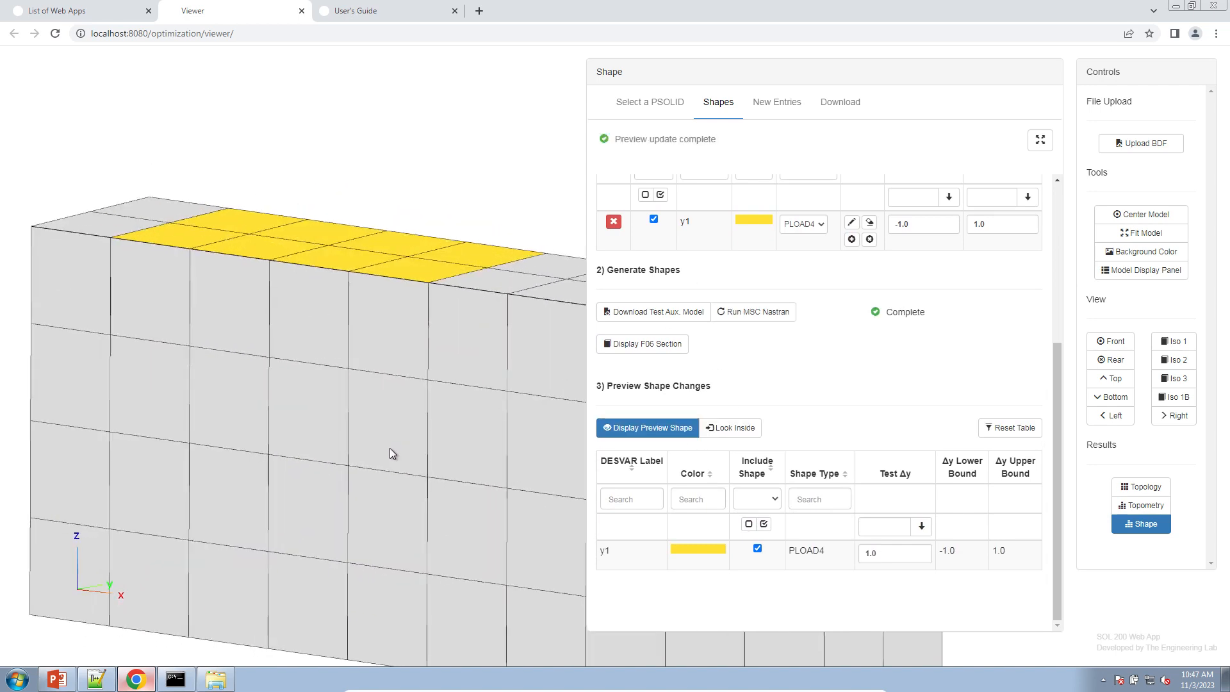
{"action": "right_click_drag", "start_coordinate": [390, 449], "coordinate": [408, 321]}
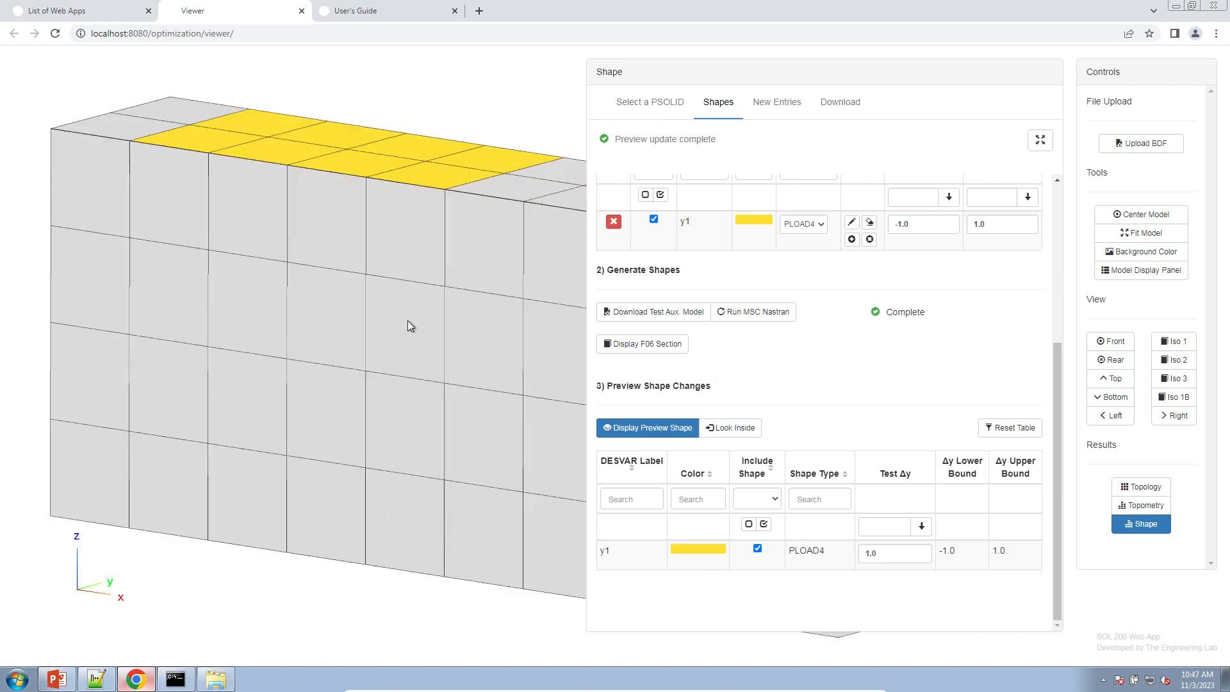
- Preview the y1 shape change with a Test Δy of -2.5, followed by -1.5
{"action": "double_click", "coordinate": [867, 551]}
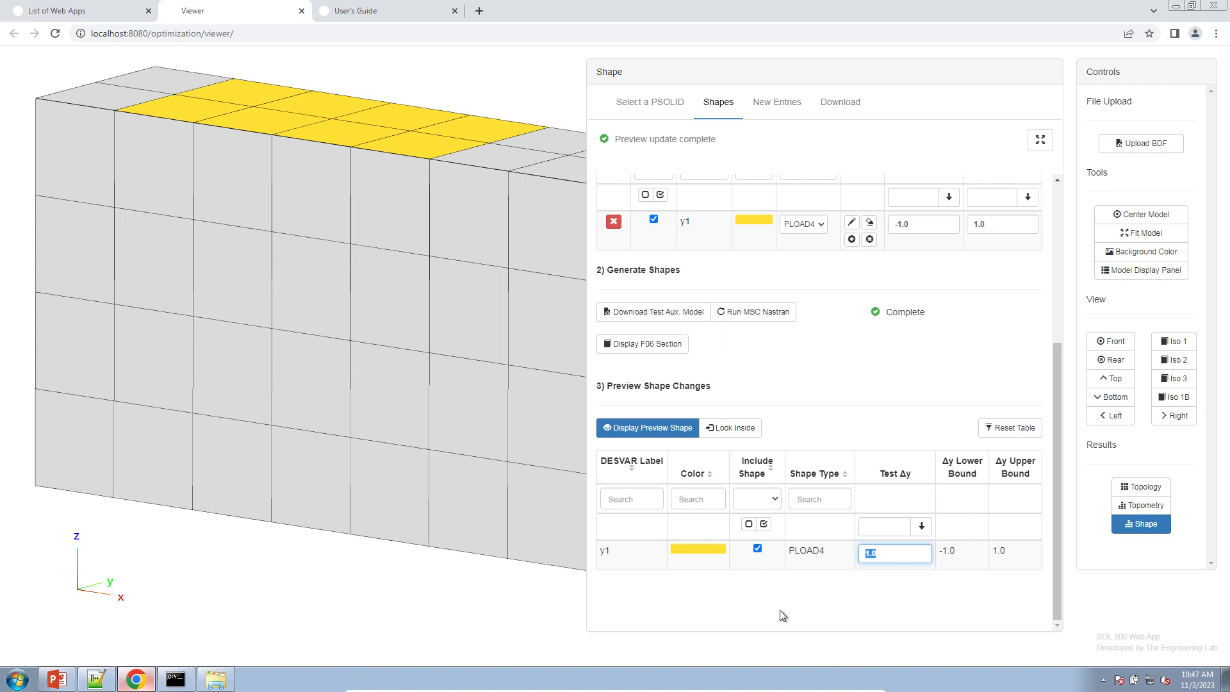
{"action": "type", "text": "-2.5"}
{"action": "key", "text": "Tab"}
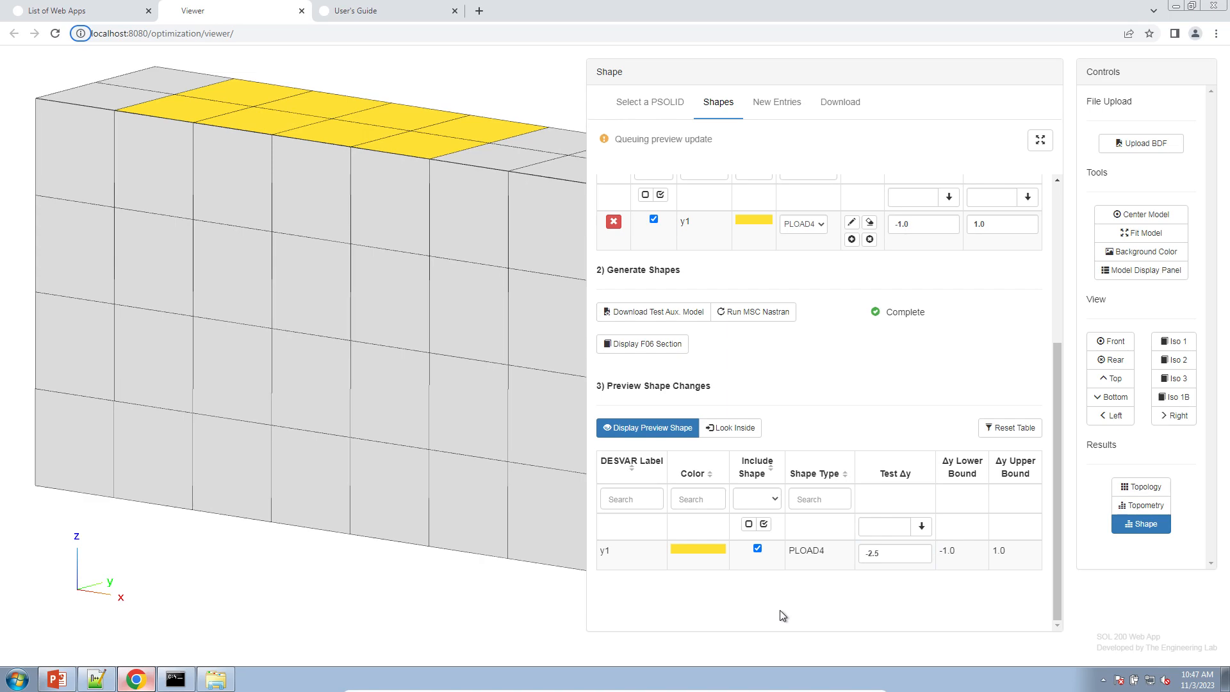
{"action": "left_click_drag", "start_coordinate": [322, 364], "coordinate": [362, 399]}
{"action": "left_click", "coordinate": [914, 555]}
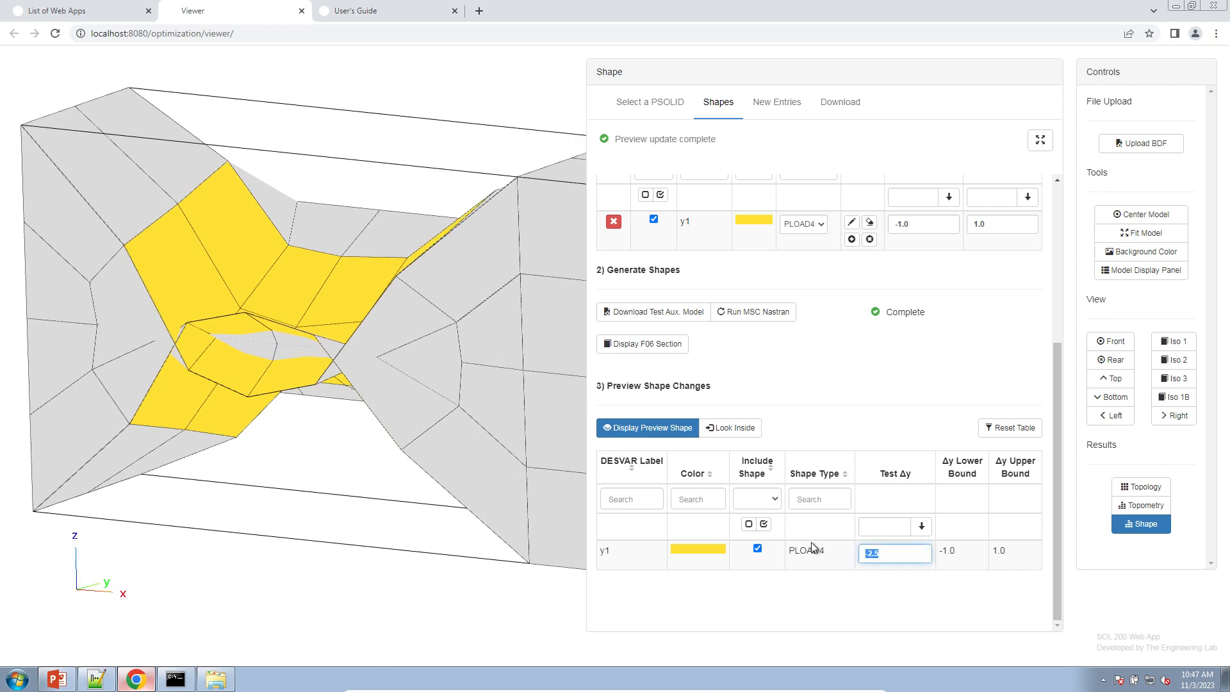
{"action": "type", "text": "-1.5"}
{"action": "key", "text": "Tab"}
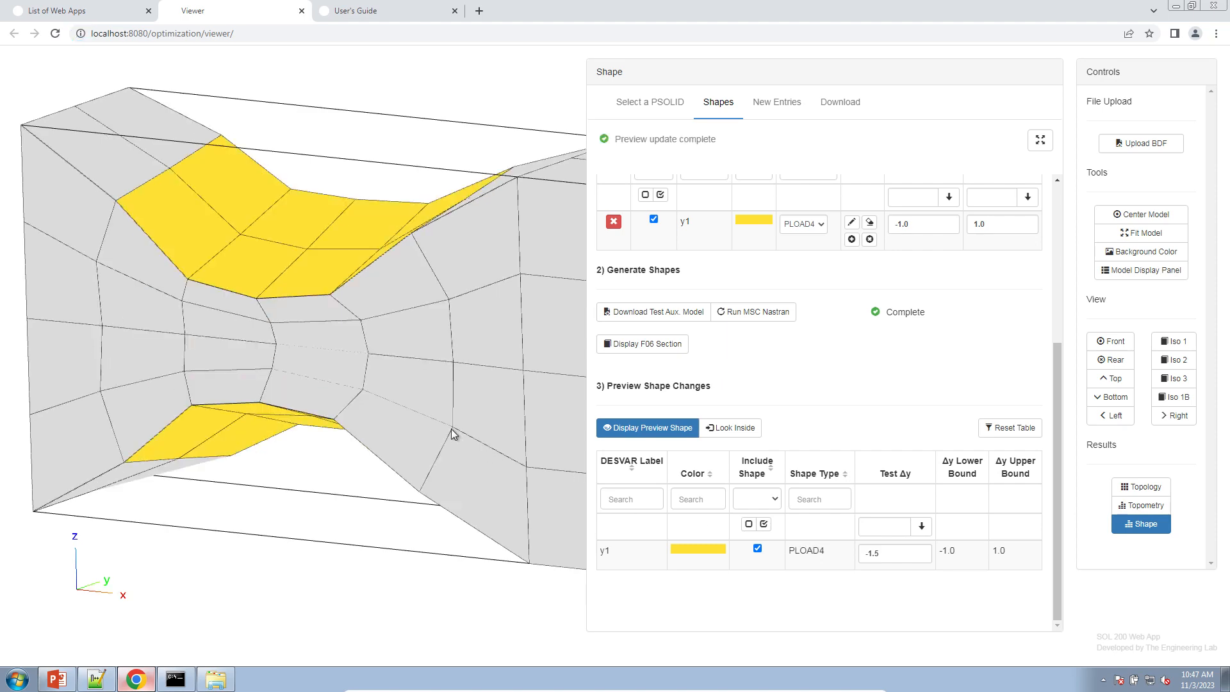
- Examine the previewed shape change around the beam's end and on its opposite side face
{"action": "mouse_move", "coordinate": [451, 429]}
{"action": "left_mouse_down"}
{"action": "mouse_move", "coordinate": [377, 433]}
{"action": "mouse_move", "coordinate": [321, 473]}
{"action": "mouse_move", "coordinate": [377, 447]}
{"action": "mouse_move", "coordinate": [368, 526]}
{"action": "mouse_move", "coordinate": [357, 513]}
{"action": "mouse_move", "coordinate": [376, 433]}
{"action": "mouse_move", "coordinate": [313, 403]}
{"action": "left_mouse_up"}
{"action": "scroll", "coordinate": [307, 409], "scroll_direction": "up", "scroll_amount": 2}
{"action": "right_click_drag", "start_coordinate": [336, 407], "coordinate": [378, 407]}
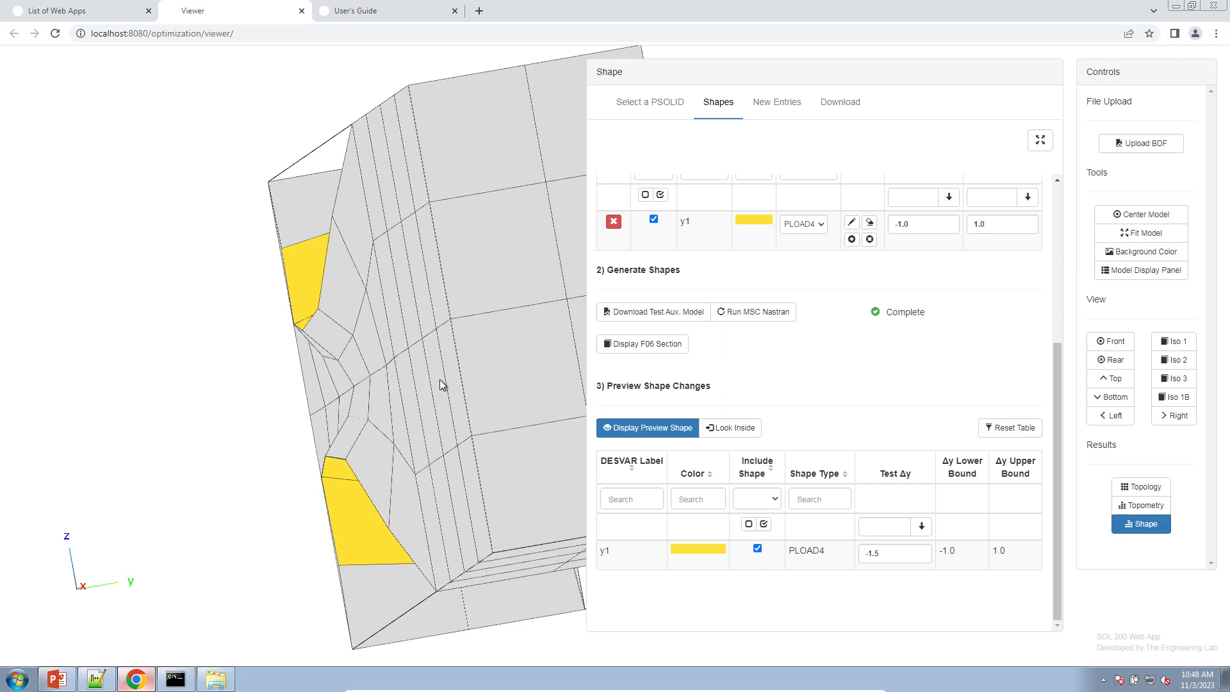
{"action": "left_click_drag", "start_coordinate": [439, 379], "coordinate": [321, 442]}
{"action": "right_click_drag", "start_coordinate": [462, 373], "coordinate": [156, 412]}
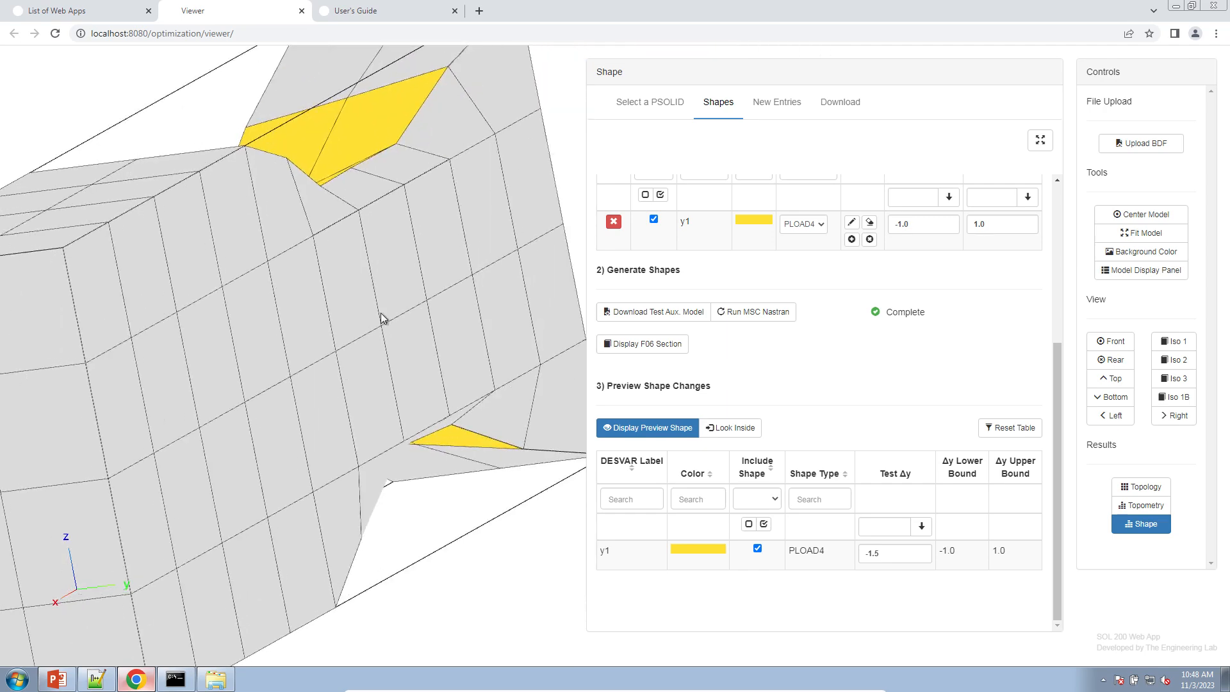
{"action": "left_click_drag", "start_coordinate": [382, 318], "coordinate": [429, 327]}
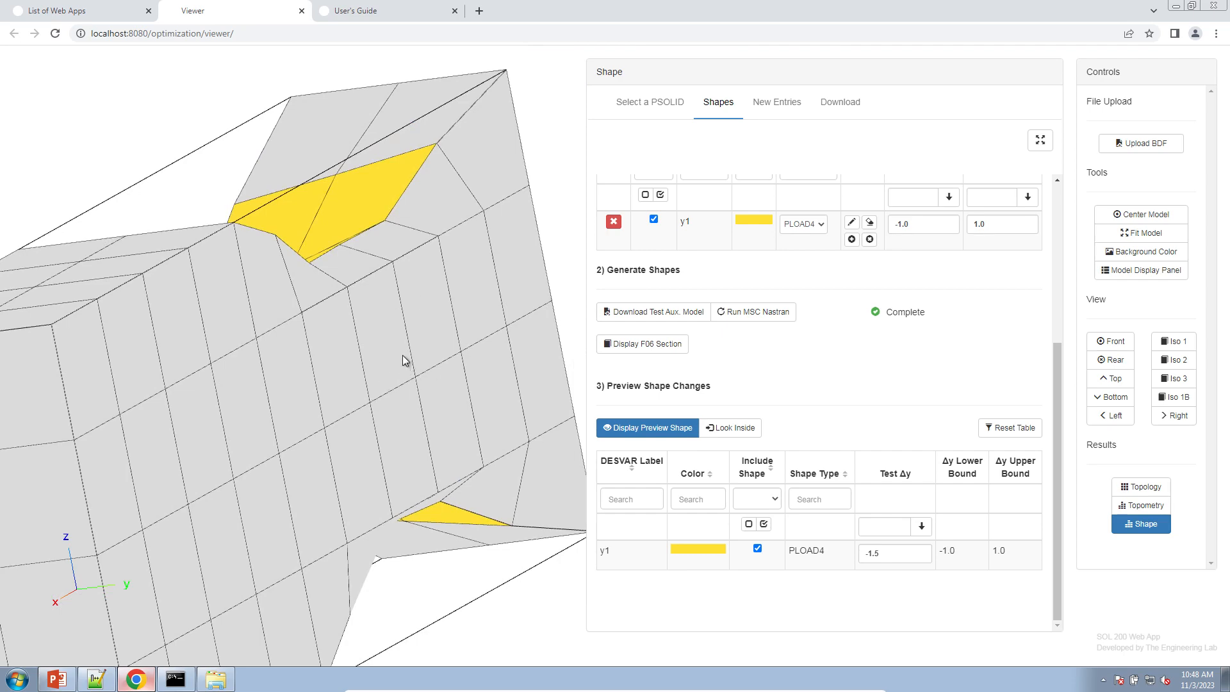
{"action": "mouse_move", "coordinate": [406, 368]}
{"action": "left_mouse_down"}
{"action": "mouse_move", "coordinate": [382, 375]}
{"action": "mouse_move", "coordinate": [392, 372]}
{"action": "left_mouse_up"}
- Add the opposite side's element faces between the painted top and bottom regions to shape y1's lighter-shaded region
{"action": "scroll", "coordinate": [859, 403], "scroll_direction": "up", "scroll_amount": 4}
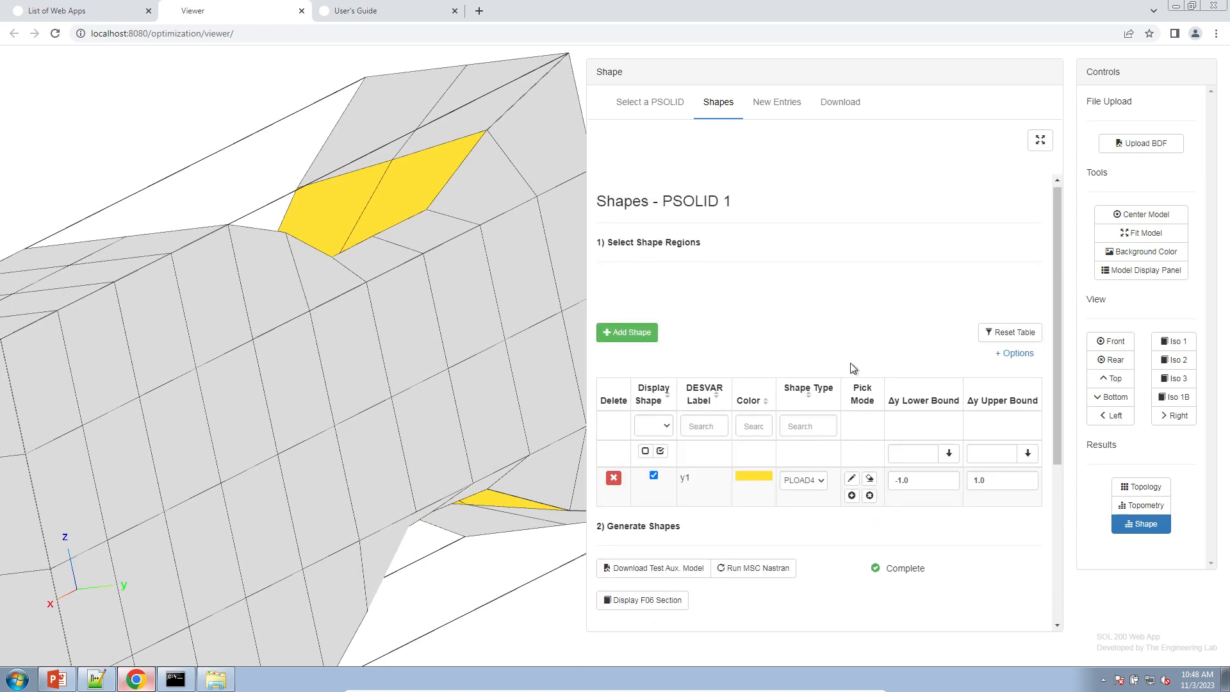
{"action": "left_click", "coordinate": [851, 495]}
{"action": "mouse_move", "coordinate": [471, 196]}
{"action": "left_mouse_down"}
{"action": "mouse_move", "coordinate": [522, 474]}
{"action": "mouse_move", "coordinate": [463, 522]}
{"action": "mouse_move", "coordinate": [414, 498]}
{"action": "mouse_move", "coordinate": [395, 272]}
{"action": "mouse_move", "coordinate": [378, 253]}
{"action": "left_mouse_up"}
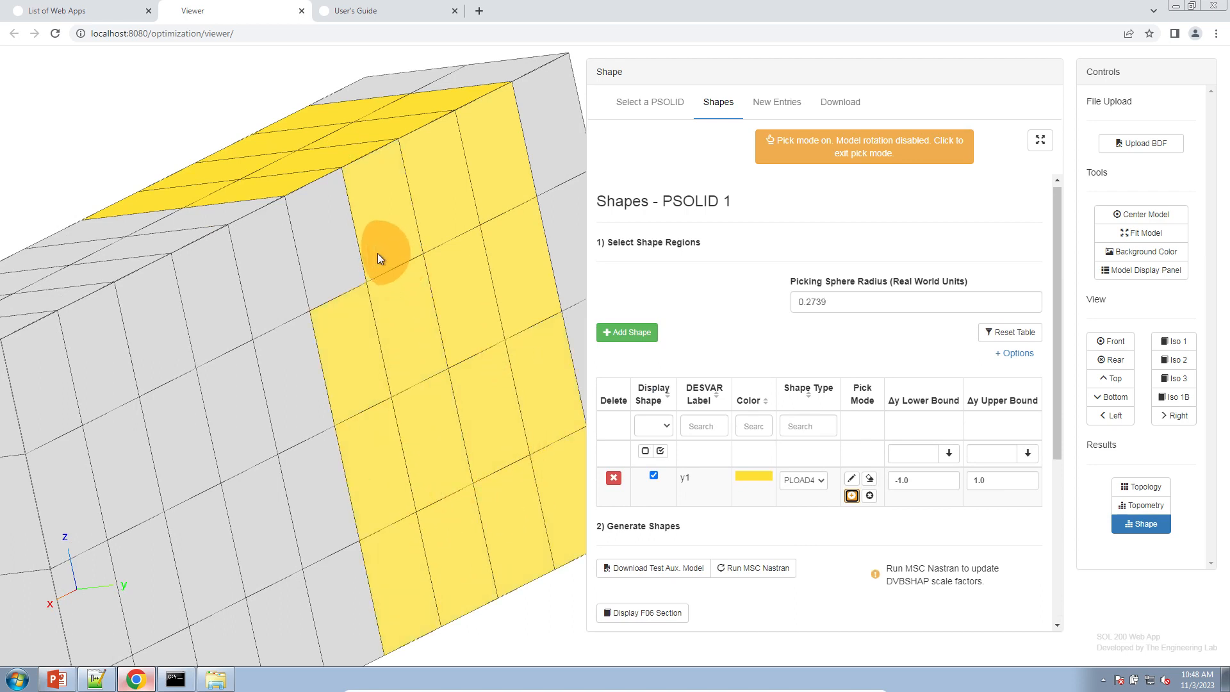
{"action": "left_click", "coordinate": [830, 162]}
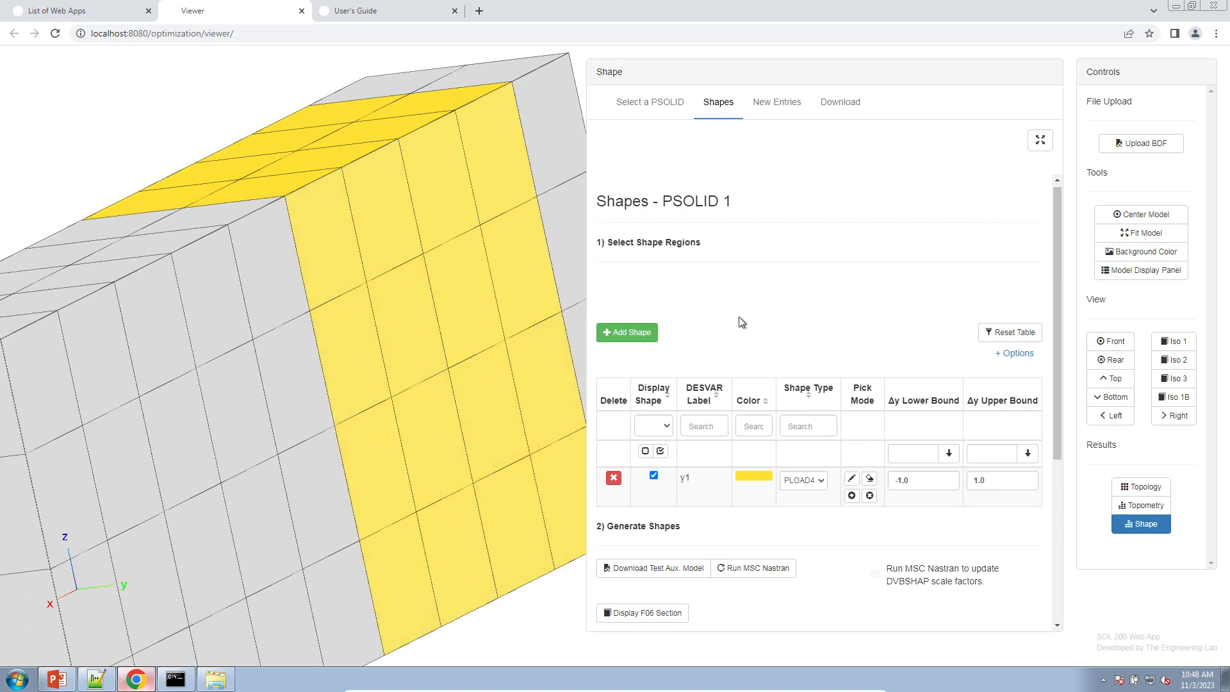
- Rerun MSC Nastran to regenerate the shape and inspect the previewed shape change from both sides of the beam
{"action": "scroll", "coordinate": [739, 316], "scroll_direction": "down", "scroll_amount": 3}
{"action": "left_click", "coordinate": [754, 376]}
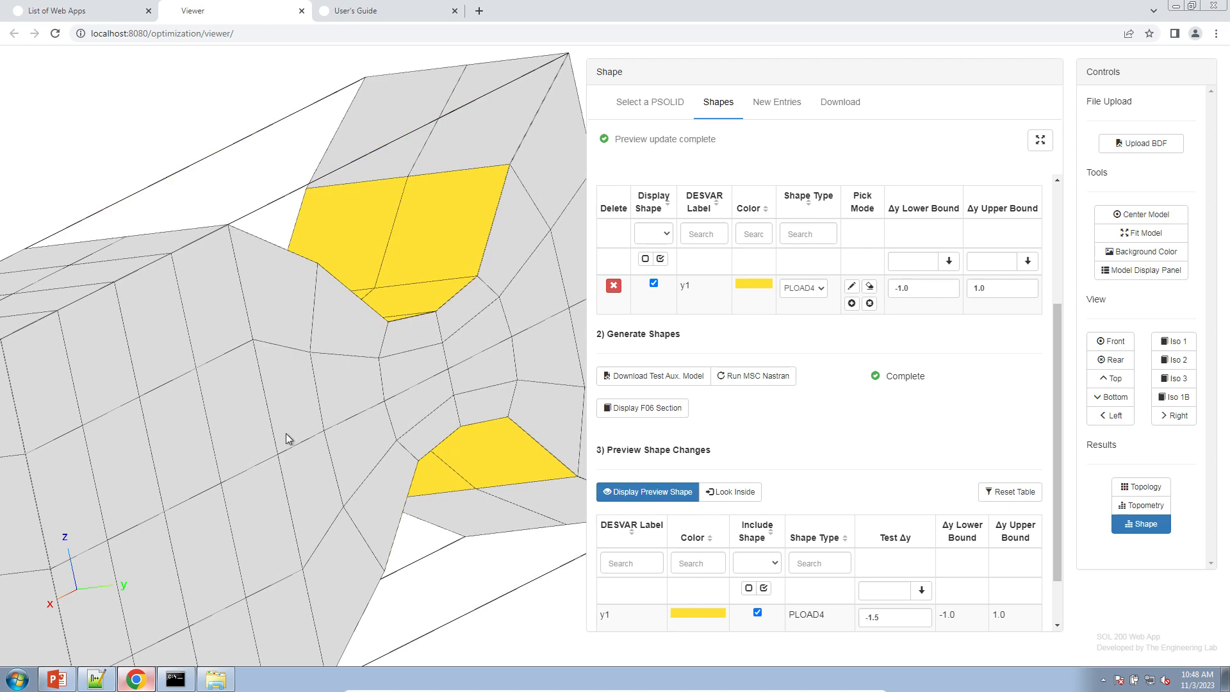
{"action": "left_click_drag", "start_coordinate": [286, 438], "coordinate": [279, 386]}
{"action": "scroll", "coordinate": [938, 433], "scroll_direction": "down", "scroll_amount": 1}
- Preview the y1 shape change with a Test Δy of -1.8, inspect the narrowed section, and set Test Δy to -2.0
{"action": "left_click_drag", "start_coordinate": [886, 553], "coordinate": [834, 549]}
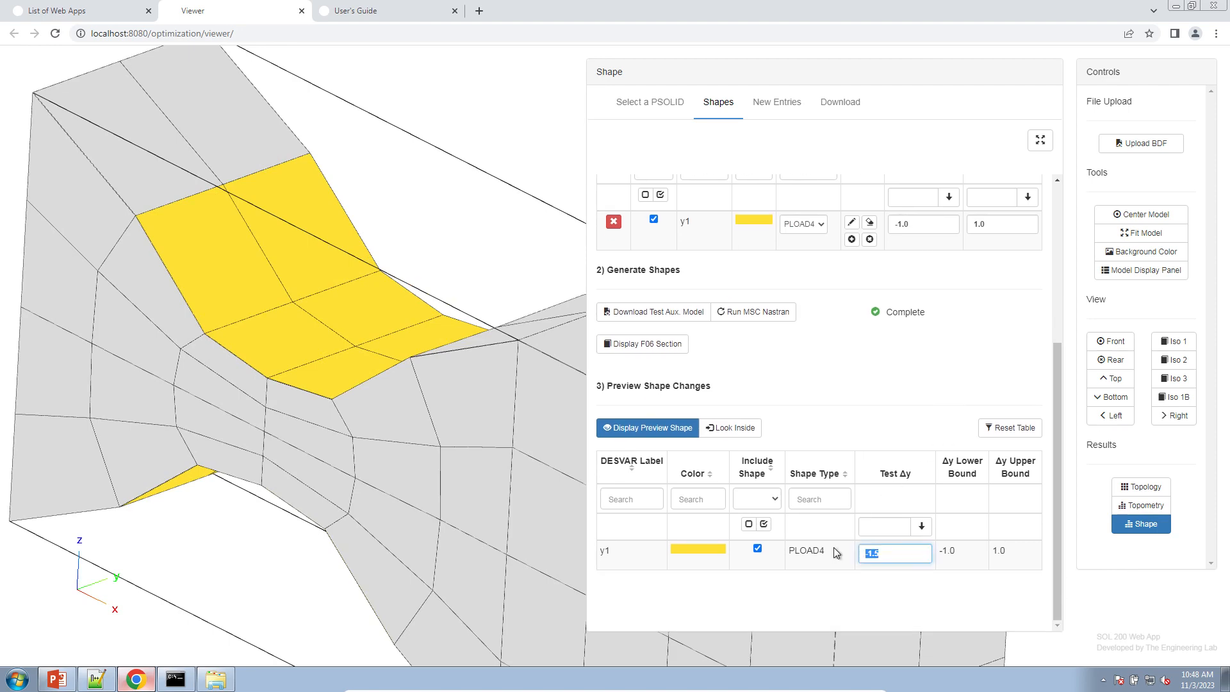
{"action": "type", "text": "-1."}
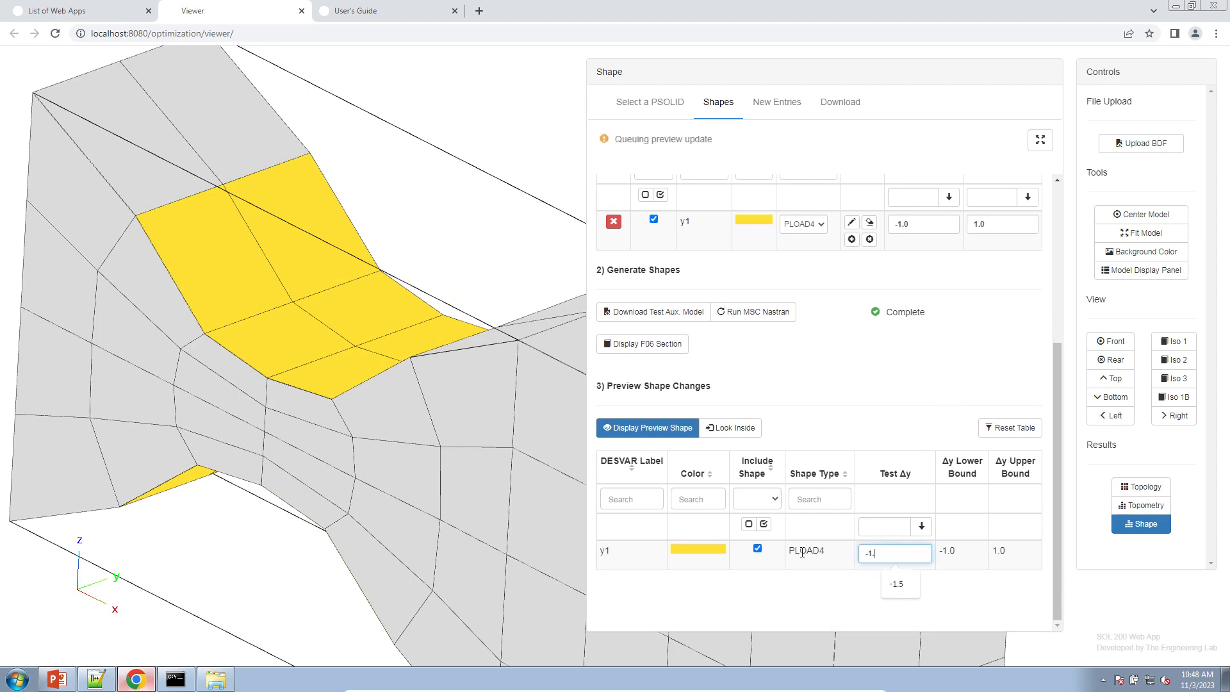
{"action": "type", "text": "8"}
{"action": "left_click_drag", "start_coordinate": [348, 286], "coordinate": [411, 127]}
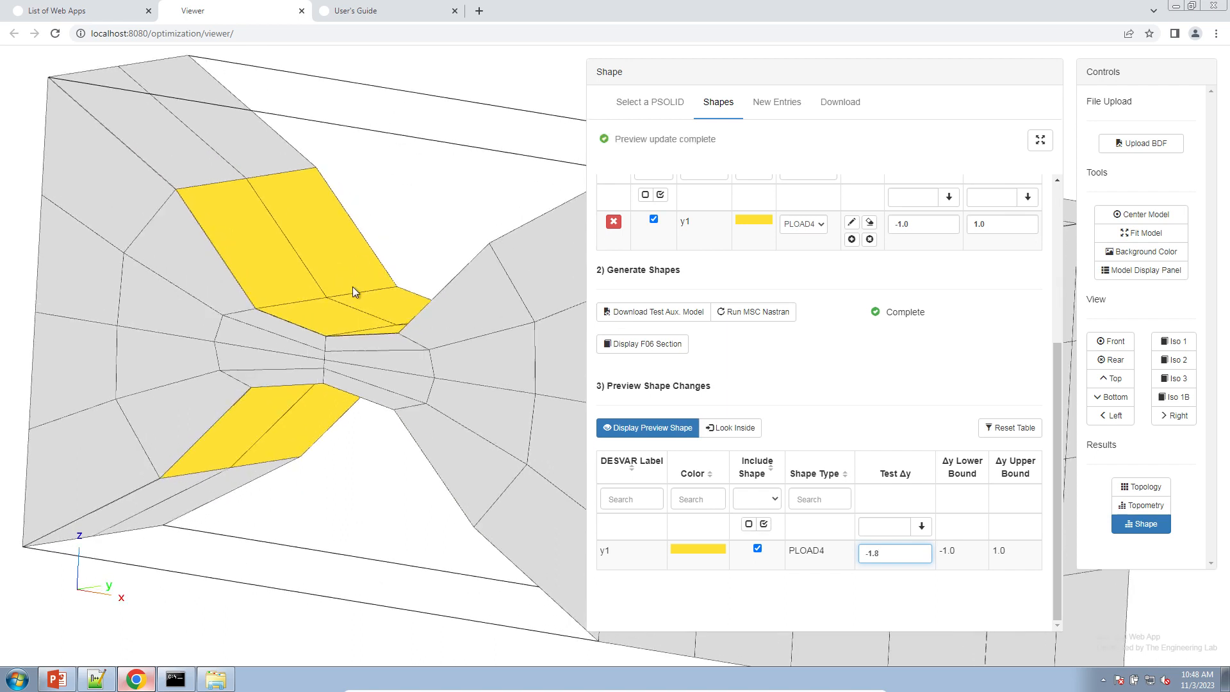
{"action": "left_click_drag", "start_coordinate": [340, 340], "coordinate": [298, 298]}
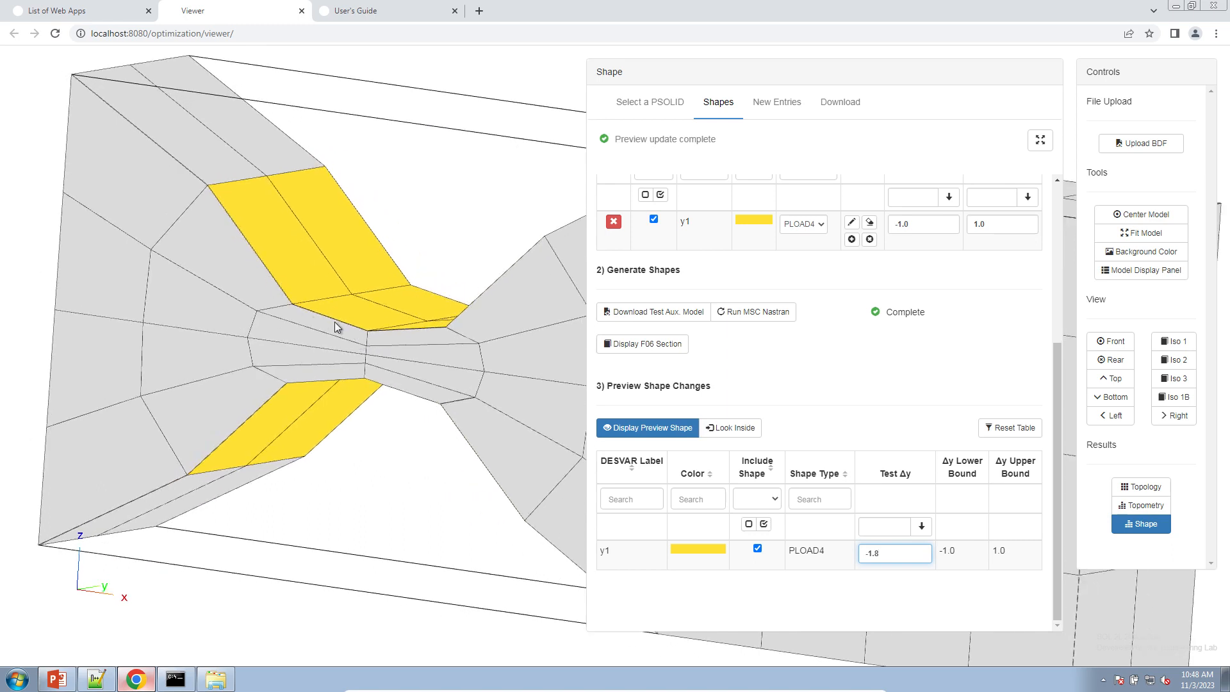
{"action": "left_click_drag", "start_coordinate": [888, 552], "coordinate": [755, 517]}
{"action": "type", "text": "-2.0"}
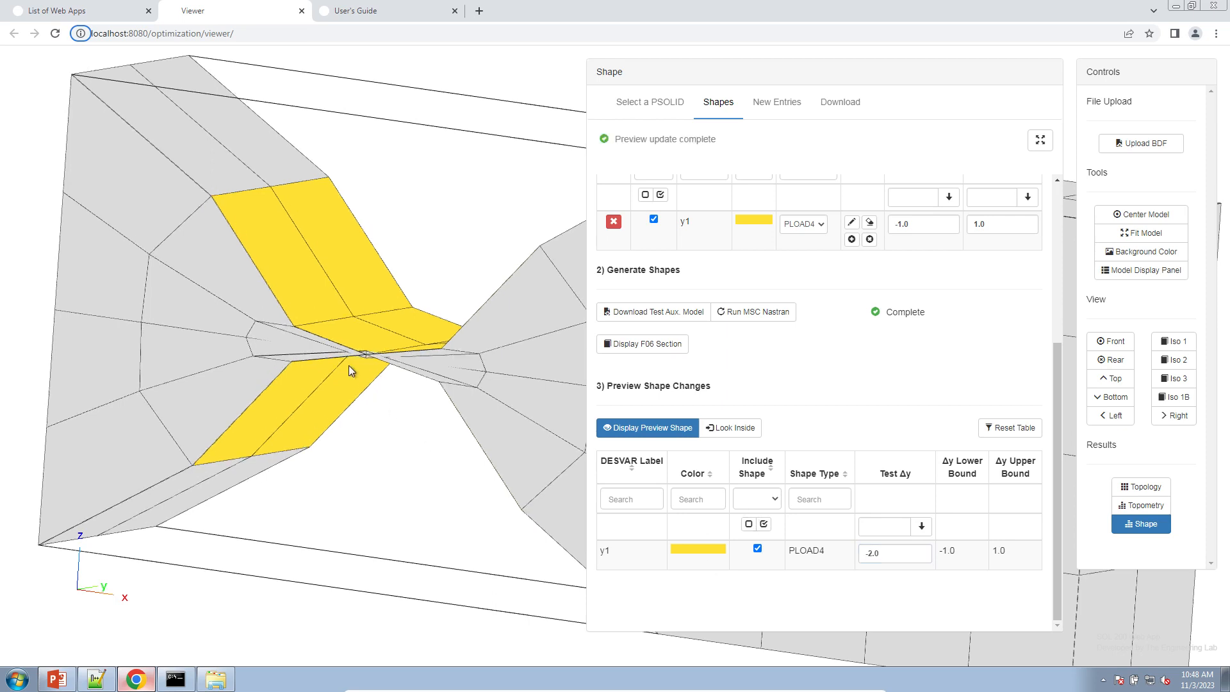
- Examine the pinched section of the beam up close at the previewed Test Δy of -2.0, checking where the opposite faces cross
{"action": "scroll", "coordinate": [197, 433], "scroll_direction": "up", "scroll_amount": 1}
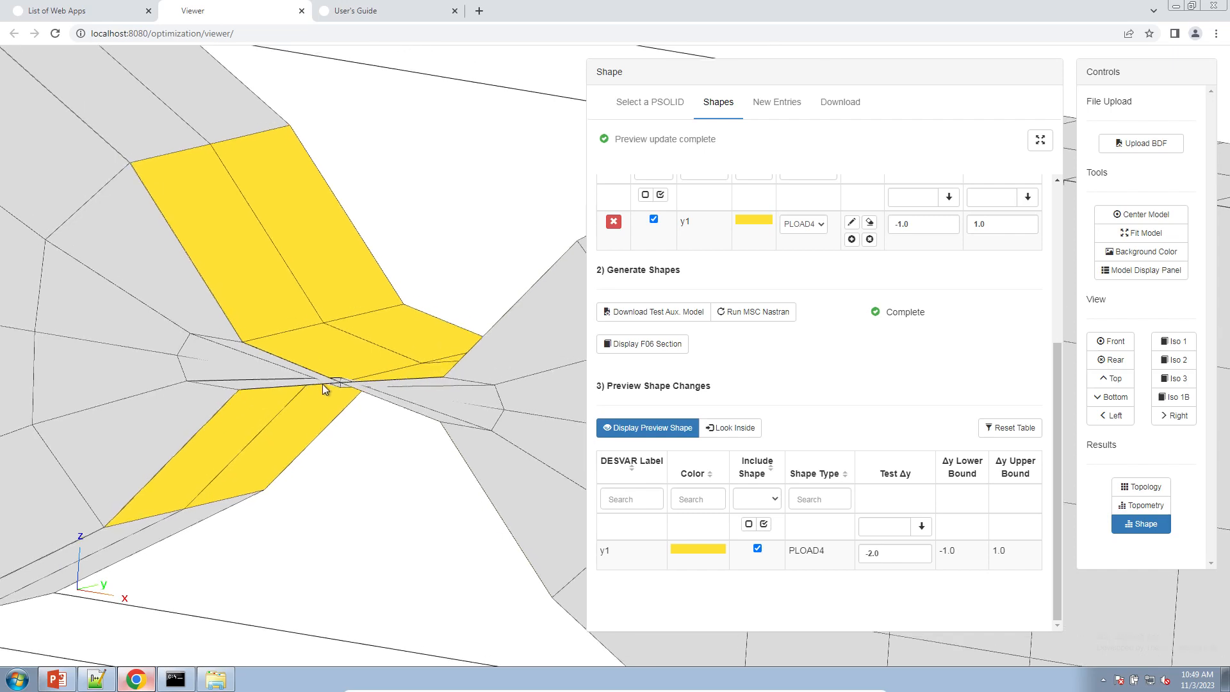
{"action": "right_click_drag", "start_coordinate": [356, 383], "coordinate": [446, 381]}
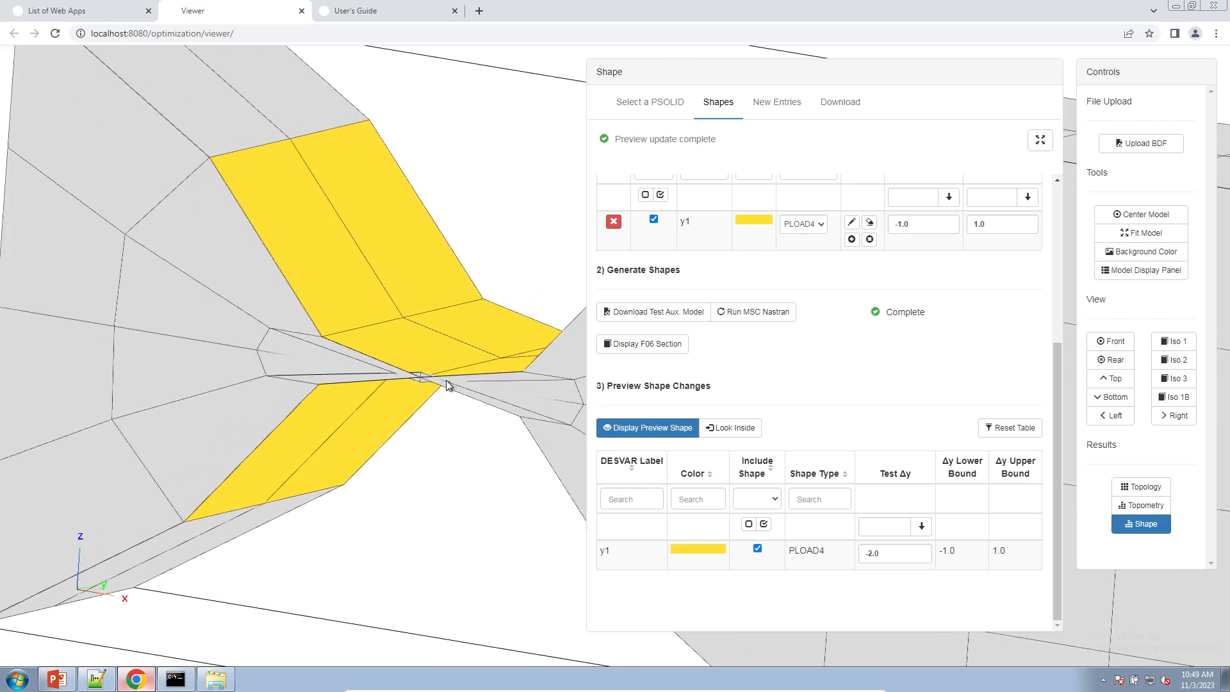
{"action": "scroll", "coordinate": [447, 381], "scroll_direction": "up", "scroll_amount": 1}
{"action": "scroll", "coordinate": [447, 383], "scroll_direction": "up", "scroll_amount": 3}
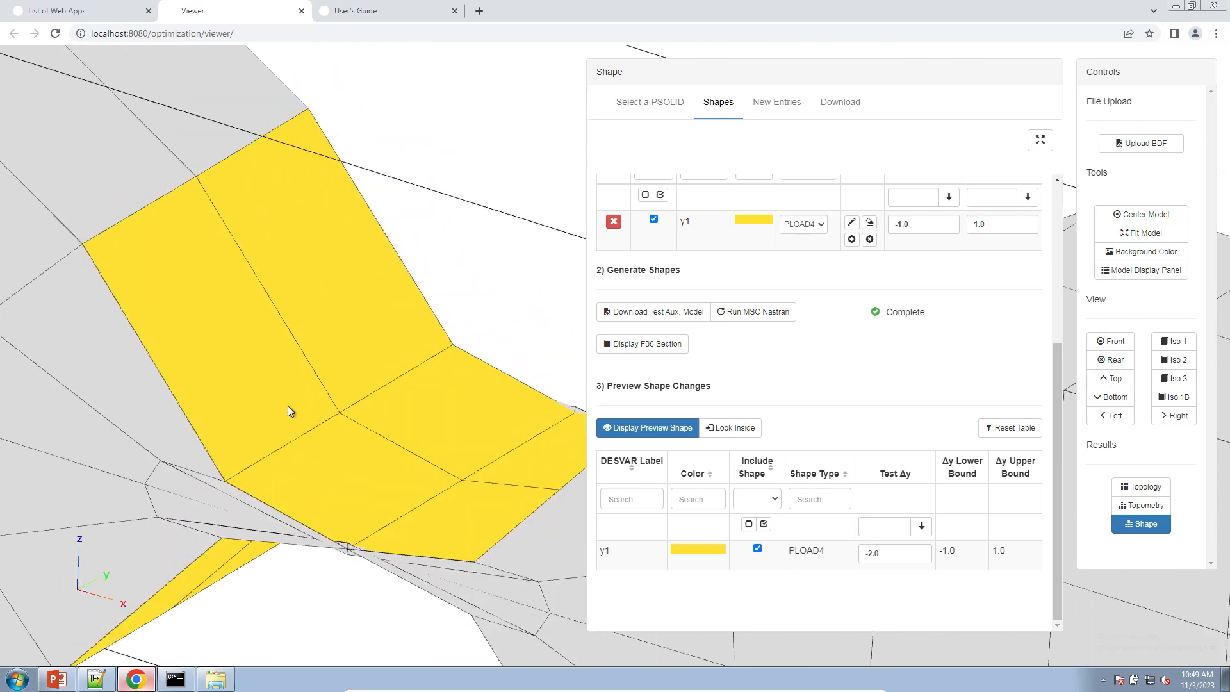
{"action": "scroll", "coordinate": [320, 423], "scroll_direction": "up", "scroll_amount": 1}
{"action": "scroll", "coordinate": [421, 437], "scroll_direction": "up", "scroll_amount": 3}
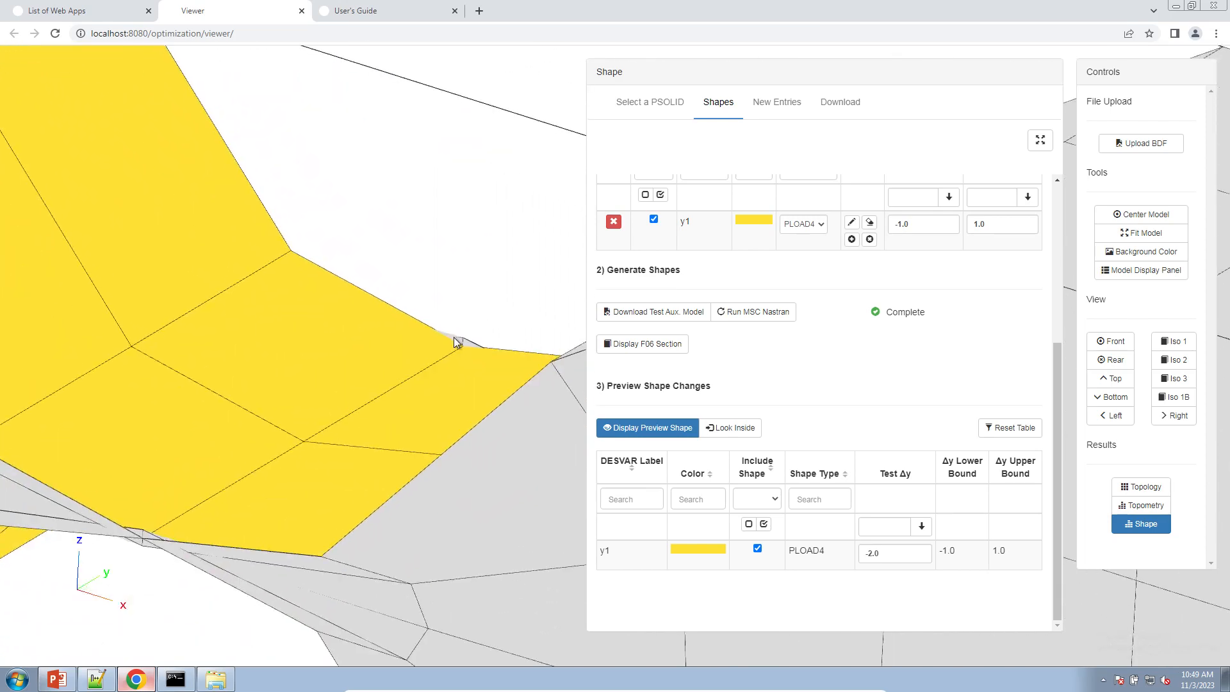
{"action": "scroll", "coordinate": [414, 333], "scroll_direction": "up", "scroll_amount": 4}
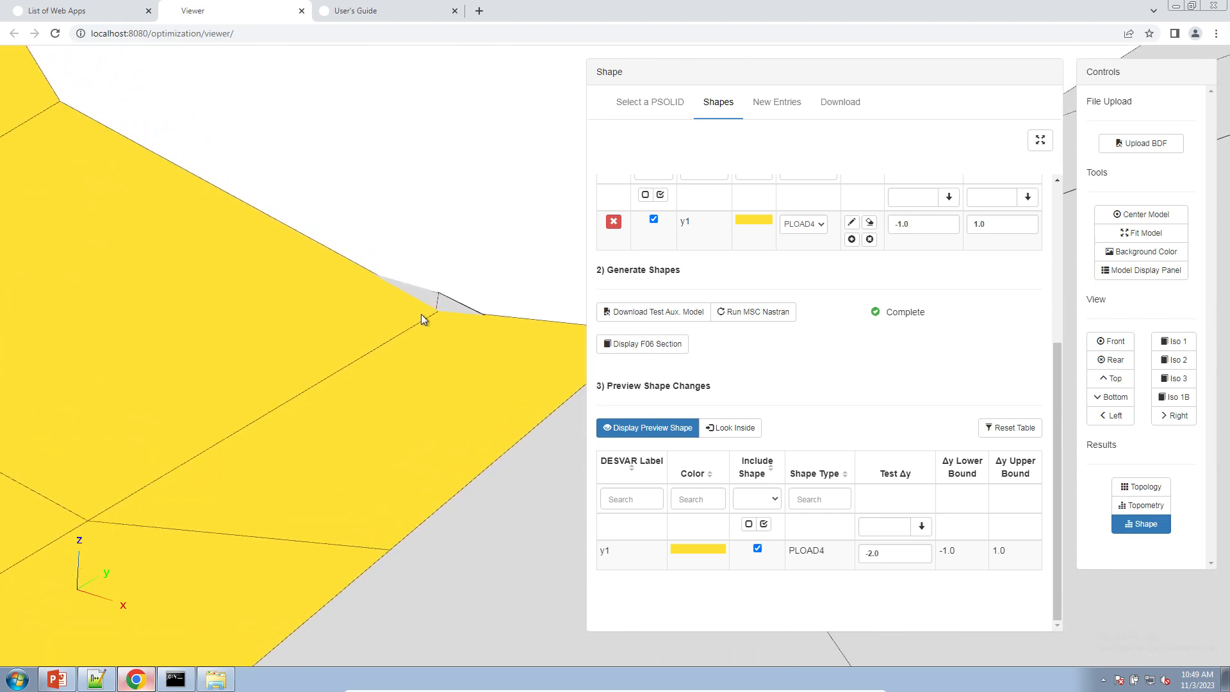
{"action": "scroll", "coordinate": [421, 314], "scroll_direction": "up", "scroll_amount": 2}
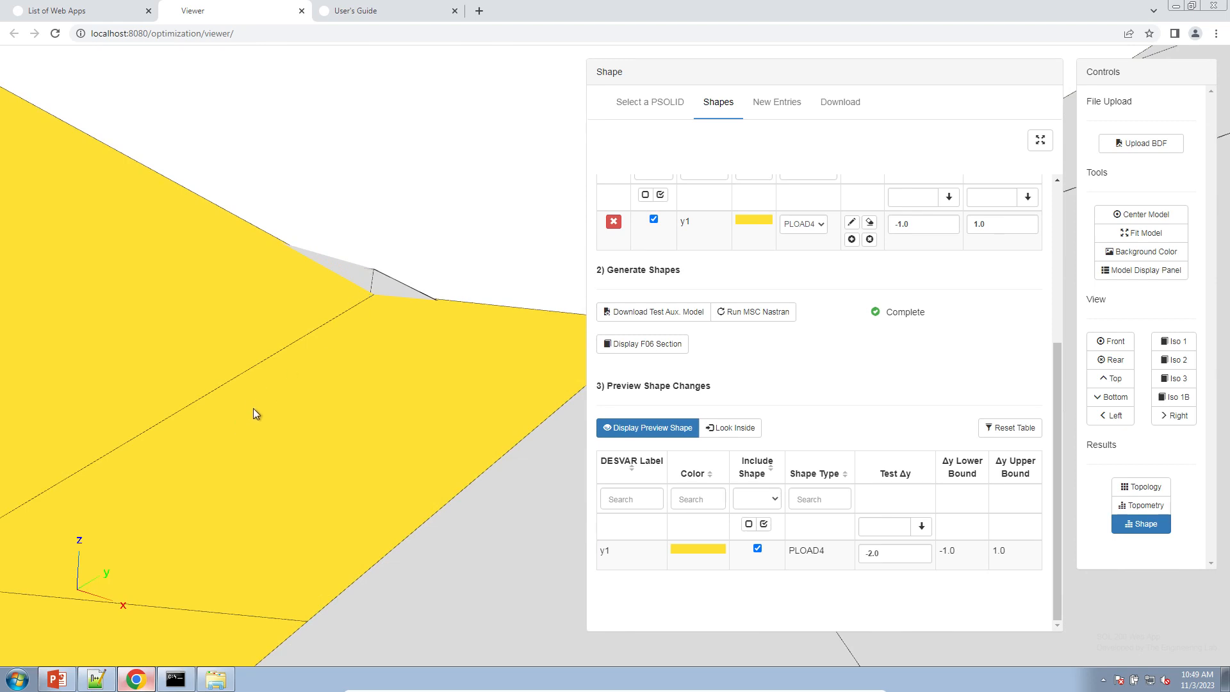
{"action": "left_click_drag", "start_coordinate": [255, 413], "coordinate": [442, 366]}
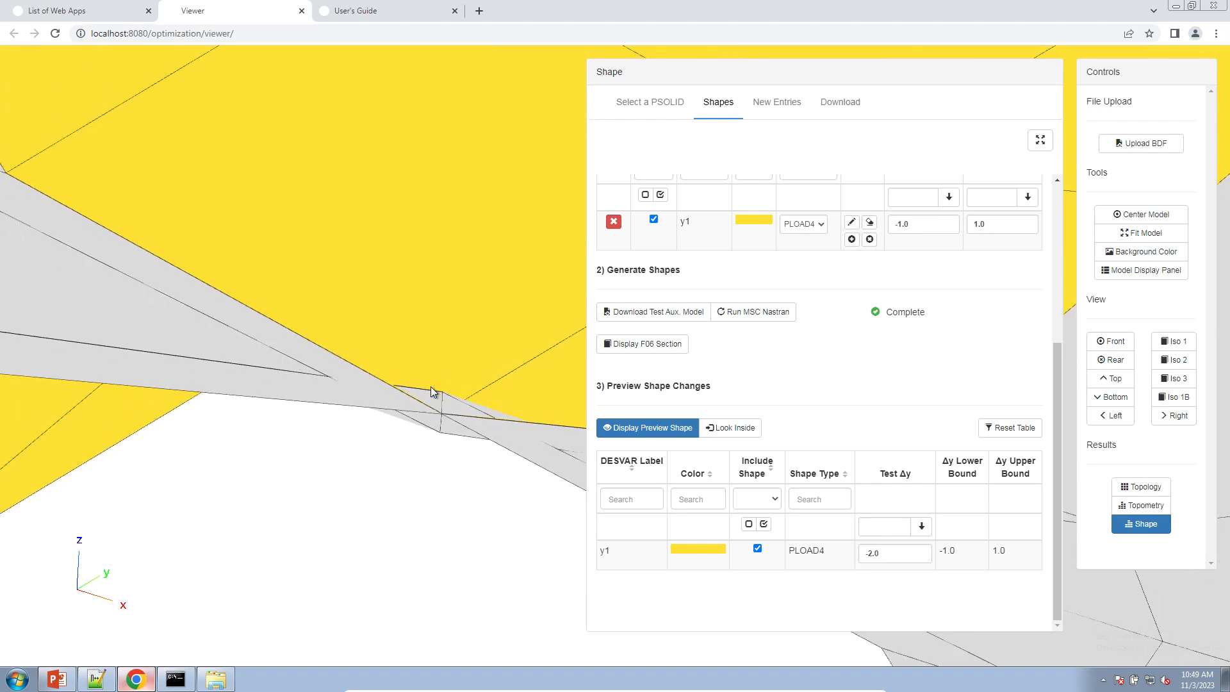
{"action": "left_click_drag", "start_coordinate": [430, 386], "coordinate": [400, 434]}
- Preview y1 with a Test Δy of -1.8 and inspect the thickness and element shapes of the narrowed section
{"action": "left_click", "coordinate": [891, 553]}
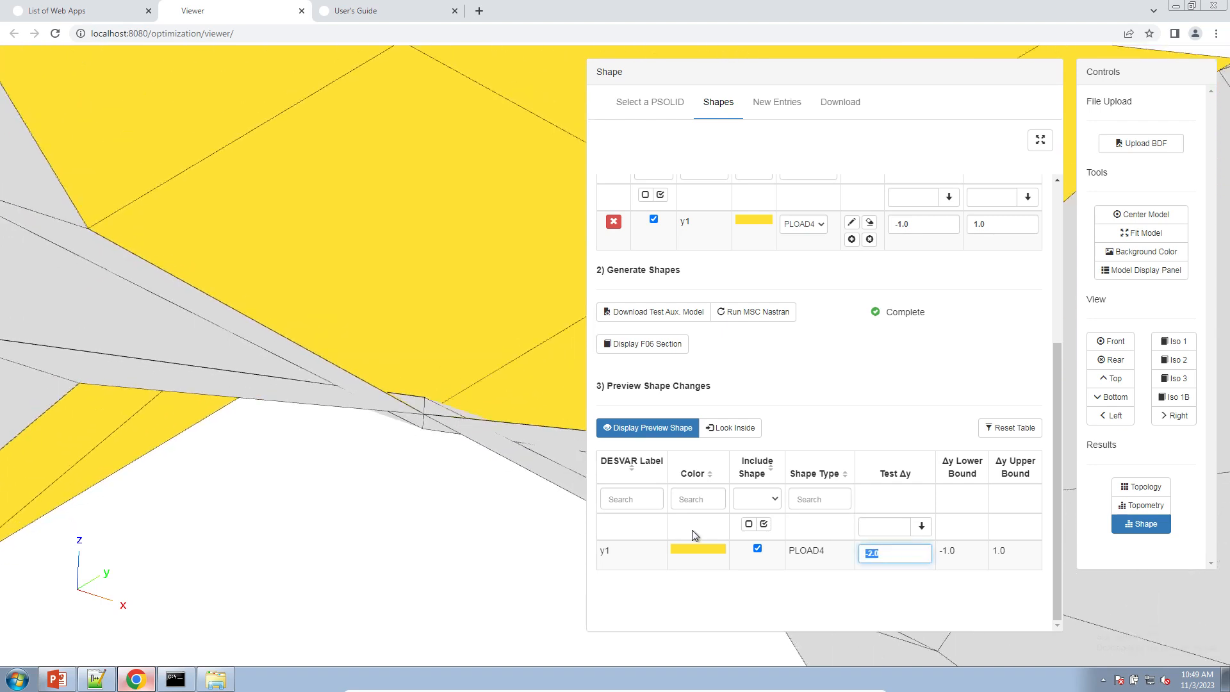
{"action": "type", "text": "-1.8"}
{"action": "key", "text": "Tab"}
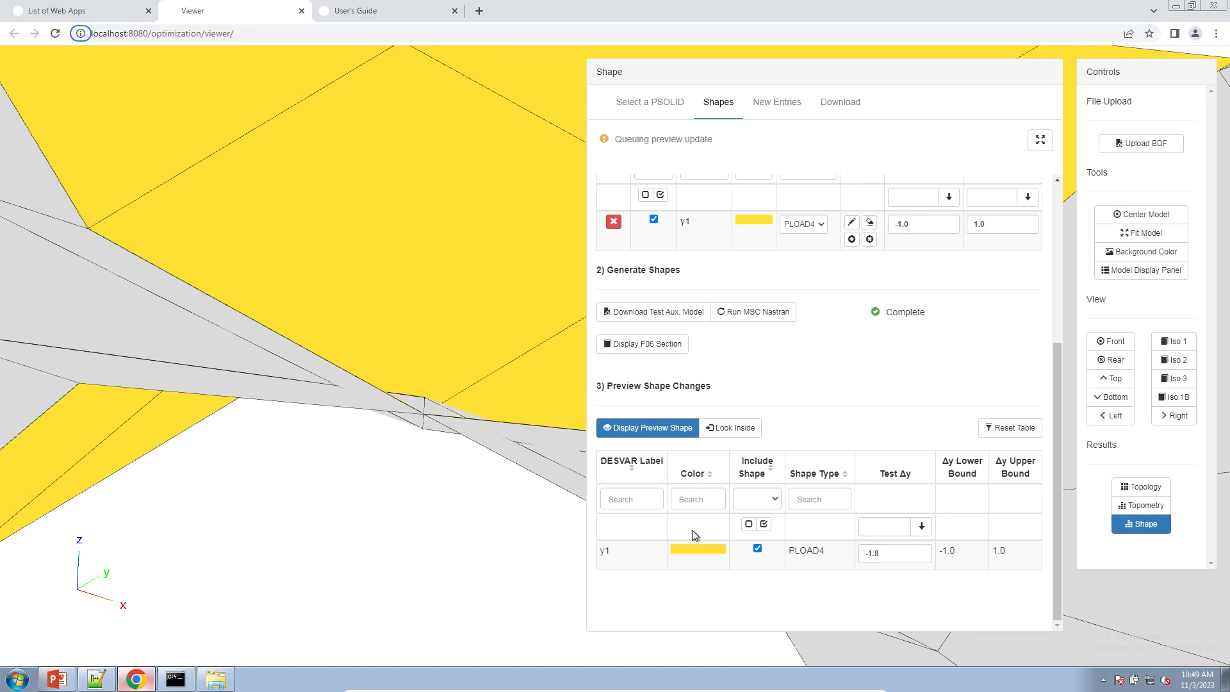
{"action": "left_click_drag", "start_coordinate": [429, 437], "coordinate": [298, 438]}
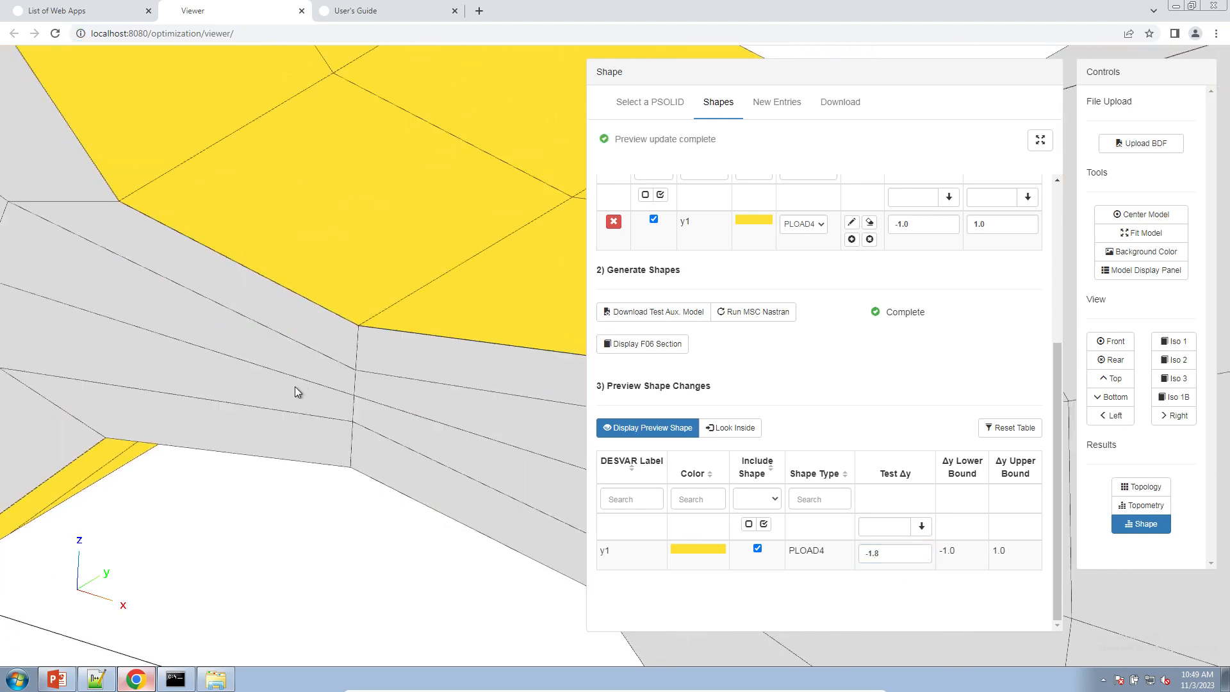
{"action": "scroll", "coordinate": [291, 391], "scroll_direction": "down", "scroll_amount": 5}
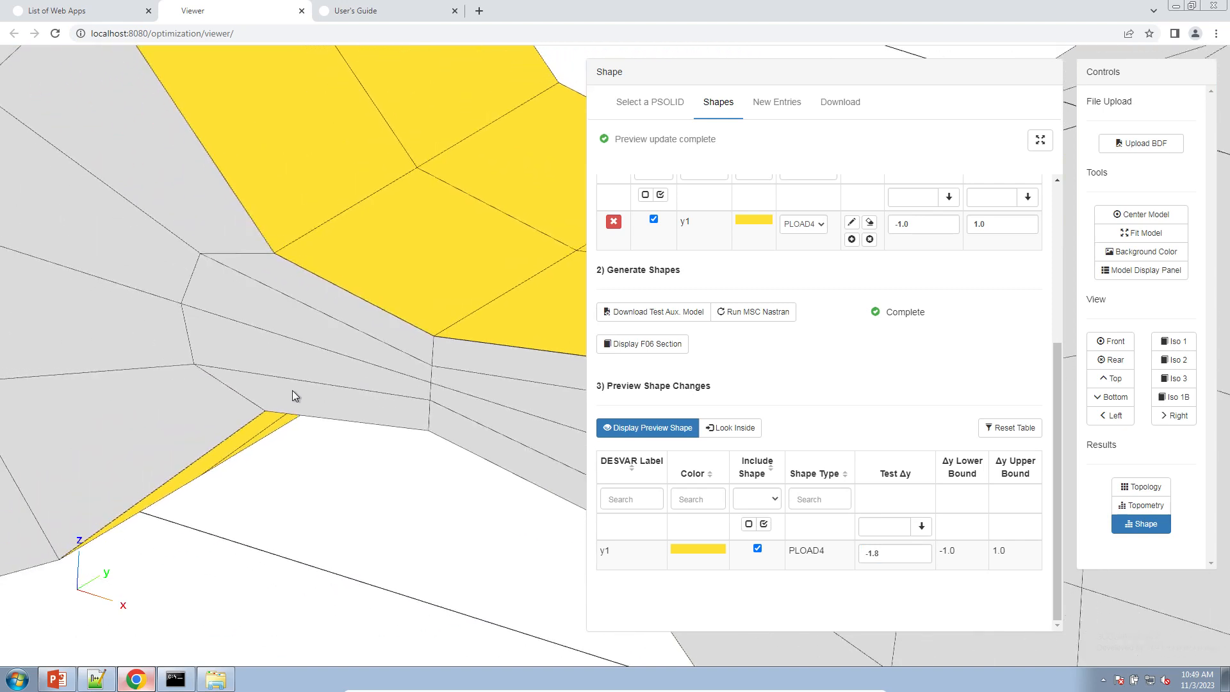
{"action": "right_click_drag", "start_coordinate": [292, 390], "coordinate": [96, 379]}
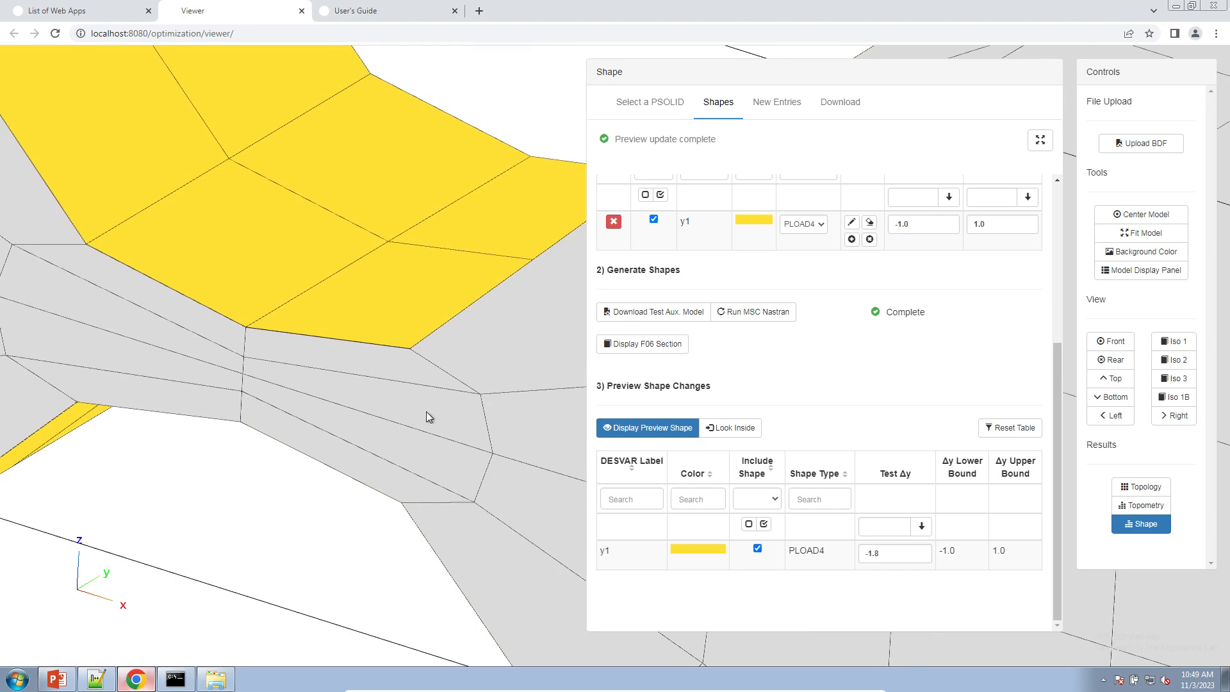
{"action": "right_click_drag", "start_coordinate": [522, 458], "coordinate": [401, 387]}
{"action": "left_click_drag", "start_coordinate": [414, 388], "coordinate": [295, 298]}
{"action": "right_click_drag", "start_coordinate": [295, 298], "coordinate": [401, 383]}
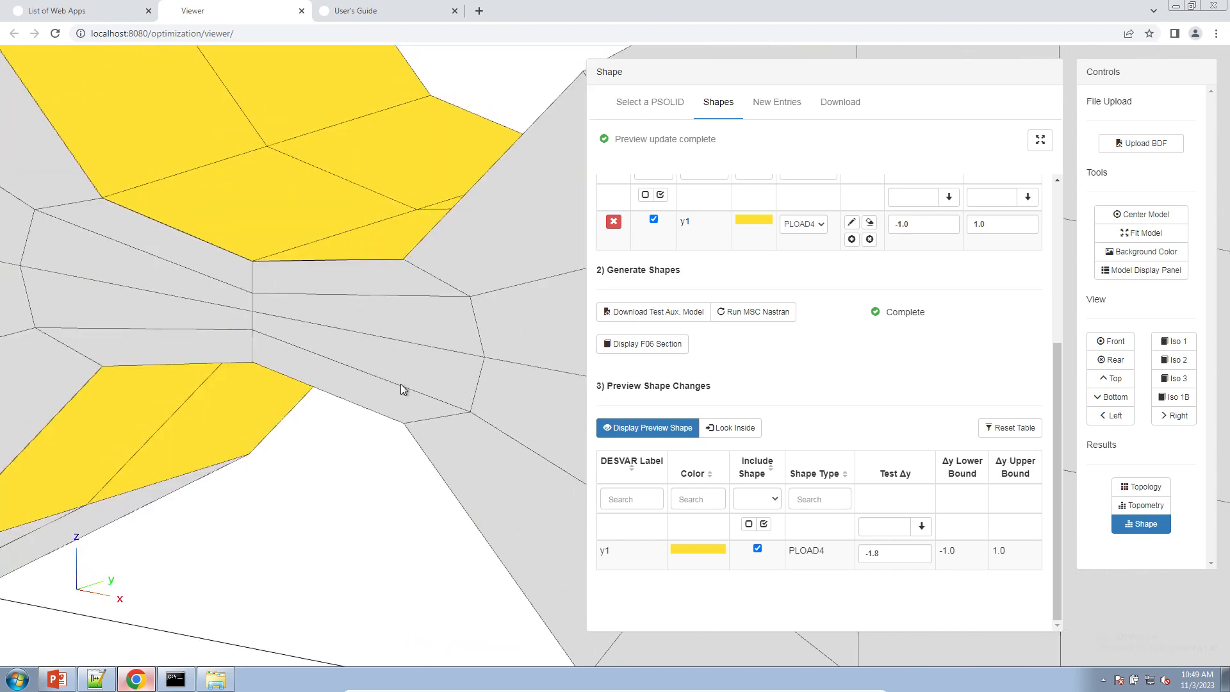
{"action": "scroll", "coordinate": [400, 386], "scroll_direction": "up", "scroll_amount": 3}
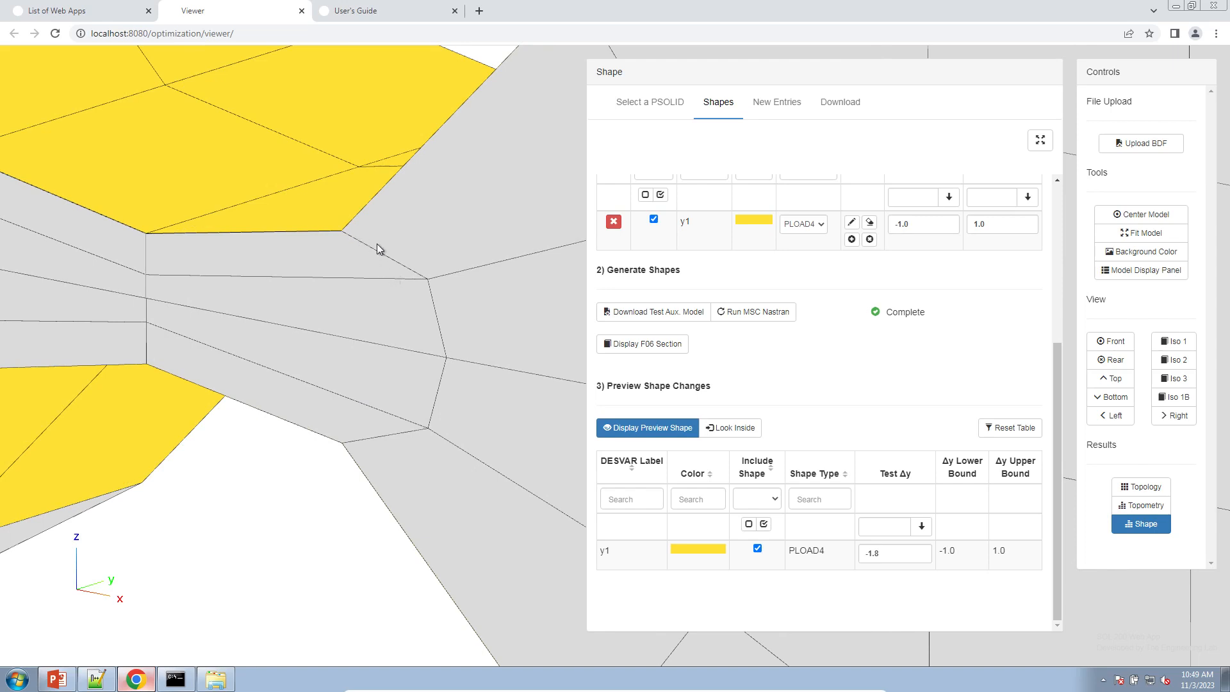
- Set y1's Test Δy to -1.5 and inspect the elements in the narrowed section
{"action": "left_click_drag", "start_coordinate": [874, 554], "coordinate": [887, 555]}
{"action": "type", "text": "5"}
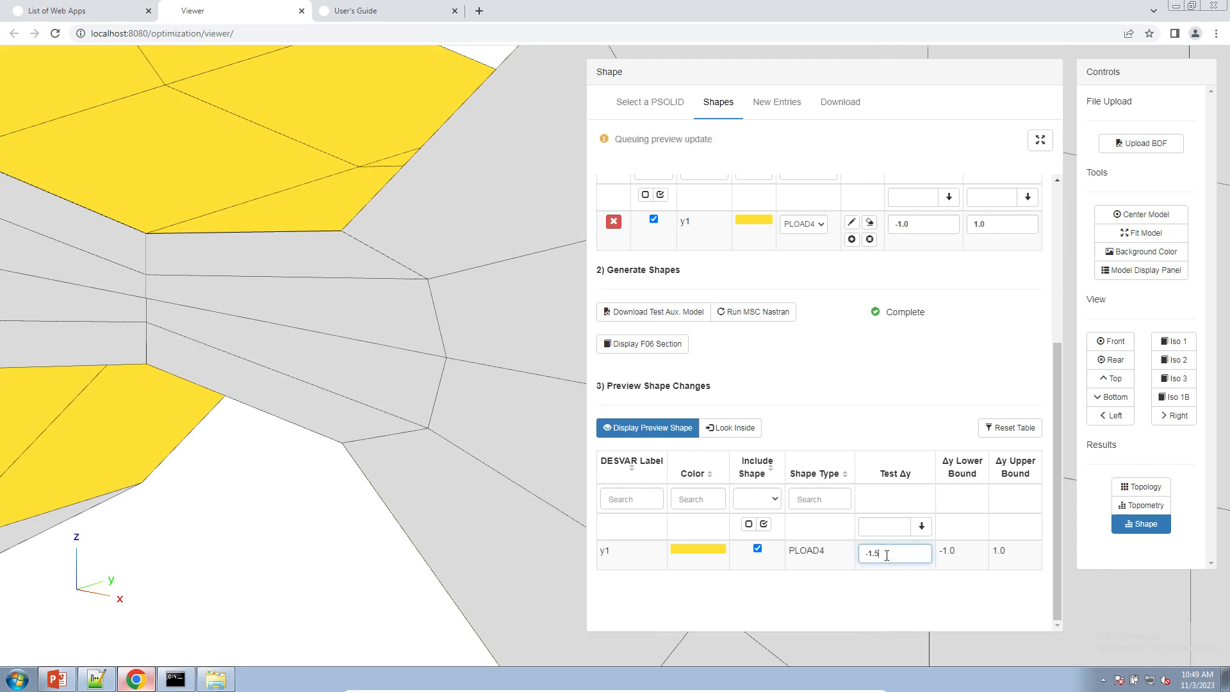
{"action": "left_click", "coordinate": [894, 421]}
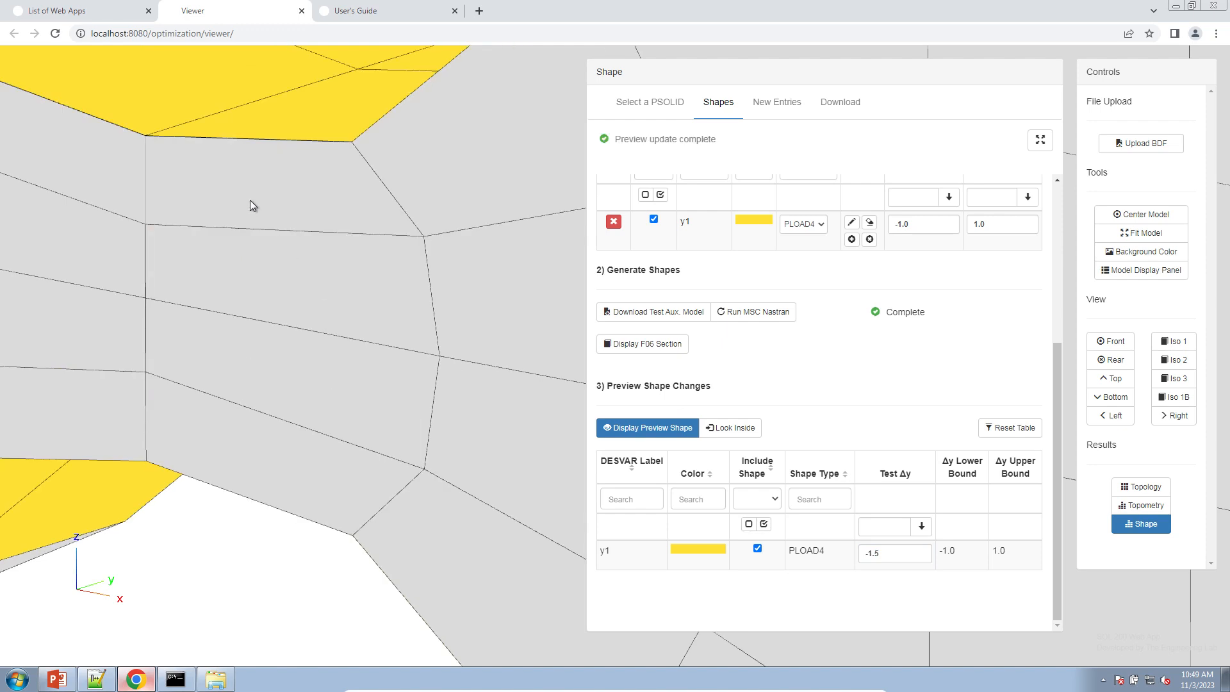
{"action": "right_click_drag", "start_coordinate": [319, 271], "coordinate": [426, 330]}
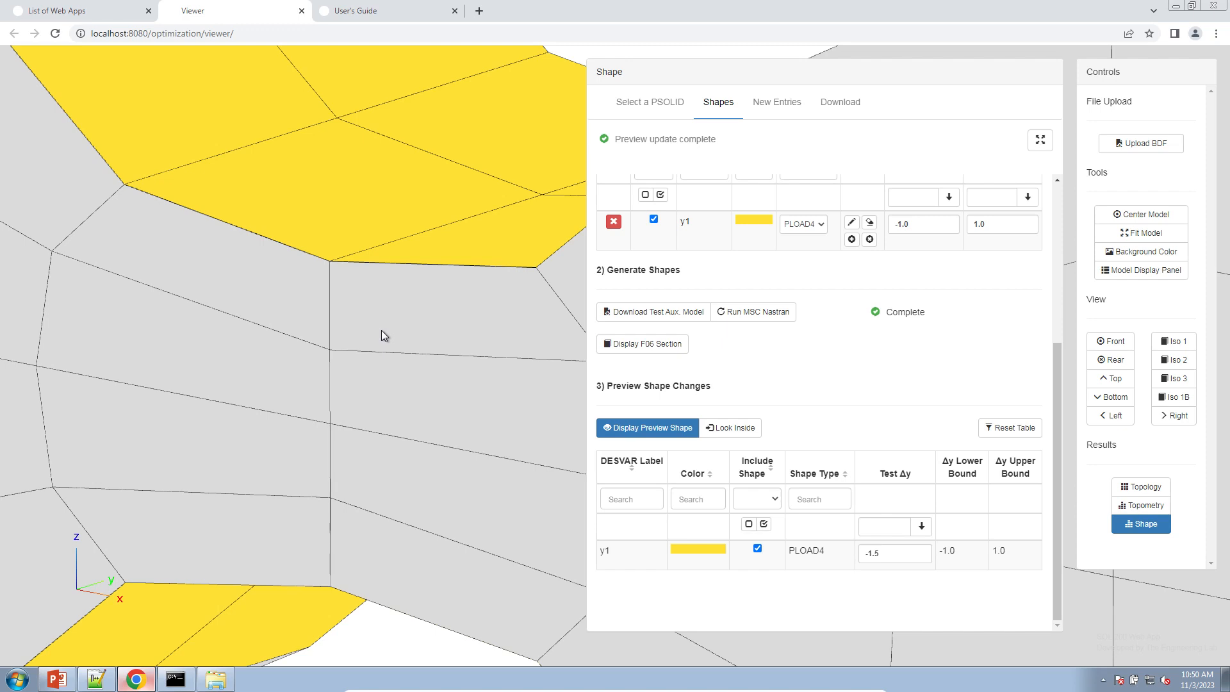
- Copy the Test Δy value of -1.5 into y1's Δy Lower Bound
{"action": "left_click_drag", "start_coordinate": [934, 552], "coordinate": [845, 554]}
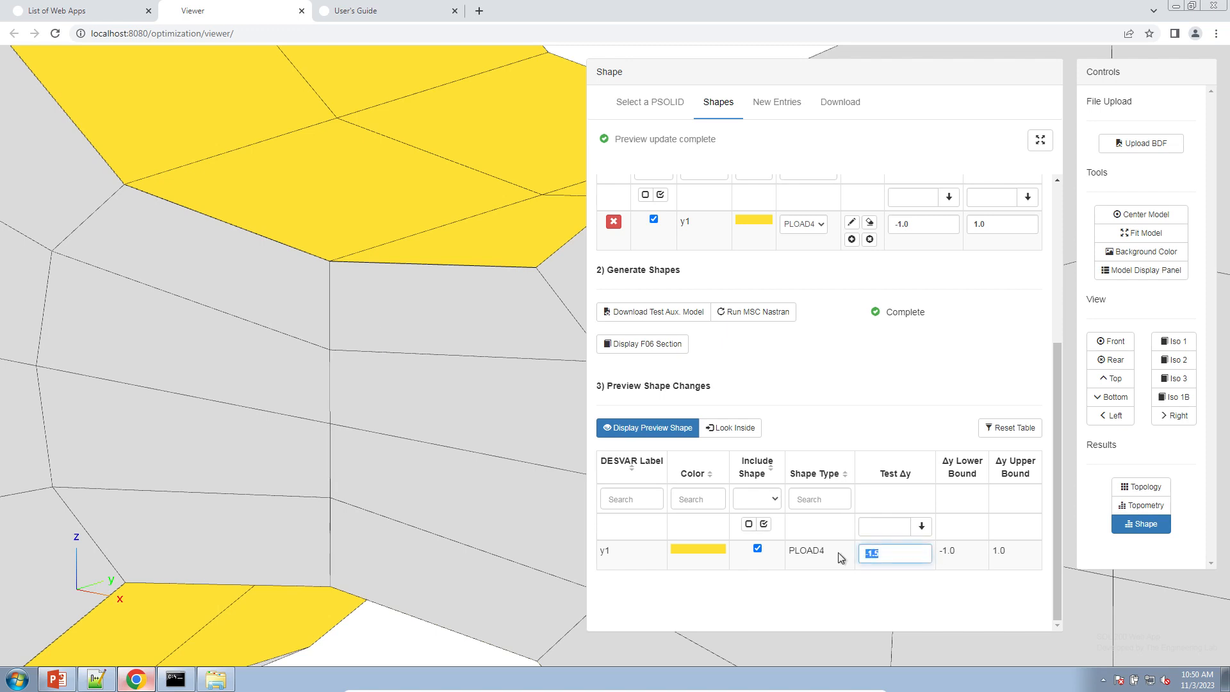
{"action": "right_click", "coordinate": [868, 553]}
{"action": "left_click", "coordinate": [902, 401]}
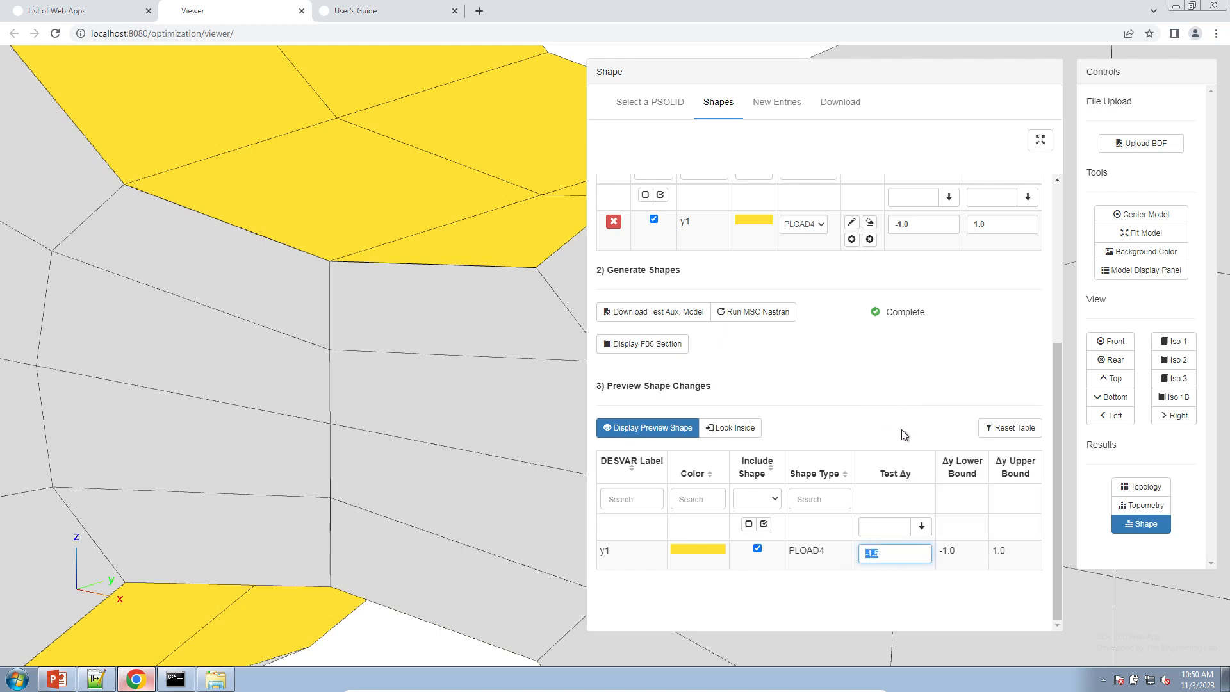
{"action": "scroll", "coordinate": [935, 435], "scroll_direction": "up", "scroll_amount": 3}
{"action": "left_click_drag", "start_coordinate": [937, 416], "coordinate": [873, 417]}
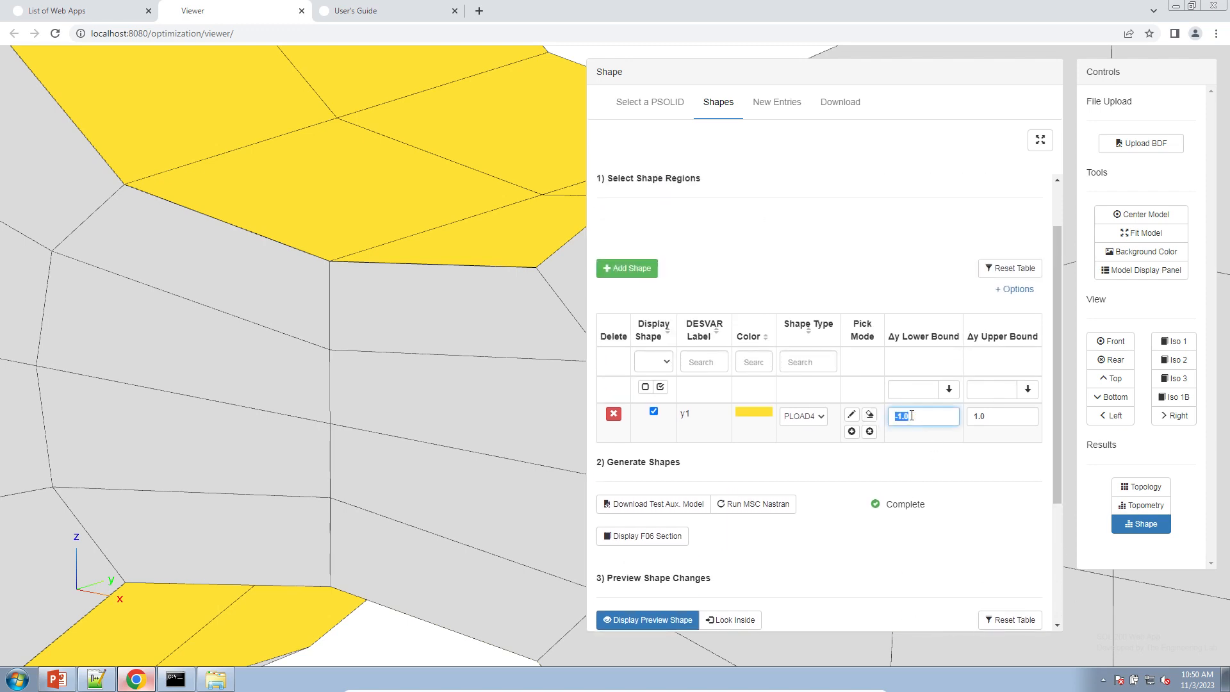
{"action": "right_click", "coordinate": [906, 418]}
{"action": "left_click", "coordinate": [939, 475]}
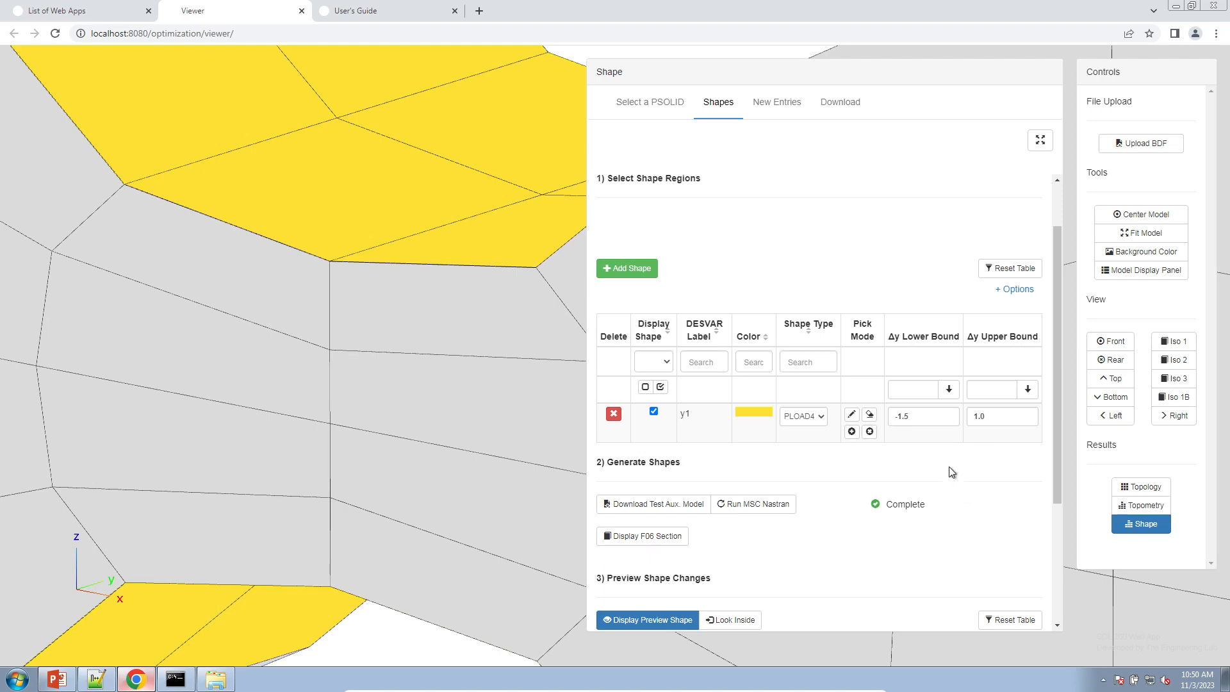
- Preview y1 with a Test Δy of 2.0, fit the model in view and inspect the expanded section of the beam
{"action": "scroll", "coordinate": [932, 481], "scroll_direction": "down", "scroll_amount": 1}
{"action": "scroll", "coordinate": [932, 485], "scroll_direction": "down", "scroll_amount": 3}
{"action": "left_click_drag", "start_coordinate": [890, 552], "coordinate": [831, 551]}
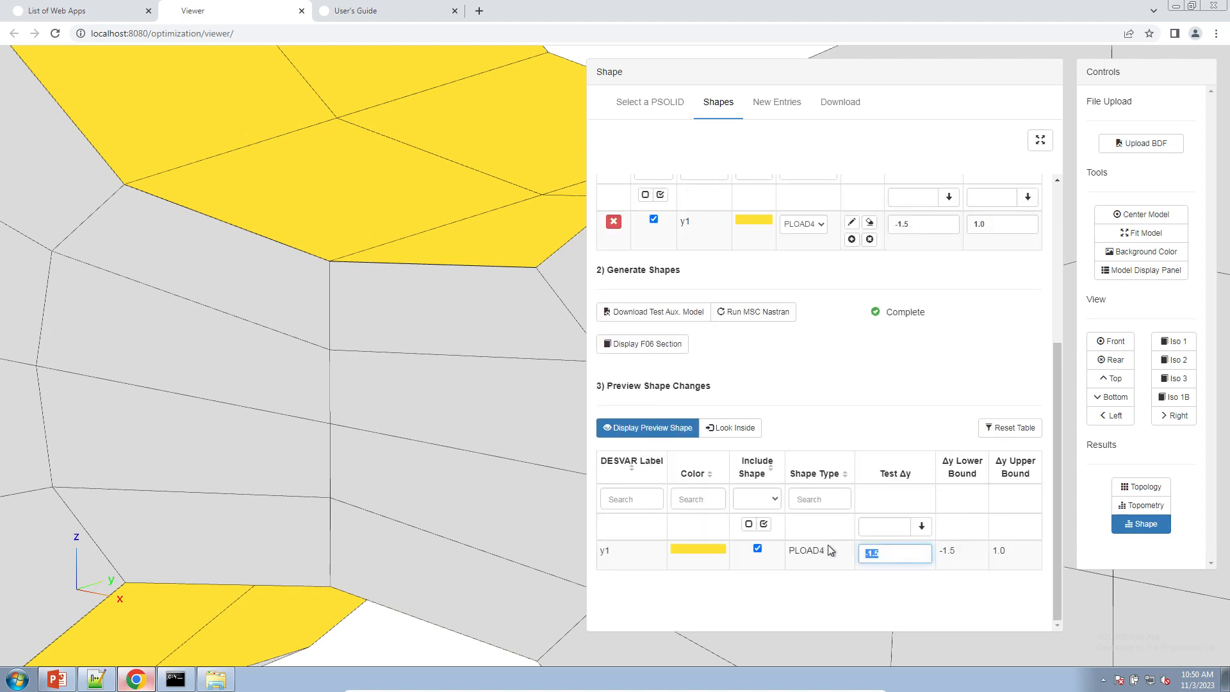
{"action": "type", "text": "2.0"}
{"action": "key", "text": "Tab"}
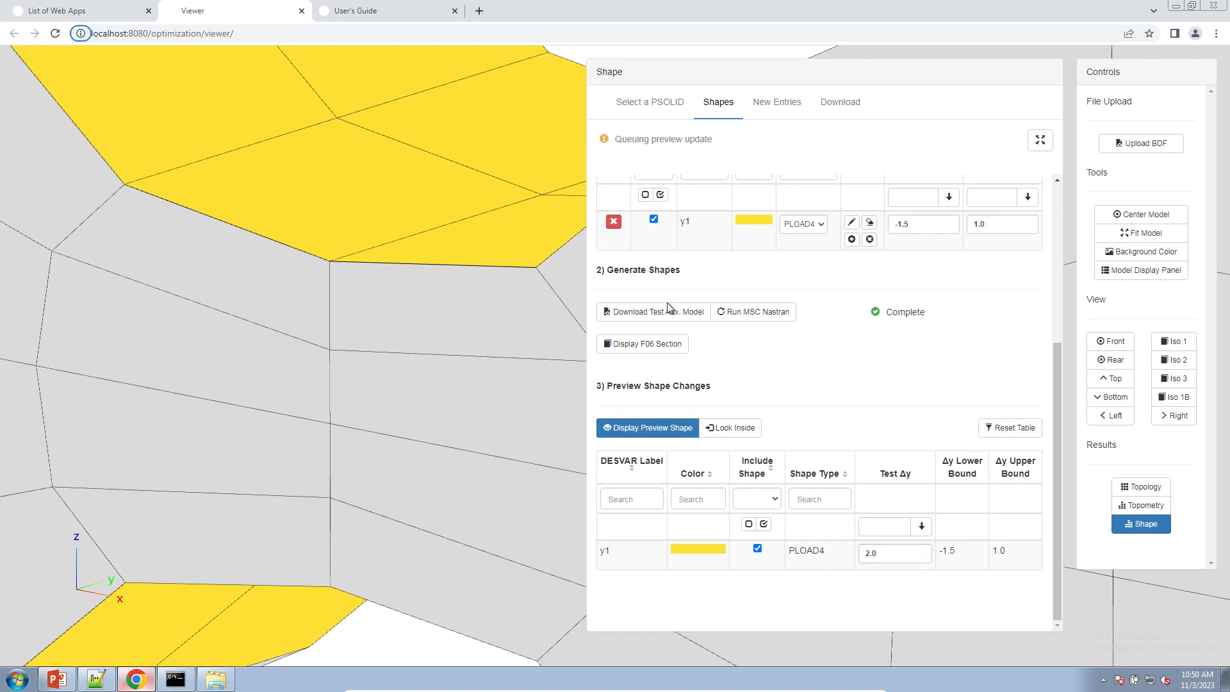
{"action": "scroll", "coordinate": [479, 395], "scroll_direction": "up", "scroll_amount": 4}
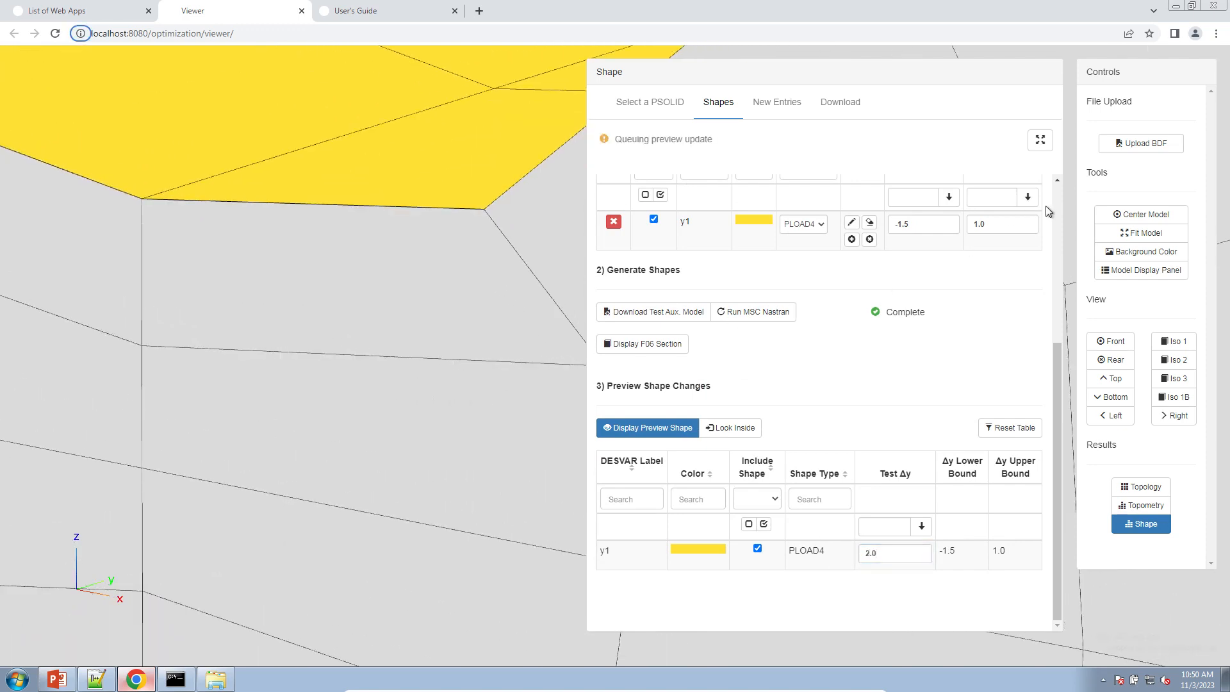
{"action": "left_click", "coordinate": [1113, 237]}
{"action": "left_click_drag", "start_coordinate": [420, 363], "coordinate": [364, 197]}
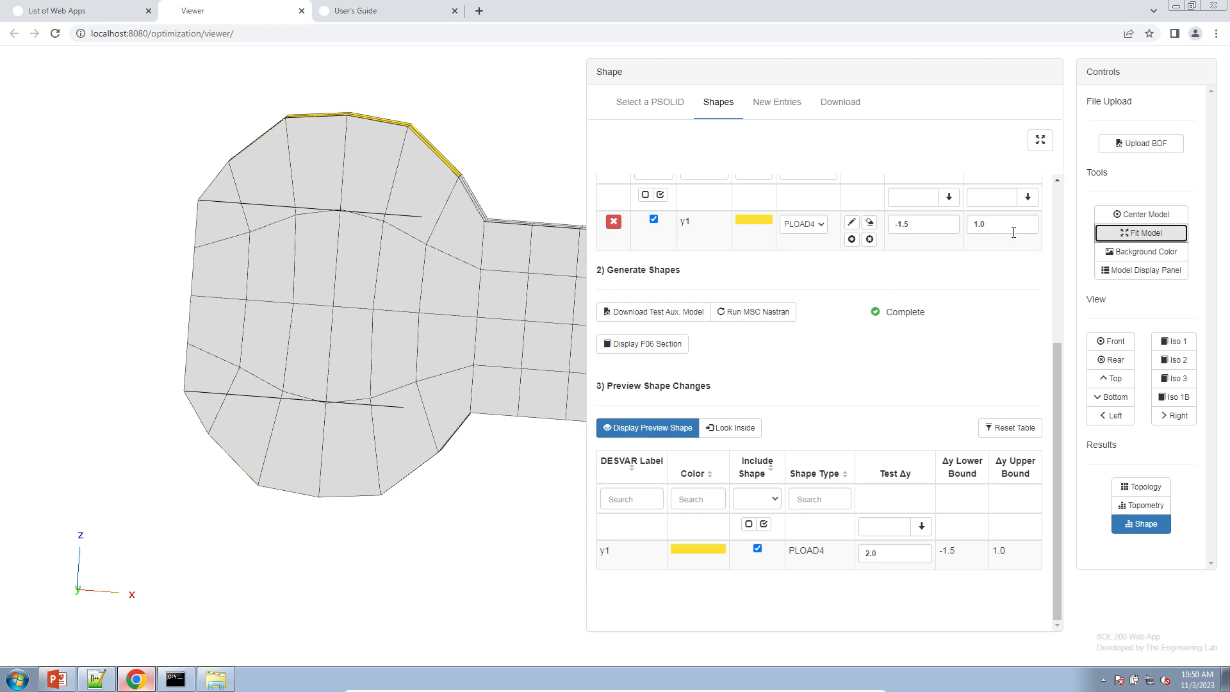
{"action": "left_click_drag", "start_coordinate": [396, 366], "coordinate": [357, 386]}
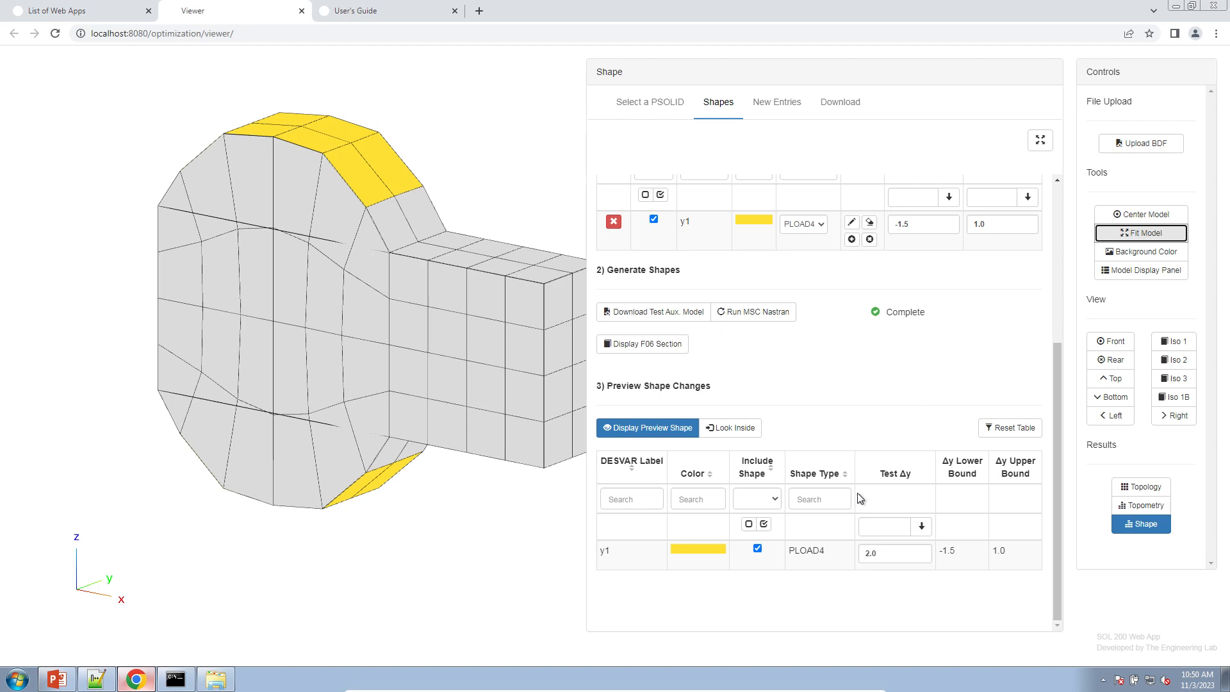
- Set y1's Test Δy to 0.0 and its Δy Upper Bound to 0.0
{"action": "double_click", "coordinate": [895, 560]}
{"action": "type", "text": "0."}
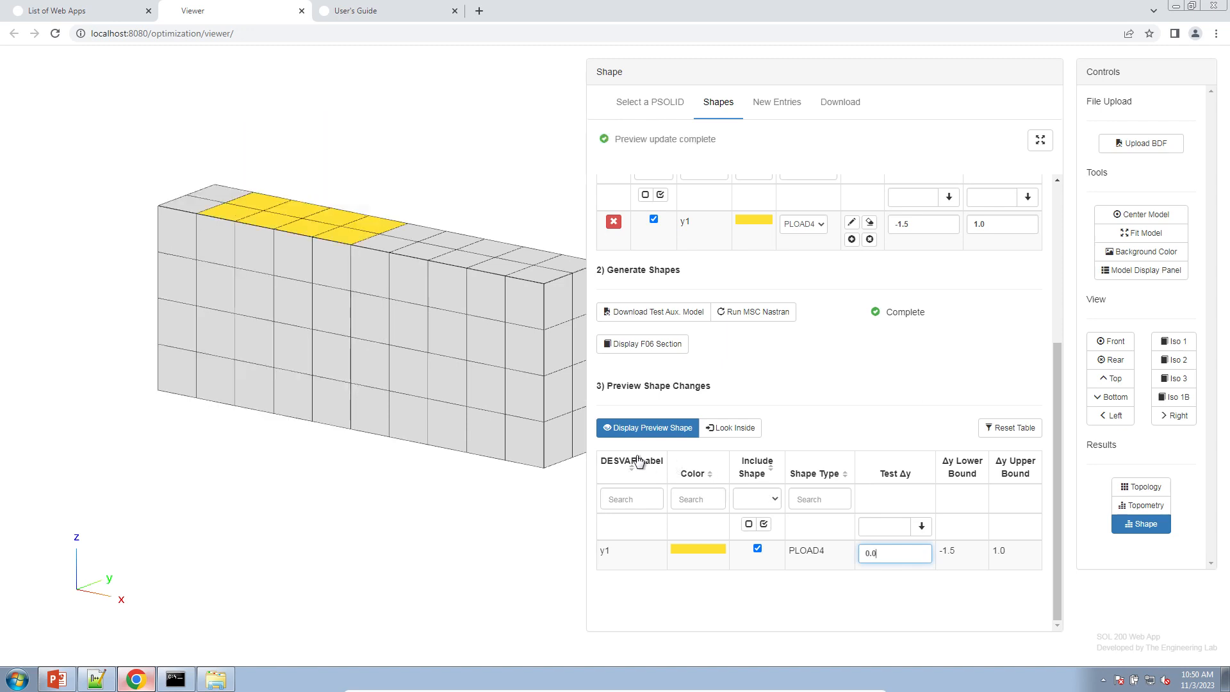
{"action": "scroll", "coordinate": [921, 387], "scroll_direction": "up", "scroll_amount": 2}
{"action": "left_click_drag", "start_coordinate": [1002, 350], "coordinate": [838, 335]}
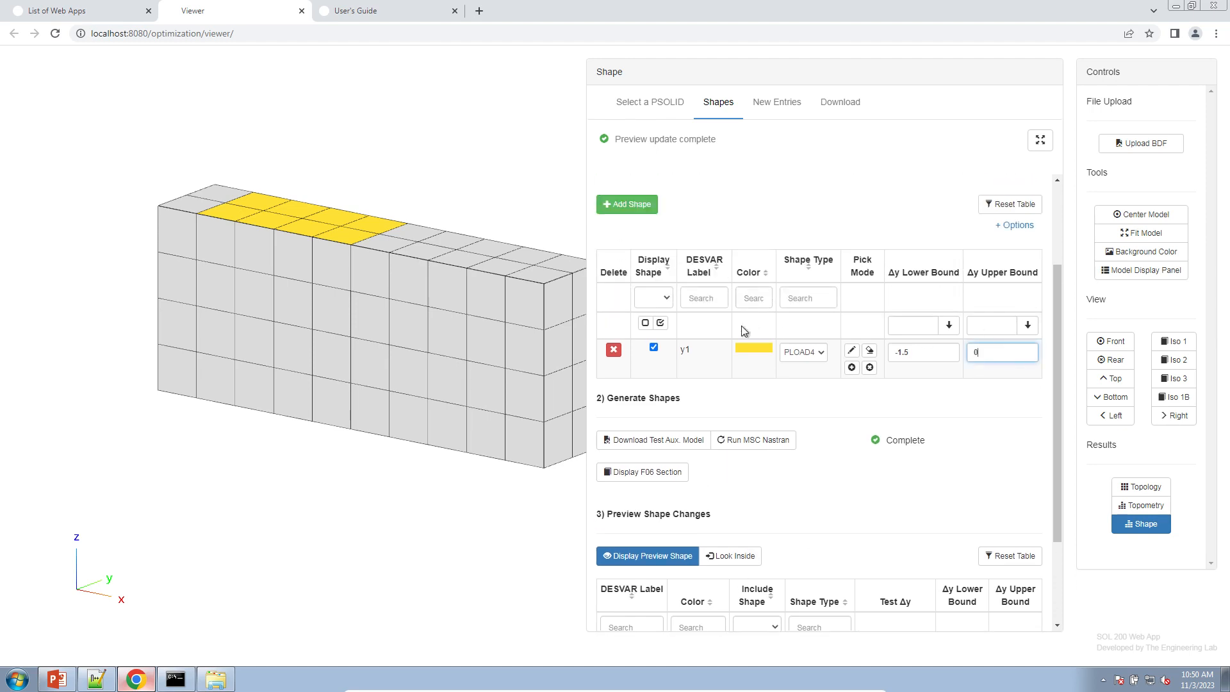
{"action": "key", "text": "Tab"}
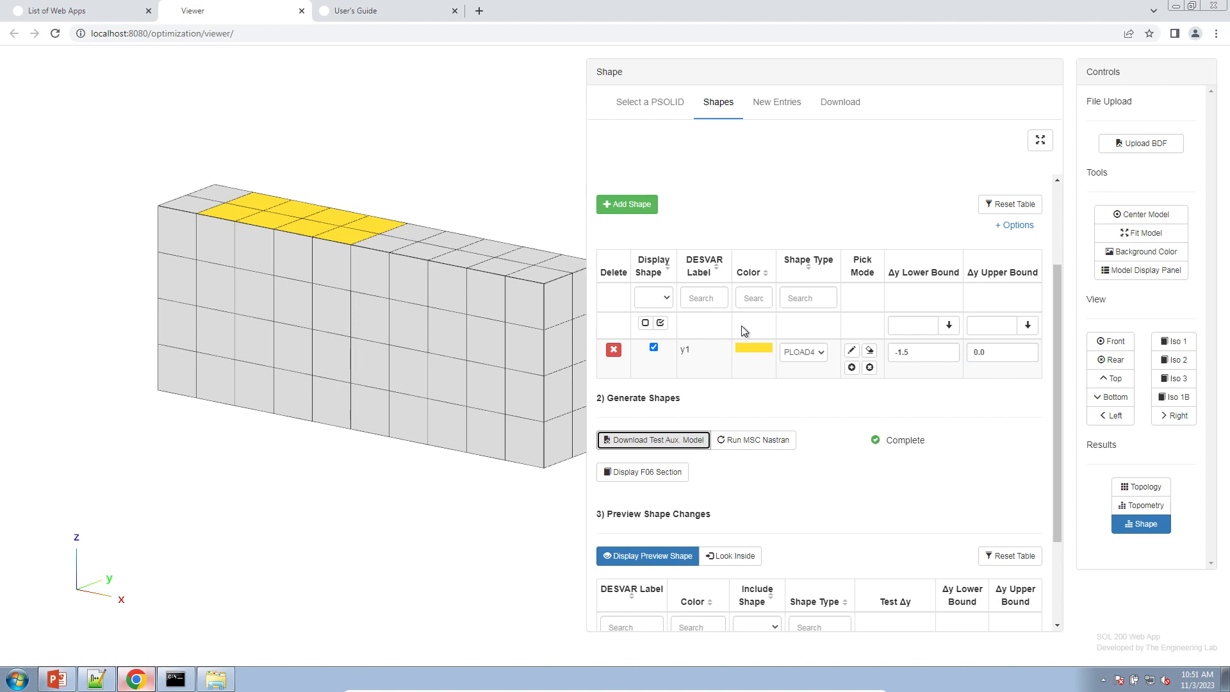
- Add a second shape, y2, and paint its region on the beam's top face from the end of the y1 region to the beam's end
{"action": "scroll", "coordinate": [887, 459], "scroll_direction": "up", "scroll_amount": 2}
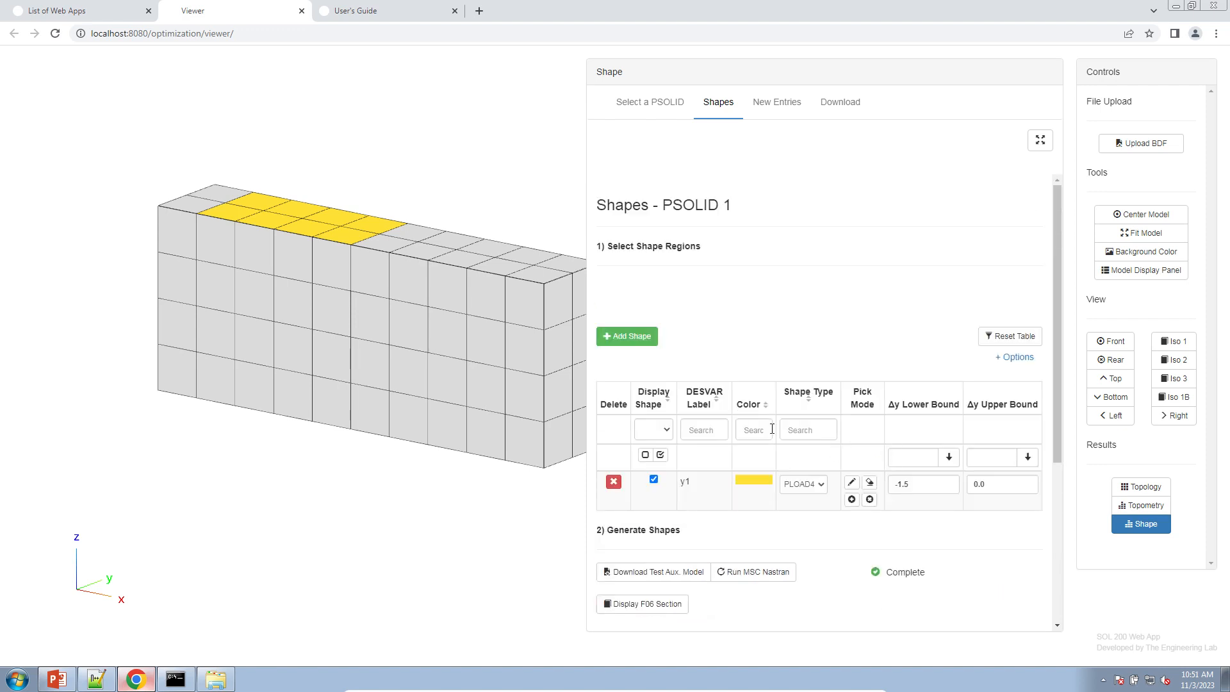
{"action": "left_click_drag", "start_coordinate": [476, 434], "coordinate": [307, 441]}
{"action": "left_click_drag", "start_coordinate": [361, 301], "coordinate": [290, 310]}
{"action": "left_click", "coordinate": [635, 338]}
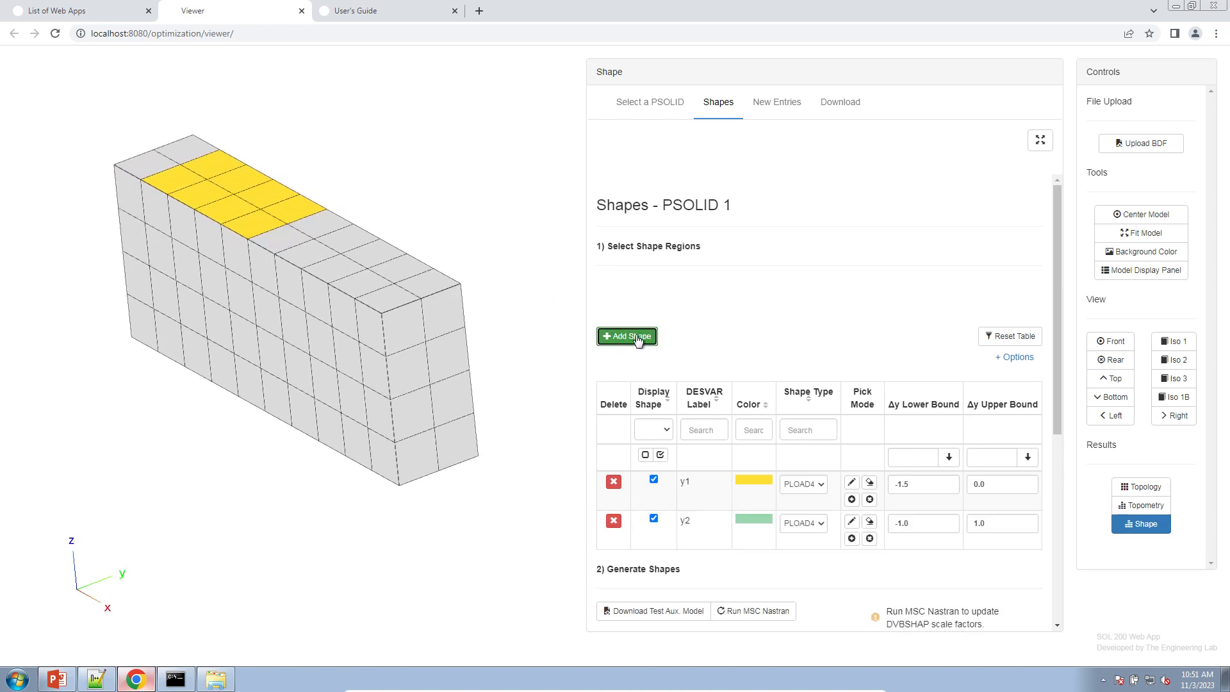
{"action": "left_click", "coordinate": [851, 521]}
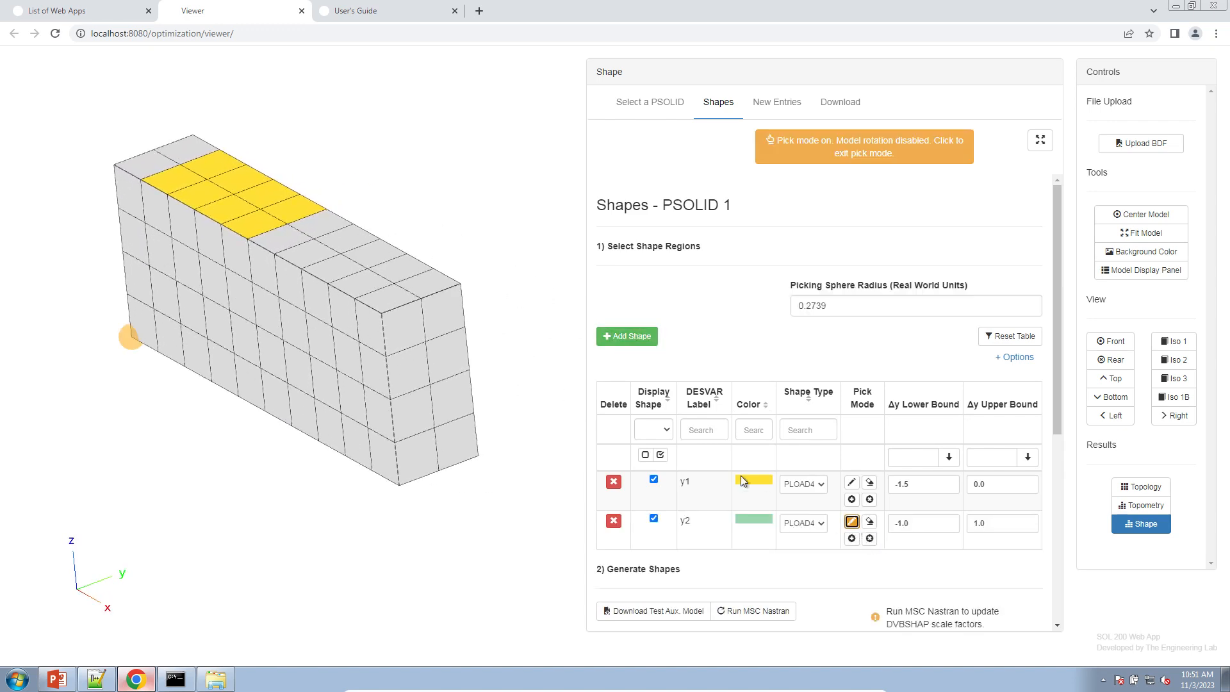
{"action": "left_click_drag", "start_coordinate": [318, 236], "coordinate": [399, 298]}
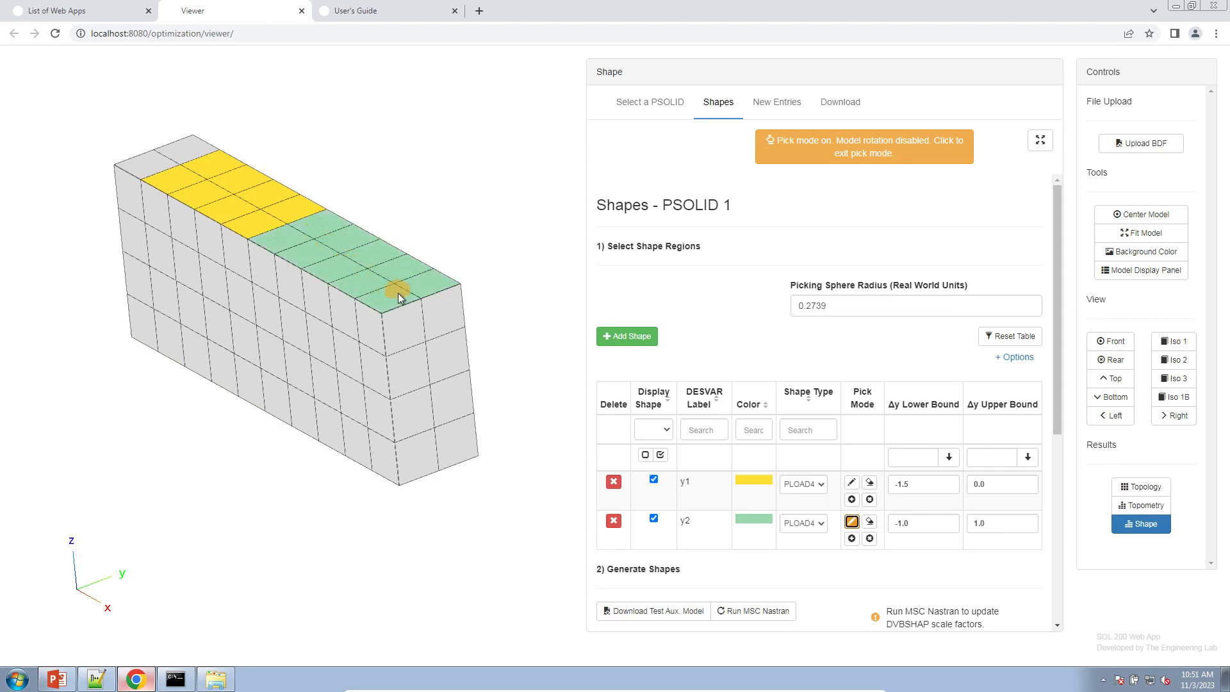
{"action": "left_click", "coordinate": [777, 158]}
- Paint y2's region on the beam's bottom face from the end of the y1 region to the beam's end, and exit pick mode
{"action": "mouse_move", "coordinate": [426, 393]}
{"action": "left_mouse_down"}
{"action": "mouse_move", "coordinate": [420, 310]}
{"action": "mouse_move", "coordinate": [448, 301]}
{"action": "left_mouse_up"}
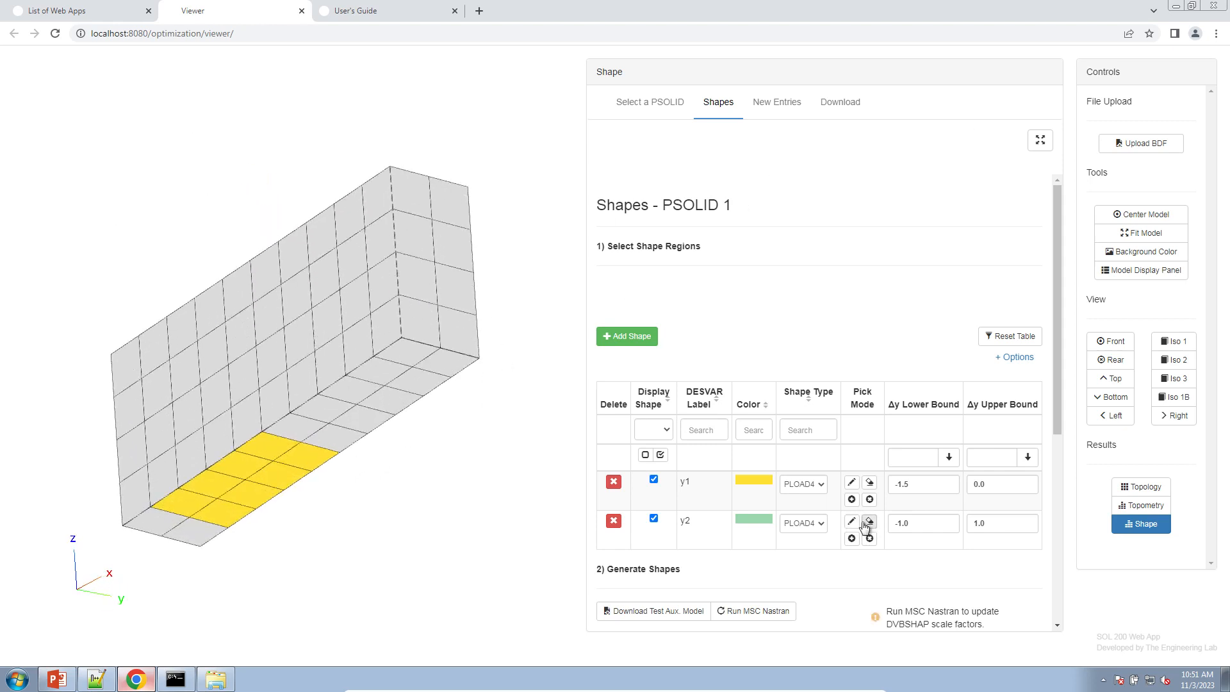
{"action": "left_click", "coordinate": [852, 521]}
{"action": "left_click", "coordinate": [345, 420]}
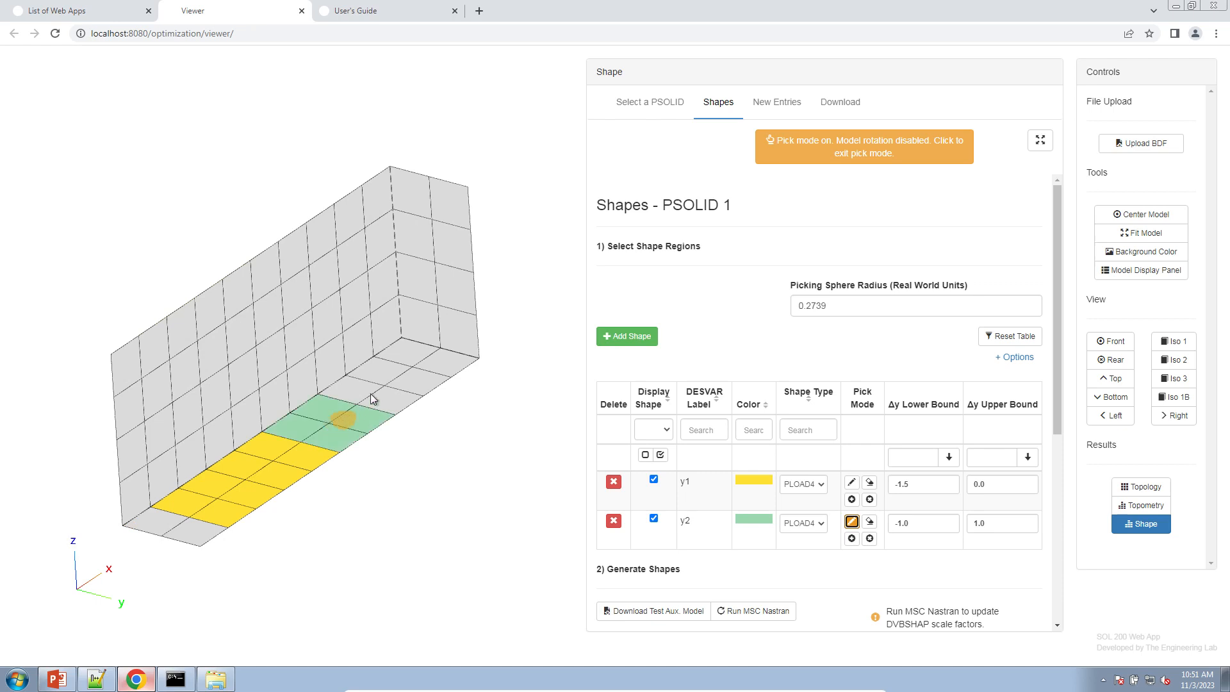
{"action": "mouse_move", "coordinate": [373, 398]}
{"action": "left_mouse_down"}
{"action": "mouse_move", "coordinate": [406, 360]}
{"action": "mouse_move", "coordinate": [415, 365]}
{"action": "left_mouse_up"}
{"action": "left_click", "coordinate": [801, 158]}
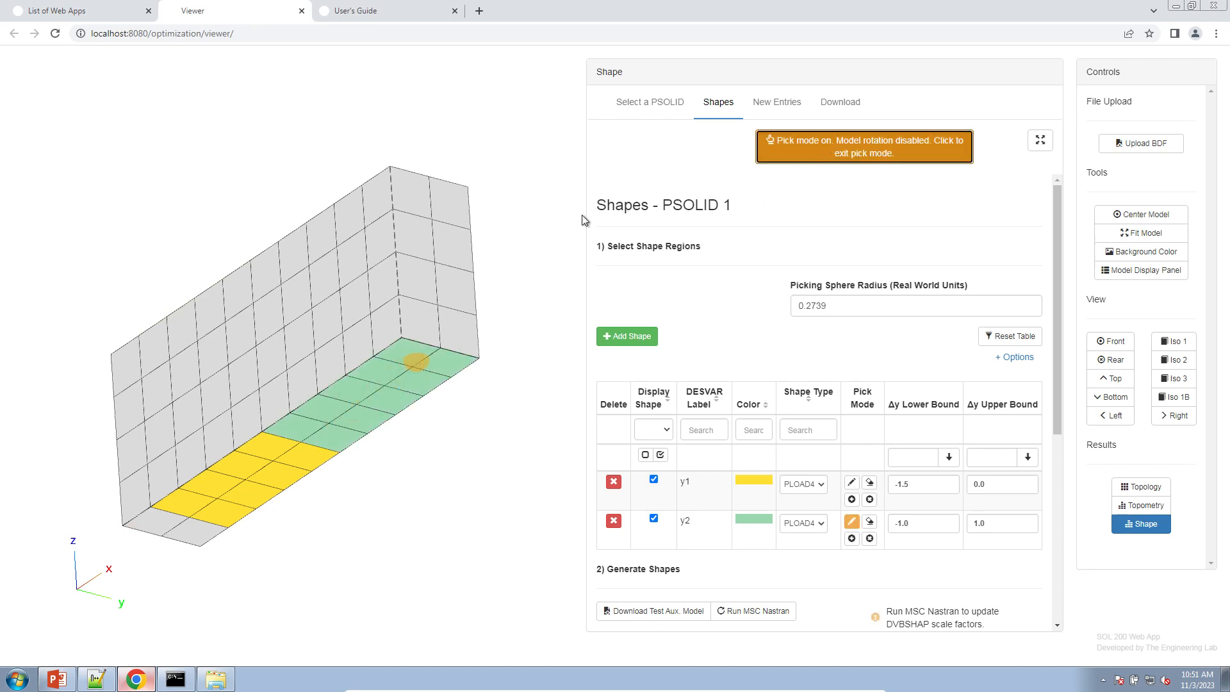
{"action": "mouse_move", "coordinate": [487, 287]}
{"action": "left_mouse_down"}
{"action": "mouse_move", "coordinate": [466, 302]}
{"action": "mouse_move", "coordinate": [465, 341]}
{"action": "left_mouse_up"}
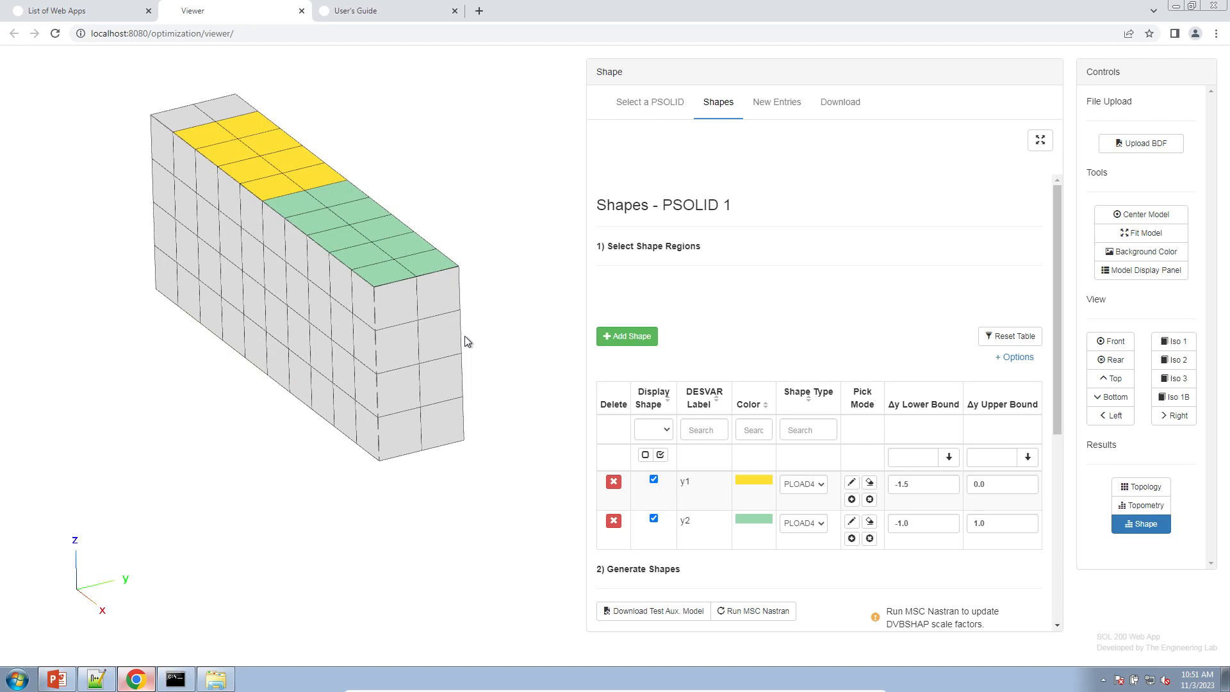
- Extend y2's light-green region over one long side and the end face, using a picking sphere radius of 1
{"action": "left_click", "coordinate": [851, 538]}
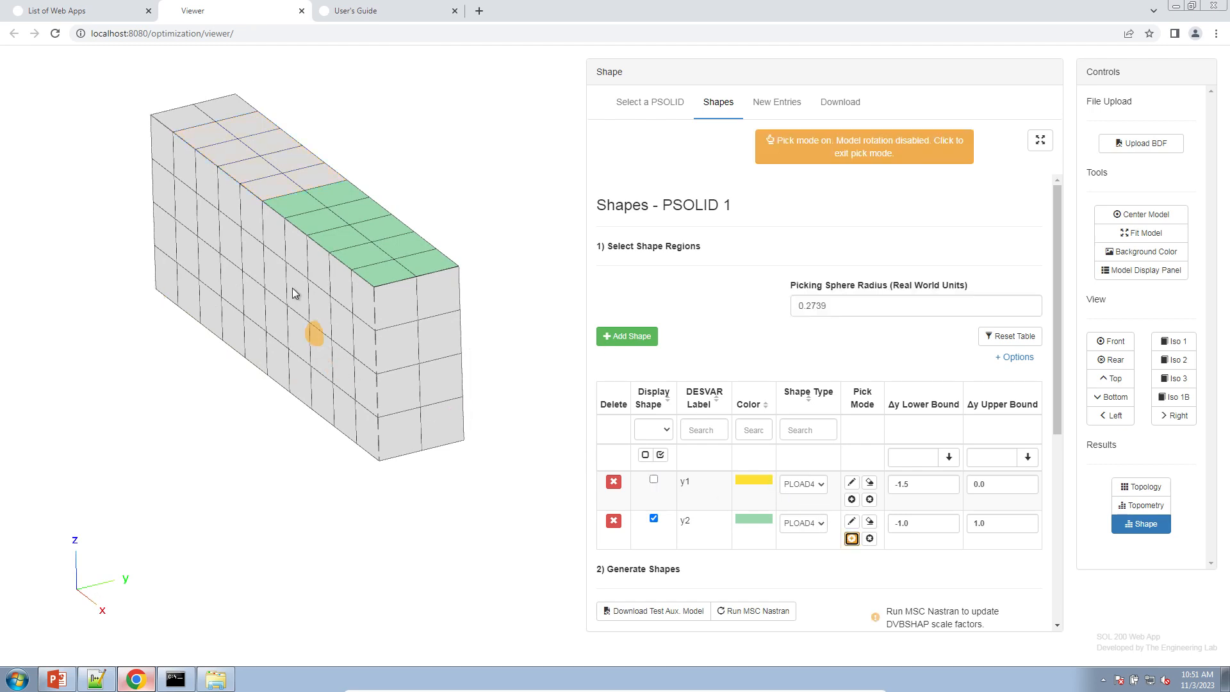
{"action": "left_click_drag", "start_coordinate": [284, 262], "coordinate": [374, 321]}
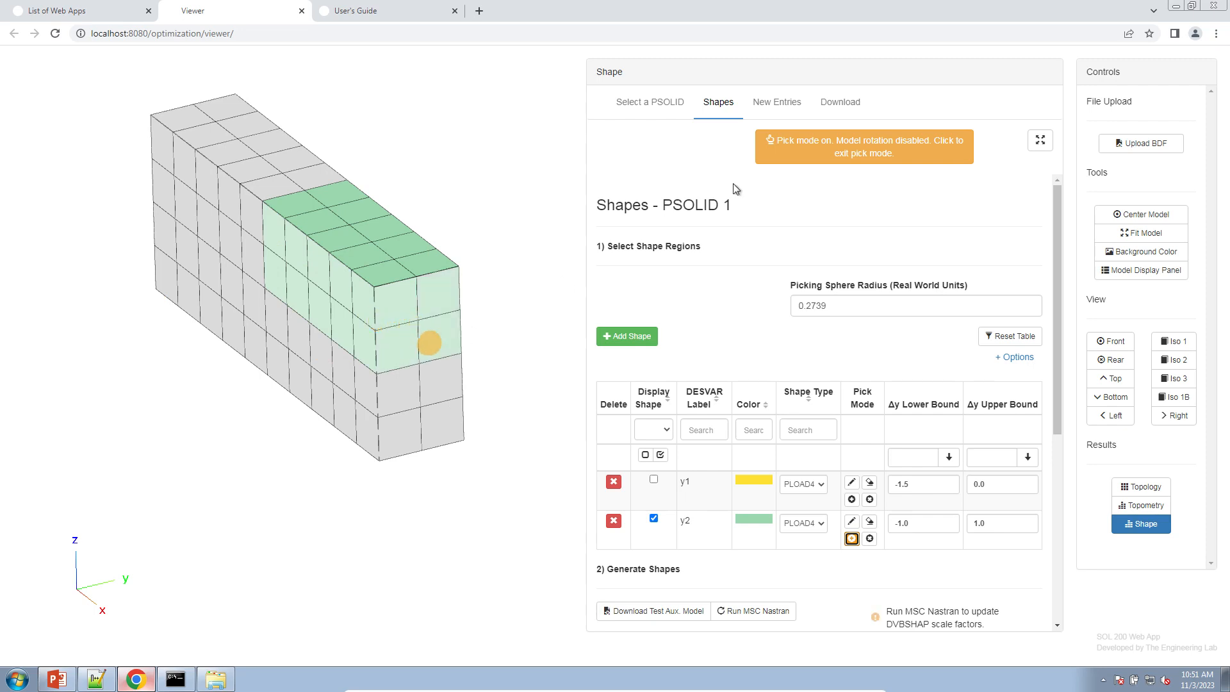
{"action": "scroll", "coordinate": [390, 370], "scroll_direction": "up", "scroll_amount": 4}
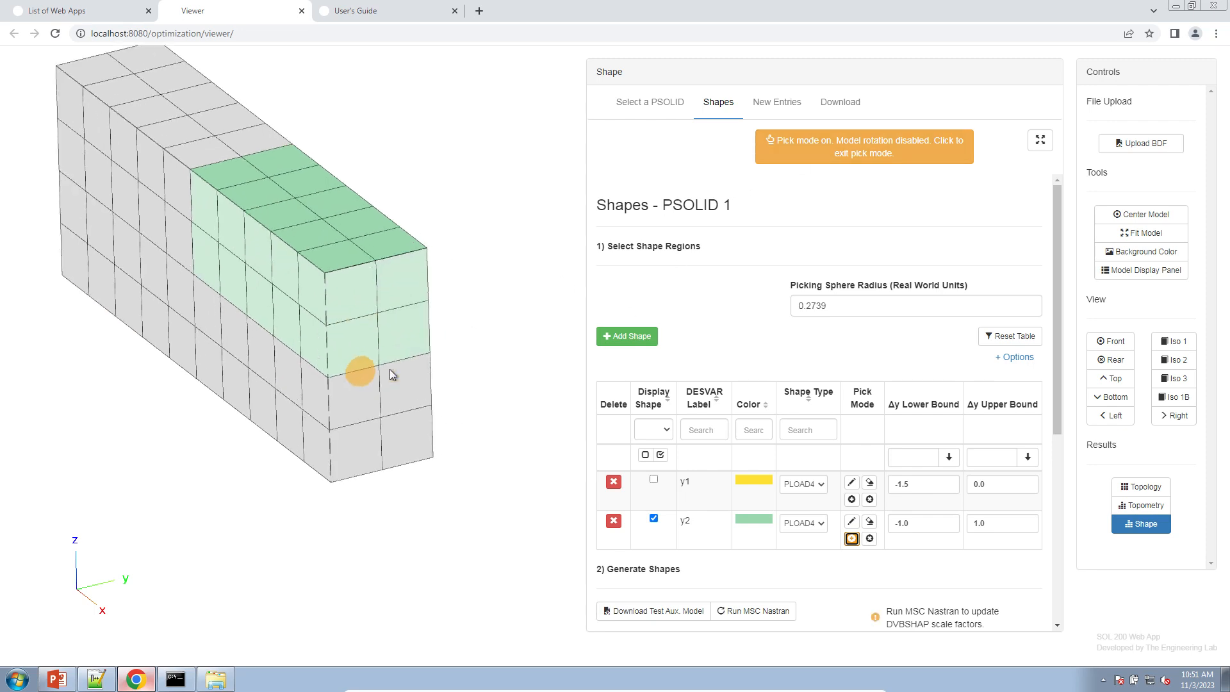
{"action": "right_click_drag", "start_coordinate": [468, 398], "coordinate": [558, 413]}
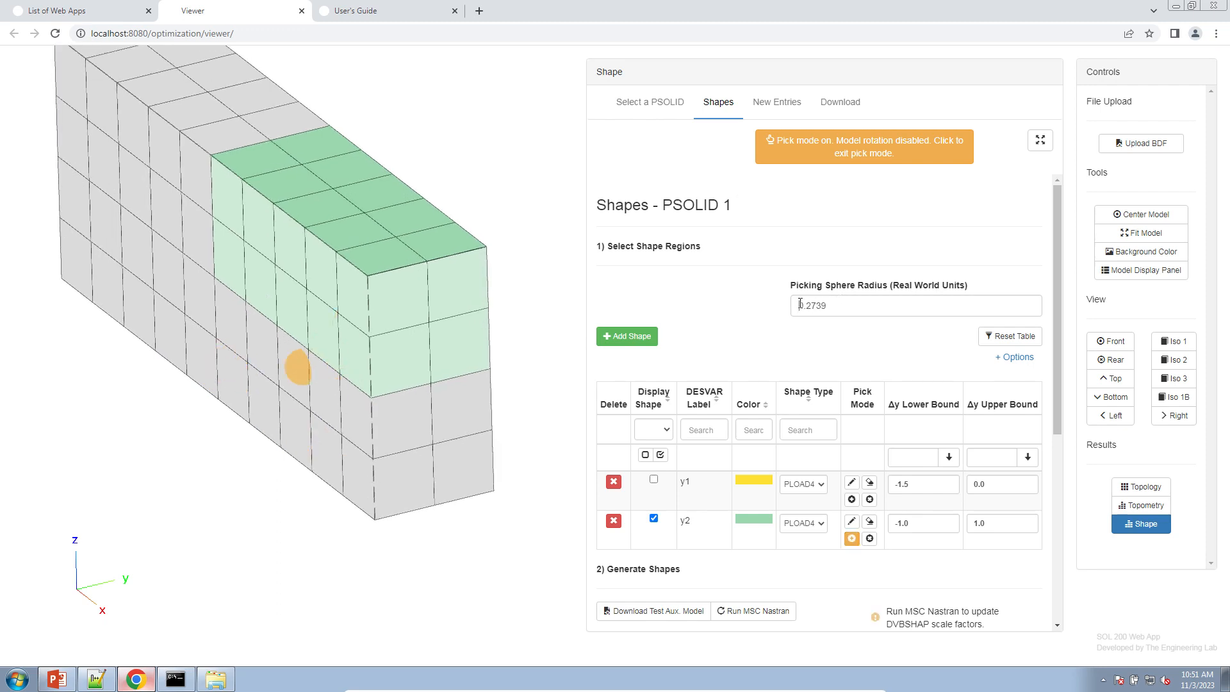
{"action": "double_click", "coordinate": [851, 306]}
{"action": "type", "text": "1"}
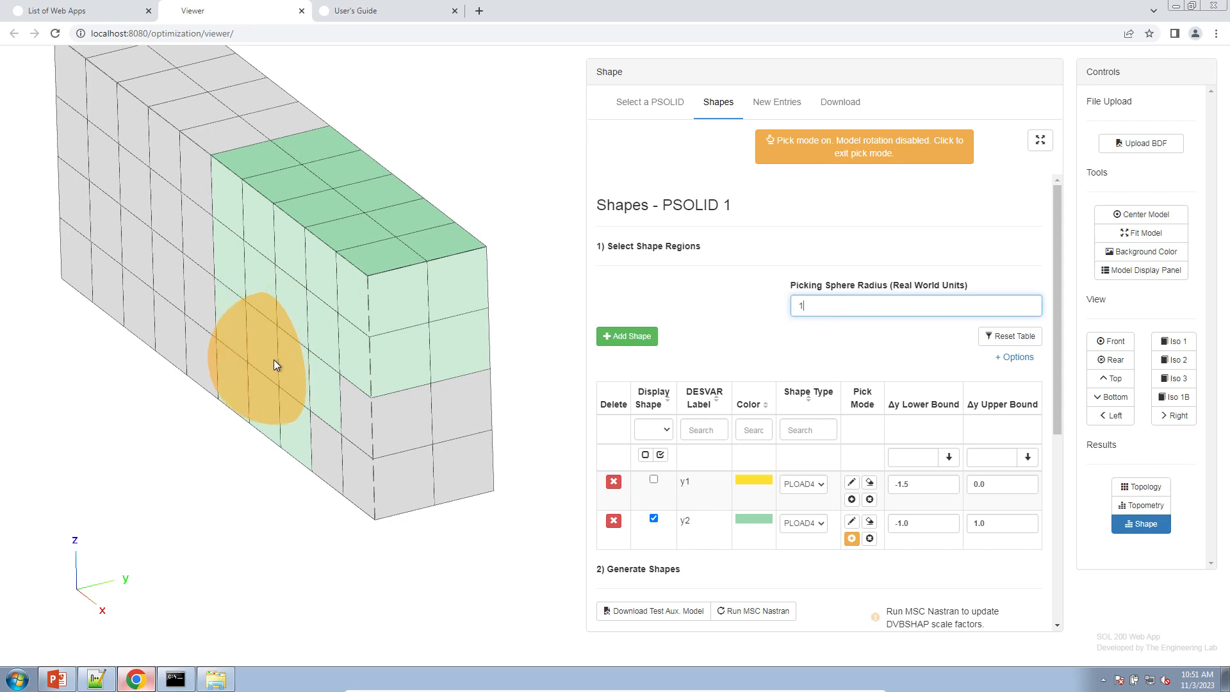
{"action": "mouse_move", "coordinate": [337, 401]}
{"action": "left_mouse_down"}
{"action": "mouse_move", "coordinate": [432, 423]}
{"action": "mouse_move", "coordinate": [470, 337]}
{"action": "mouse_move", "coordinate": [376, 333]}
{"action": "mouse_move", "coordinate": [455, 315]}
{"action": "mouse_move", "coordinate": [230, 330]}
{"action": "left_mouse_up"}
{"action": "left_click", "coordinate": [863, 153]}
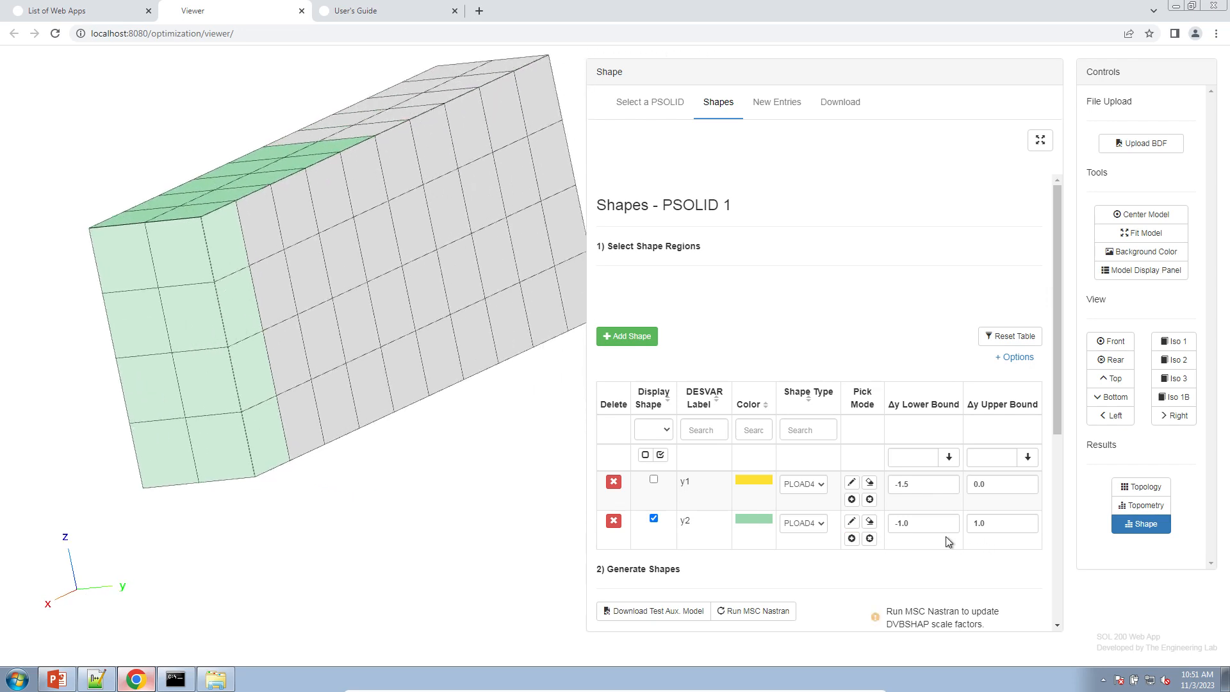
- Add the opposite long side to y2's light-green region and remove the faces beyond the start of the y2 section
{"action": "left_click", "coordinate": [852, 539]}
{"action": "mouse_move", "coordinate": [379, 336]}
{"action": "left_mouse_down"}
{"action": "mouse_move", "coordinate": [266, 321]}
{"action": "mouse_move", "coordinate": [328, 270]}
{"action": "mouse_move", "coordinate": [406, 261]}
{"action": "mouse_move", "coordinate": [425, 275]}
{"action": "mouse_move", "coordinate": [312, 367]}
{"action": "left_mouse_up"}
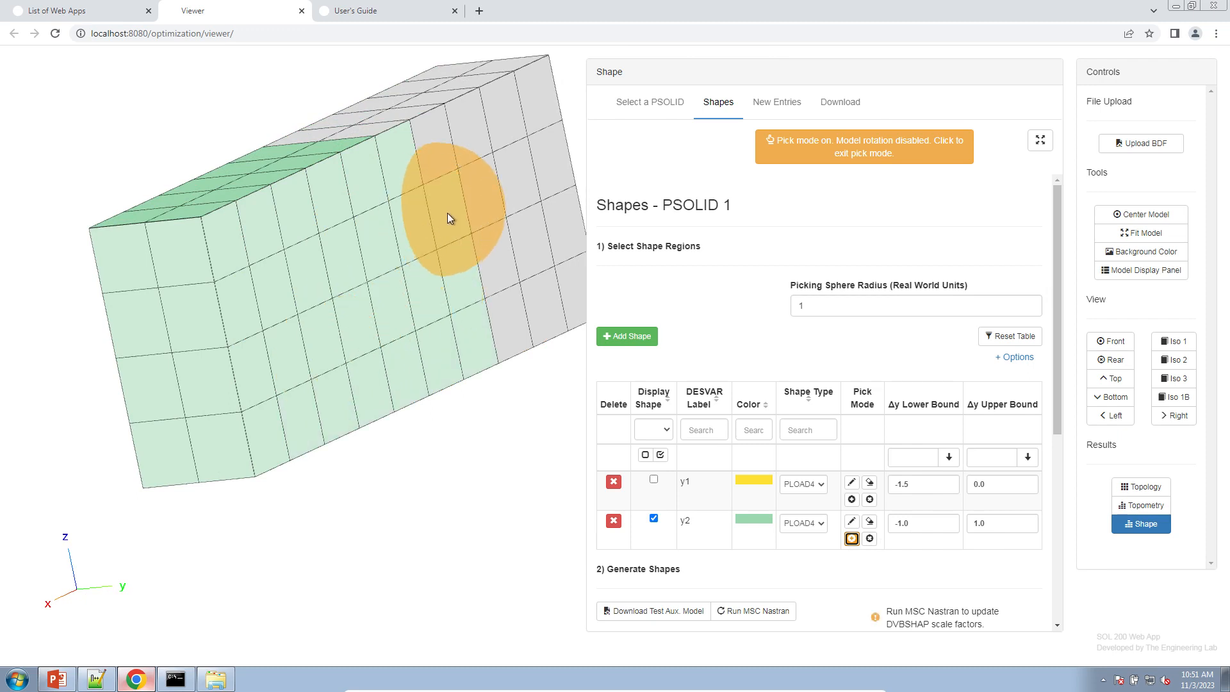
{"action": "left_click", "coordinate": [869, 539]}
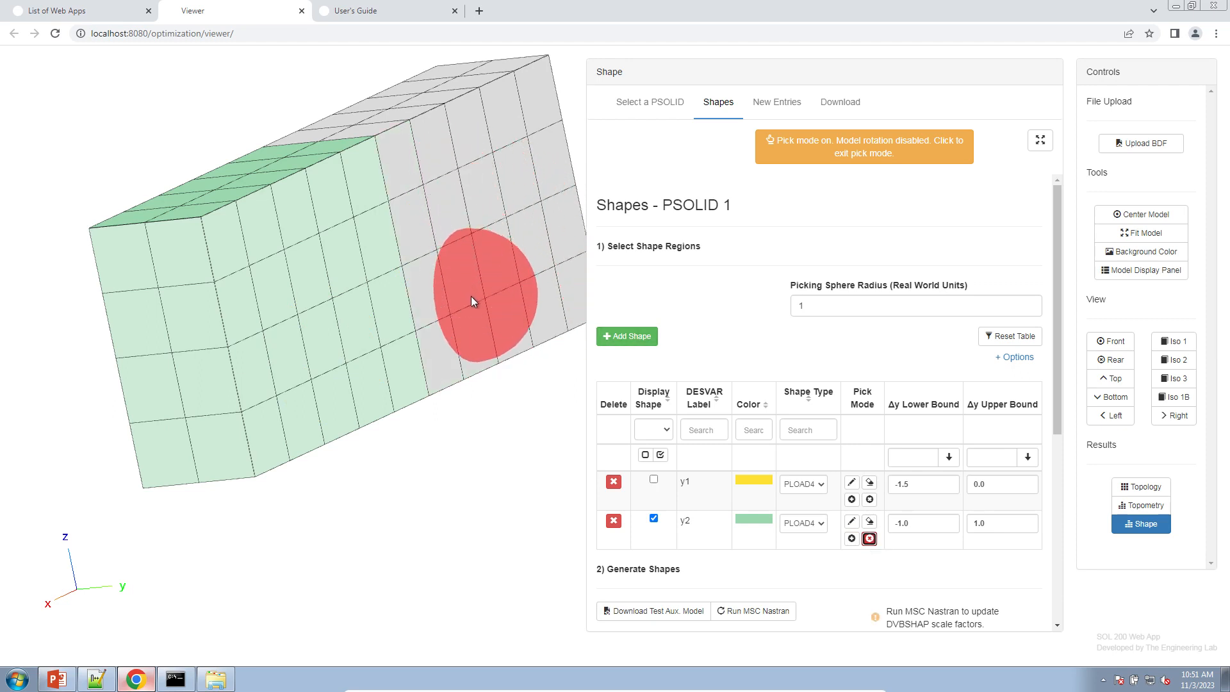
{"action": "left_click", "coordinate": [762, 150]}
{"action": "left_click_drag", "start_coordinate": [448, 381], "coordinate": [566, 394]}
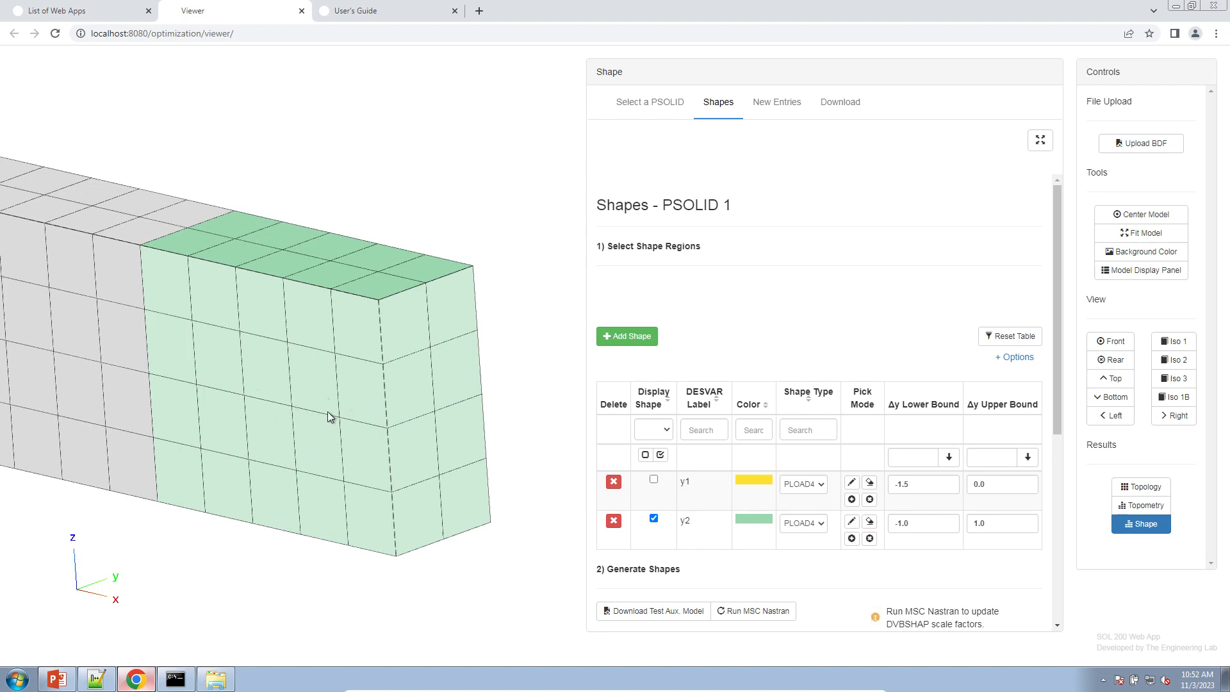
{"action": "scroll", "coordinate": [328, 411], "scroll_direction": "down", "scroll_amount": 2}
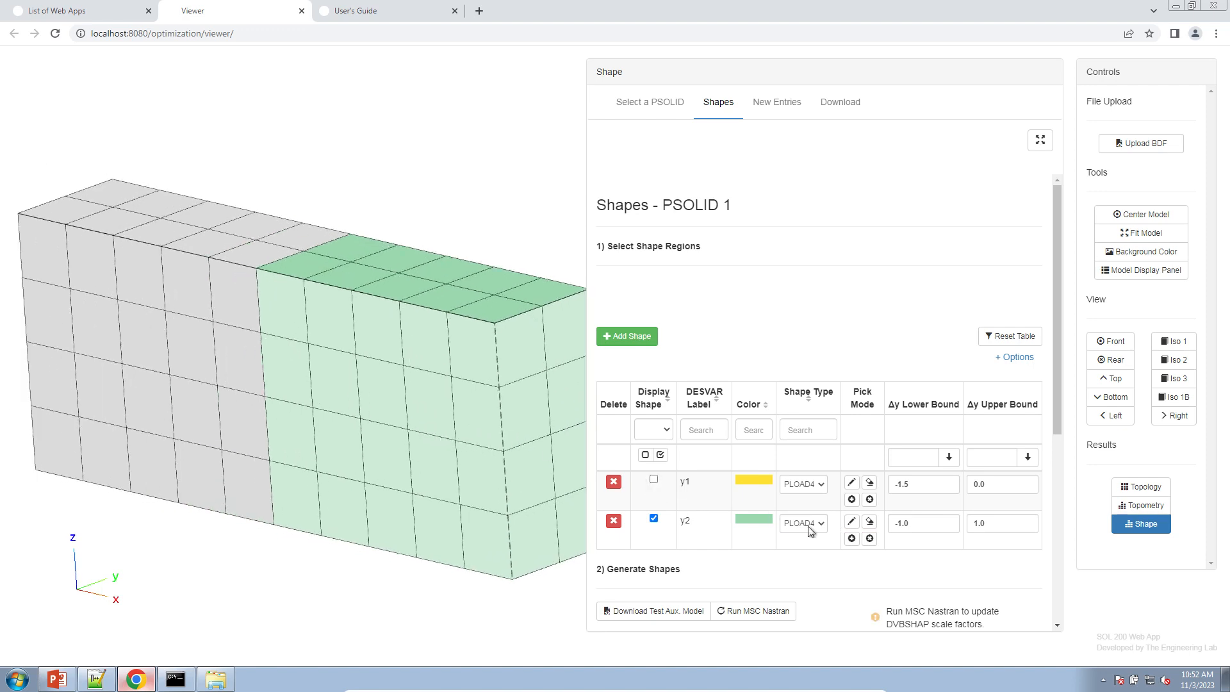
- Compare the lighter side regions of y1 and y2 one at a time, and display both shapes together on the beam
{"action": "left_click", "coordinate": [654, 479]}
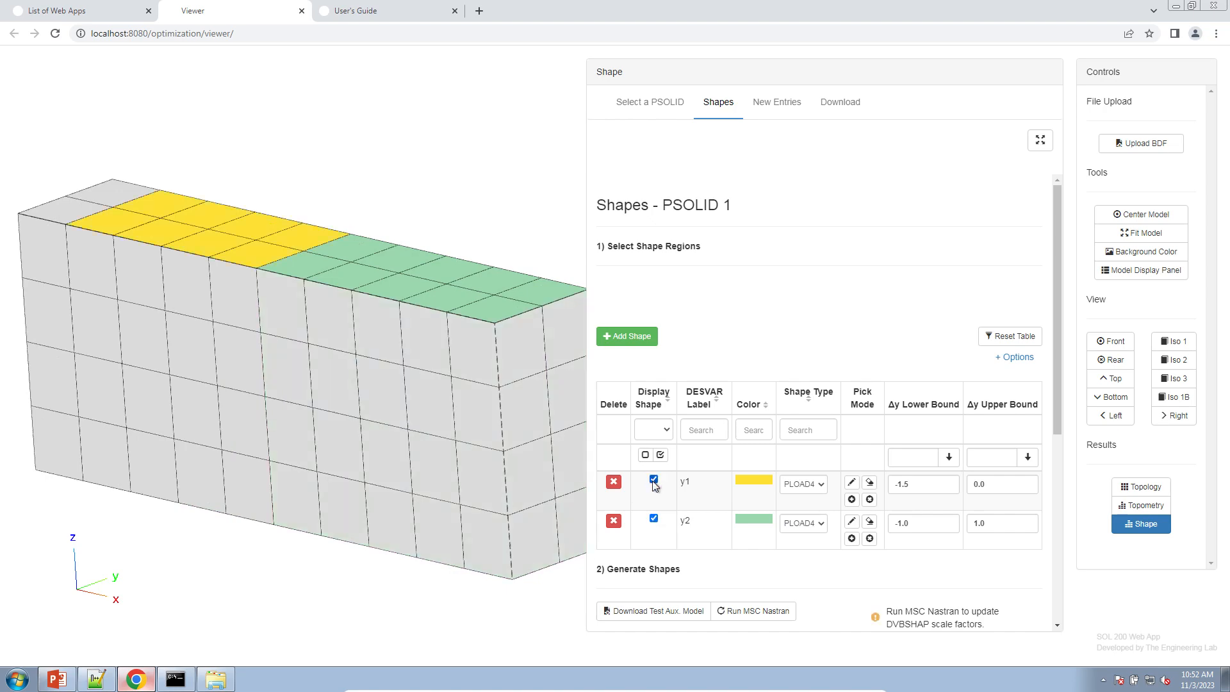
{"action": "left_click_drag", "start_coordinate": [449, 416], "coordinate": [338, 443]}
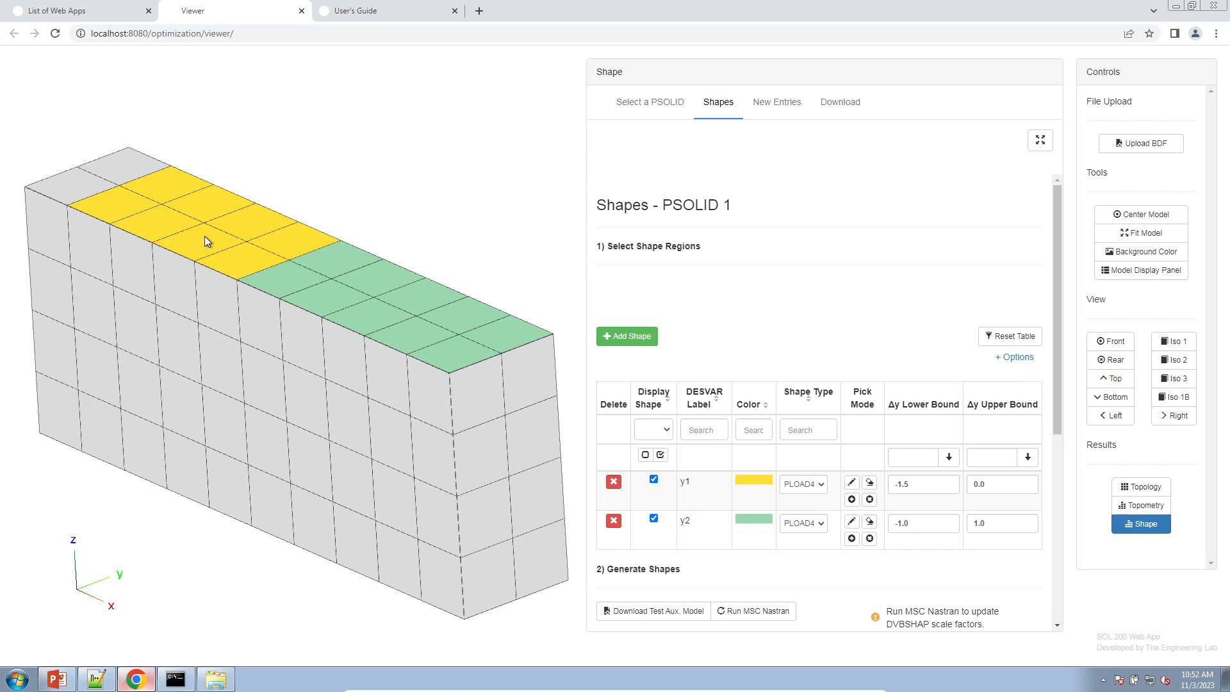
{"action": "left_click", "coordinate": [852, 501]}
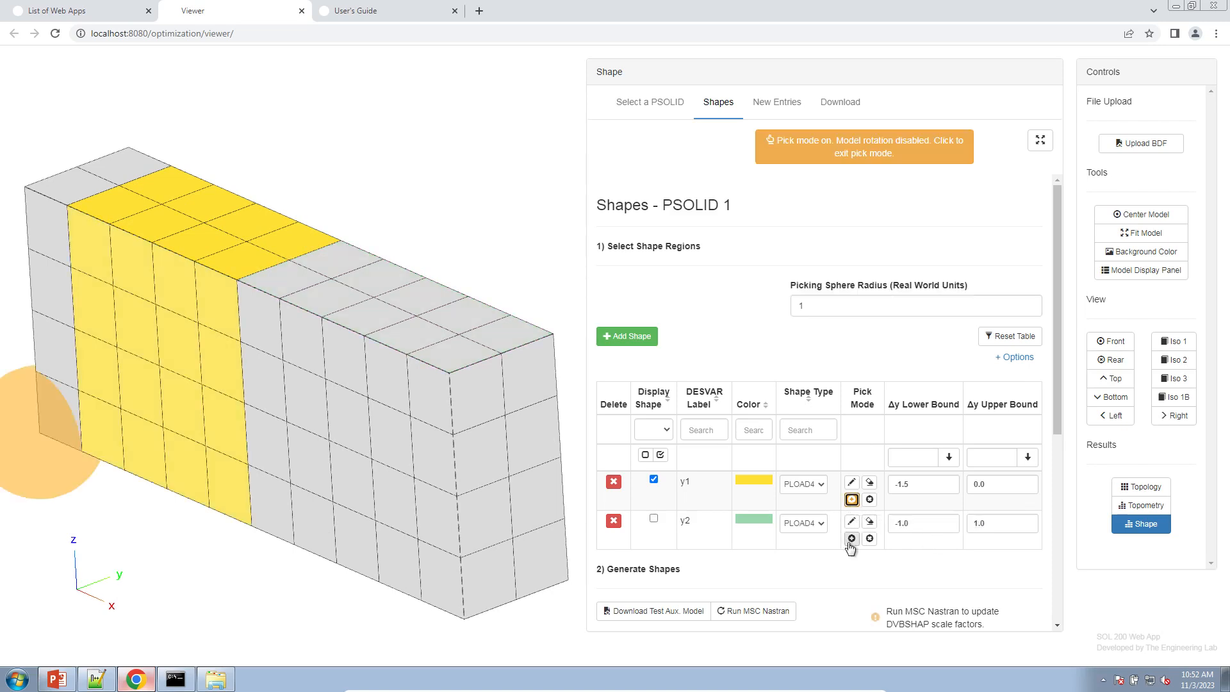
{"action": "left_click", "coordinate": [852, 539]}
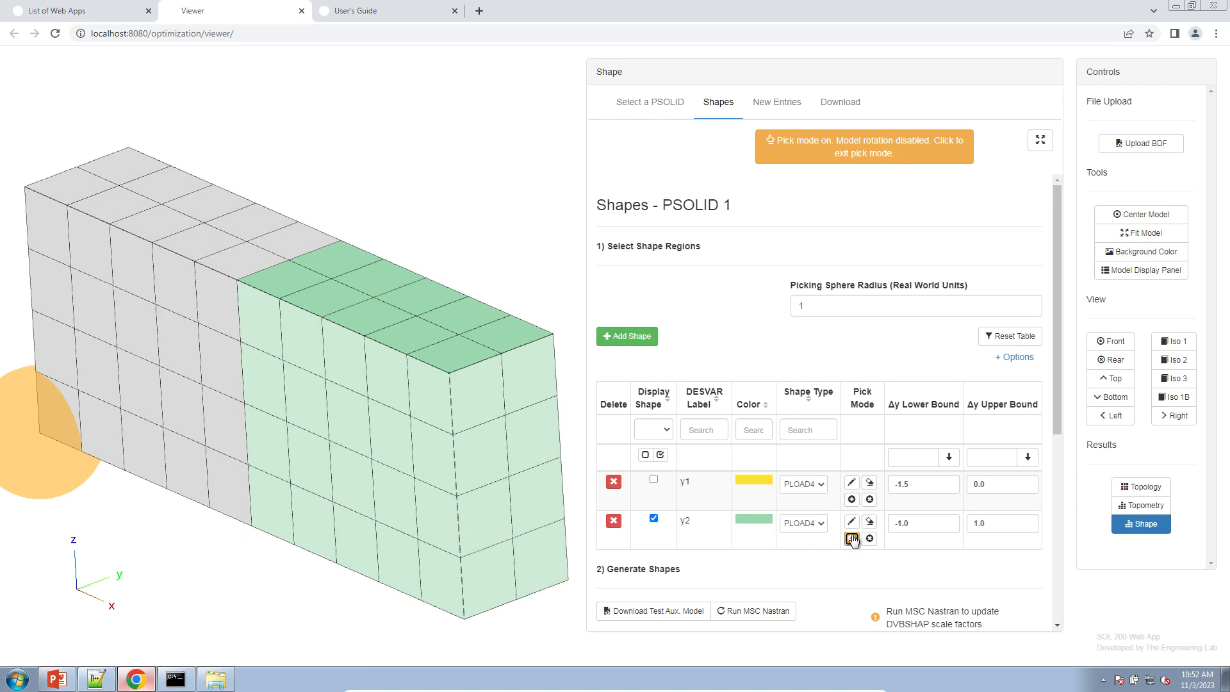
{"action": "left_click", "coordinate": [877, 144]}
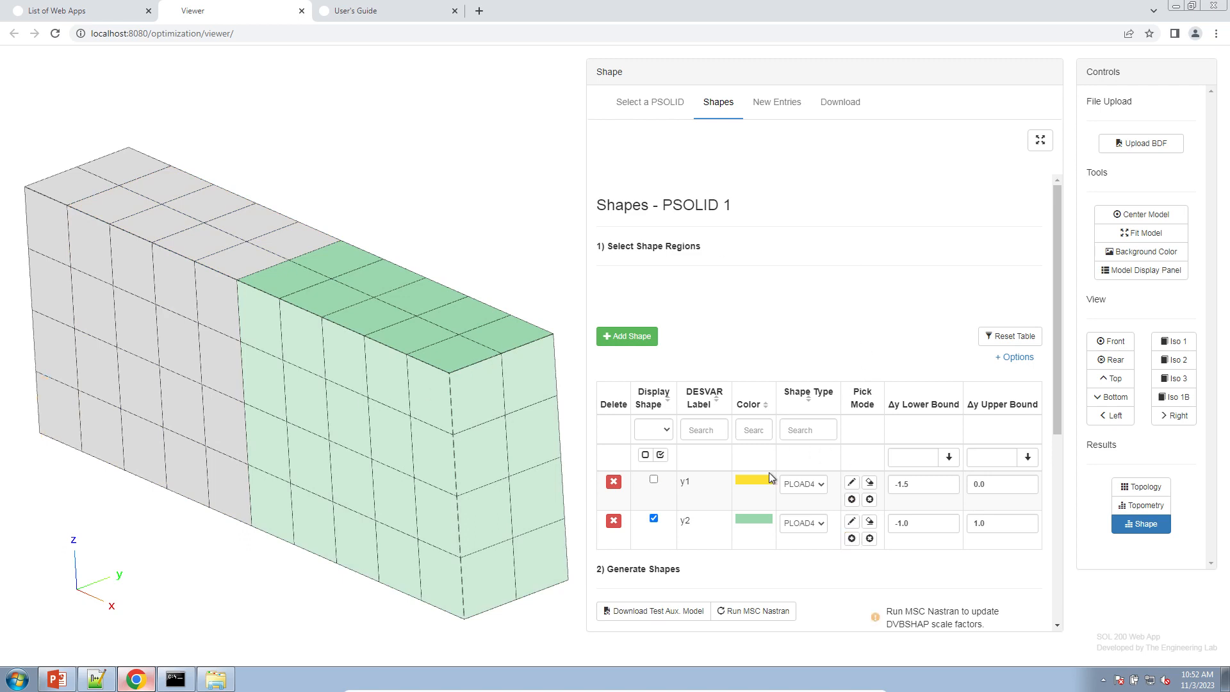
{"action": "left_click", "coordinate": [653, 479]}
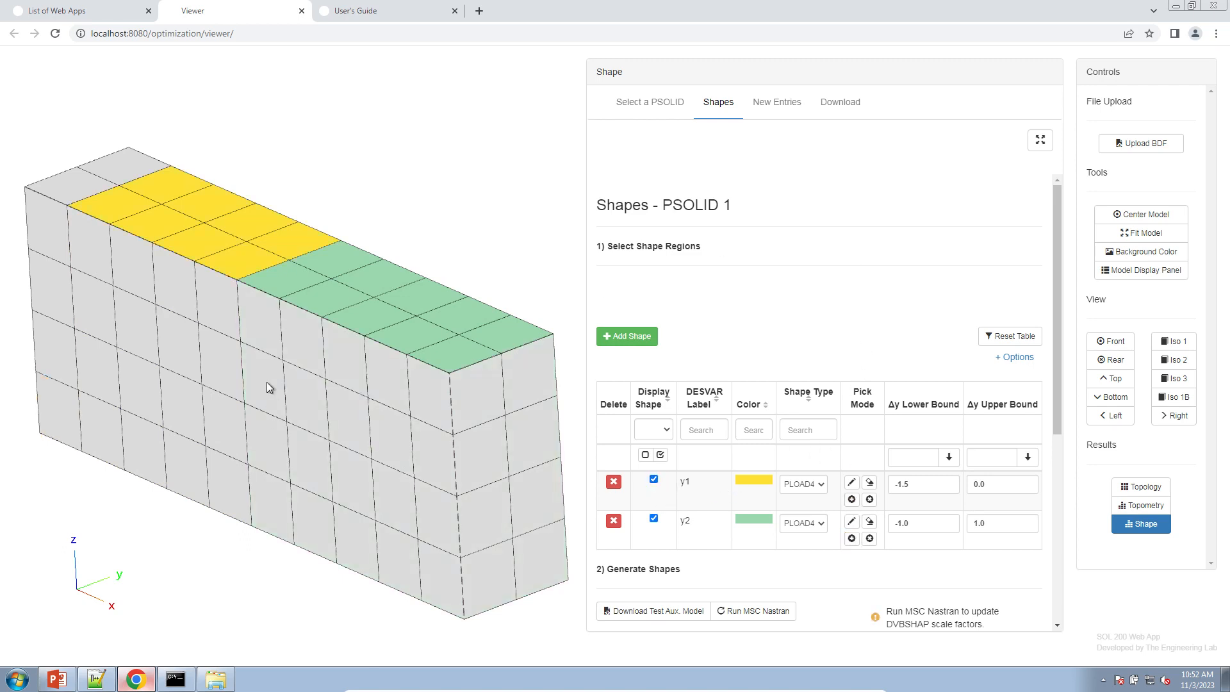
{"action": "left_click_drag", "start_coordinate": [266, 382], "coordinate": [248, 440]}
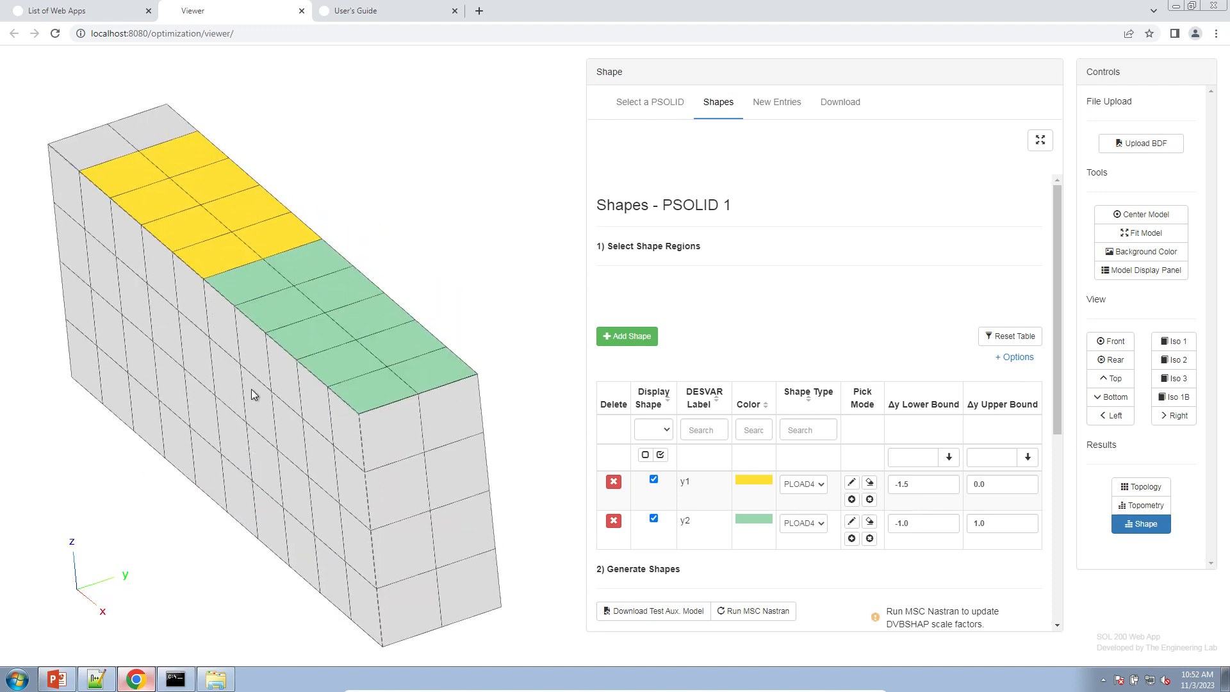
- Run MSC Nastran to generate the y1 and y2 shapes
{"action": "scroll", "coordinate": [740, 363], "scroll_direction": "down", "scroll_amount": 4}
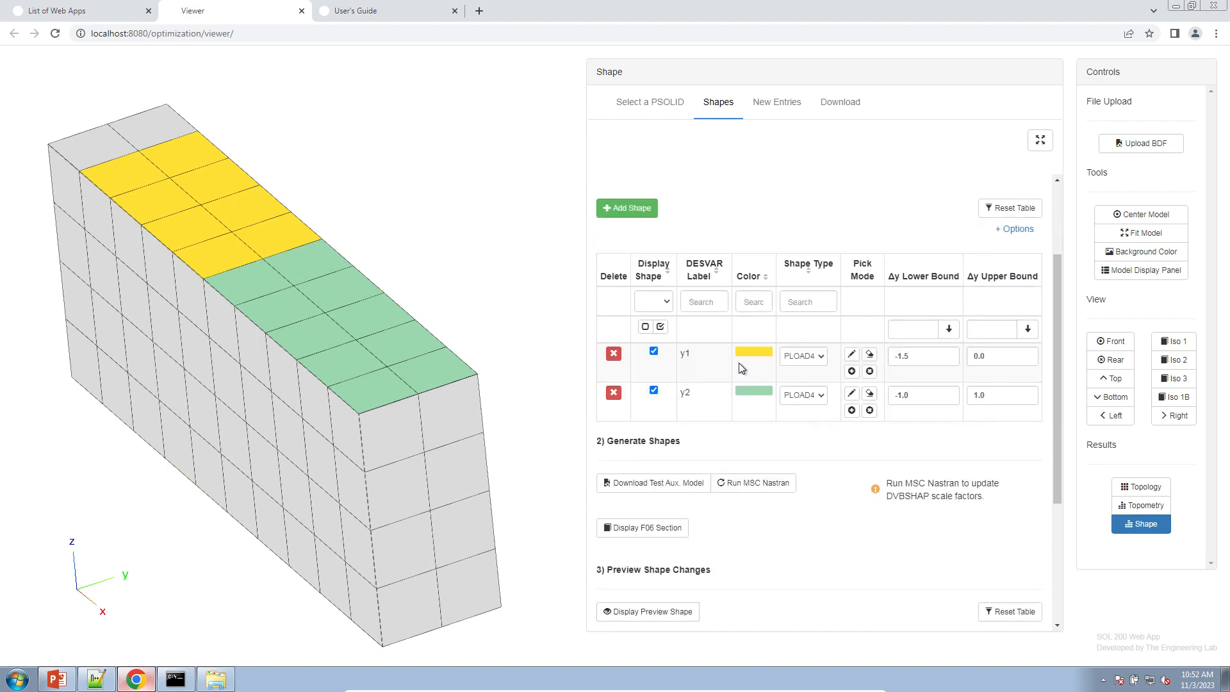
{"action": "left_click", "coordinate": [754, 355]}
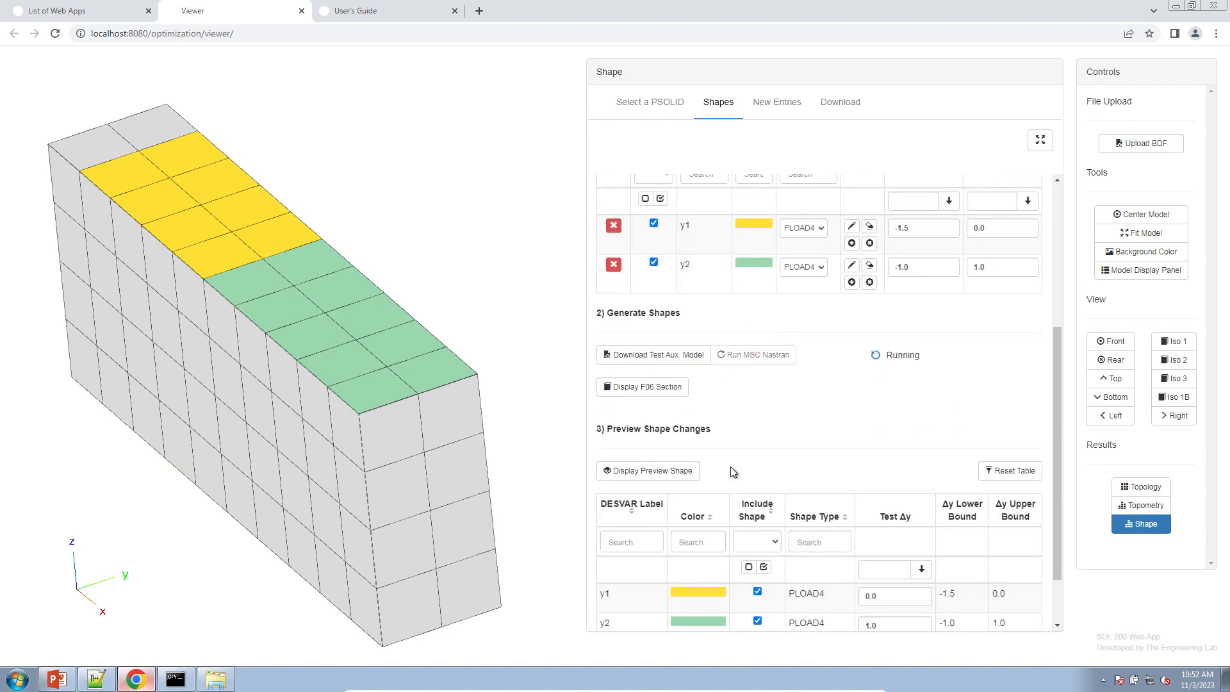
{"action": "scroll", "coordinate": [733, 472], "scroll_direction": "down", "scroll_amount": 1}
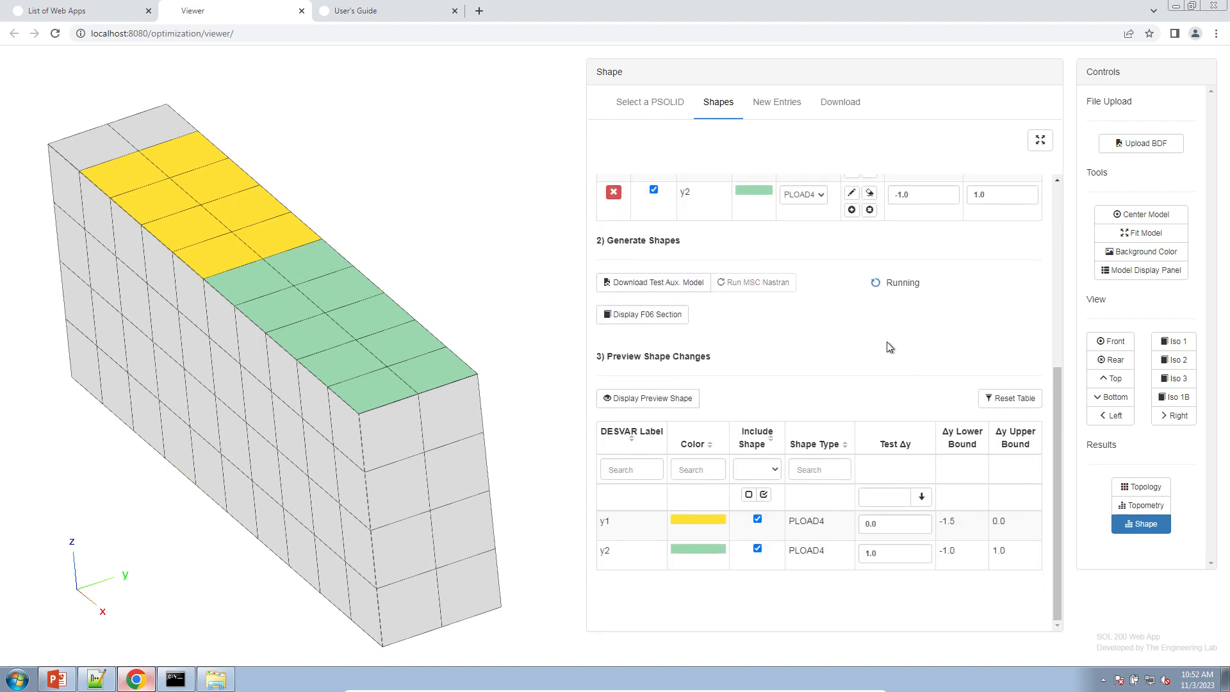
- Preview the shape change with Test Δy set to -1.5 for both y1 and y2
{"action": "left_click_drag", "start_coordinate": [879, 528], "coordinate": [774, 510]}
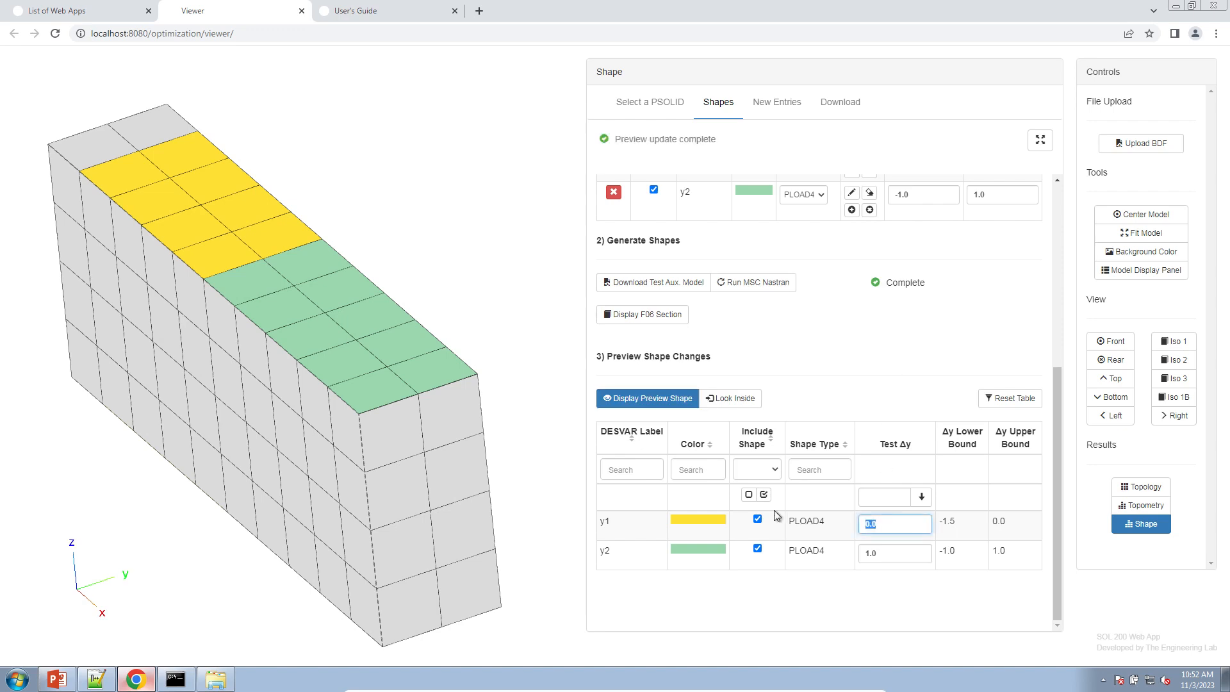
{"action": "type", "text": "-1.5"}
{"action": "key", "text": "Tab"}
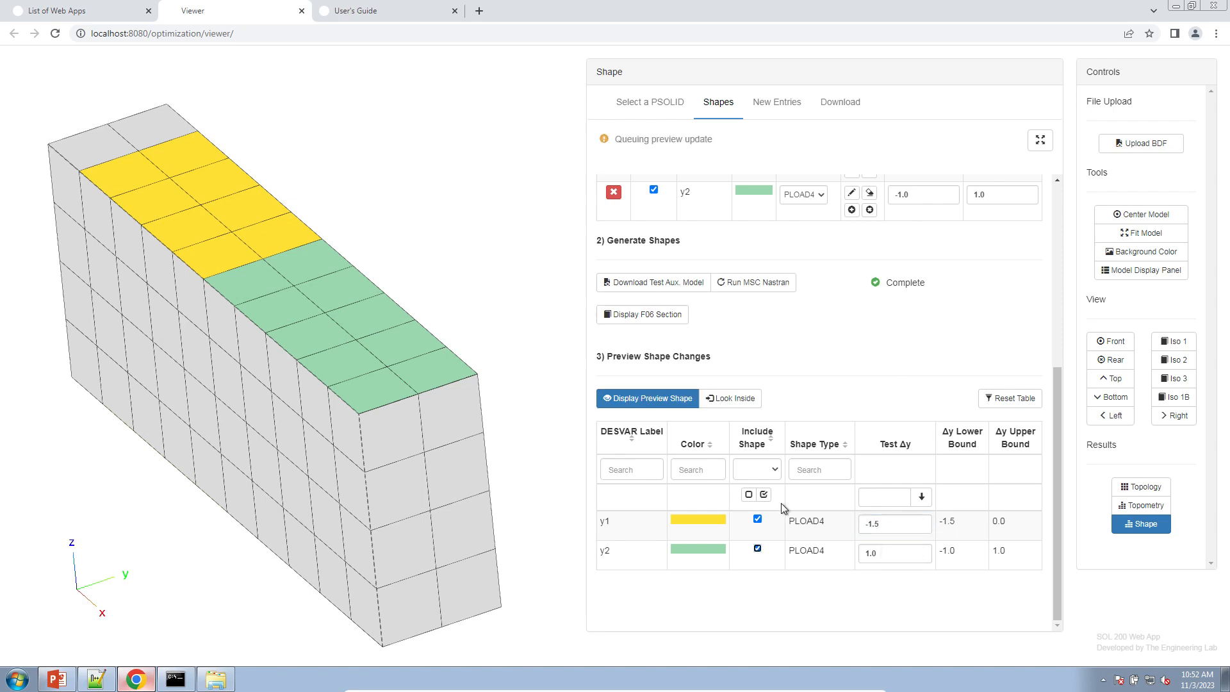
{"action": "triple_click", "coordinate": [900, 533]}
{"action": "key", "text": "ctrl+c"}
{"action": "double_click", "coordinate": [892, 551]}
{"action": "key", "text": "ctrl+v"}
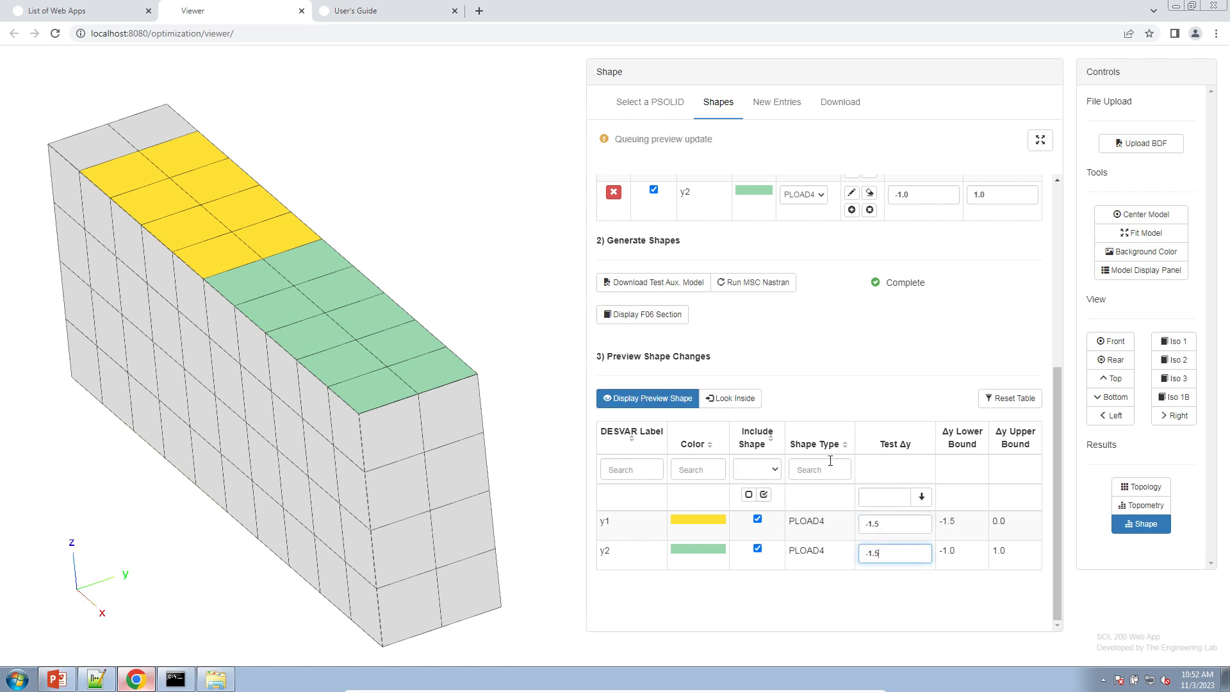
{"action": "left_click_drag", "start_coordinate": [297, 452], "coordinate": [307, 427]}
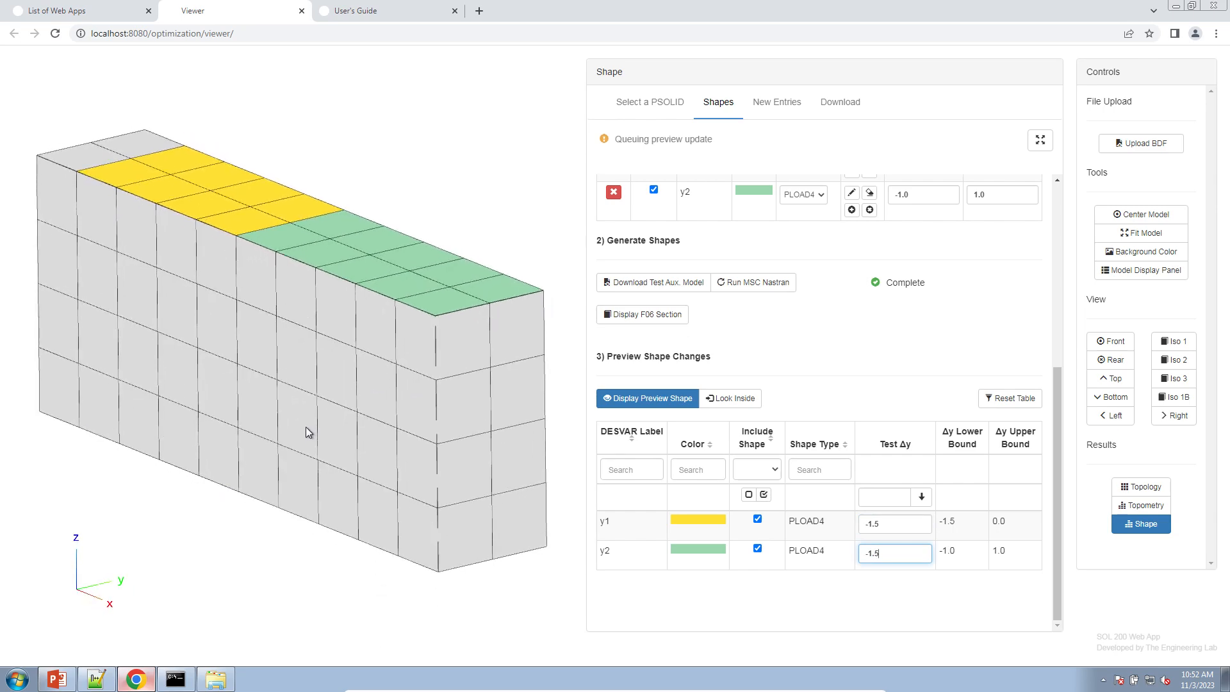
{"action": "left_click_drag", "start_coordinate": [254, 470], "coordinate": [258, 503]}
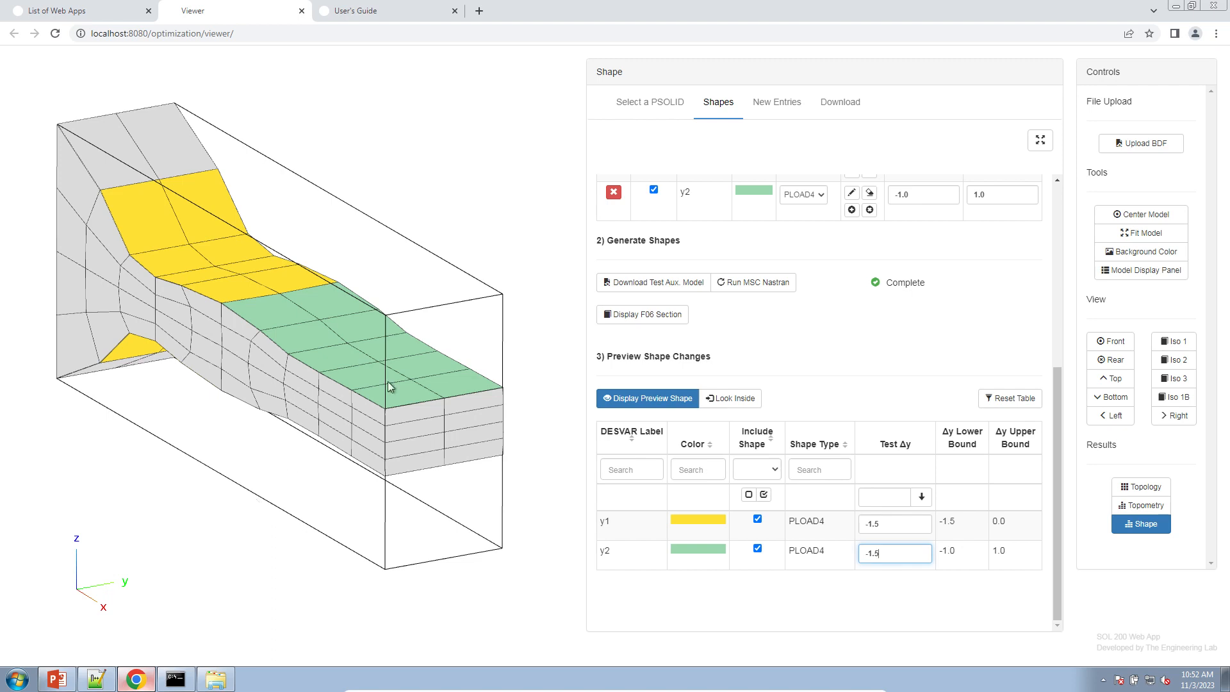
- Match y2's bounds to y1's, with a Δy Lower Bound of -1.5 and a Δy Upper Bound of 0.0
{"action": "scroll", "coordinate": [913, 357], "scroll_direction": "up", "scroll_amount": 3}
{"action": "left_click_drag", "start_coordinate": [915, 354], "coordinate": [889, 359]}
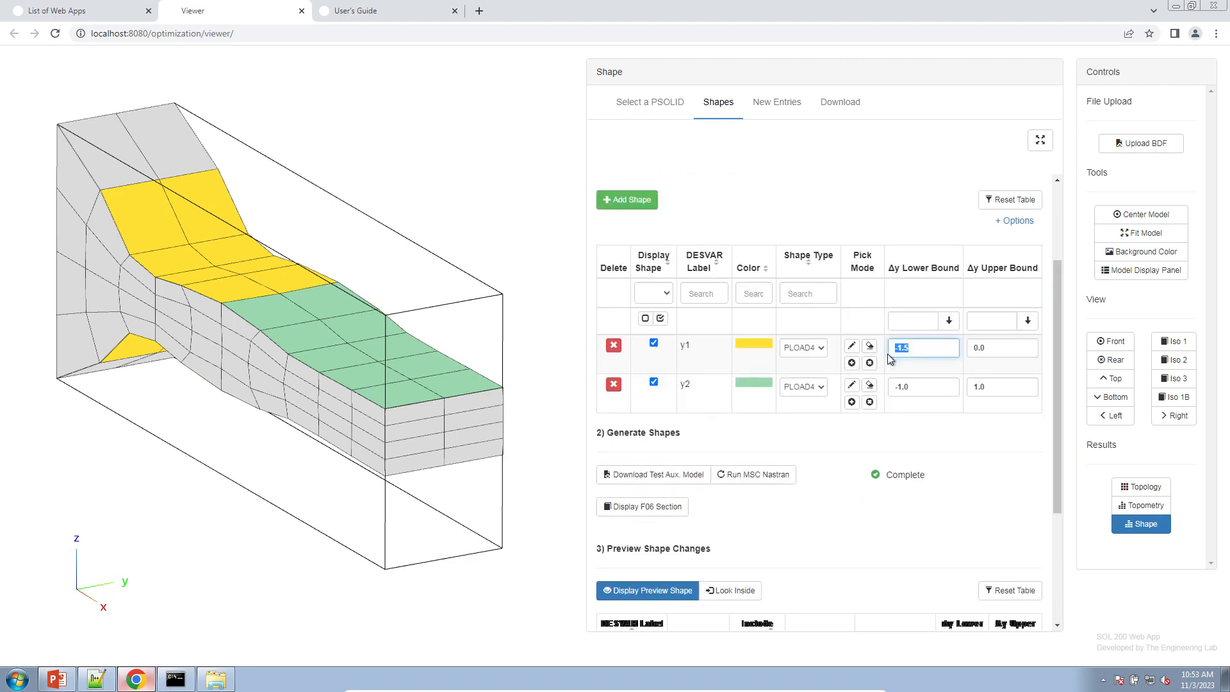
{"action": "left_click", "coordinate": [914, 386]}
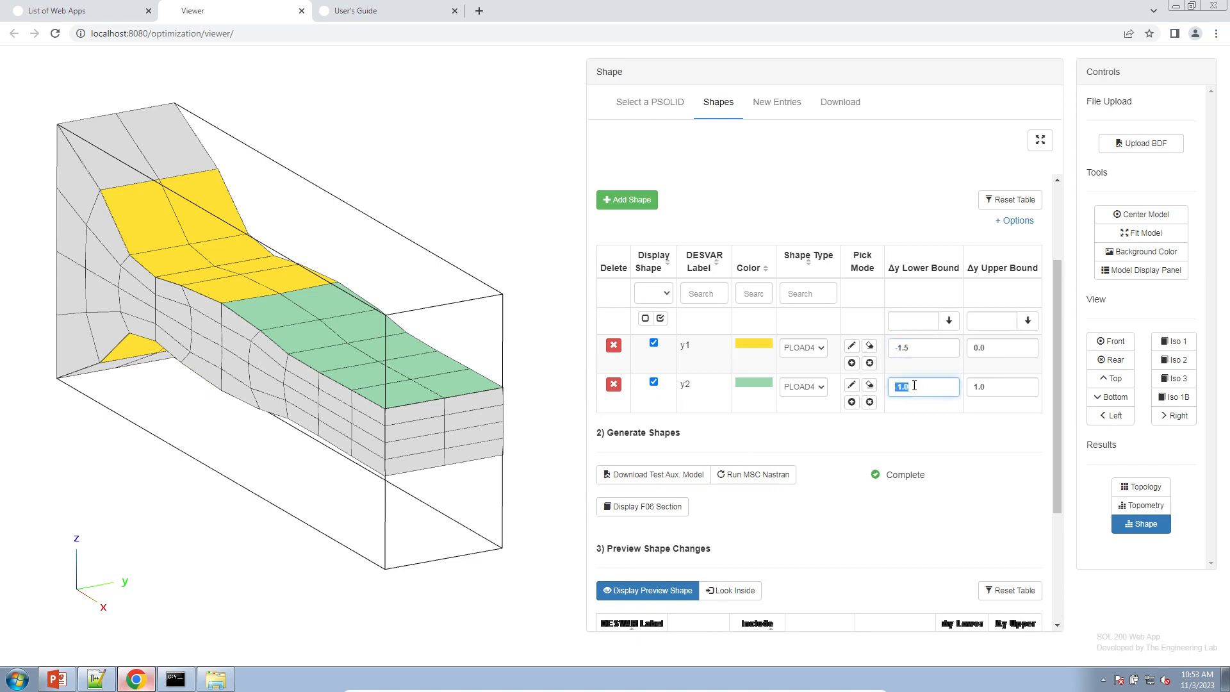
{"action": "double_click", "coordinate": [1007, 355]}
{"action": "key", "text": "ctrl+c"}
{"action": "double_click", "coordinate": [1002, 382]}
{"action": "key", "text": "ctrl+v"}
{"action": "left_click", "coordinate": [946, 451]}
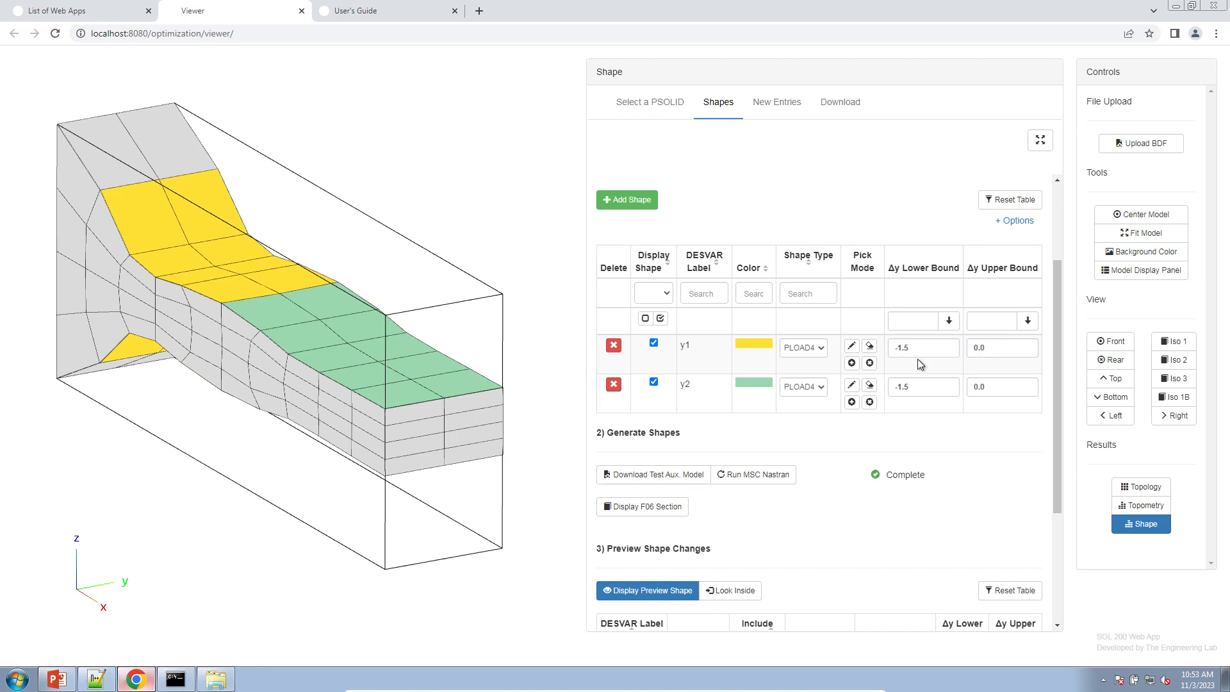
{"action": "left_click", "coordinate": [991, 351]}
- Preview the beam with Test Δy set to -2.5 for both y1 and y2, and inspect the deformed mesh
{"action": "scroll", "coordinate": [868, 472], "scroll_direction": "down", "scroll_amount": 3}
{"action": "left_click", "coordinate": [899, 522]}
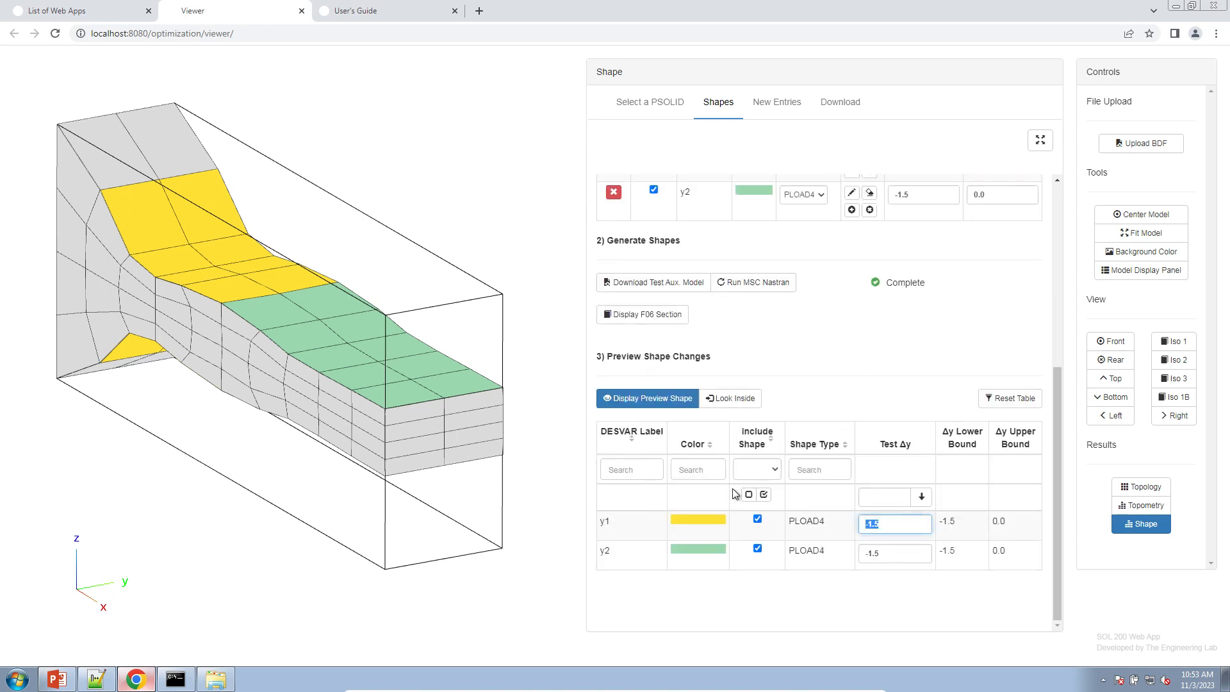
{"action": "type", "text": "-2.5"}
{"action": "left_click", "coordinate": [885, 552]}
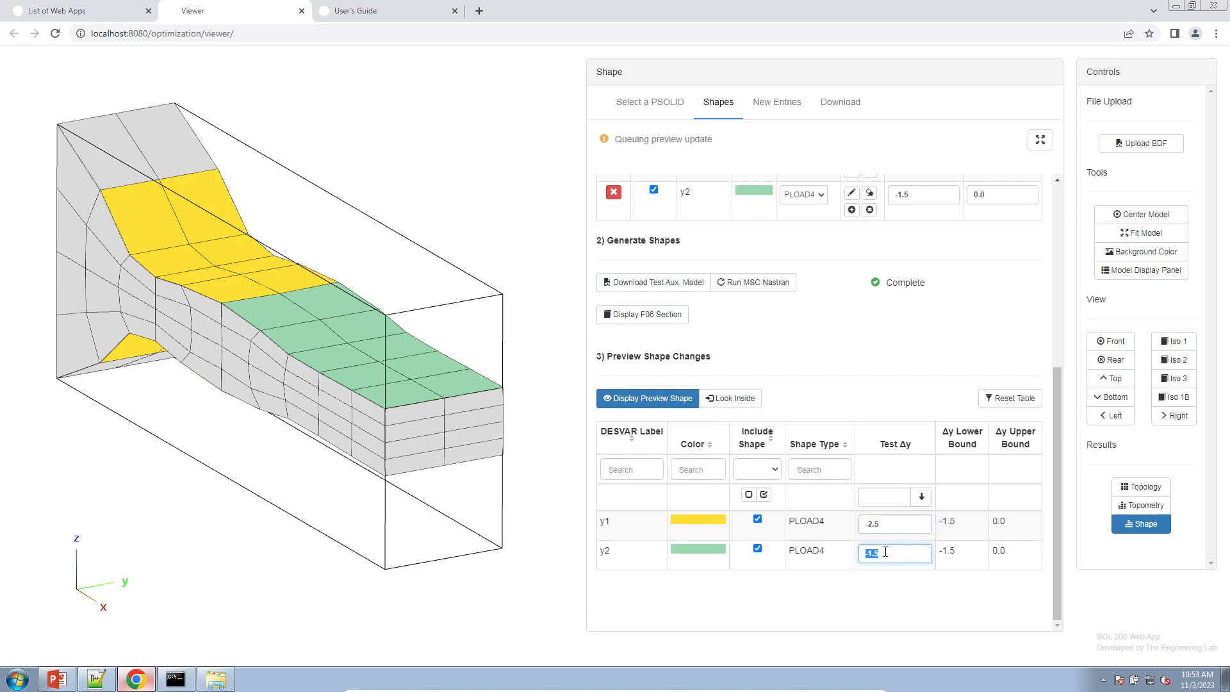
{"action": "type", "text": "-2.5"}
{"action": "left_click", "coordinate": [895, 353]}
{"action": "left_click_drag", "start_coordinate": [217, 413], "coordinate": [258, 407]}
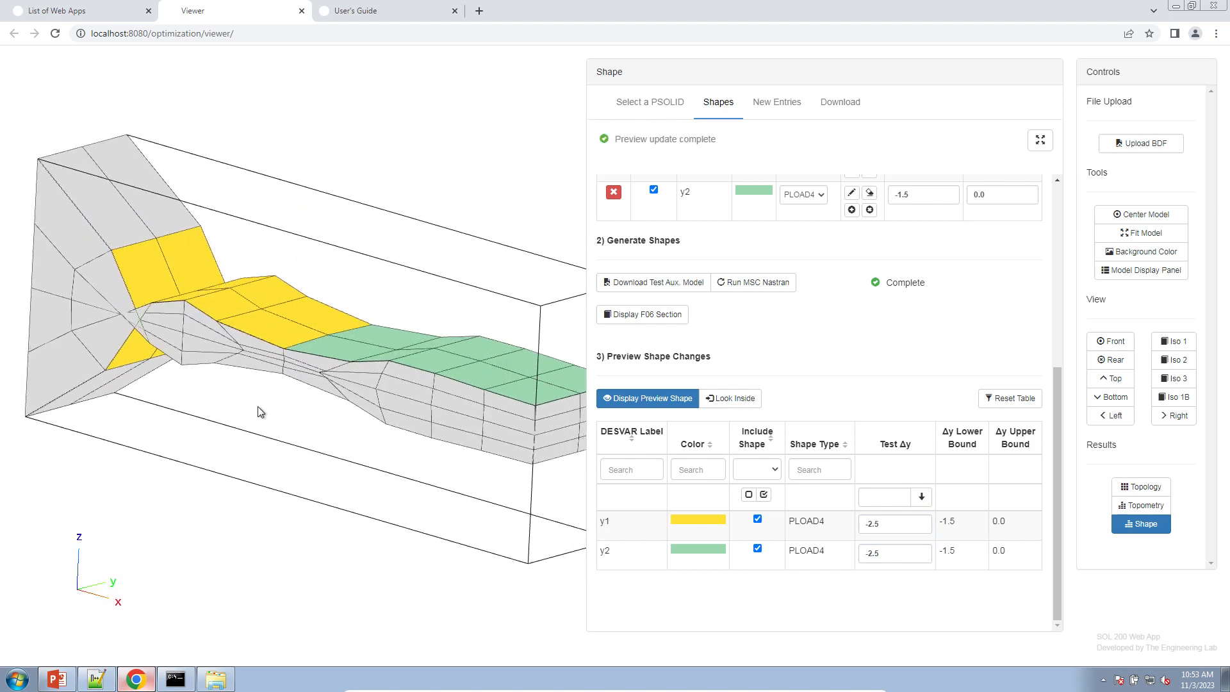
- Look inside the previewed beam and examine whether the upper and lower y1 and y2 faces cross each other
{"action": "left_click", "coordinate": [747, 403]}
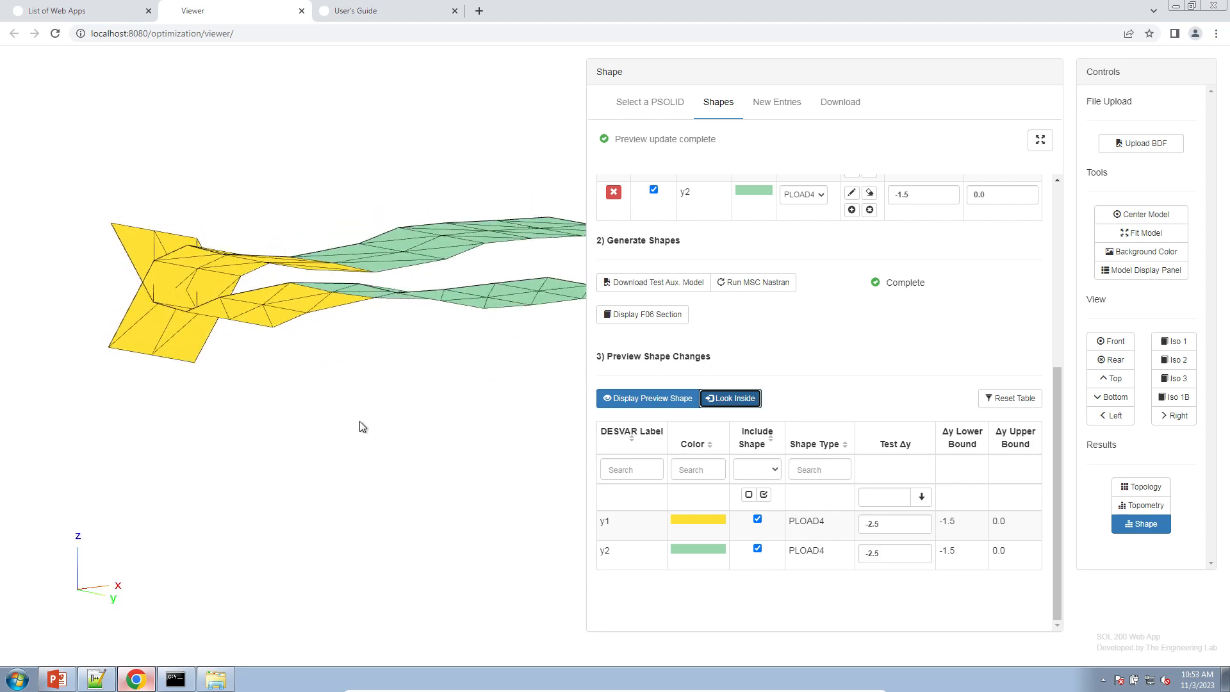
{"action": "mouse_move", "coordinate": [391, 447]}
{"action": "left_mouse_down"}
{"action": "mouse_move", "coordinate": [420, 409]}
{"action": "mouse_move", "coordinate": [325, 466]}
{"action": "mouse_move", "coordinate": [214, 412]}
{"action": "mouse_move", "coordinate": [302, 444]}
{"action": "mouse_move", "coordinate": [366, 449]}
{"action": "mouse_move", "coordinate": [269, 453]}
{"action": "mouse_move", "coordinate": [280, 461]}
{"action": "mouse_move", "coordinate": [388, 463]}
{"action": "left_mouse_up"}
{"action": "left_click_drag", "start_coordinate": [517, 361], "coordinate": [365, 389]}
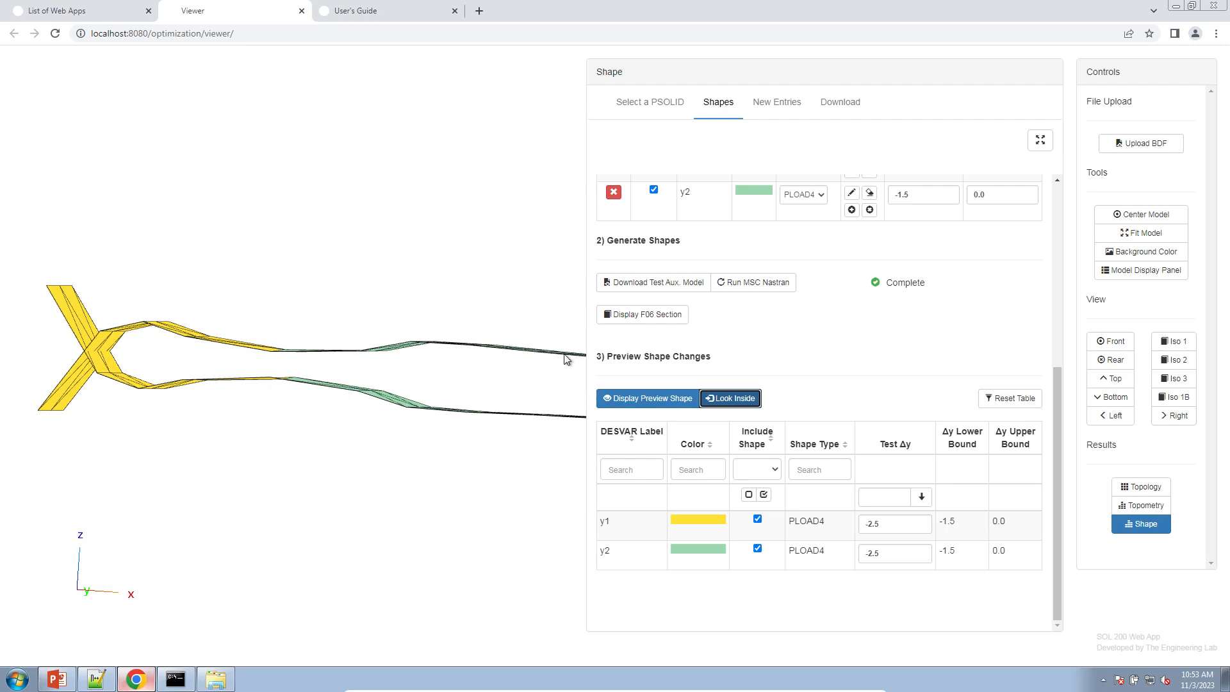
{"action": "right_click_drag", "start_coordinate": [529, 346], "coordinate": [459, 361]}
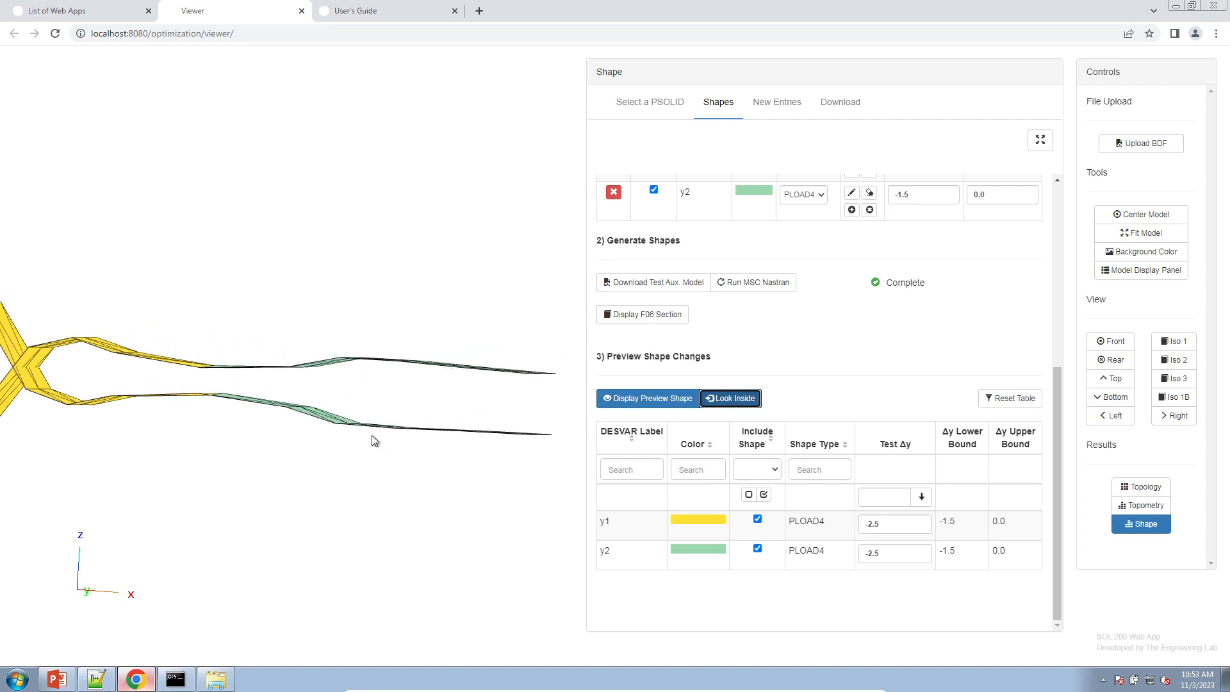
{"action": "right_click_drag", "start_coordinate": [345, 389], "coordinate": [511, 387]}
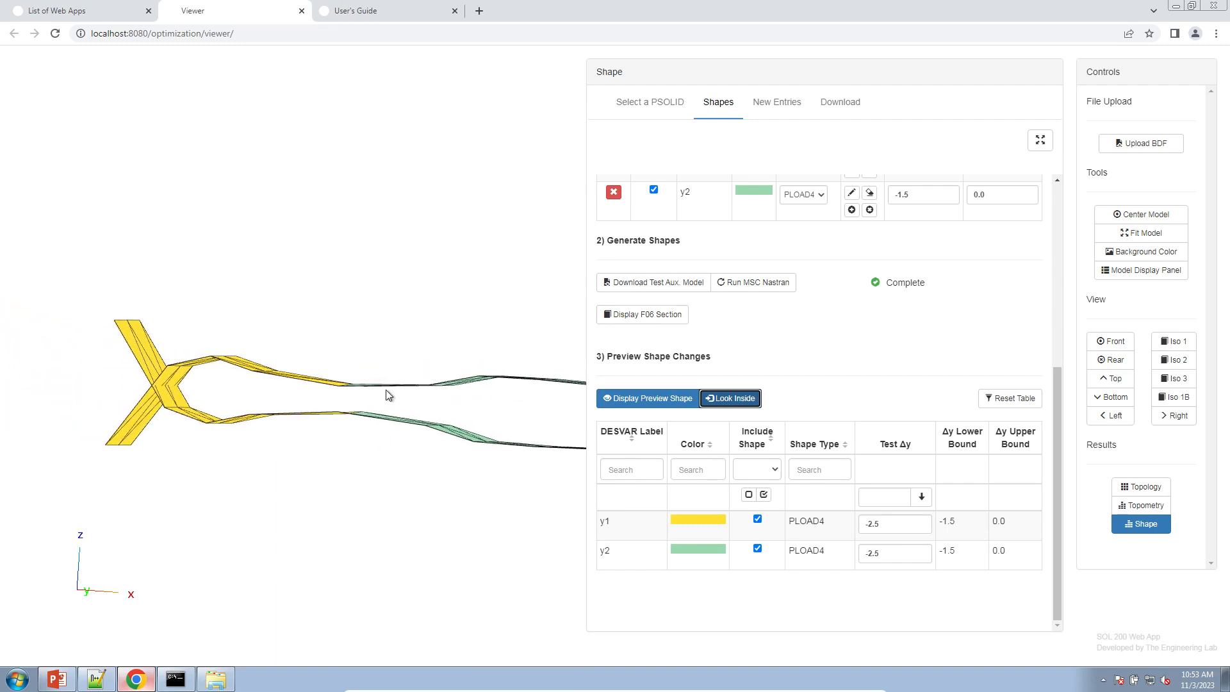
{"action": "left_click_drag", "start_coordinate": [168, 402], "coordinate": [200, 409]}
{"action": "mouse_move", "coordinate": [365, 448]}
{"action": "left_mouse_down"}
{"action": "mouse_move", "coordinate": [421, 467]}
{"action": "mouse_move", "coordinate": [364, 451]}
{"action": "left_mouse_up"}
{"action": "scroll", "coordinate": [362, 447], "scroll_direction": "up", "scroll_amount": 3}
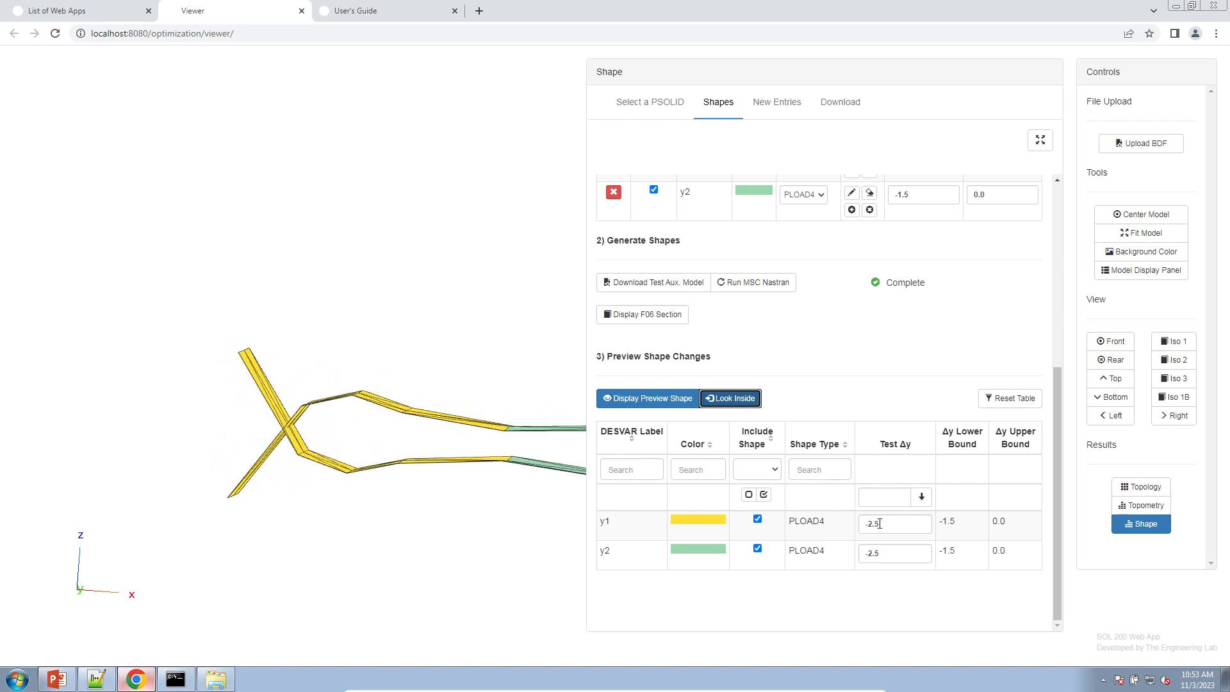
- Set Test Δy to -1.5 for both y1 and y2
{"action": "left_click", "coordinate": [880, 524]}
{"action": "type", "text": "-1.5"}
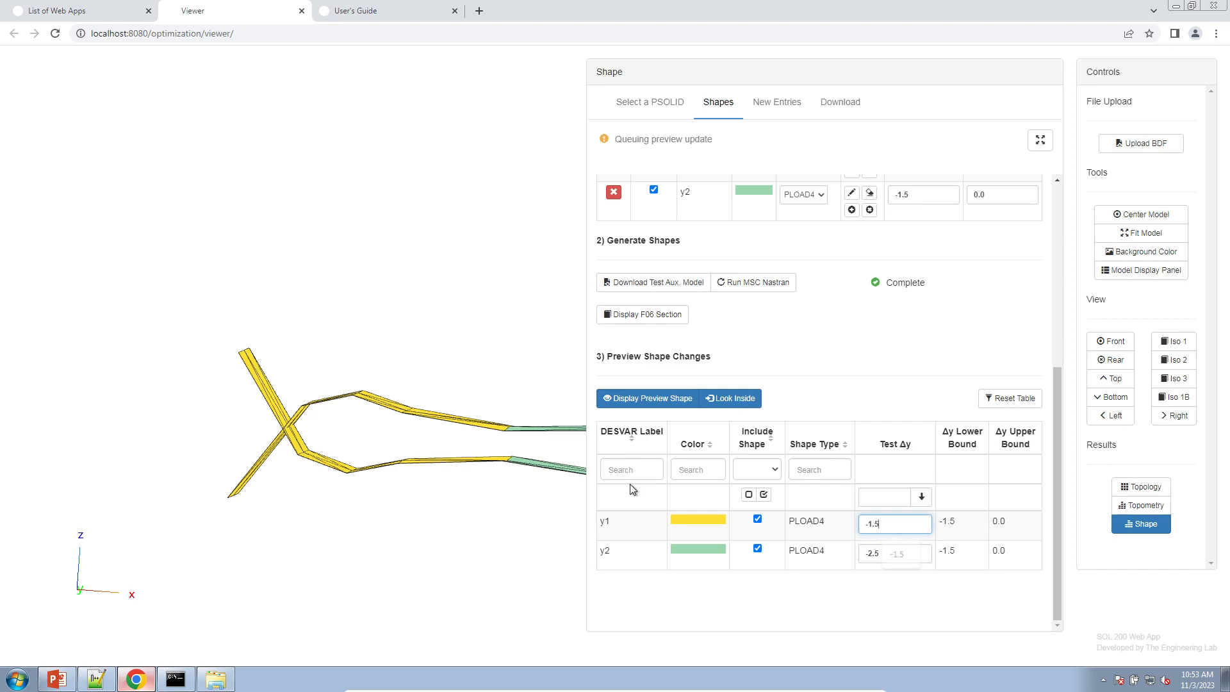
{"action": "type", "text": "-1.5"}
{"action": "left_click", "coordinate": [883, 376]}
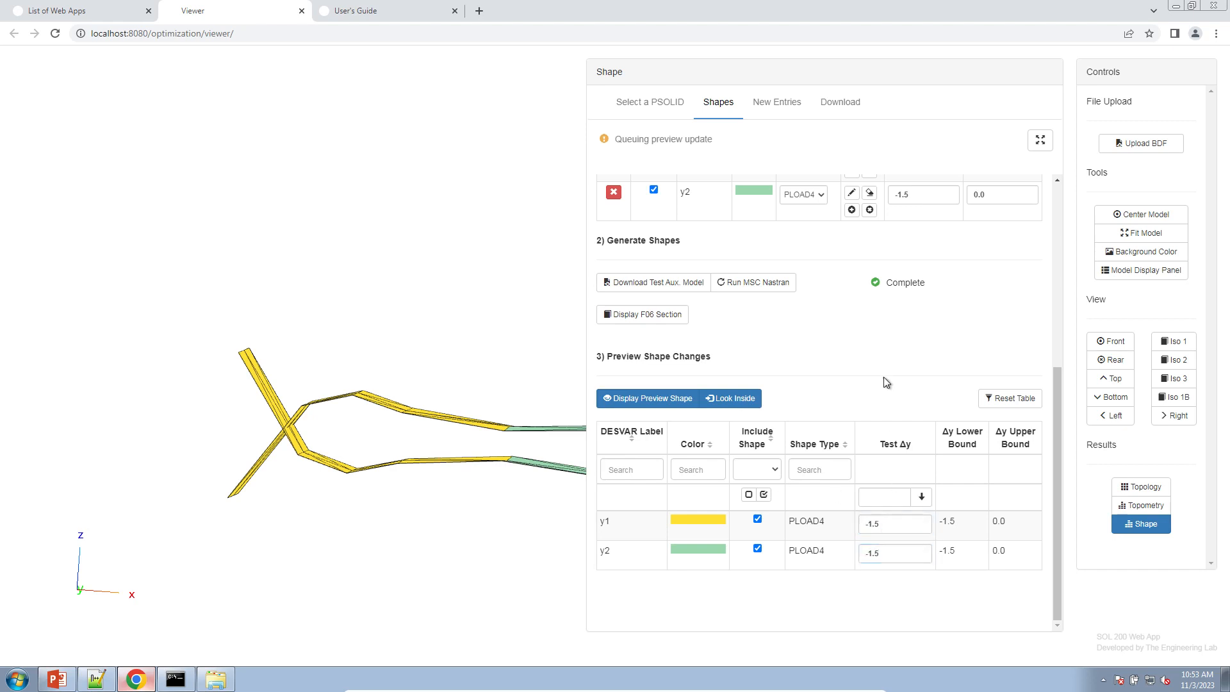
- Look inside the updated beam to check the clearance between the y1 and y2 faces, and return to the full mesh display
{"action": "left_click", "coordinate": [727, 398]}
{"action": "scroll", "coordinate": [364, 378], "scroll_direction": "down", "scroll_amount": 3}
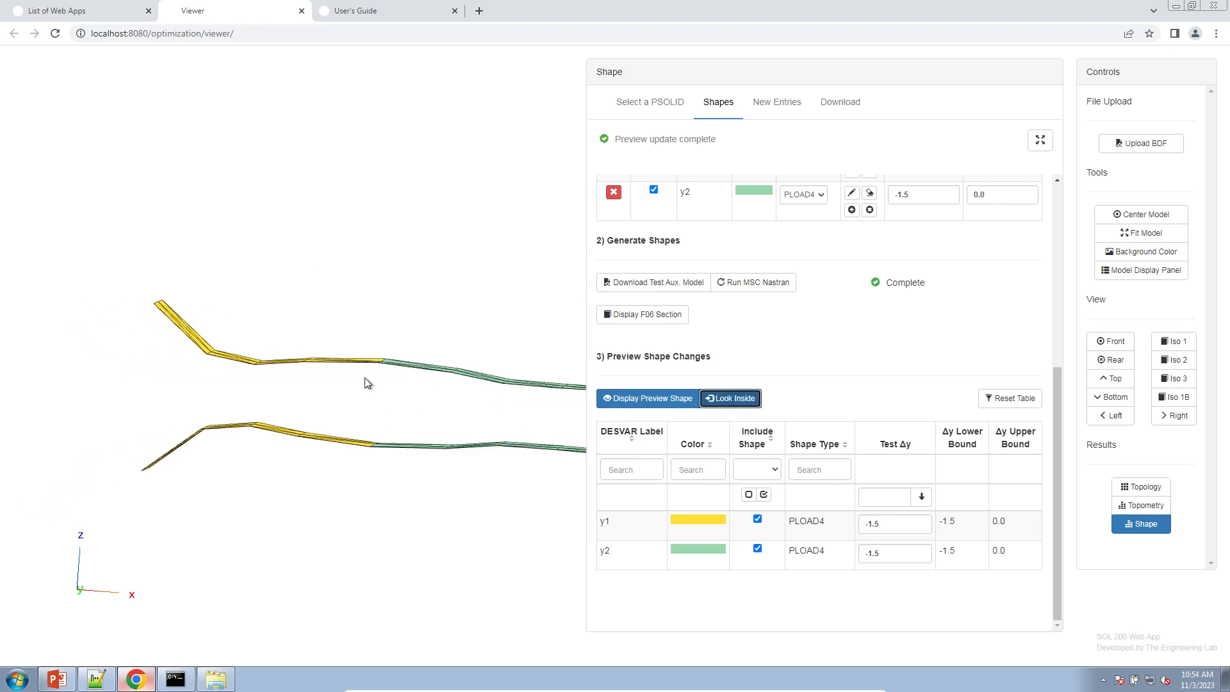
{"action": "right_click_drag", "start_coordinate": [364, 378], "coordinate": [172, 324]}
{"action": "scroll", "coordinate": [348, 389], "scroll_direction": "down", "scroll_amount": 2}
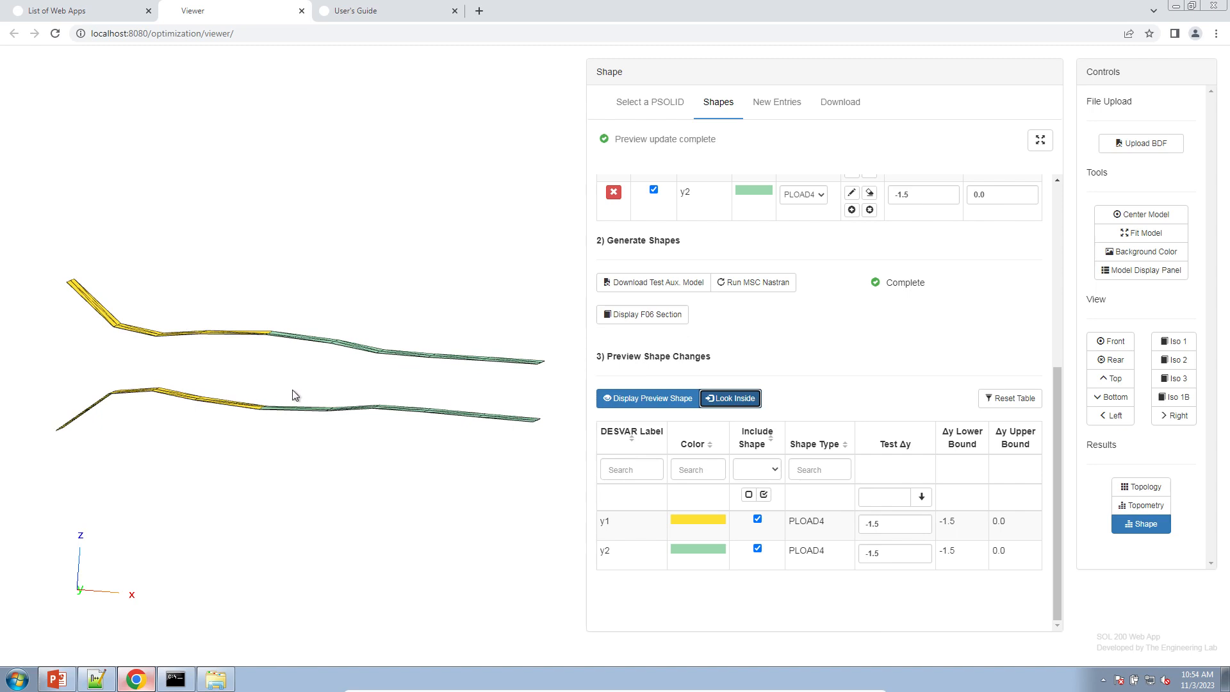
{"action": "scroll", "coordinate": [282, 398], "scroll_direction": "up", "scroll_amount": 2}
{"action": "right_click_drag", "start_coordinate": [286, 401], "coordinate": [352, 420]}
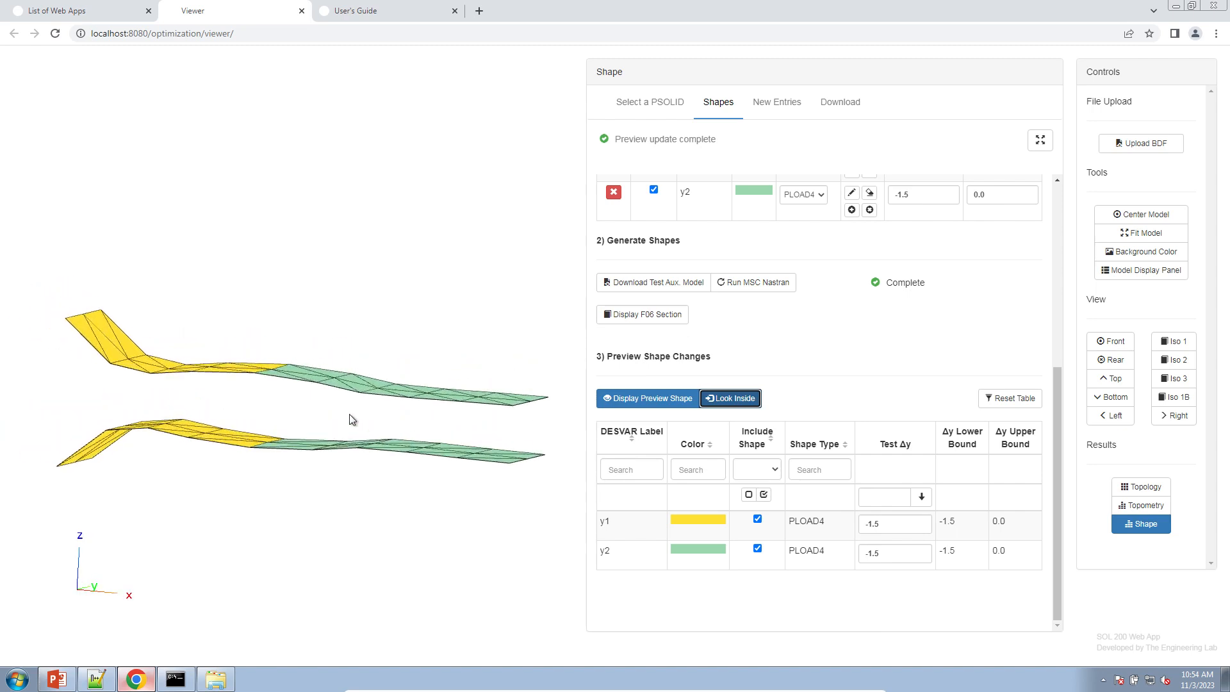
{"action": "left_click", "coordinate": [731, 399]}
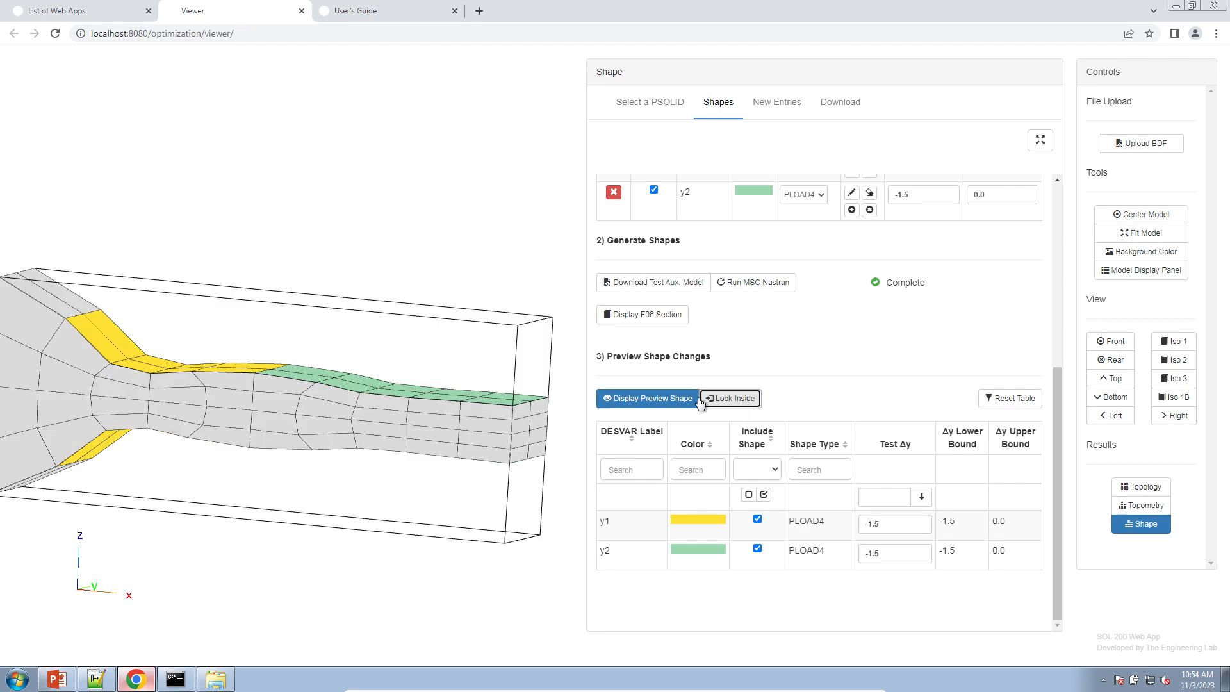
- Download the BDF files and extract nastran_working_directory.zip in the Downloads folder
{"action": "left_click", "coordinate": [855, 104]}
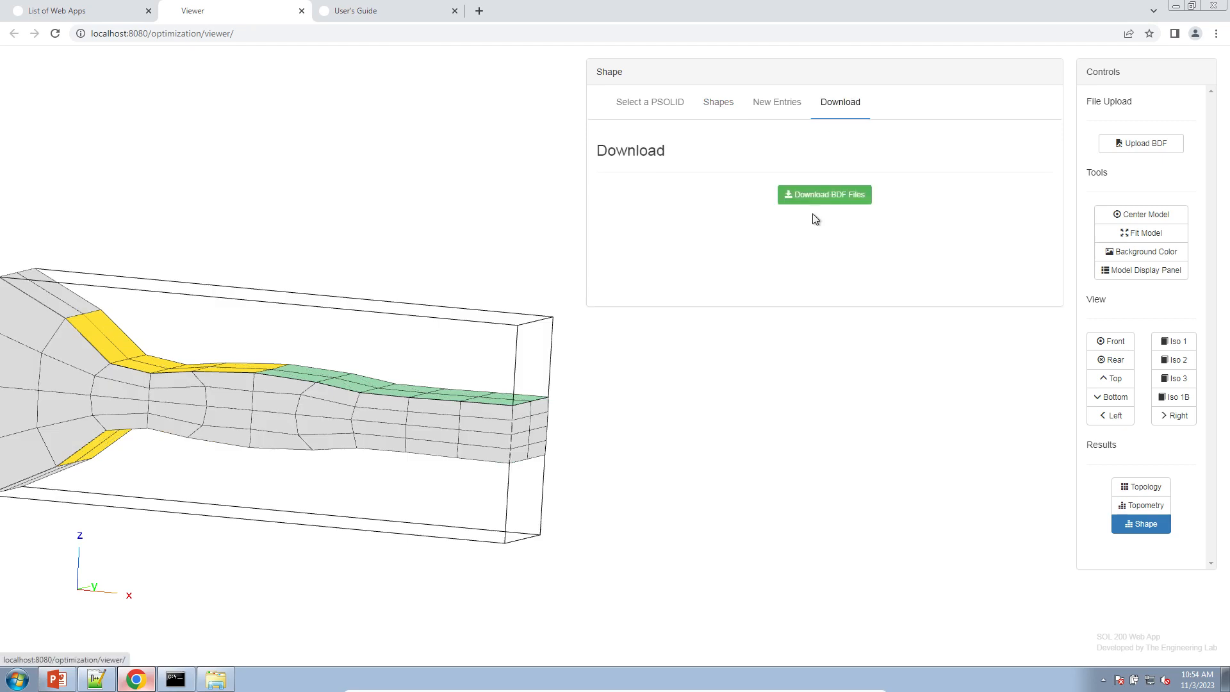
{"action": "left_click", "coordinate": [816, 206]}
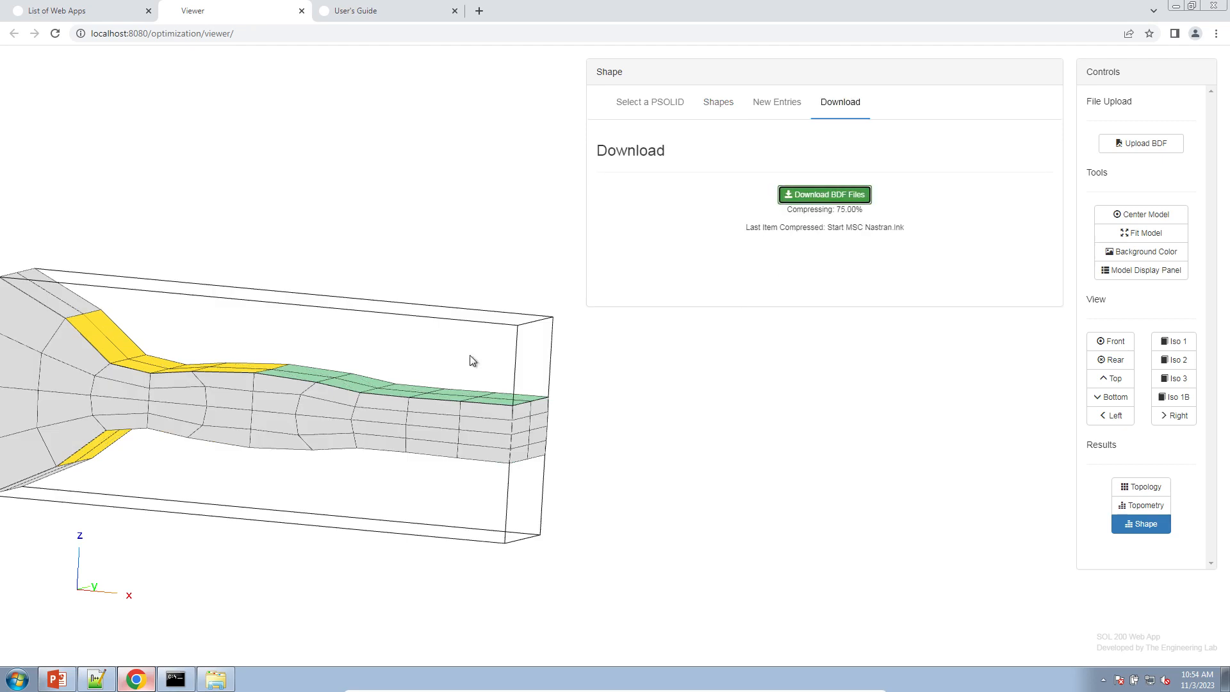
{"action": "left_click", "coordinate": [200, 685]}
{"action": "left_click", "coordinate": [794, 351]}
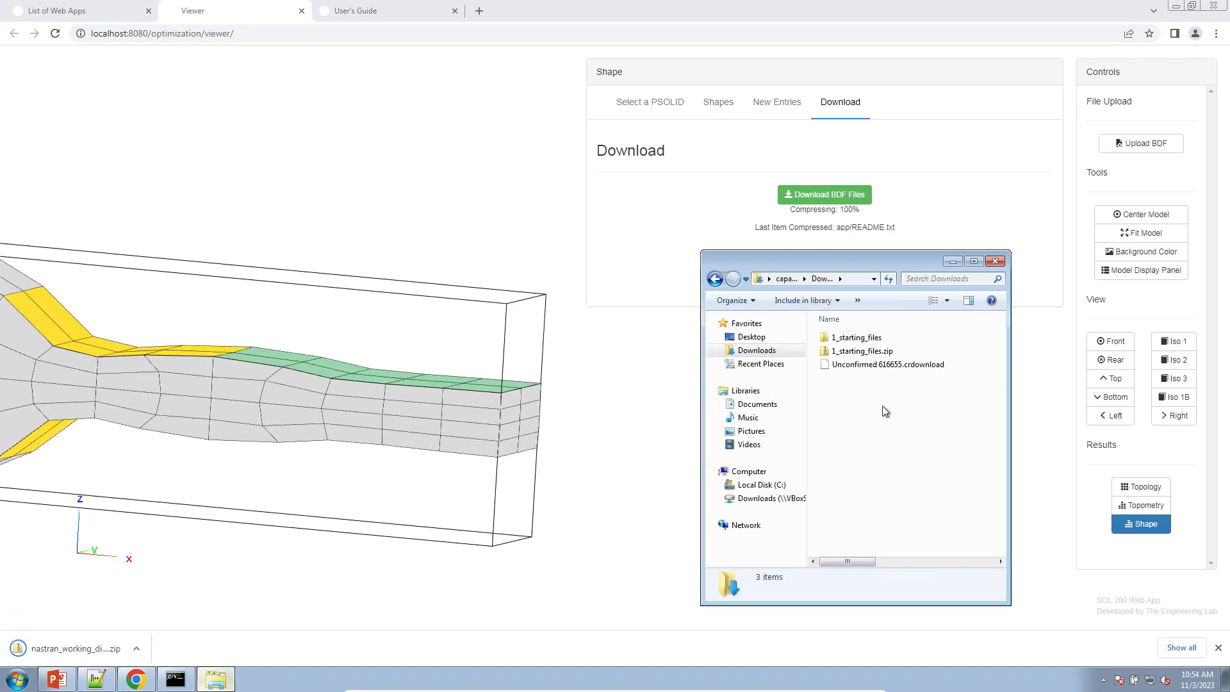
{"action": "right_click", "coordinate": [891, 367]}
{"action": "left_click", "coordinate": [926, 408]}
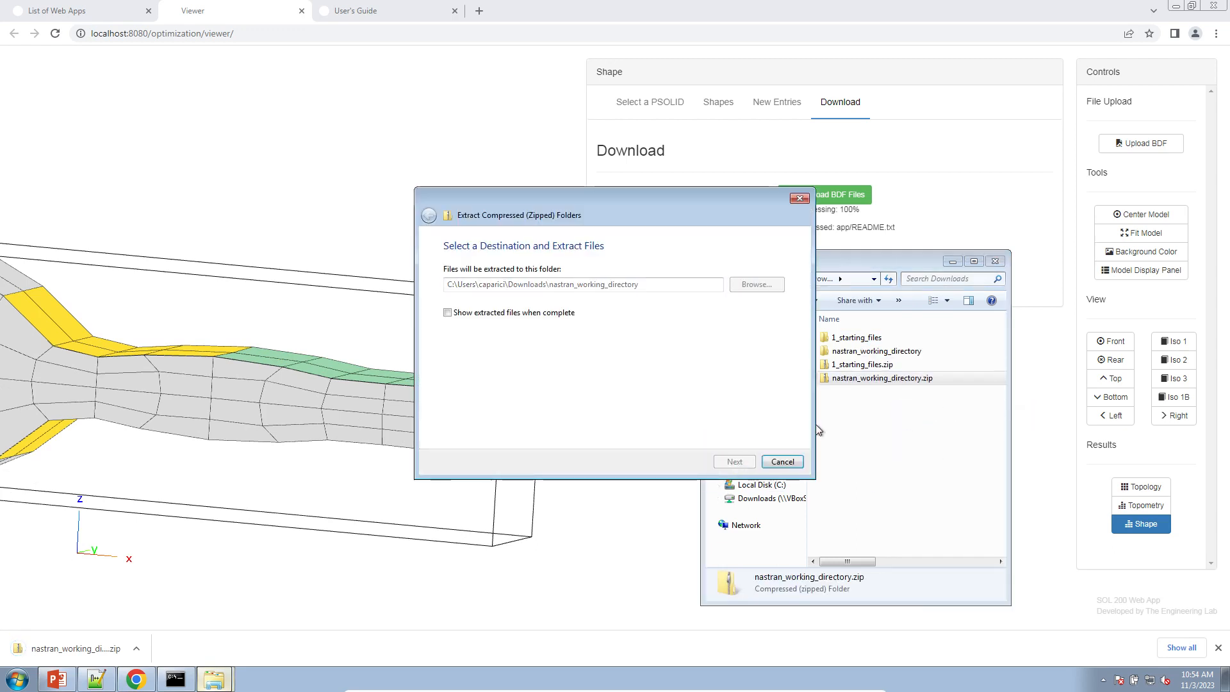
- Start the optimization from the extracted nastran_working_directory folder with the Start MSC Nastran shortcut, and return to the Viewer
{"action": "double_click", "coordinate": [850, 352]}
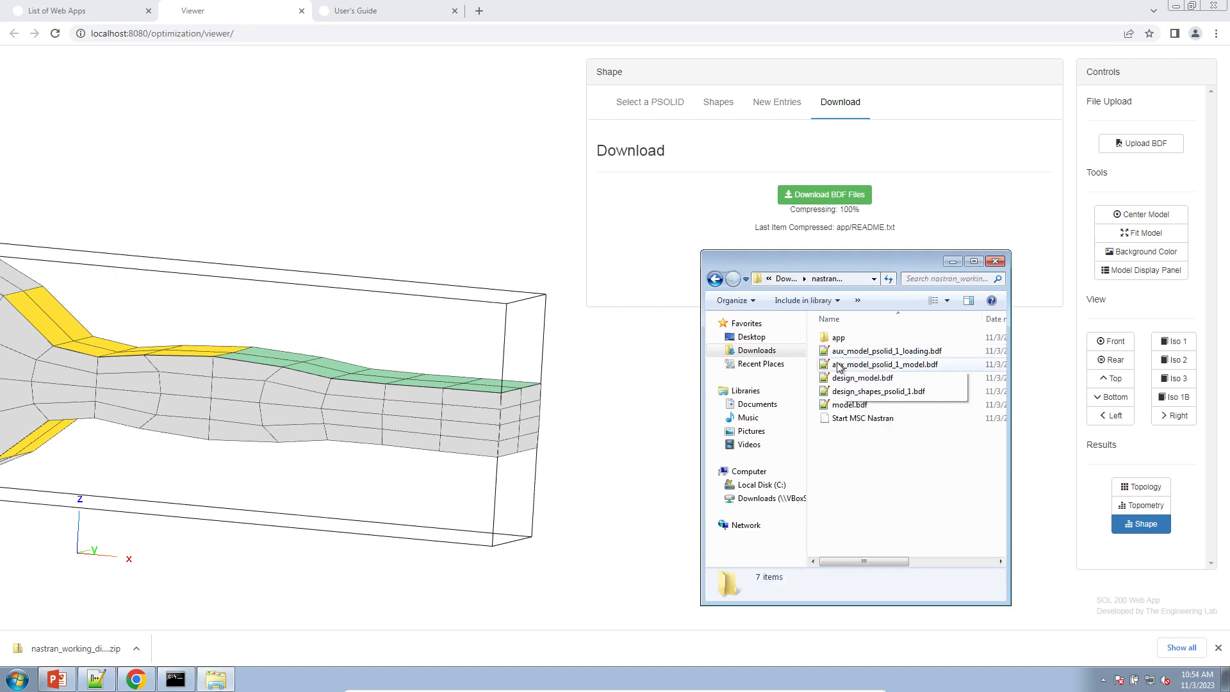
{"action": "double_click", "coordinate": [858, 418]}
{"action": "left_click", "coordinate": [650, 351]}
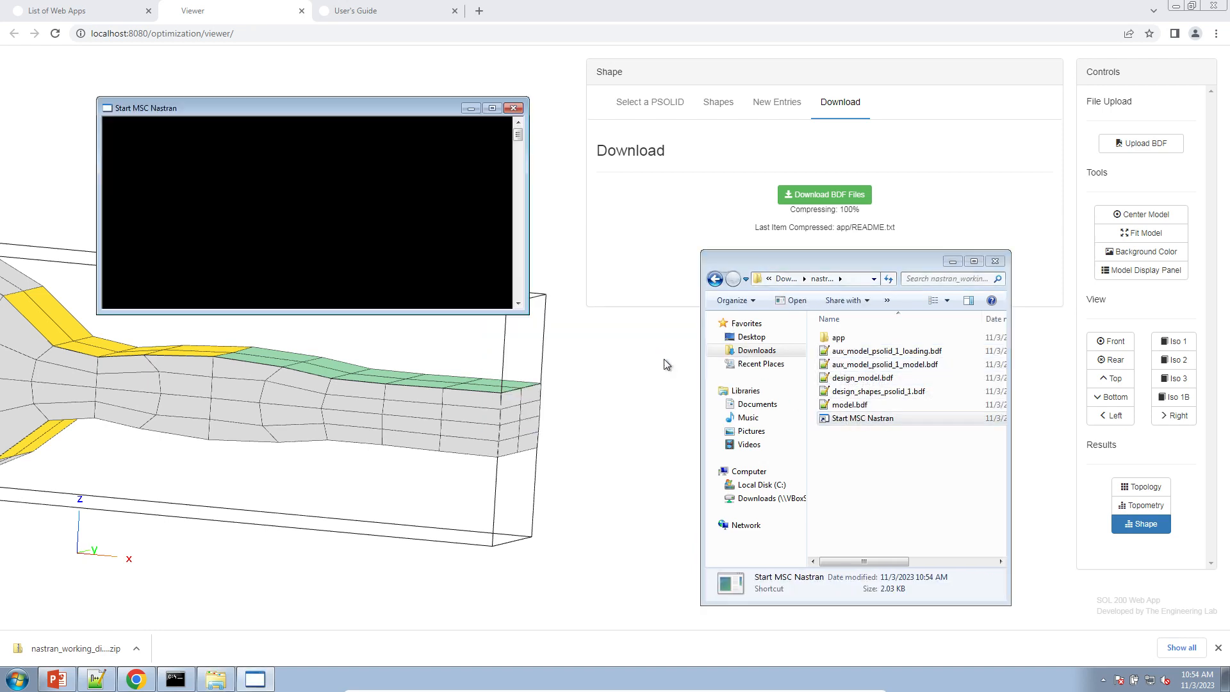
{"action": "left_click", "coordinate": [679, 247]}
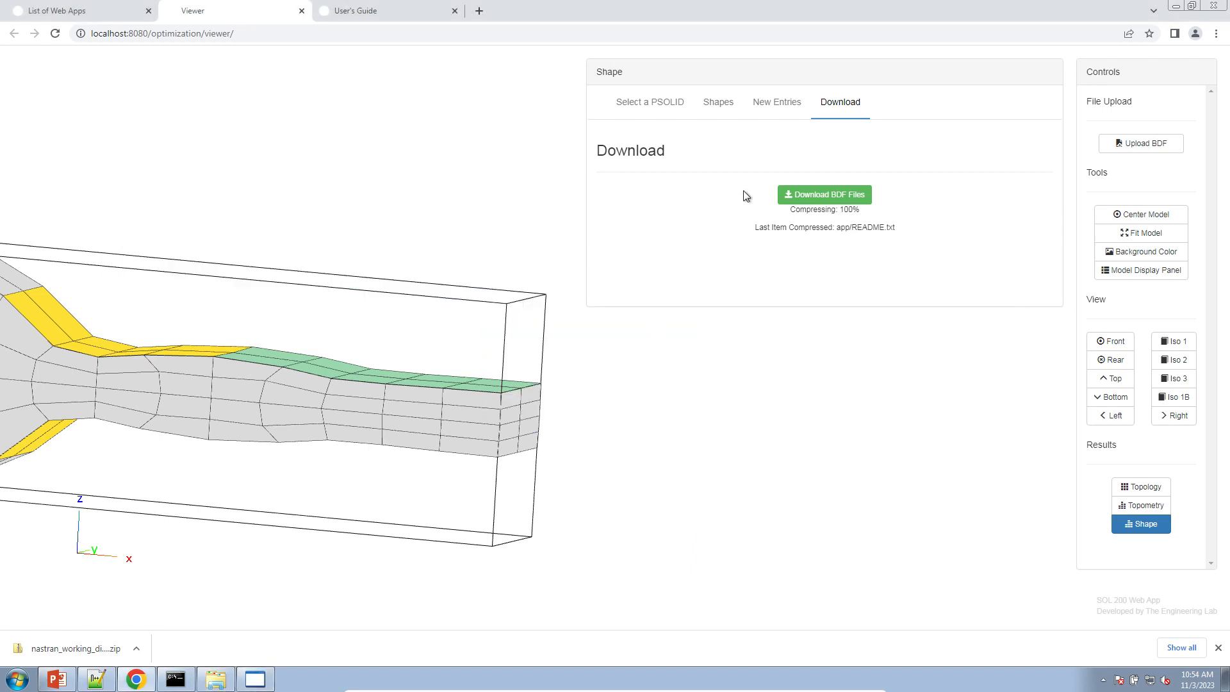
- Display the new BDF entries for the shape setup and widen the Shape panel to show full lines
{"action": "left_click", "coordinate": [788, 113]}
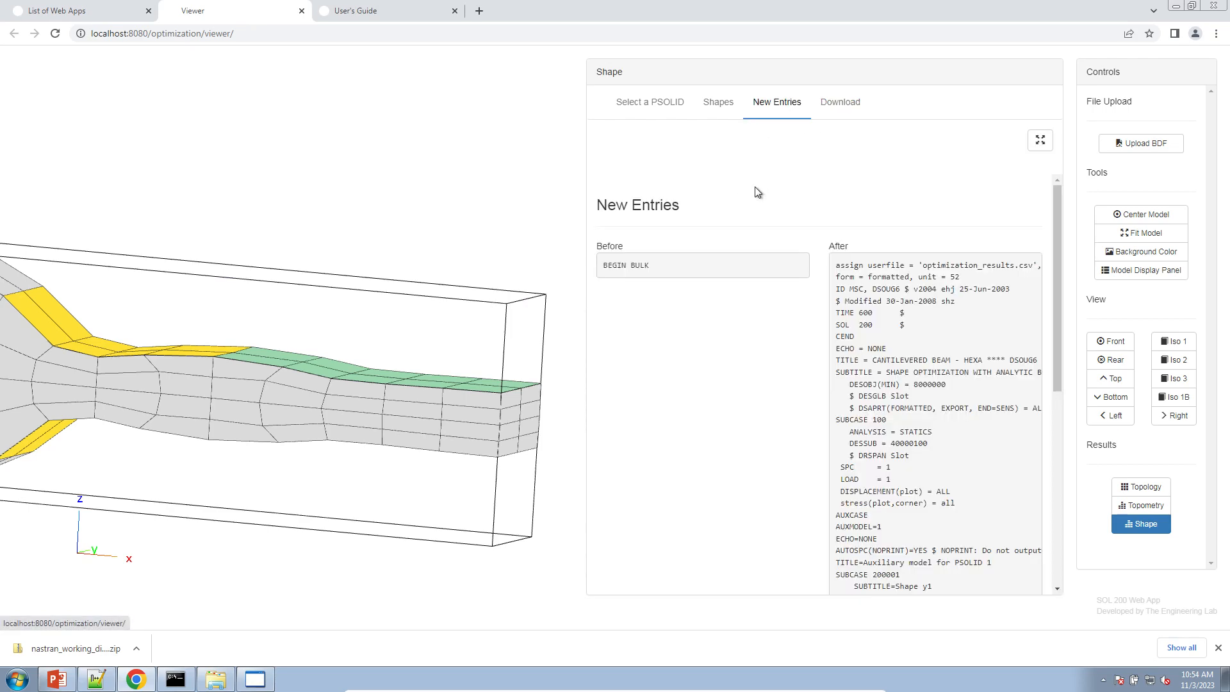
{"action": "left_click", "coordinate": [1039, 140]}
{"action": "left_click", "coordinate": [1012, 166]}
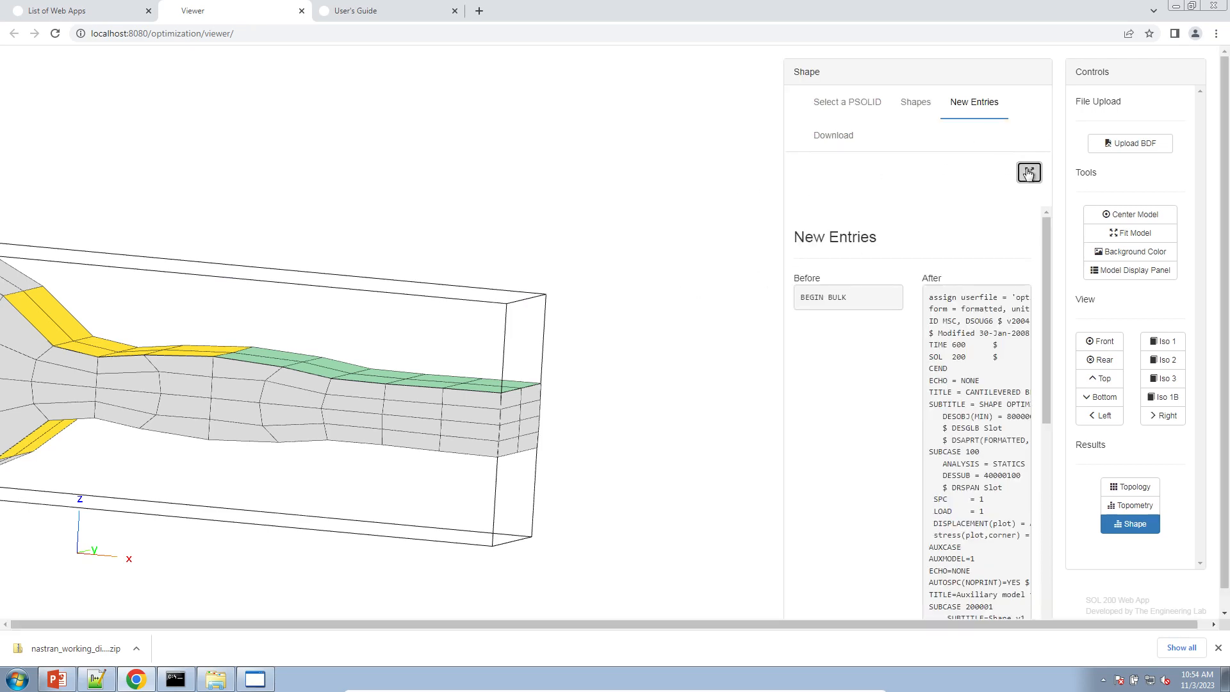
{"action": "left_click", "coordinate": [1029, 172]}
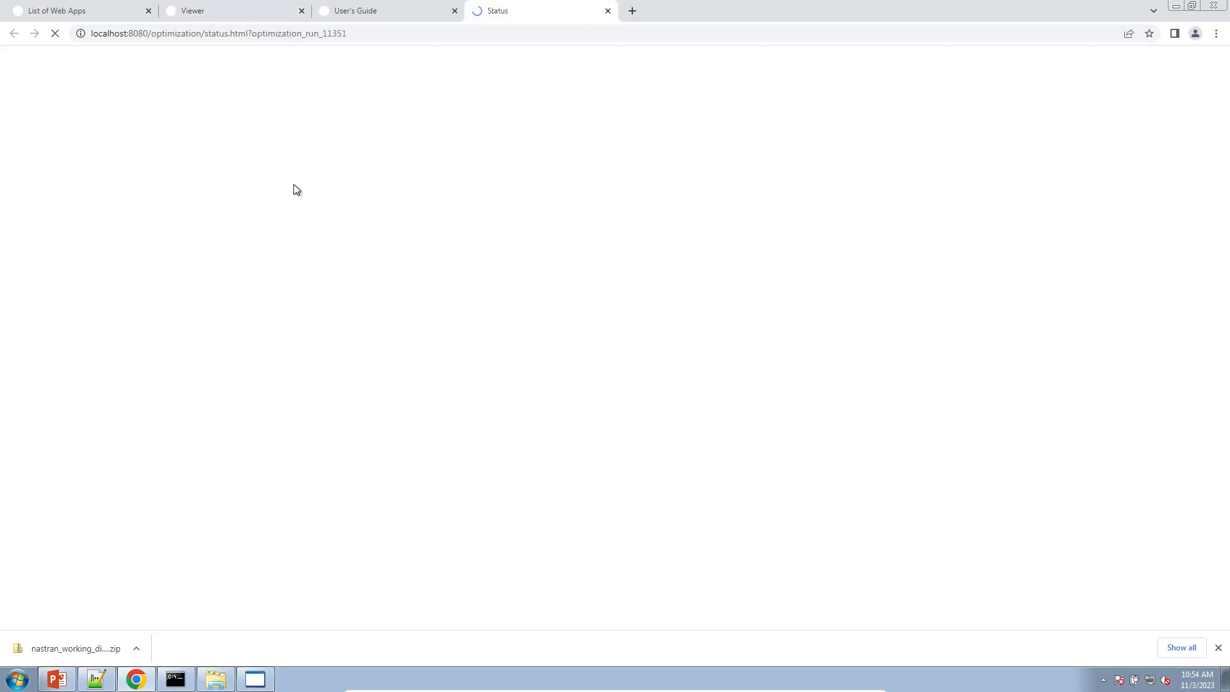
{"action": "left_click", "coordinate": [364, 12]}
{"action": "left_click", "coordinate": [211, 10]}
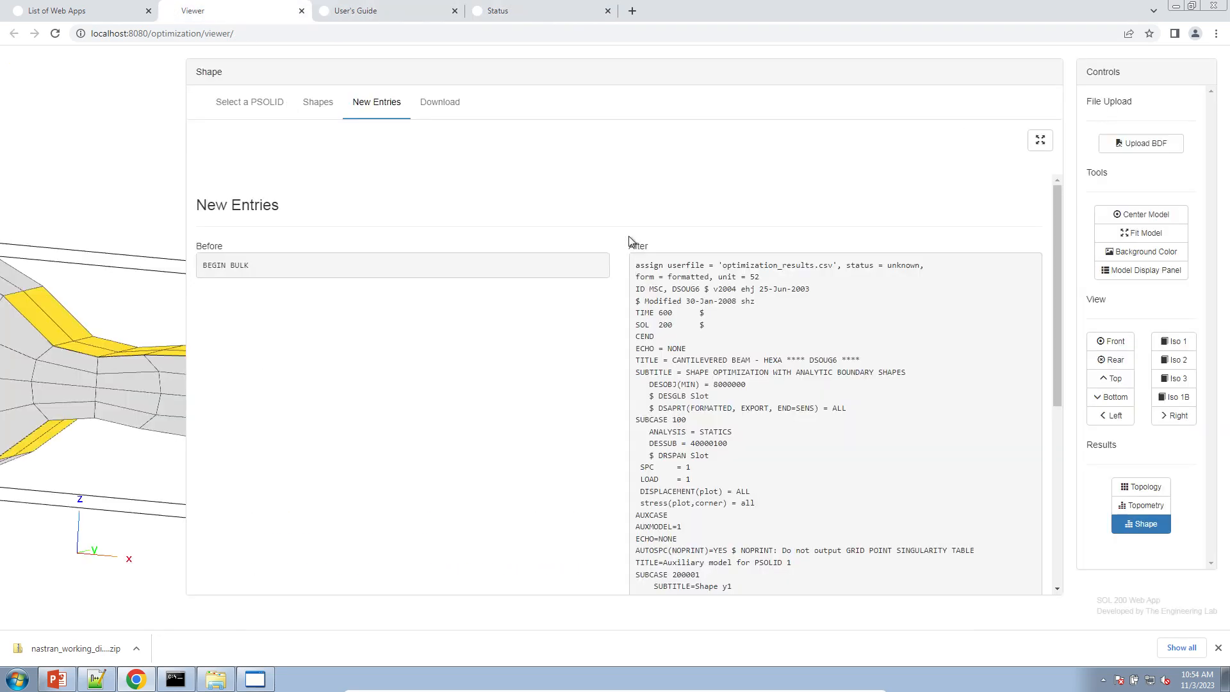
- Compare the Before and After BDF entries, from the case control section down to the DOPTPRM lines
{"action": "scroll", "coordinate": [609, 253], "scroll_direction": "down", "scroll_amount": 5}
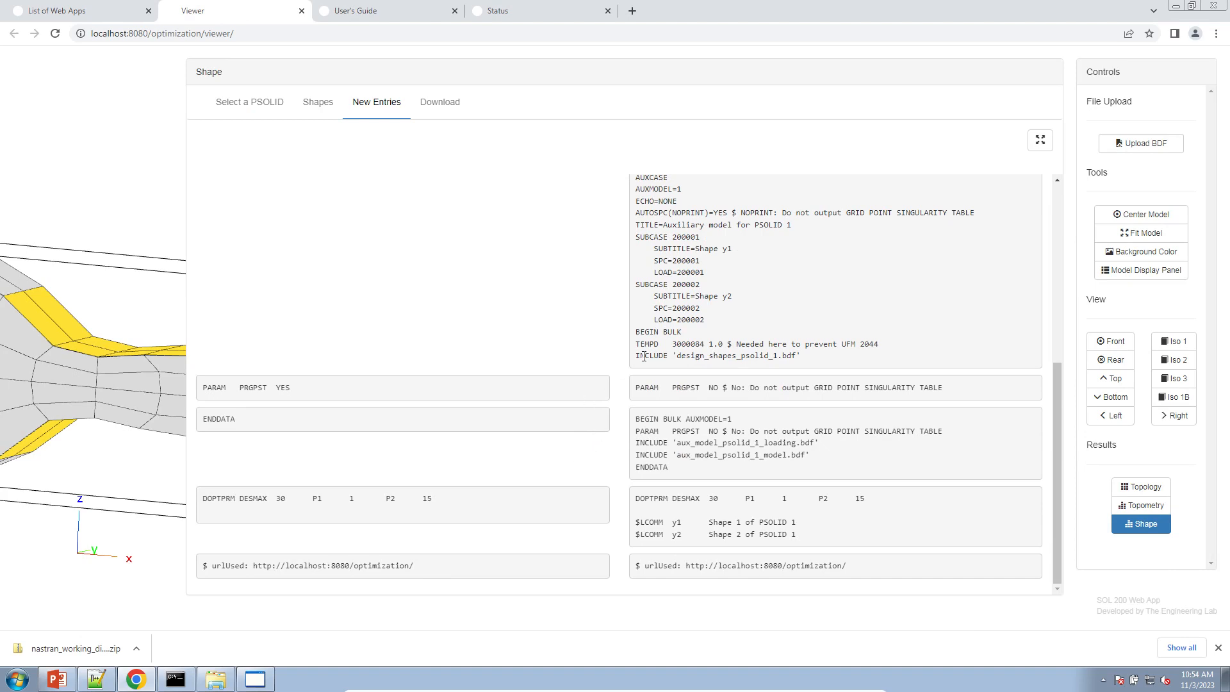
{"action": "scroll", "coordinate": [583, 451], "scroll_direction": "up", "scroll_amount": 5}
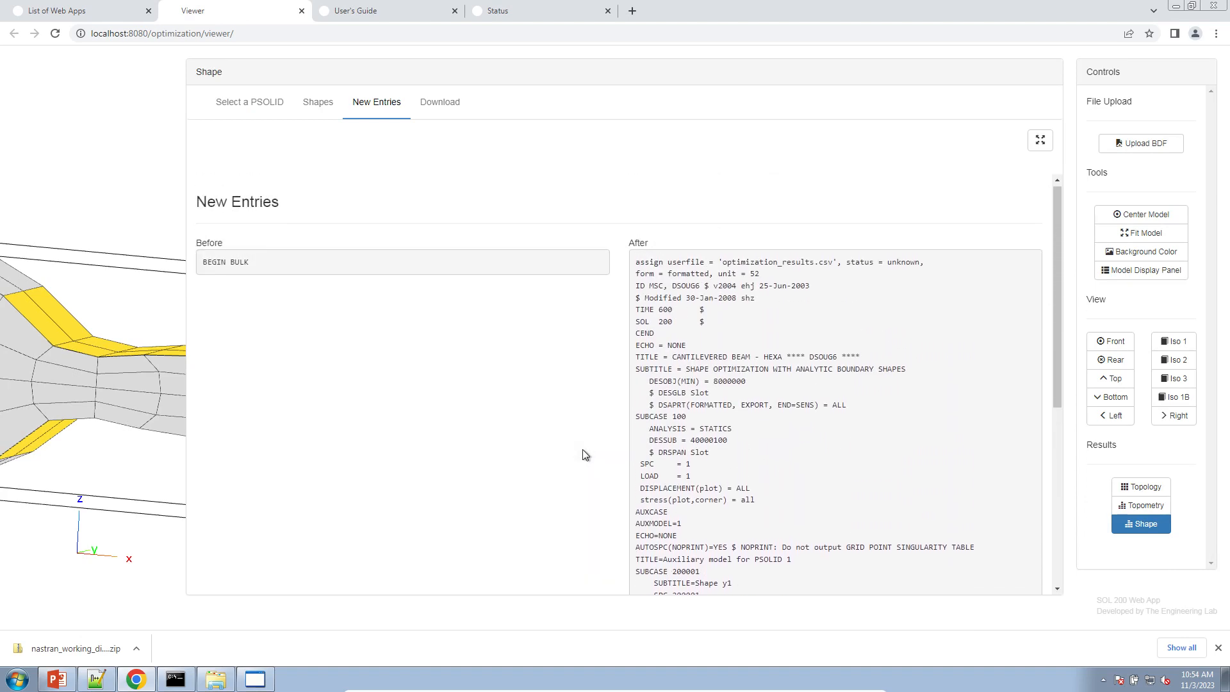
{"action": "scroll", "coordinate": [583, 454], "scroll_direction": "down", "scroll_amount": 2}
{"action": "scroll", "coordinate": [583, 454], "scroll_direction": "down", "scroll_amount": 3}
{"action": "scroll", "coordinate": [583, 454], "scroll_direction": "up", "scroll_amount": 3}
{"action": "scroll", "coordinate": [583, 454], "scroll_direction": "down", "scroll_amount": 2}
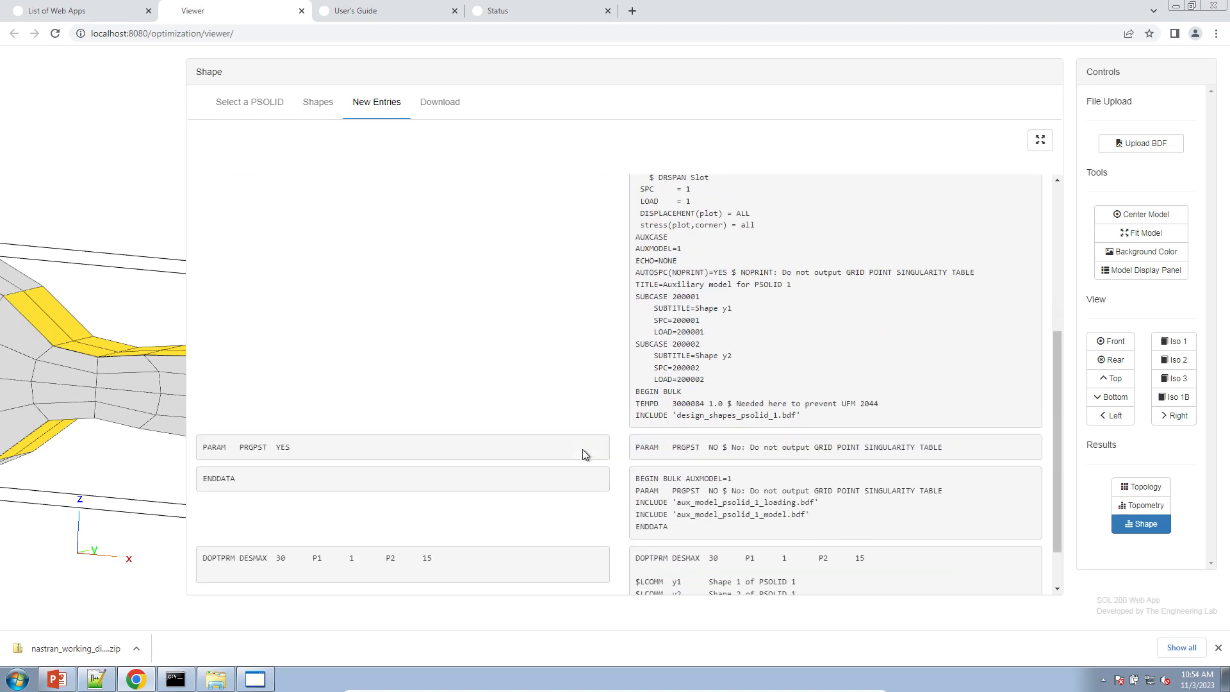
{"action": "scroll", "coordinate": [585, 454], "scroll_direction": "down", "scroll_amount": 1}
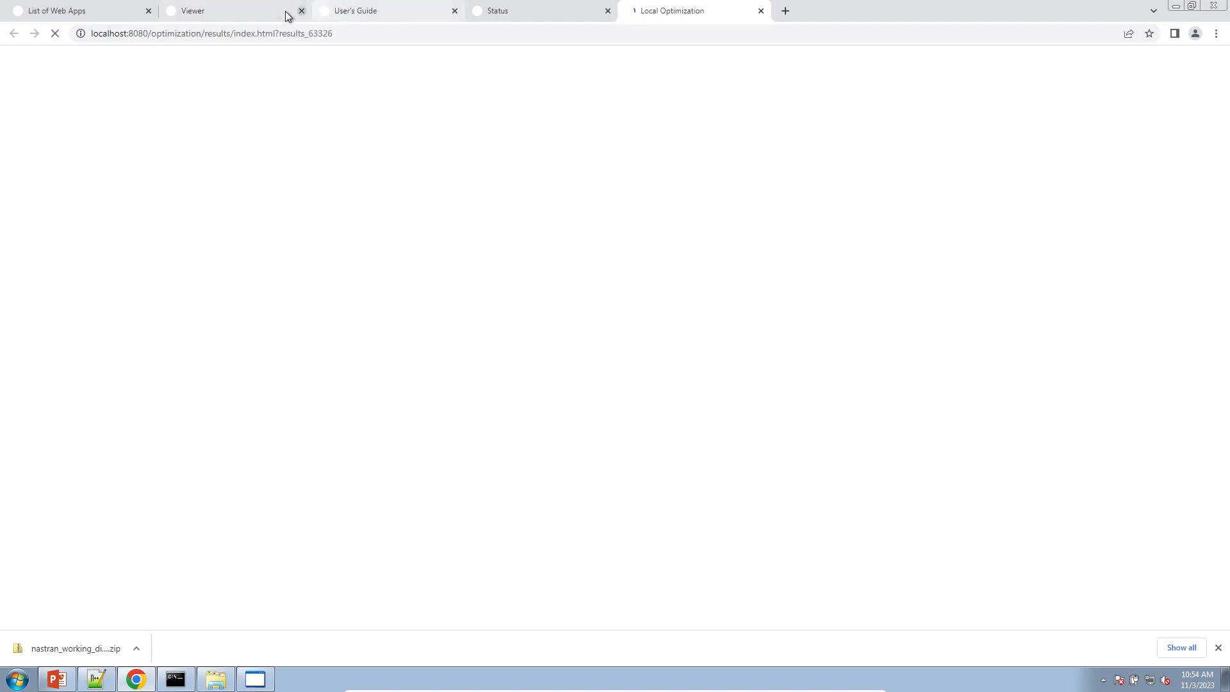
- Return to the Viewer and highlight the aux_model_psolid_1_loading.bdf INCLUDE line and the AUXCASE block with the y1 and y2 subcases
{"action": "left_click", "coordinate": [286, 12]}
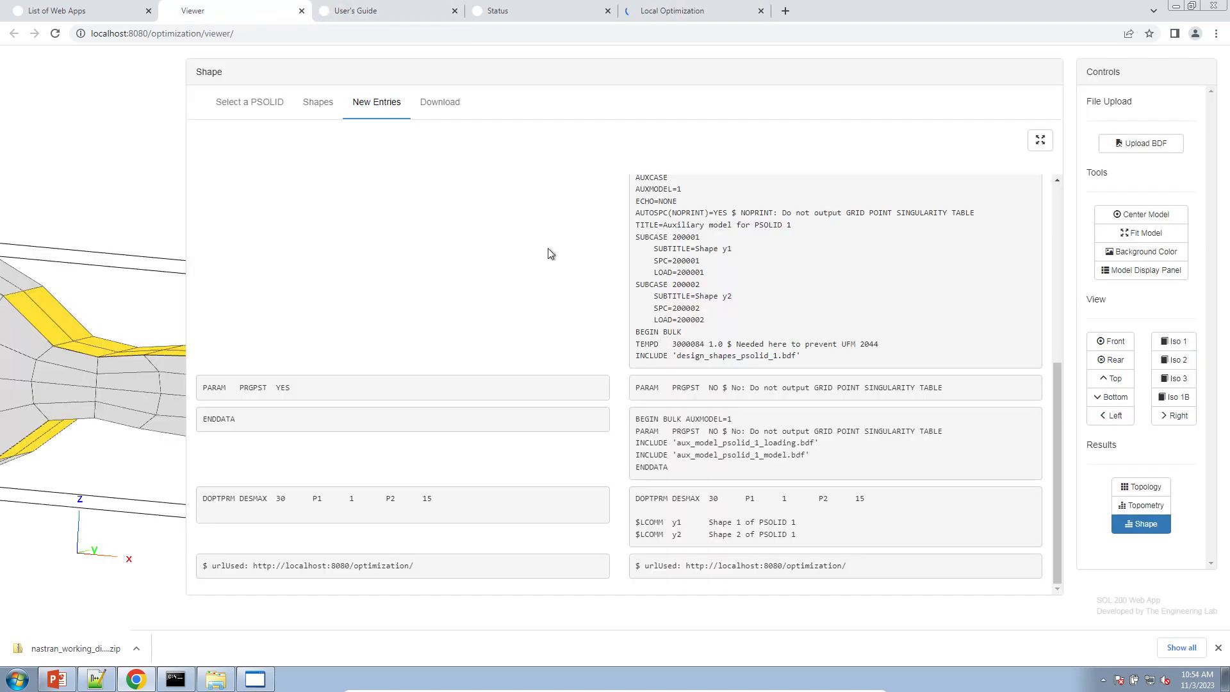
{"action": "triple_click", "coordinate": [758, 442]}
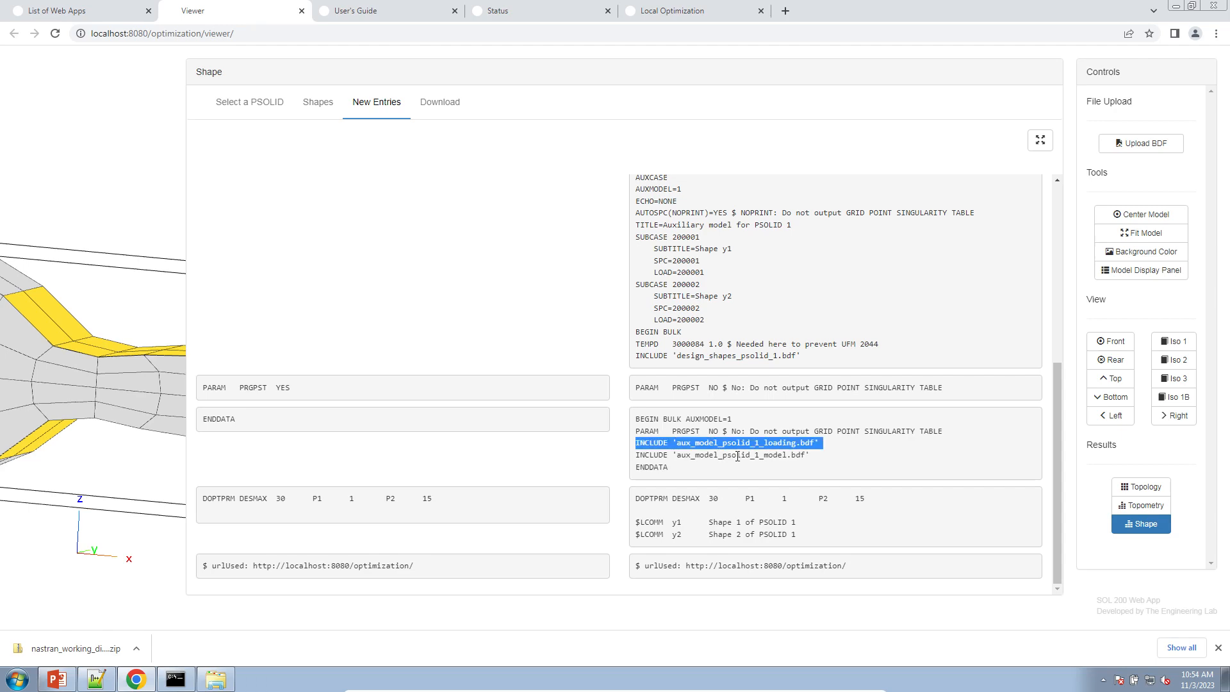
{"action": "scroll", "coordinate": [644, 460], "scroll_direction": "up", "scroll_amount": 10}
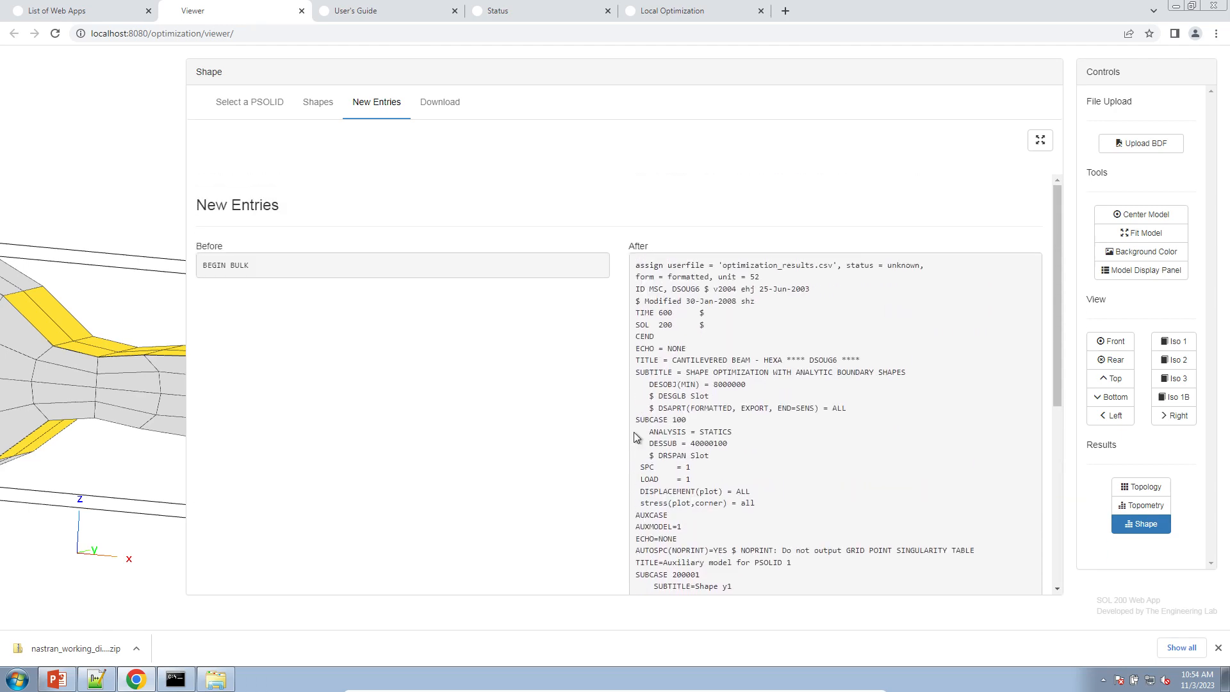
{"action": "scroll", "coordinate": [636, 401], "scroll_direction": "down", "scroll_amount": 4}
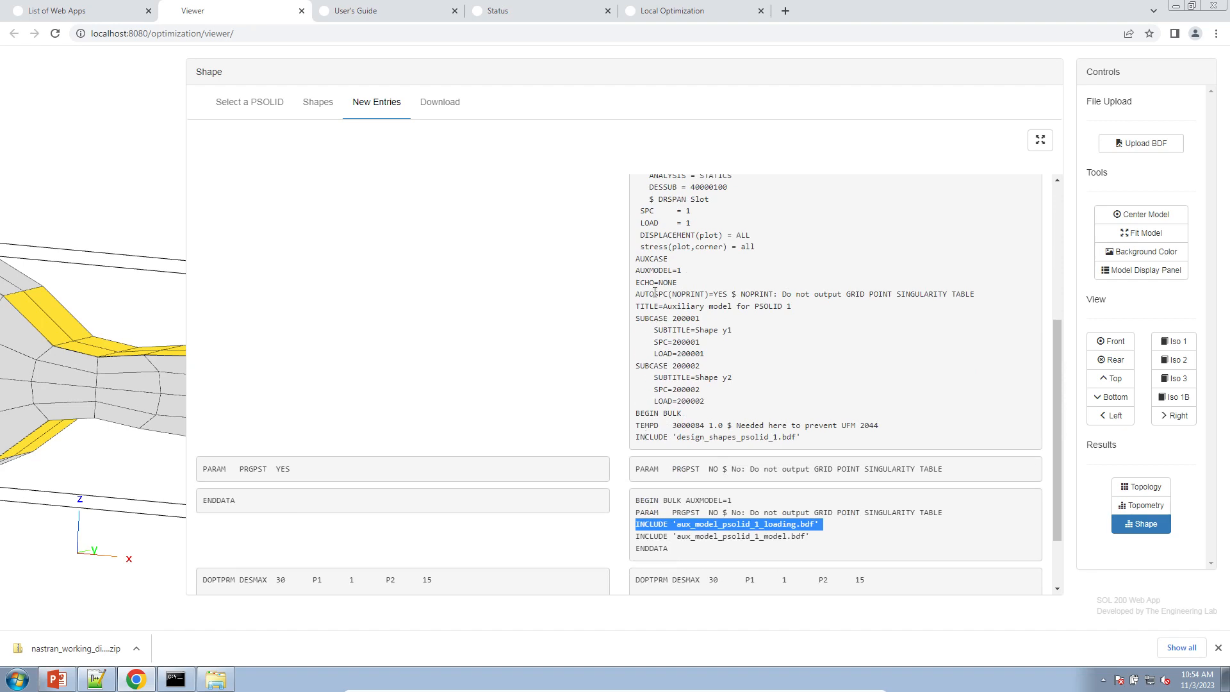
{"action": "left_click_drag", "start_coordinate": [649, 259], "coordinate": [751, 401]}
{"action": "scroll", "coordinate": [694, 422], "scroll_direction": "down", "scroll_amount": 2}
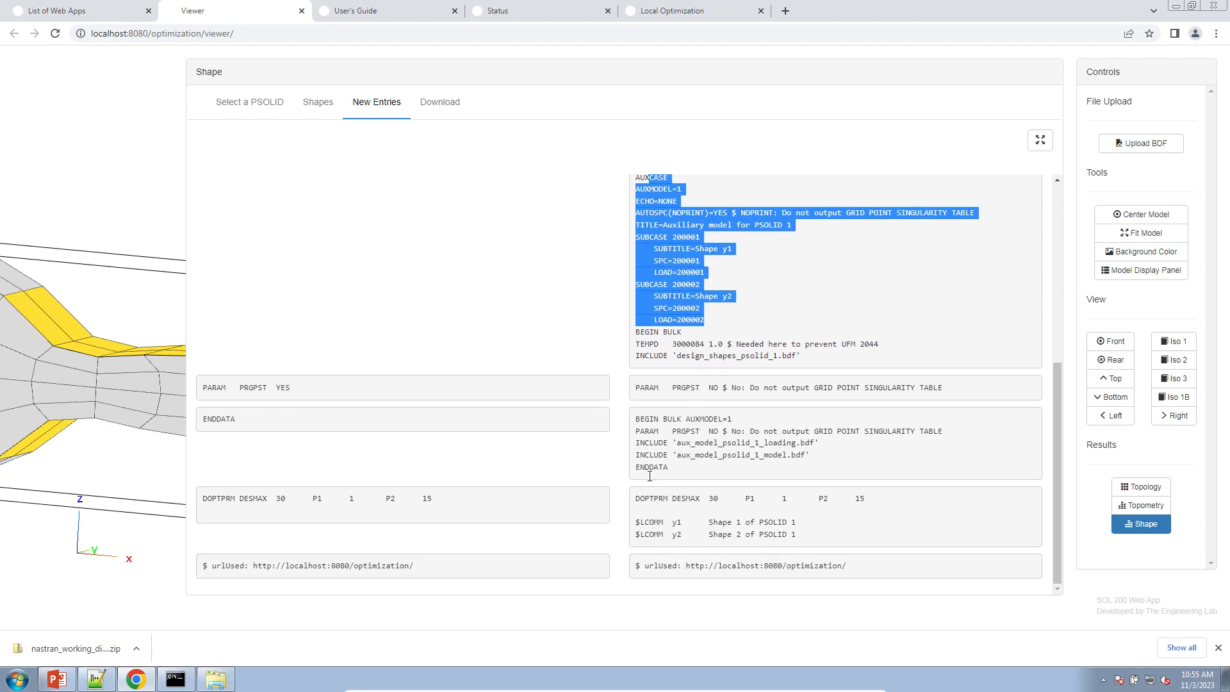
{"action": "left_click", "coordinate": [637, 513]}
- Open design_shapes_psolid_1.bdf from the working directory in Notepad++ and examine its DVBSHAP, DESVAR and BNDGRID entries with enlarged text
{"action": "left_click", "coordinate": [216, 676]}
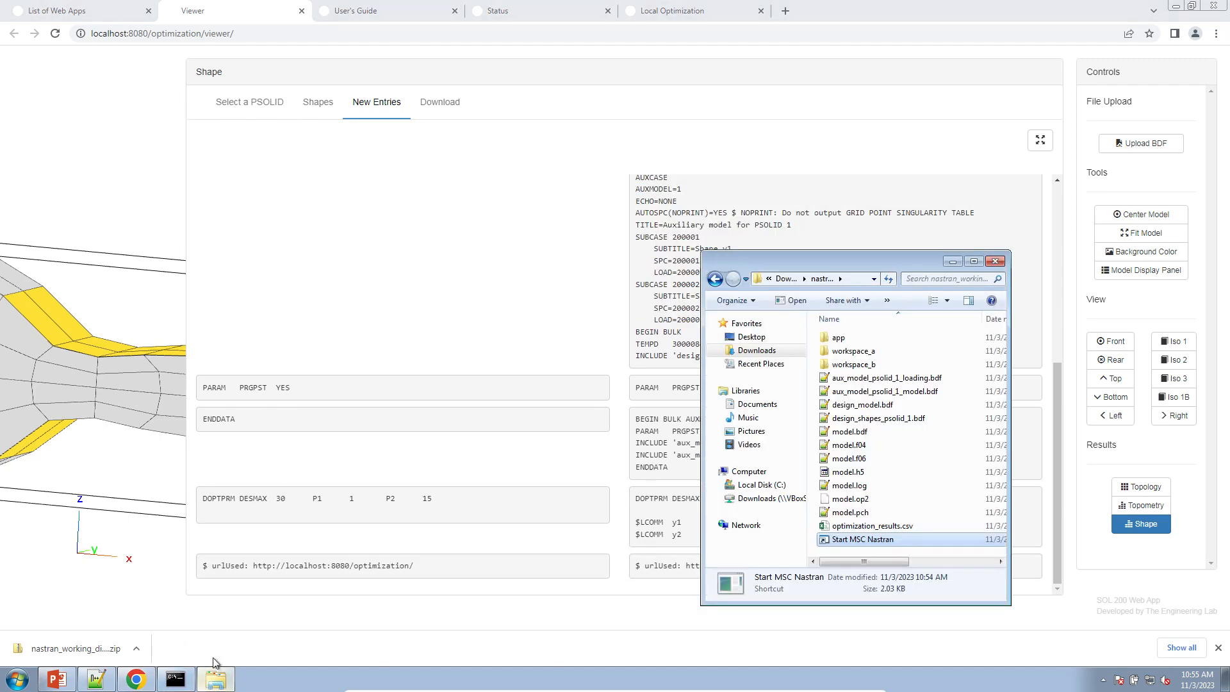
{"action": "double_click", "coordinate": [881, 418]}
{"action": "left_click", "coordinate": [664, 351]}
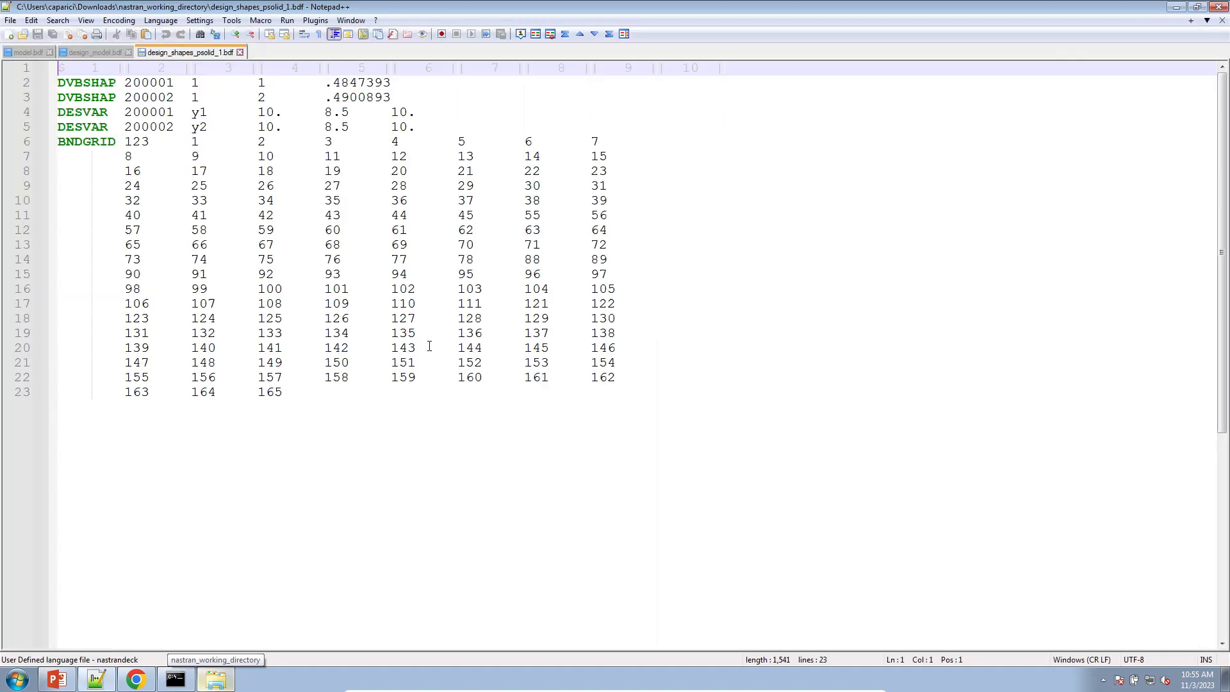
{"action": "left_click_drag", "start_coordinate": [420, 404], "coordinate": [38, 83]}
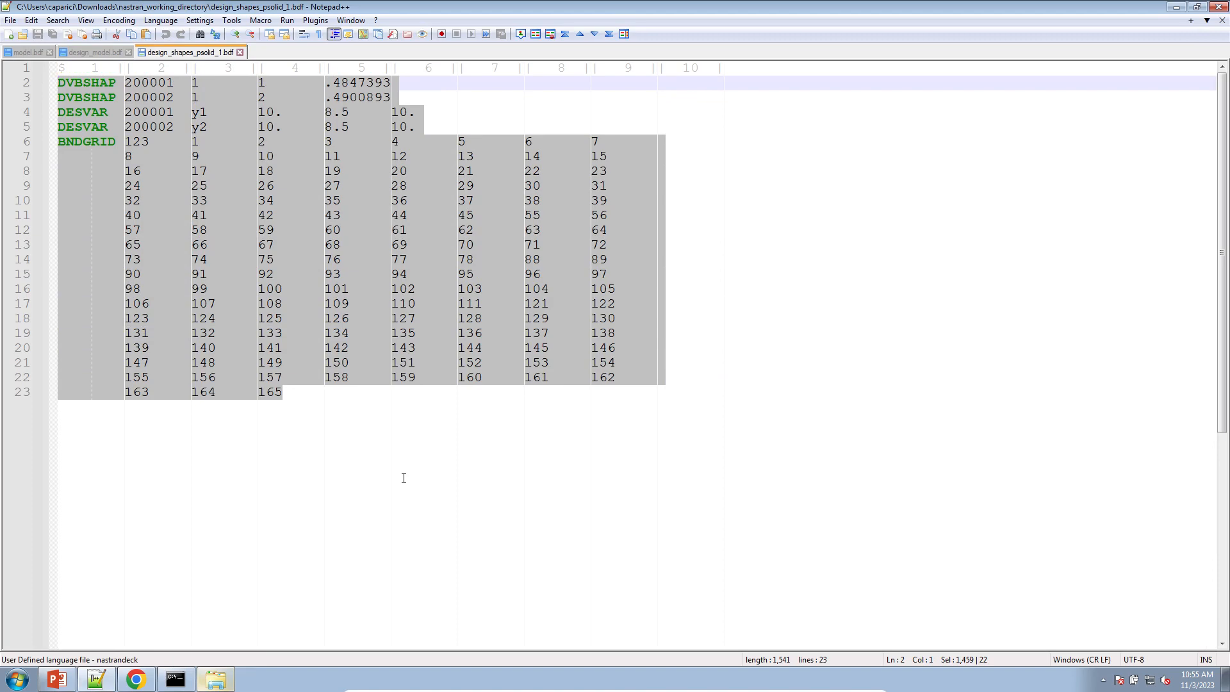
{"action": "scroll", "coordinate": [404, 478], "scroll_direction": "up", "scroll_amount": 3, "text": "ctrl"}
{"action": "left_click", "coordinate": [272, 197]}
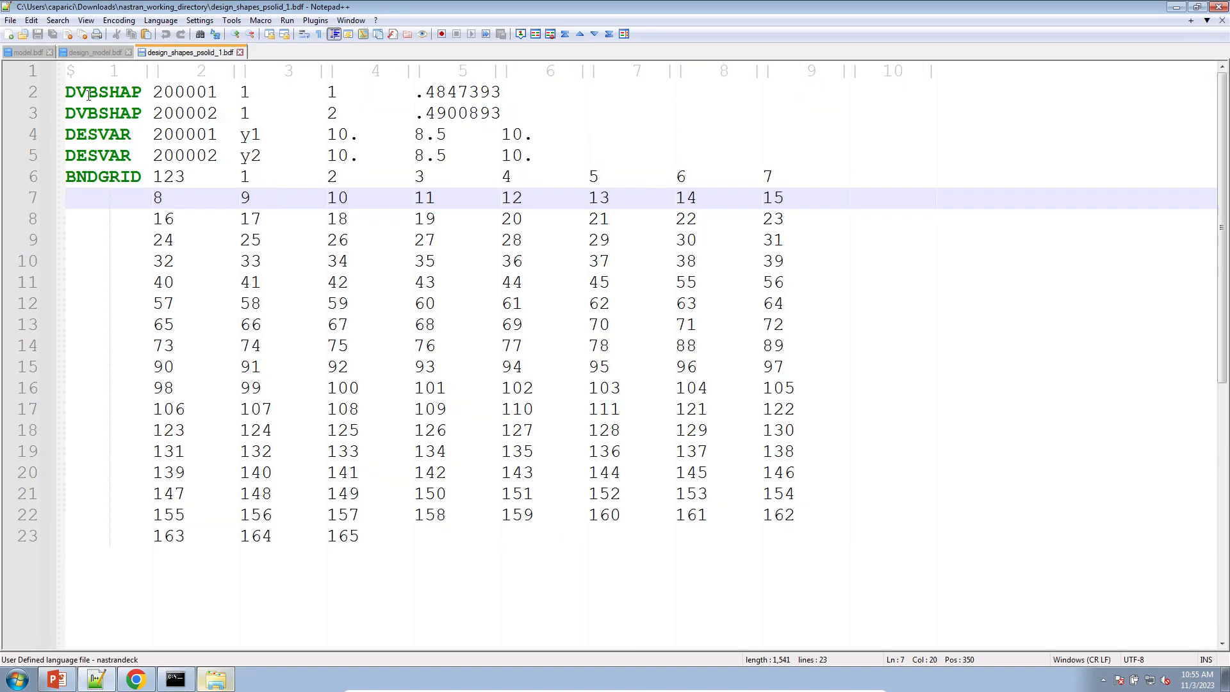
- Copy the two DVBSHAP lines into a new Notepad++ document and replace both scaling factors with 1.0
{"action": "left_click_drag", "start_coordinate": [532, 113], "coordinate": [32, 89]}
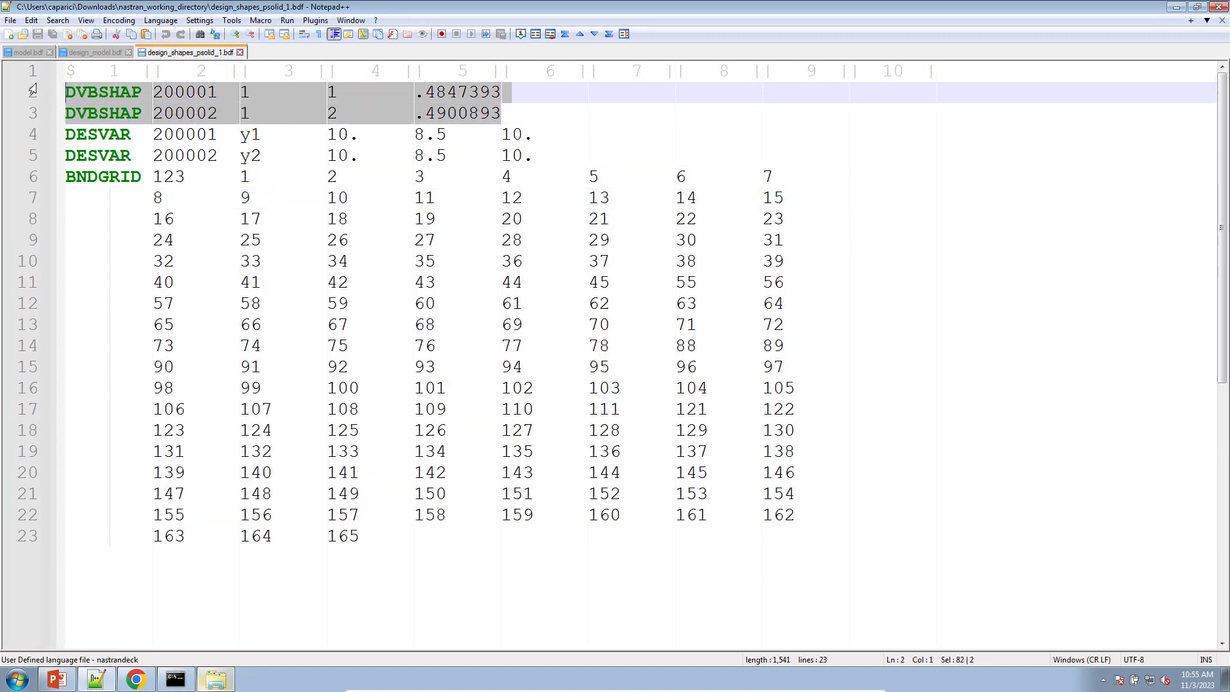
{"action": "key", "text": "ctrl+c"}
{"action": "left_click", "coordinate": [9, 34]}
{"action": "key", "text": "ctrl+v"}
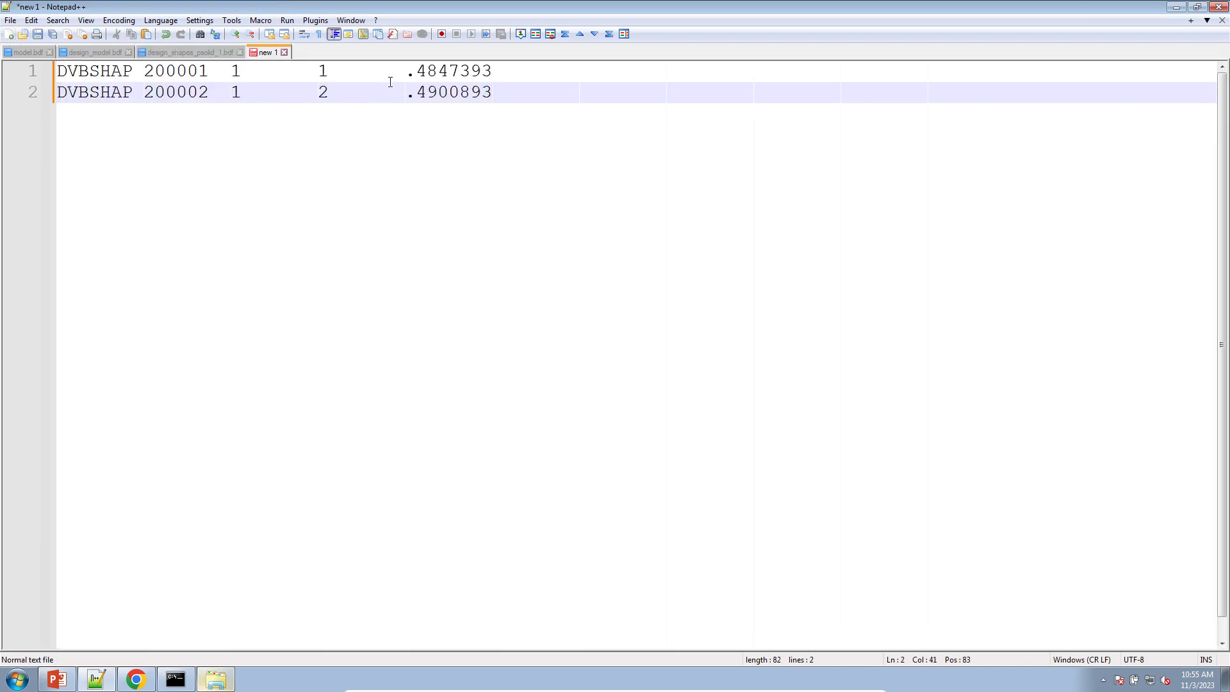
{"action": "left_click", "coordinate": [406, 72]}
{"action": "left_click_drag", "start_coordinate": [408, 73], "coordinate": [491, 92], "text": "alt"}
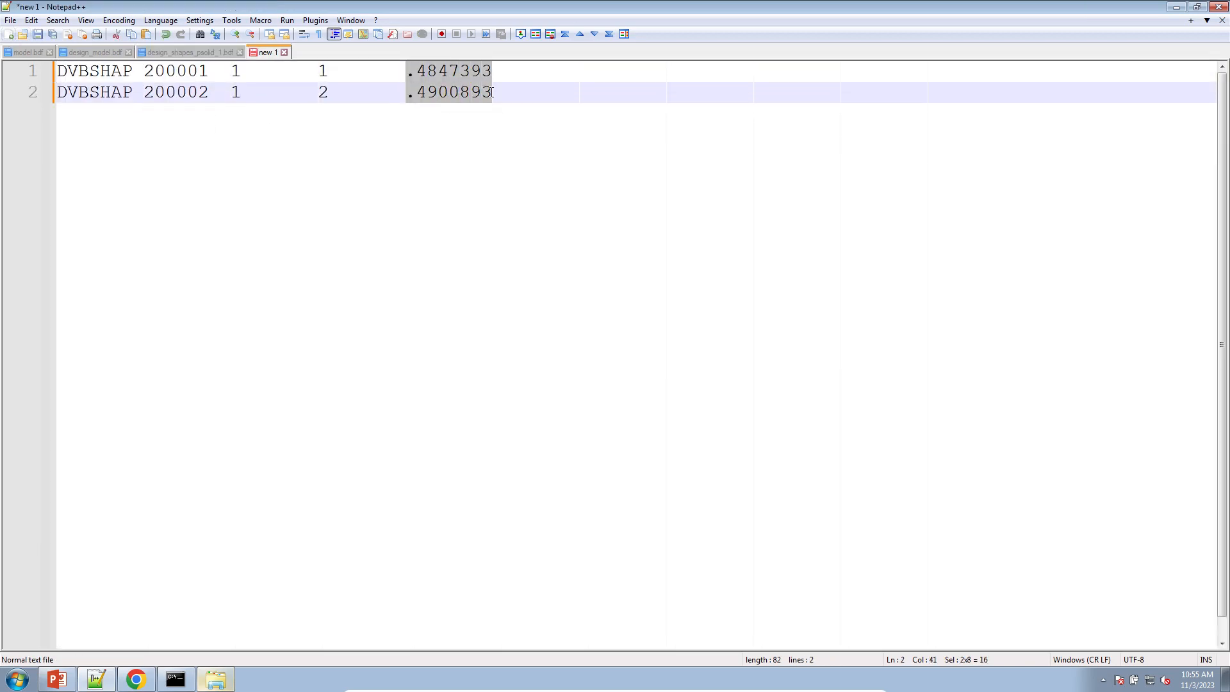
{"action": "type", "text": "1.0"}
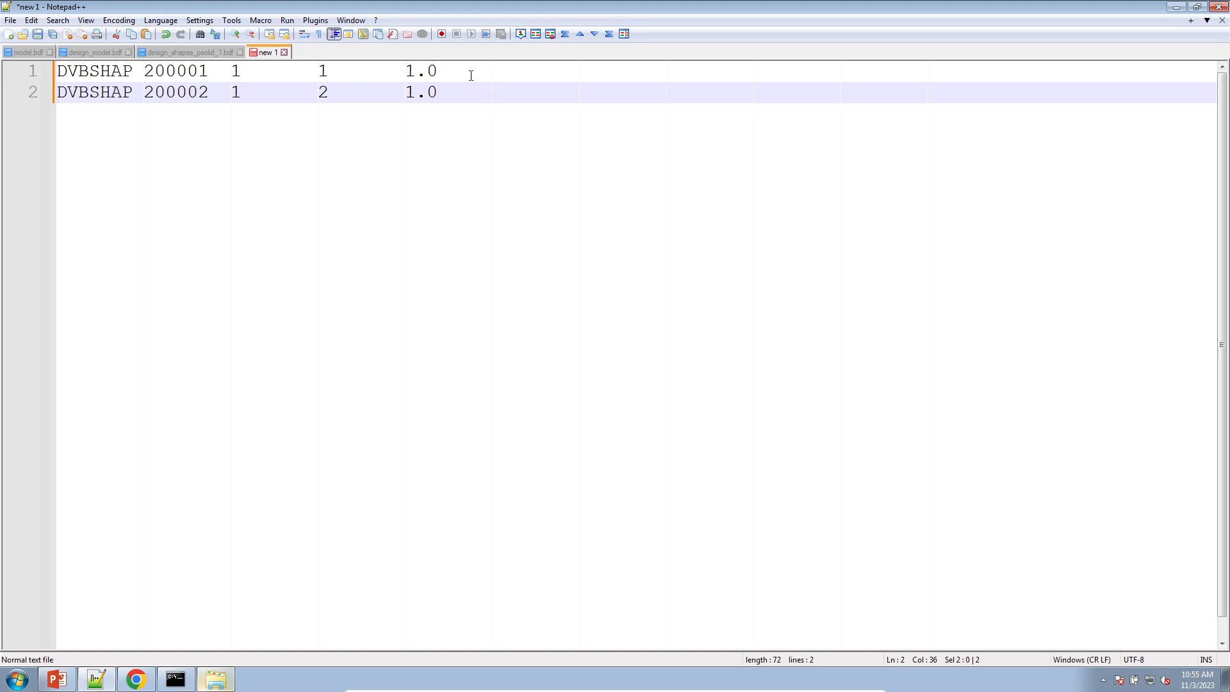
- Check the Generate Shapes and Preview Shape Changes sections of the Viewer's Shapes page in Chrome, and return to Notepad++
{"action": "left_click", "coordinate": [136, 679]}
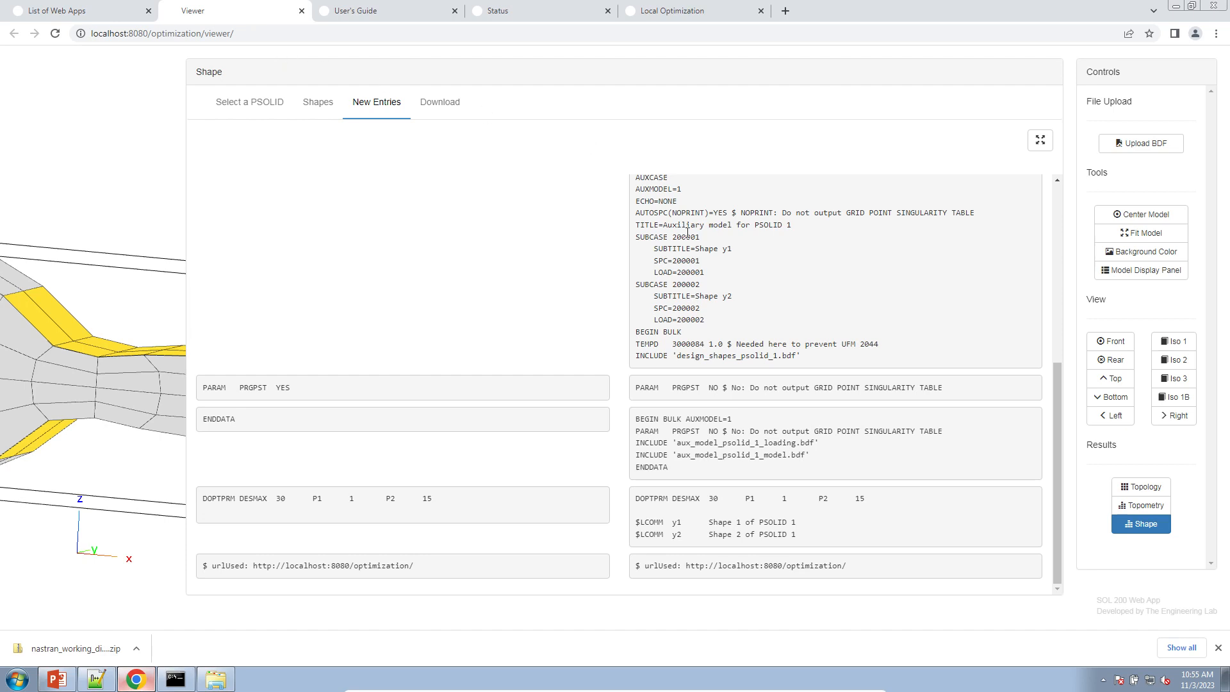
{"action": "left_click", "coordinate": [332, 106]}
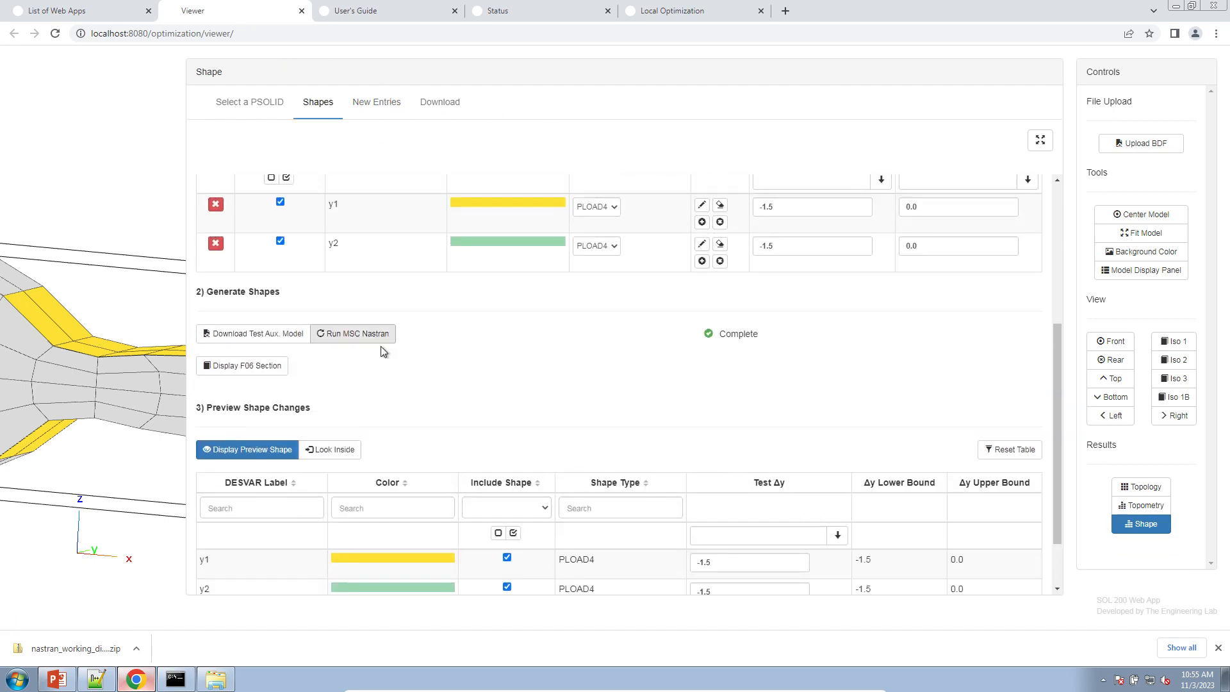
{"action": "left_click", "coordinate": [97, 679]}
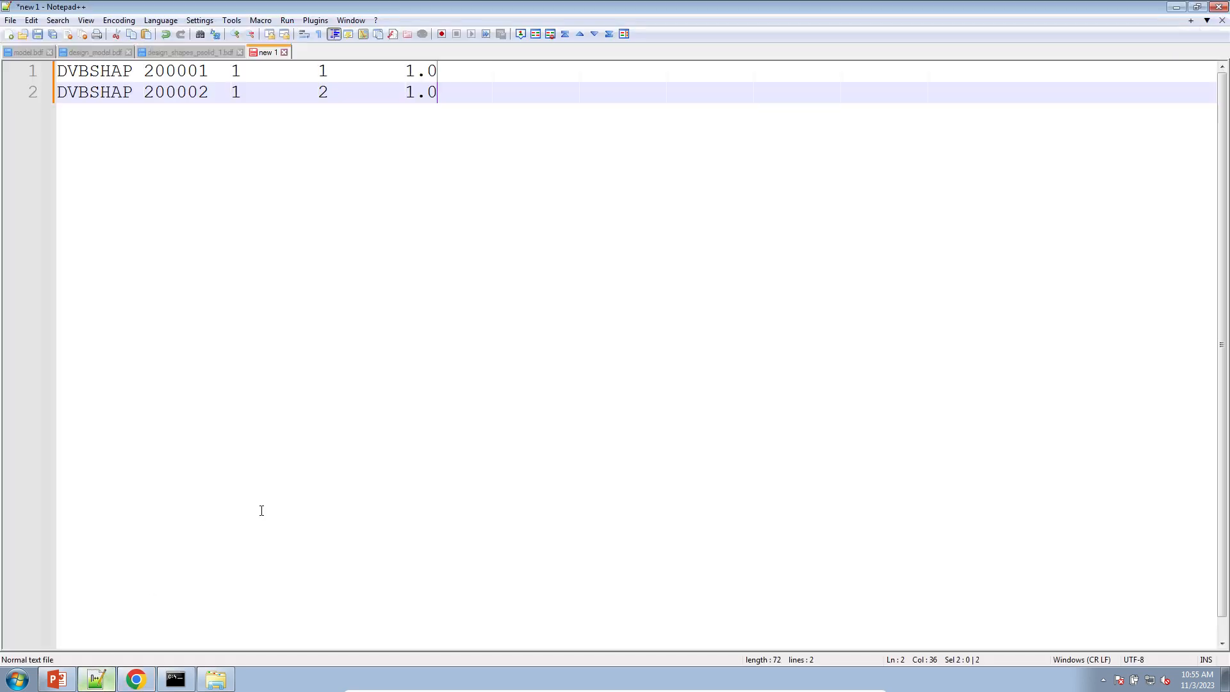
- Restore the copied DVBSHAP lines in the new document with scaling factors .4847393 and .4900893
{"action": "left_click", "coordinate": [189, 52]}
{"action": "left_click", "coordinate": [266, 51]}
{"action": "key", "text": "BackSpace"}
{"action": "key", "text": "BackSpace"}
{"action": "key", "text": "BackSpace"}
{"action": "key", "text": "ctrl+v"}
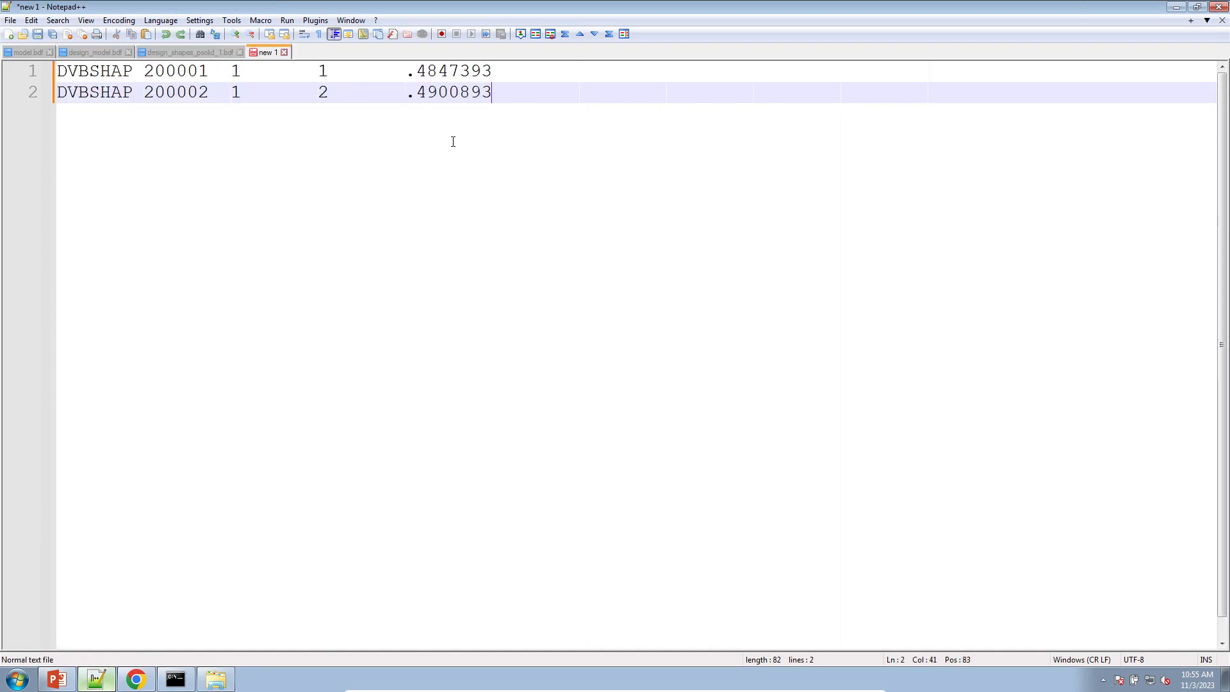
- Replace the .4847393 and .4900893 scaling factors on the two DVBSHAP lines with 1.0 as one column edit
{"action": "left_click_drag", "start_coordinate": [408, 70], "coordinate": [494, 96], "text": "alt"}
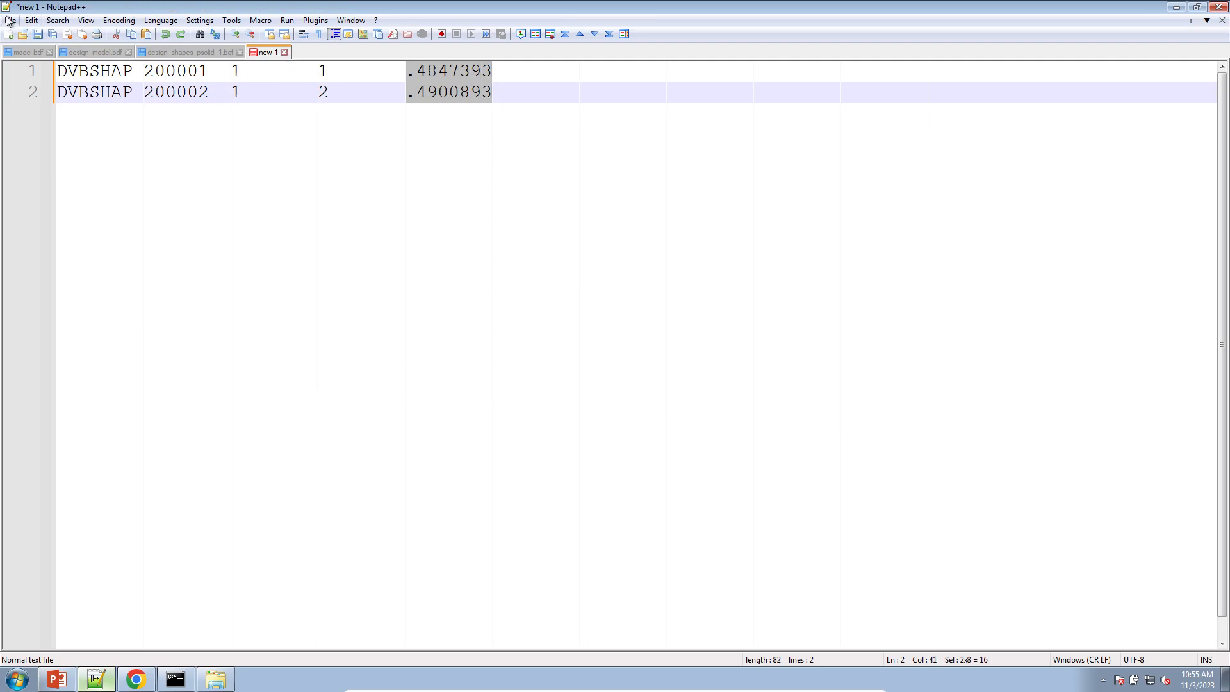
{"action": "left_click", "coordinate": [30, 21]}
{"action": "left_click", "coordinate": [52, 35]}
{"action": "left_click", "coordinate": [431, 91]}
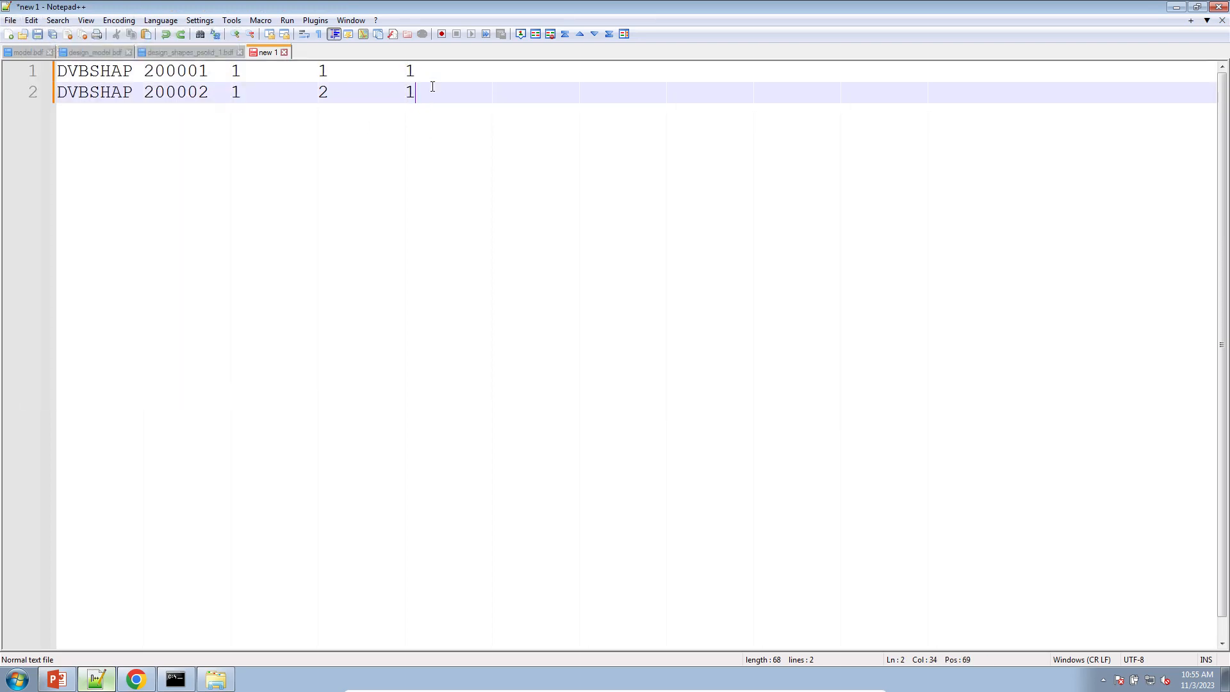
{"action": "left_click", "coordinate": [423, 74]}
{"action": "left_click_drag", "start_coordinate": [415, 72], "coordinate": [415, 91], "text": "alt"}
{"action": "type", "text": ".0"}
- Switch to the ws_shape_dsoug6.pptx presentation in PowerPoint and go to slide 53, "Why the scaling factor on DVBSHAP?"
{"action": "left_click", "coordinate": [57, 679]}
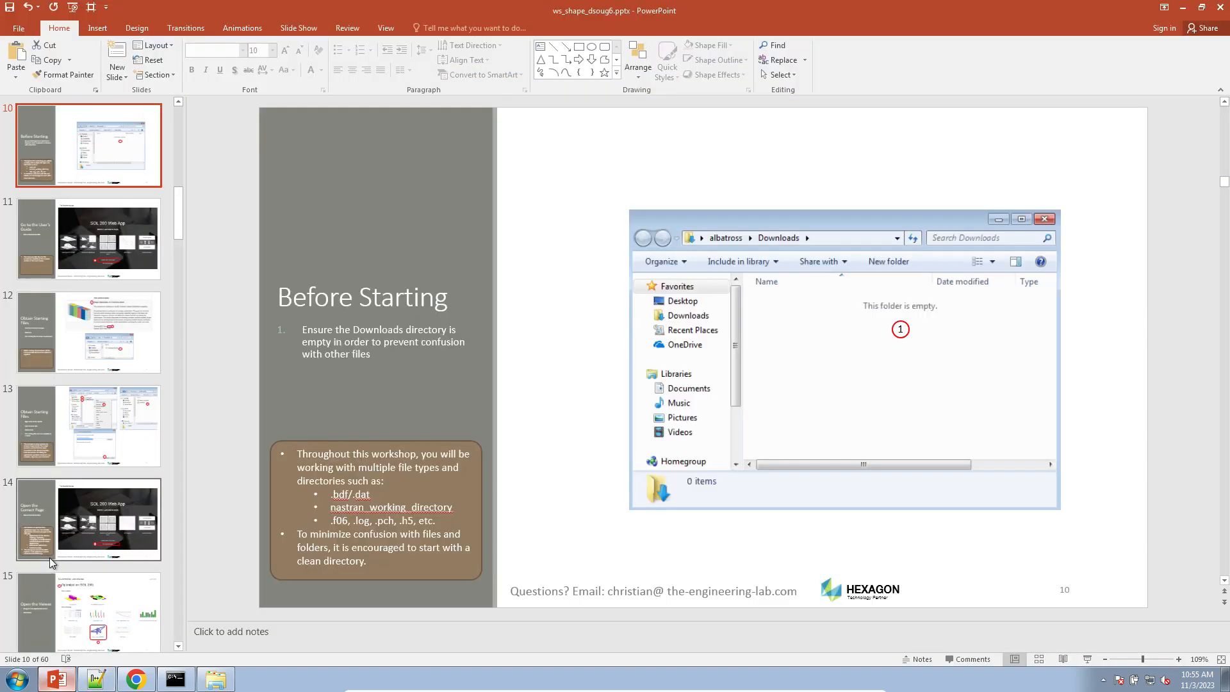
{"action": "scroll", "coordinate": [48, 557], "scroll_direction": "down", "scroll_amount": 3}
{"action": "scroll", "coordinate": [49, 558], "scroll_direction": "down", "scroll_amount": 15}
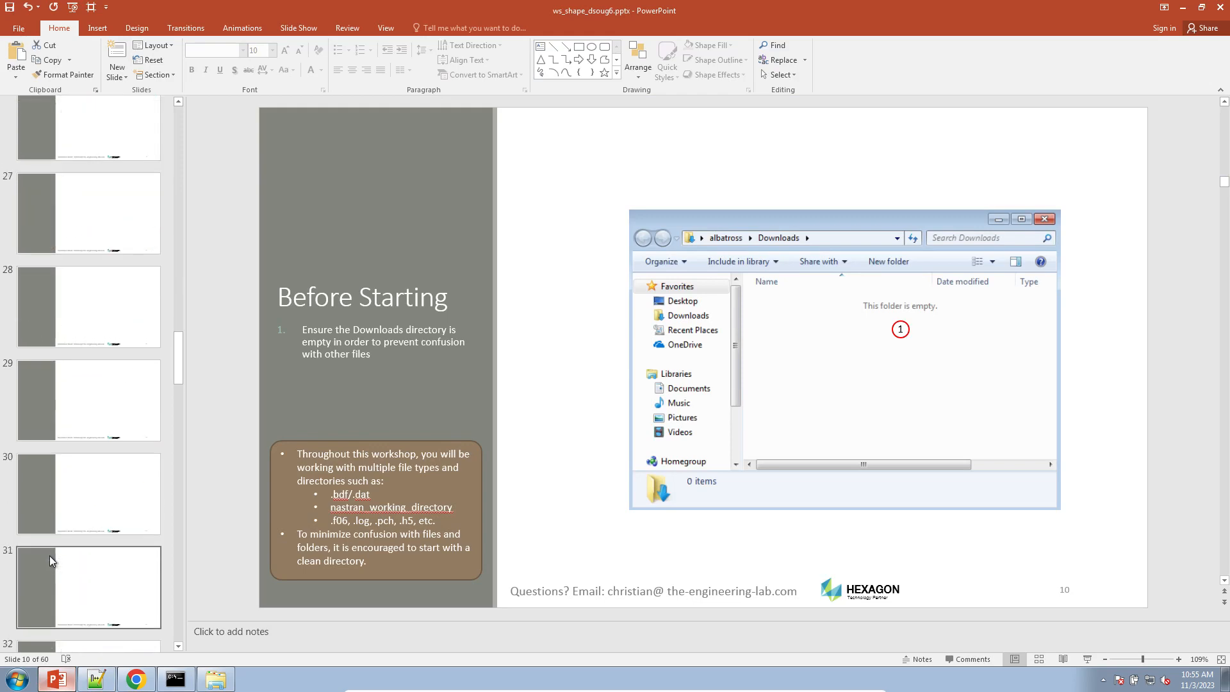
{"action": "scroll", "coordinate": [48, 556], "scroll_direction": "down", "scroll_amount": 6}
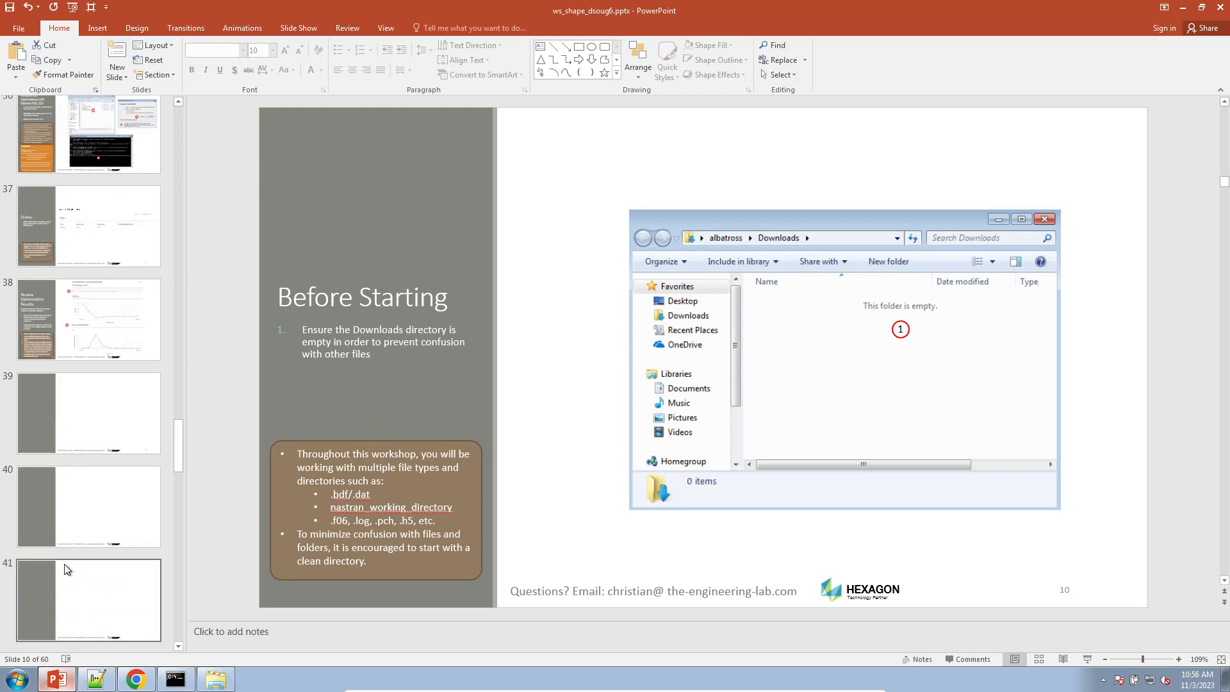
{"action": "scroll", "coordinate": [66, 568], "scroll_direction": "down", "scroll_amount": 6}
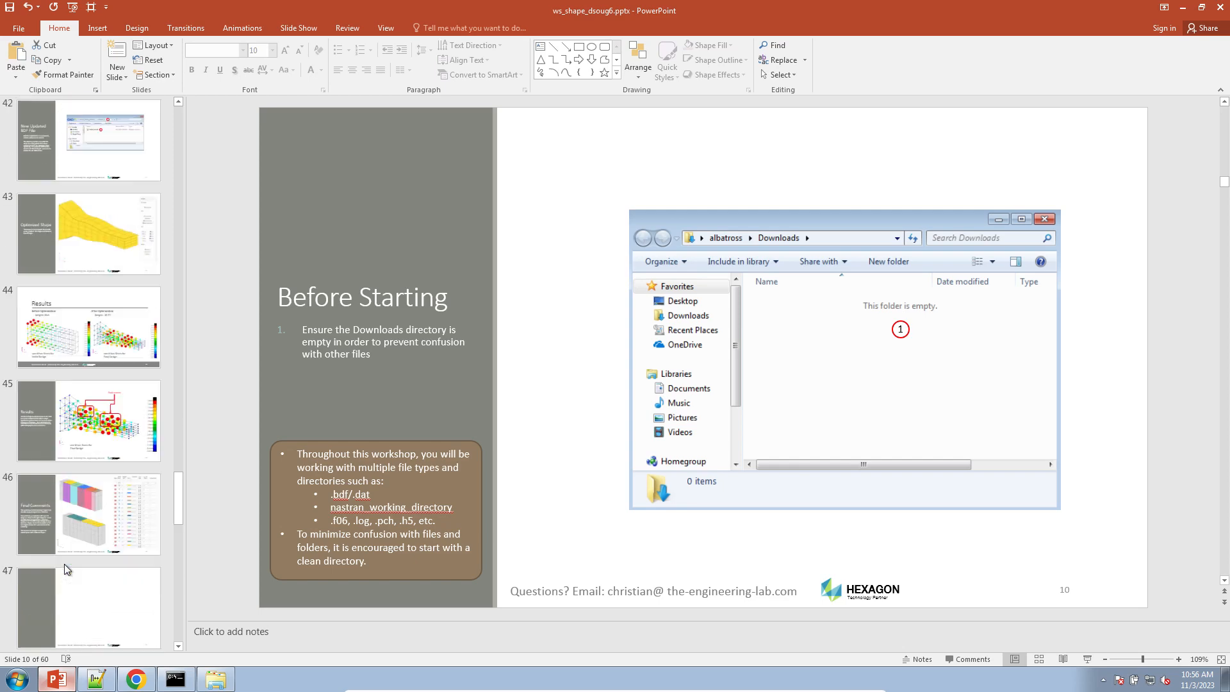
{"action": "scroll", "coordinate": [67, 568], "scroll_direction": "down", "scroll_amount": 7}
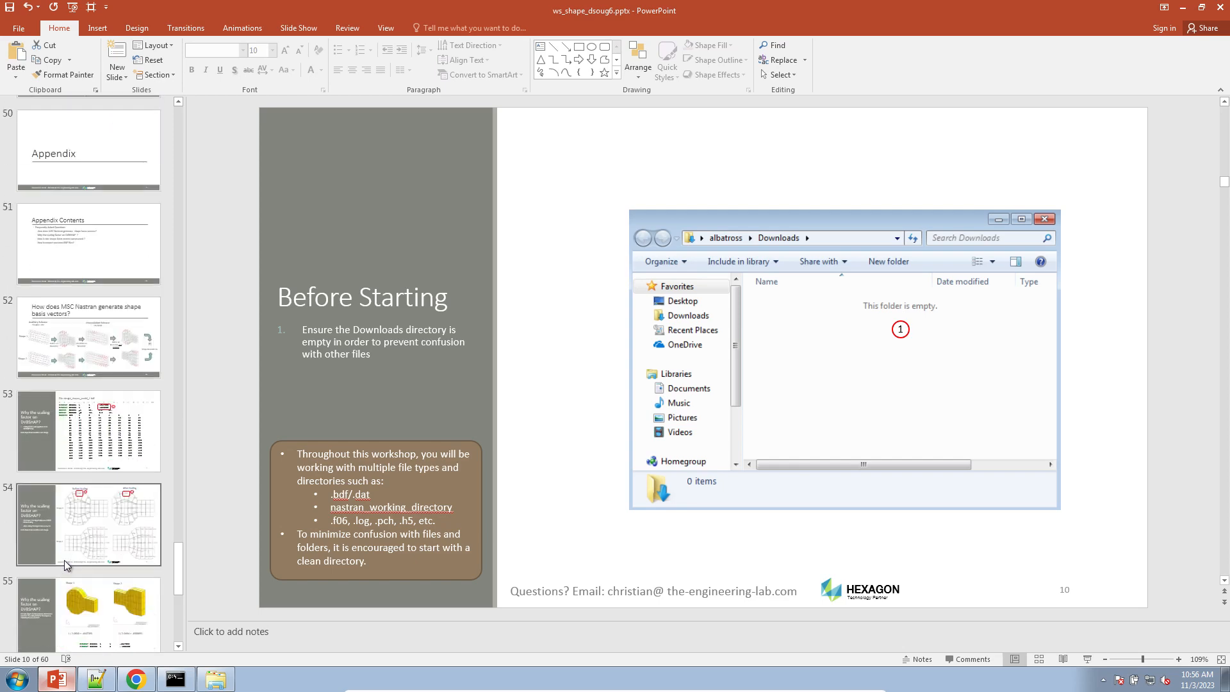
{"action": "left_click", "coordinate": [77, 466]}
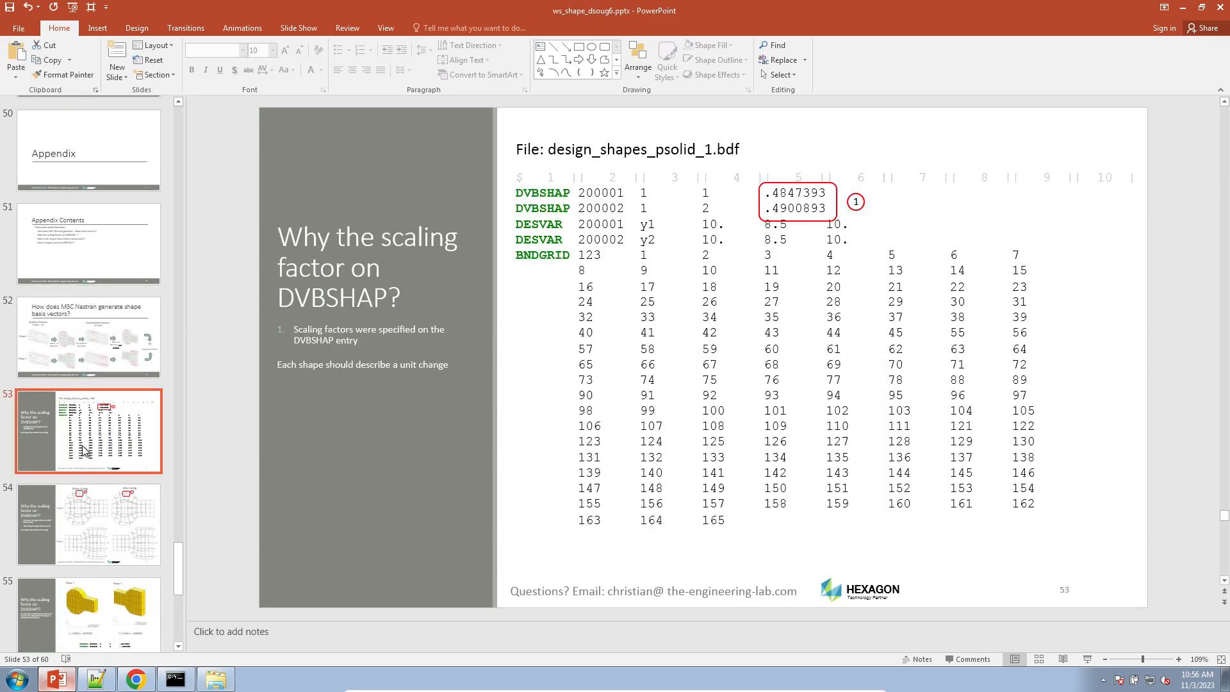
- Examine the circled scaling factors on slide 53 and the before and after scaling plots of both shapes on slide 54
{"action": "left_click", "coordinate": [789, 194]}
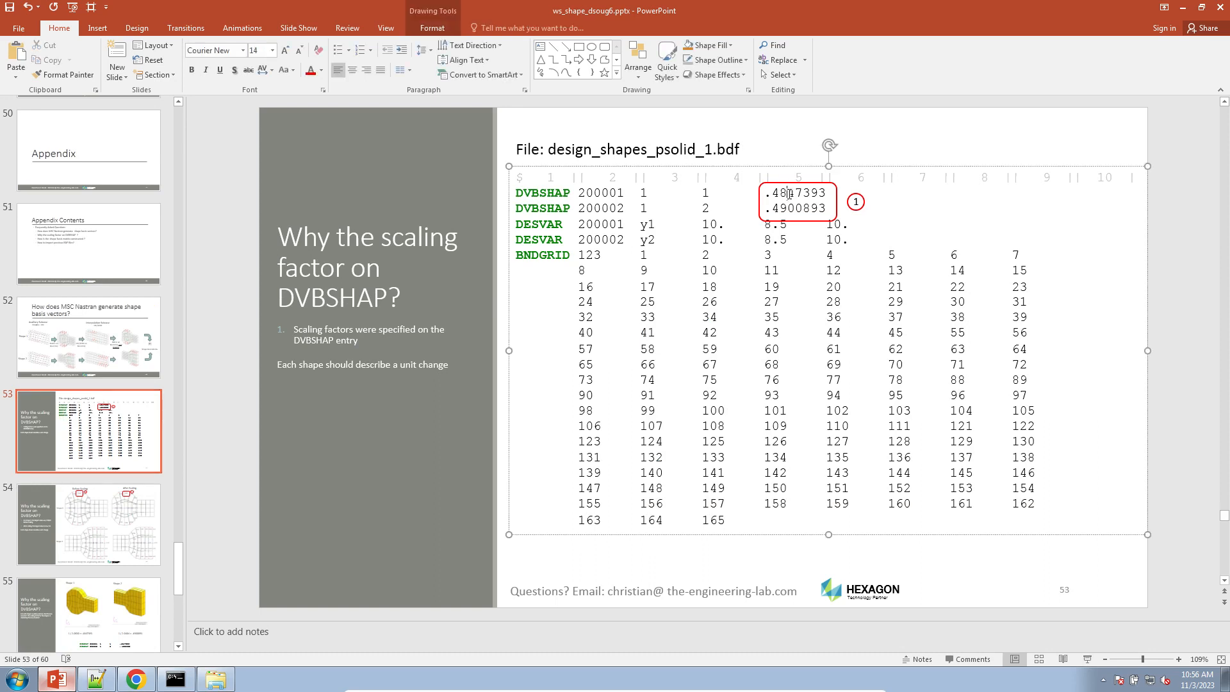
{"action": "left_click", "coordinate": [90, 472]}
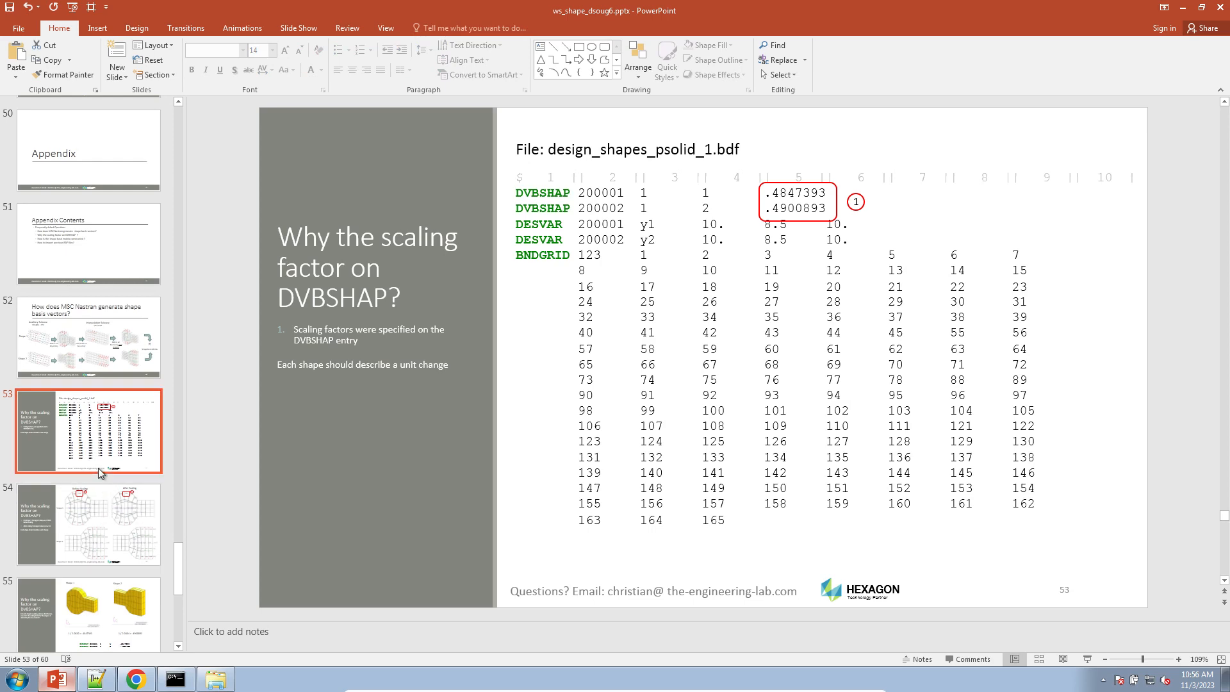
{"action": "left_click", "coordinate": [105, 490]}
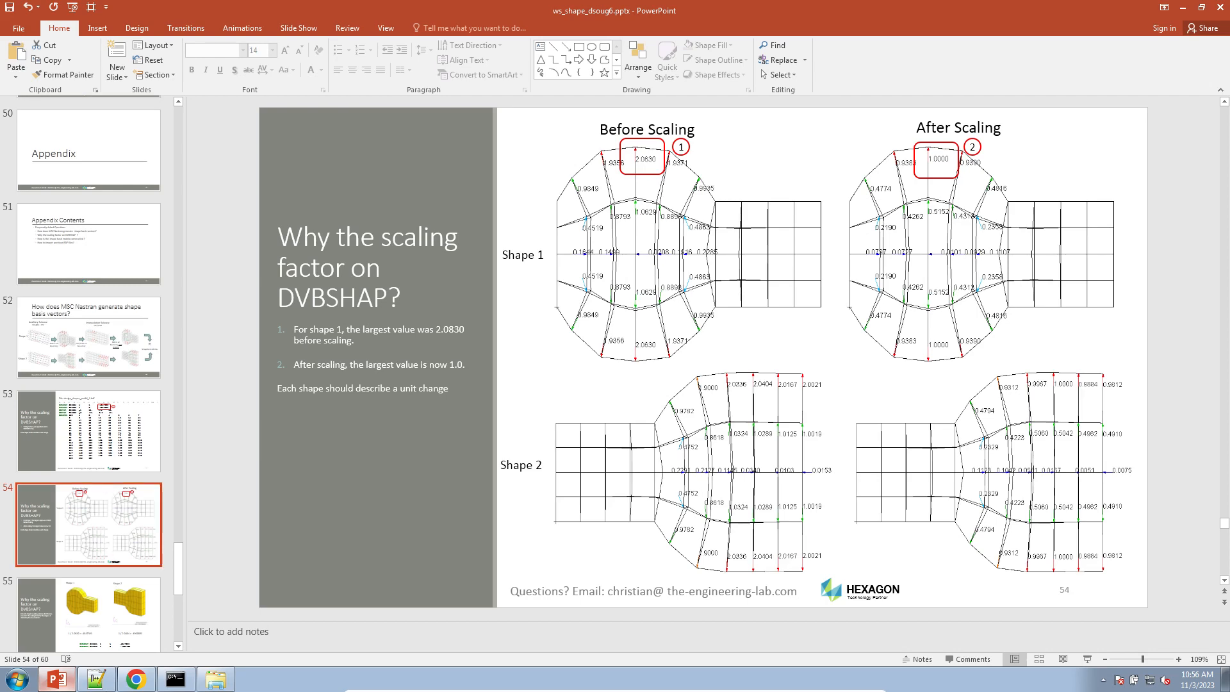
- Switch to the Local Optimization results page in Chrome, skim its plots and dismiss the downloads bar
{"action": "left_click", "coordinate": [135, 679]}
{"action": "left_click", "coordinate": [516, 11]}
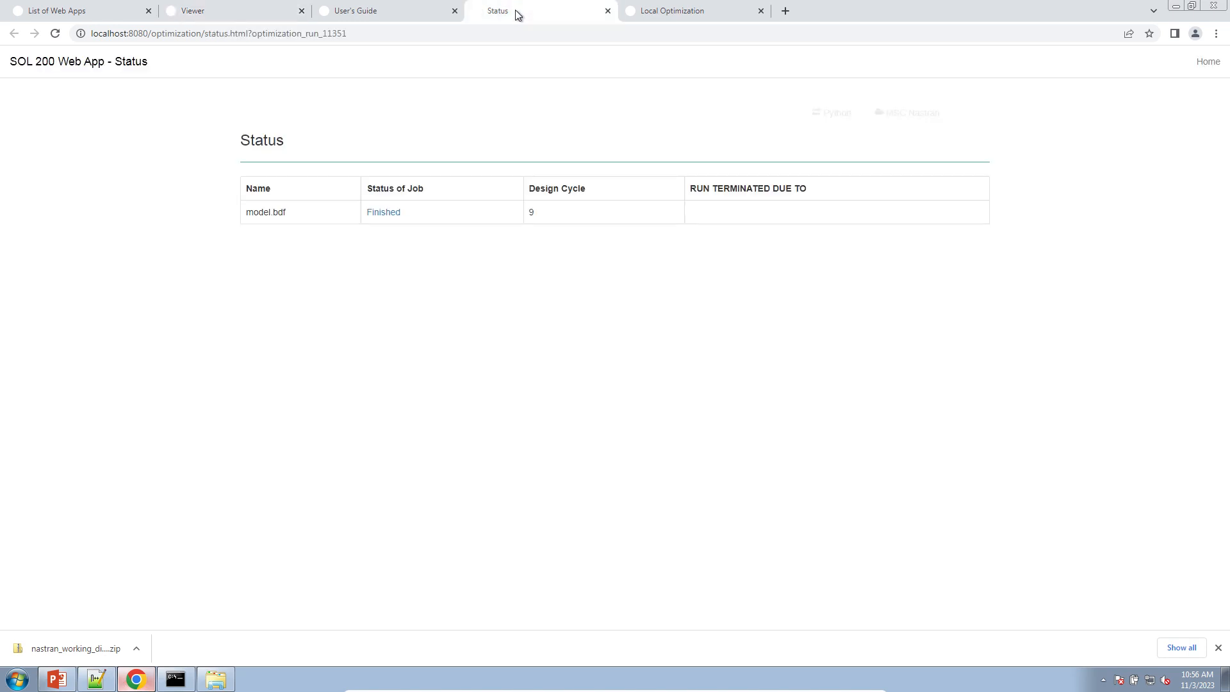
{"action": "left_click", "coordinate": [672, 12]}
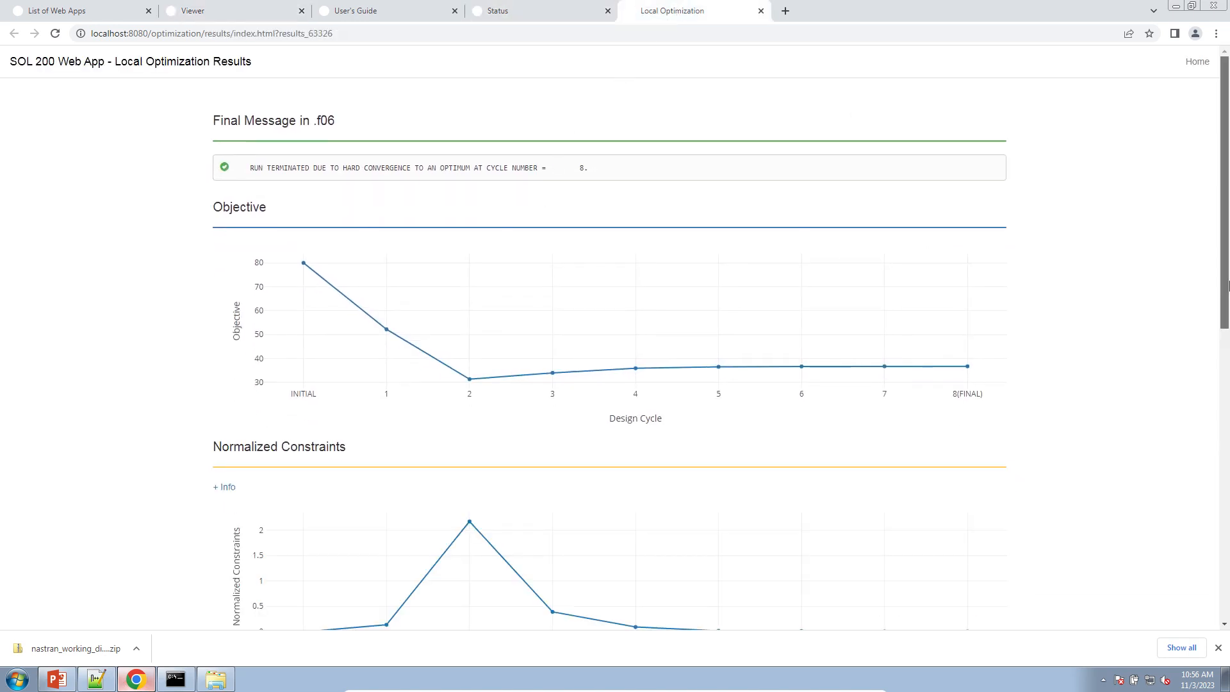
{"action": "scroll", "coordinate": [1198, 327], "scroll_direction": "down", "scroll_amount": 4}
{"action": "scroll", "coordinate": [1201, 332], "scroll_direction": "up", "scroll_amount": 2}
{"action": "scroll", "coordinate": [1195, 307], "scroll_direction": "up", "scroll_amount": 2}
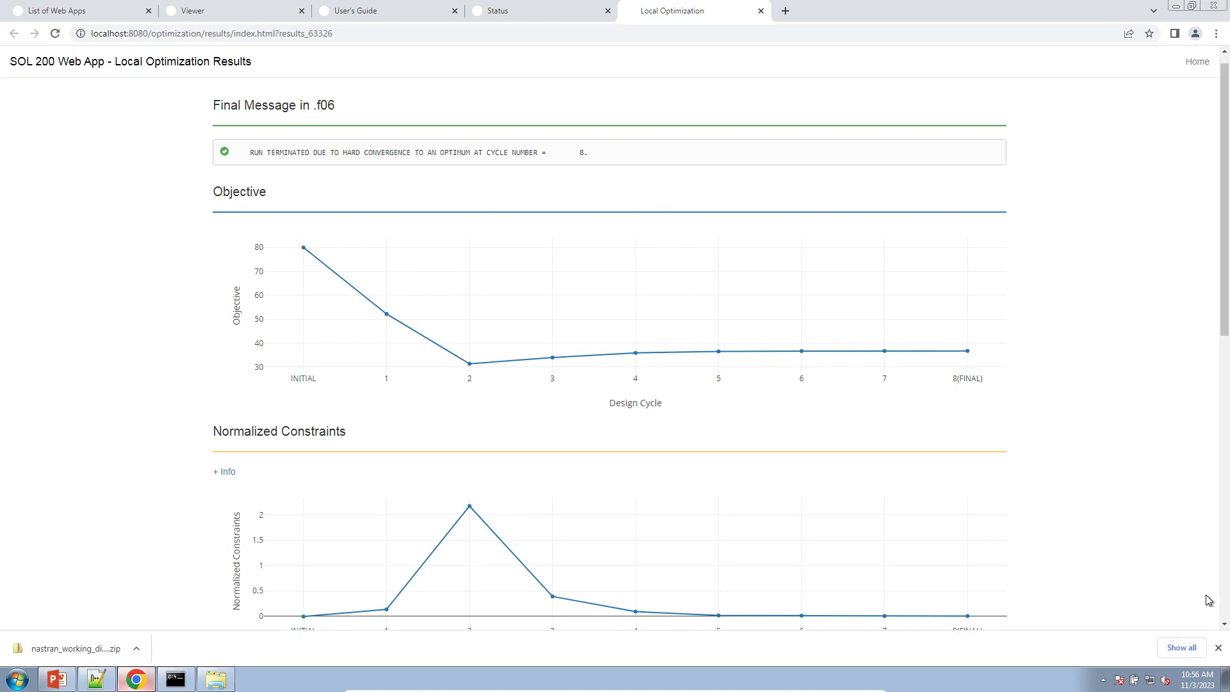
{"action": "left_click", "coordinate": [1218, 648]}
- Inspect the Objective plot at the initial and final design cycles and highlight the final message in the .f06
{"action": "mouse_move", "coordinate": [295, 245]}
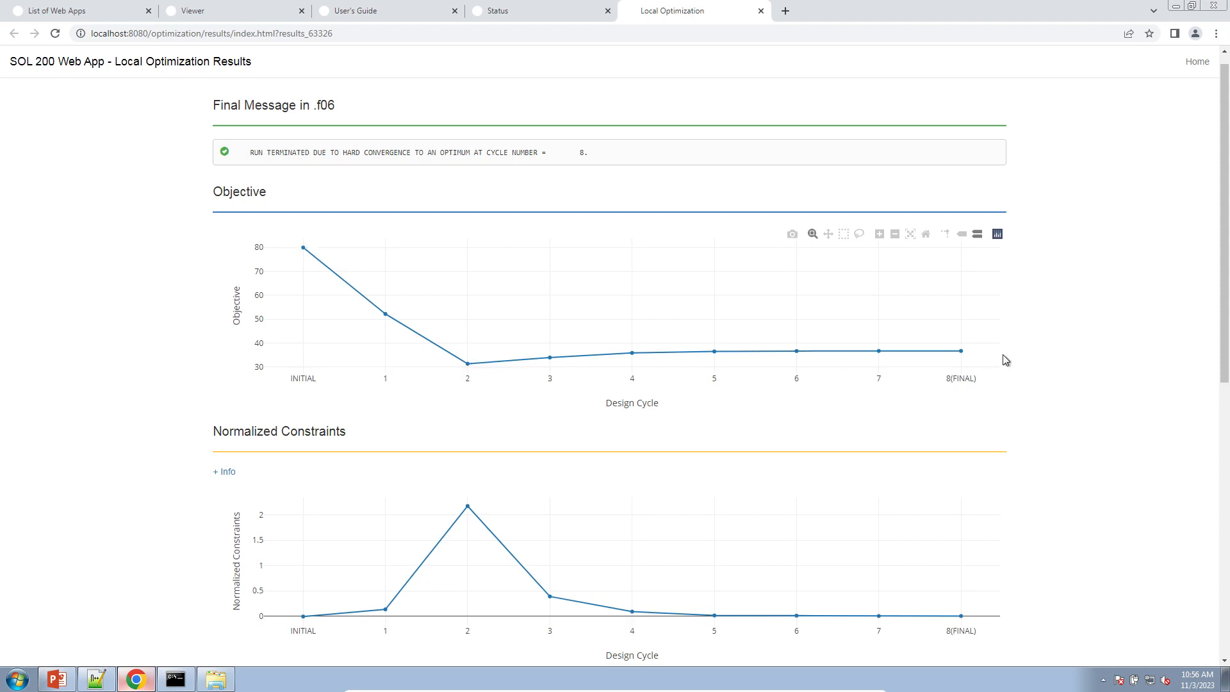
{"action": "mouse_move", "coordinate": [958, 347]}
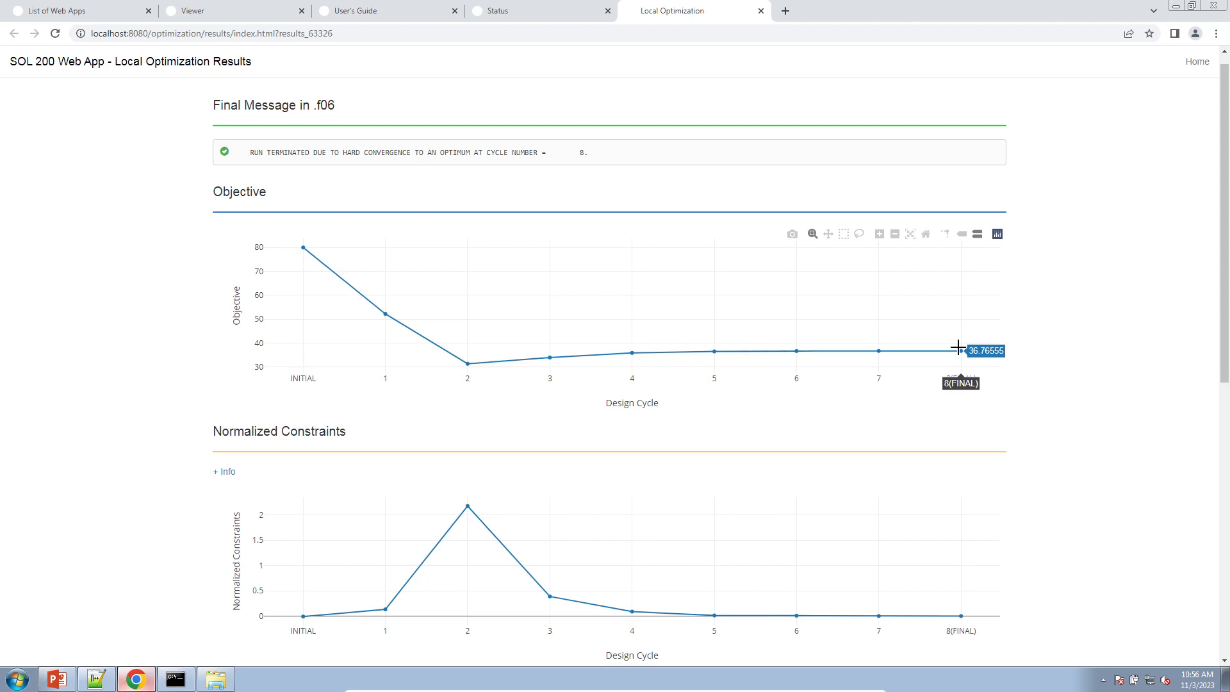
{"action": "scroll", "coordinate": [270, 347], "scroll_direction": "down", "scroll_amount": 4}
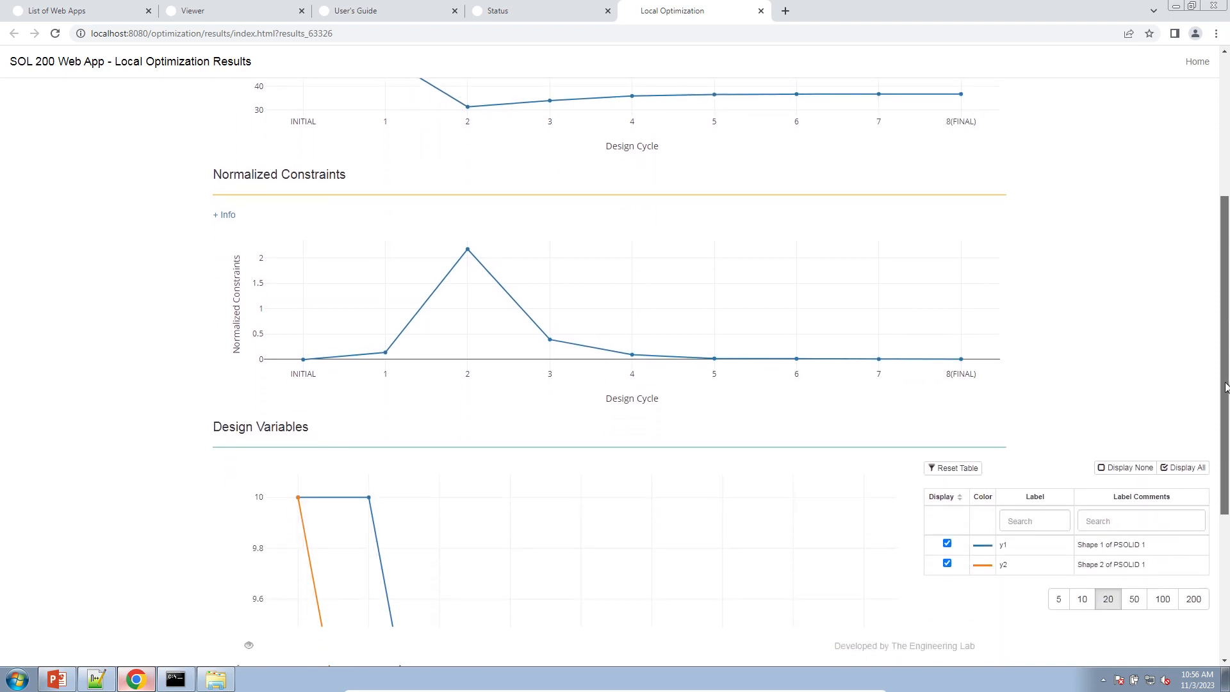
{"action": "mouse_move", "coordinate": [299, 361]}
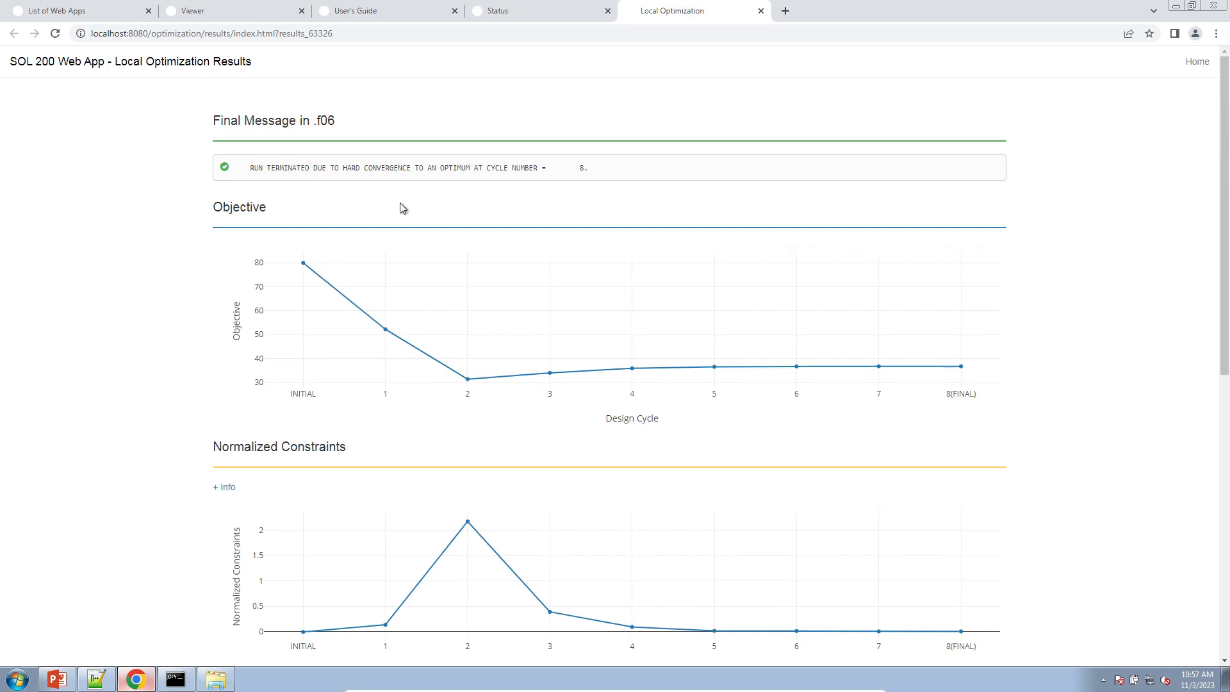
{"action": "triple_click", "coordinate": [373, 171]}
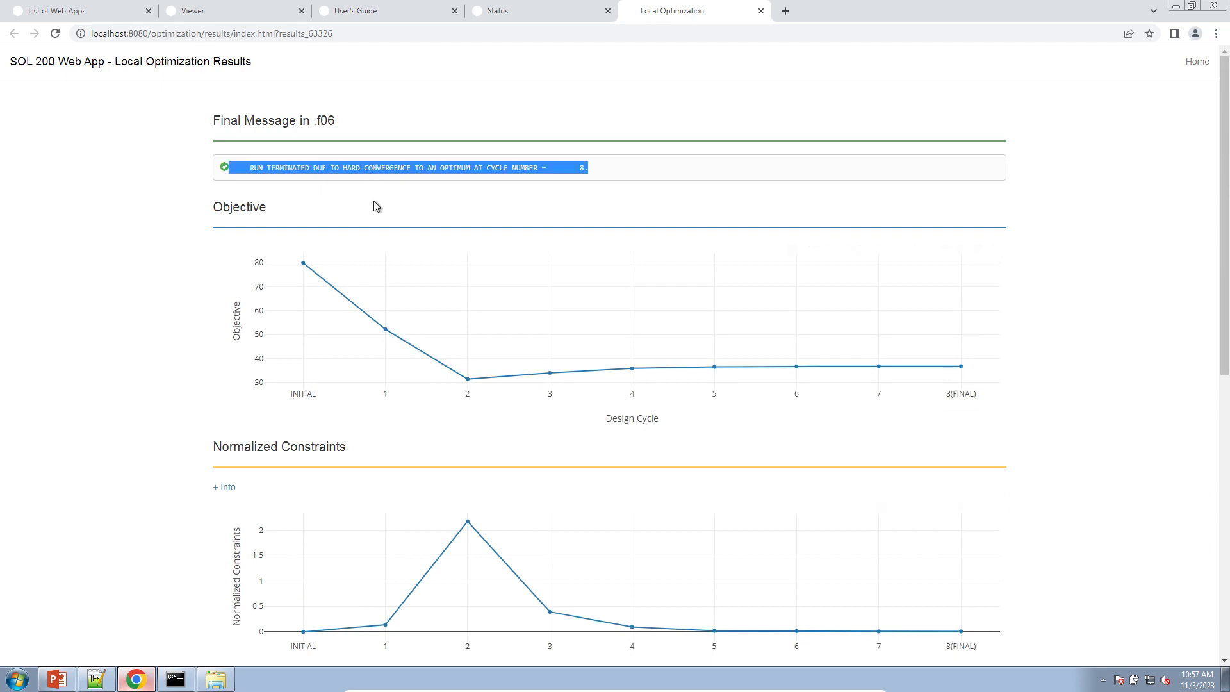
- Inspect the Normalized Constraints plot values from the initial design cycle through the final one
{"action": "scroll", "coordinate": [374, 201], "scroll_direction": "down", "scroll_amount": 2}
{"action": "mouse_move", "coordinate": [301, 505]}
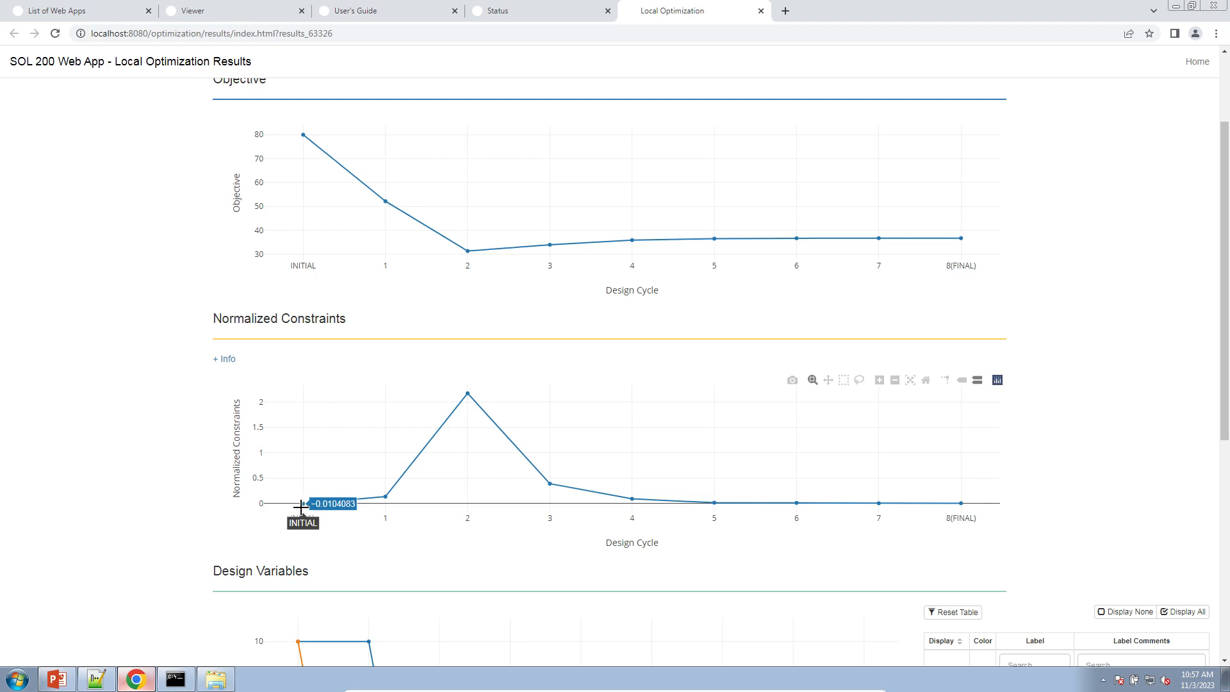
{"action": "mouse_move", "coordinate": [383, 503]}
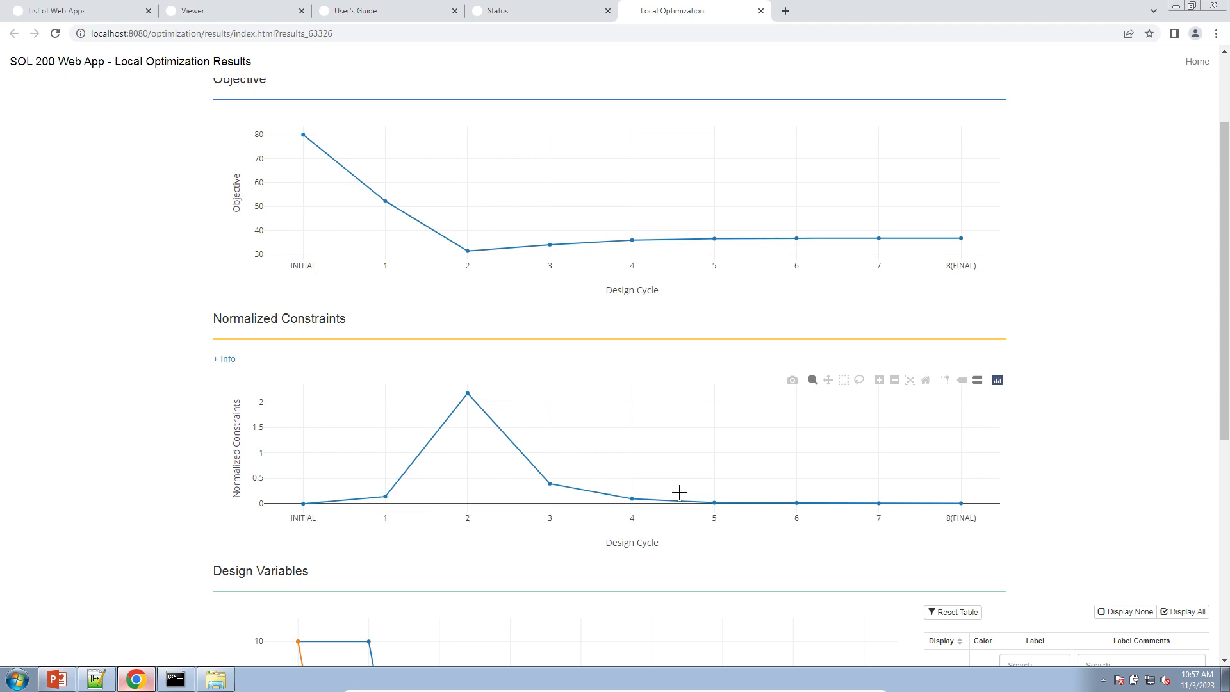
{"action": "mouse_move", "coordinate": [702, 496]}
{"action": "mouse_move", "coordinate": [965, 503]}
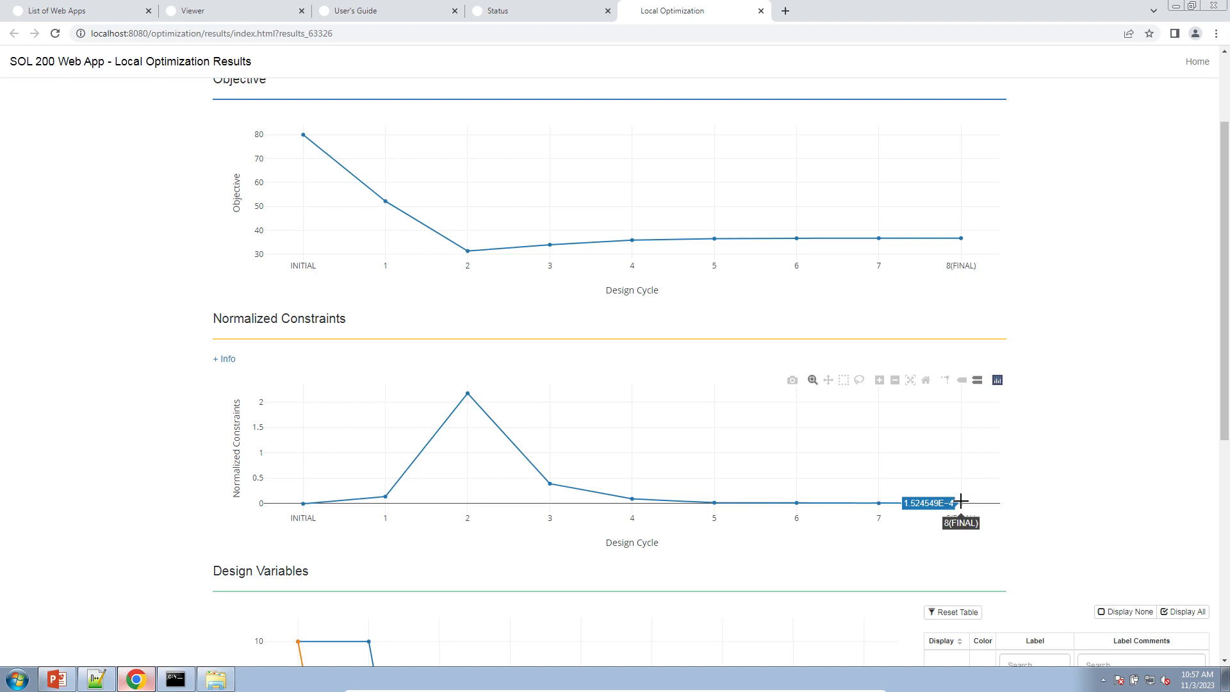
- Inspect the y1 and y2 values at the first design cycles in the Design Variables plot
{"action": "left_click_drag", "start_coordinate": [1223, 325], "coordinate": [1197, 554]}
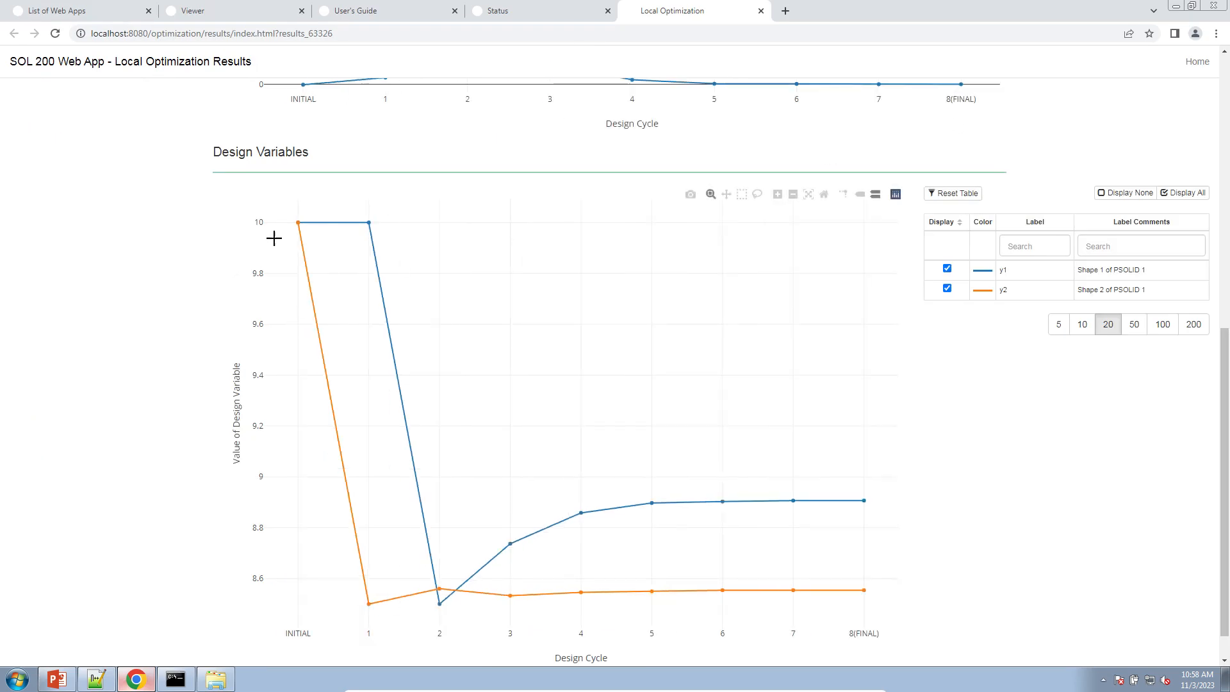
{"action": "mouse_move", "coordinate": [293, 222]}
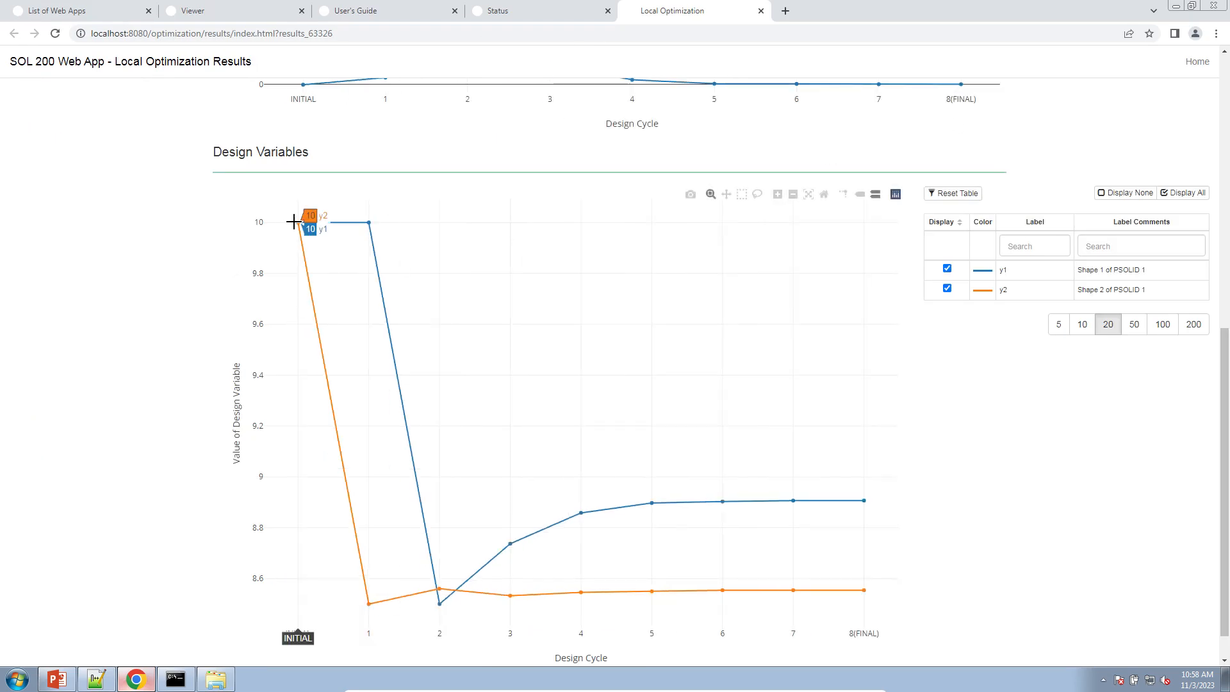
{"action": "mouse_move", "coordinate": [368, 223]}
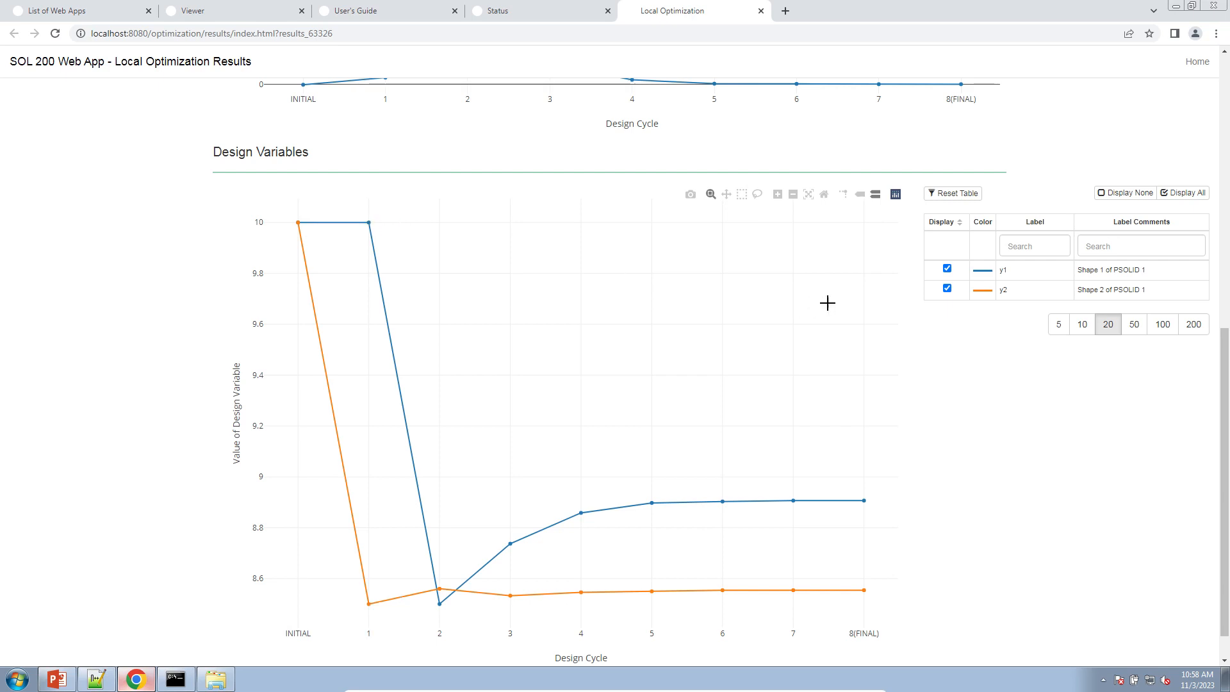
- Hide y2 from the Design Variables plot and redraw the chart by resizing the browser window and maximizing it again
{"action": "left_click", "coordinate": [947, 288]}
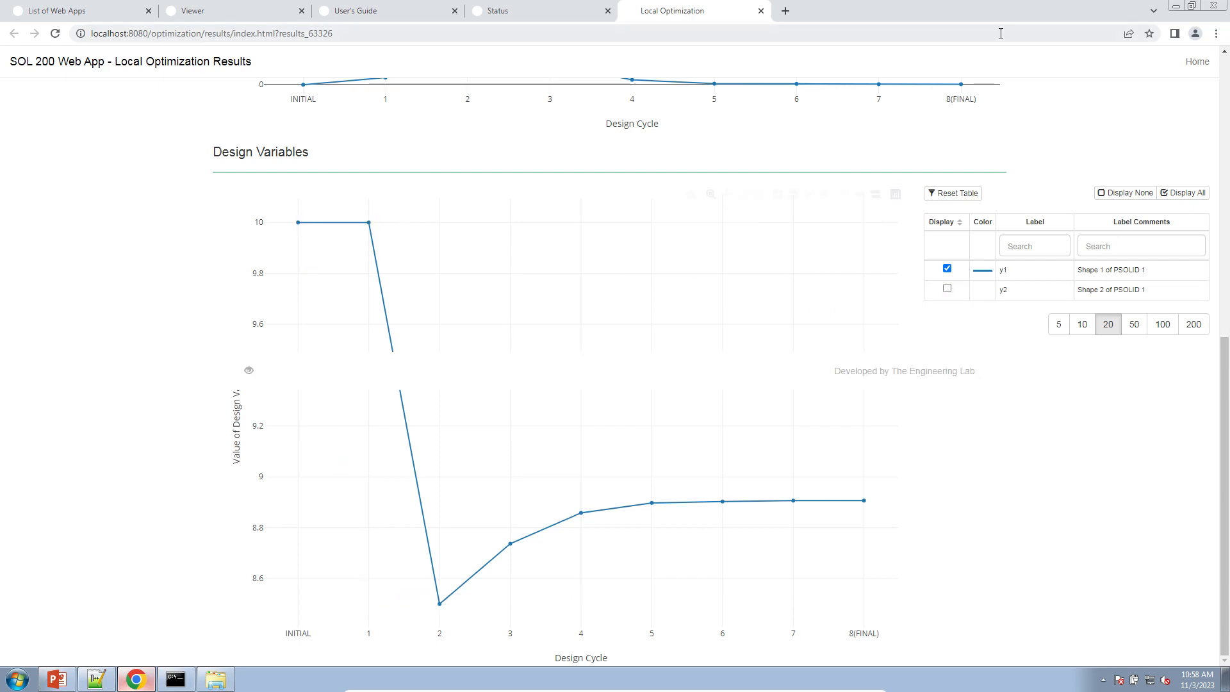
{"action": "left_click_drag", "start_coordinate": [996, 19], "coordinate": [1107, 58]}
{"action": "double_click", "coordinate": [1111, 61]}
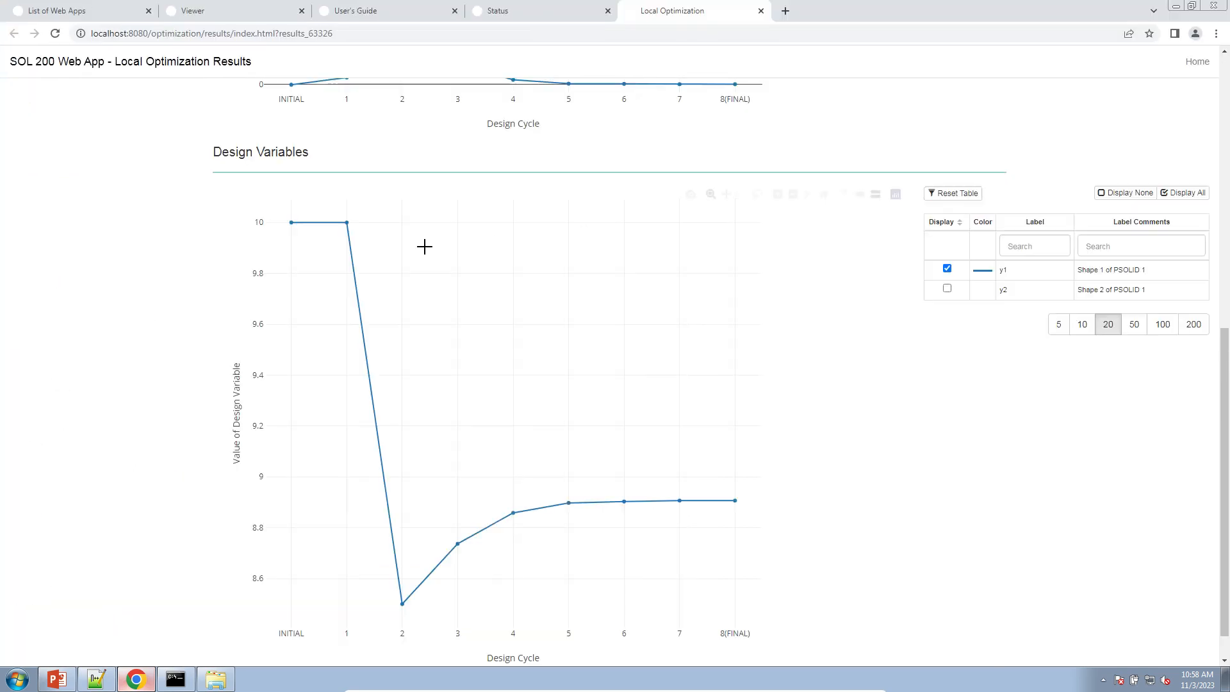
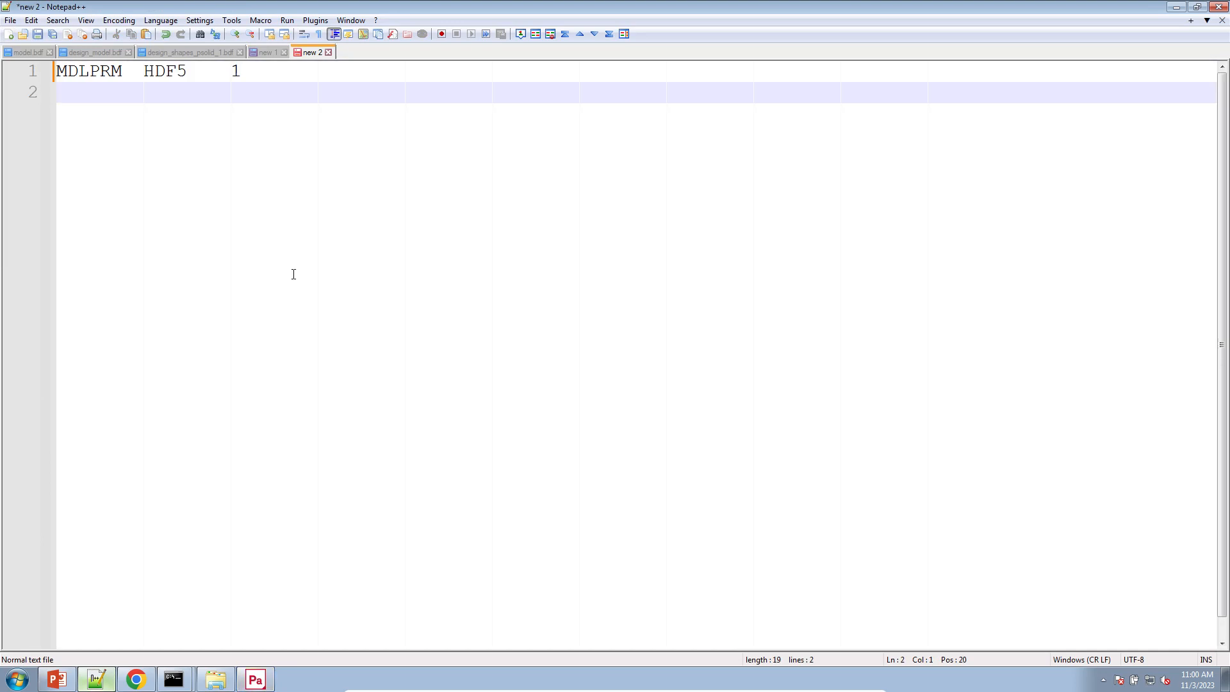
- Highlight the value 1 in the MDLPRM HDF5 entry and locate model.h5 in the Nastran working folder
{"action": "scroll", "coordinate": [290, 272], "scroll_direction": "up", "scroll_amount": 3, "text": "ctrl"}
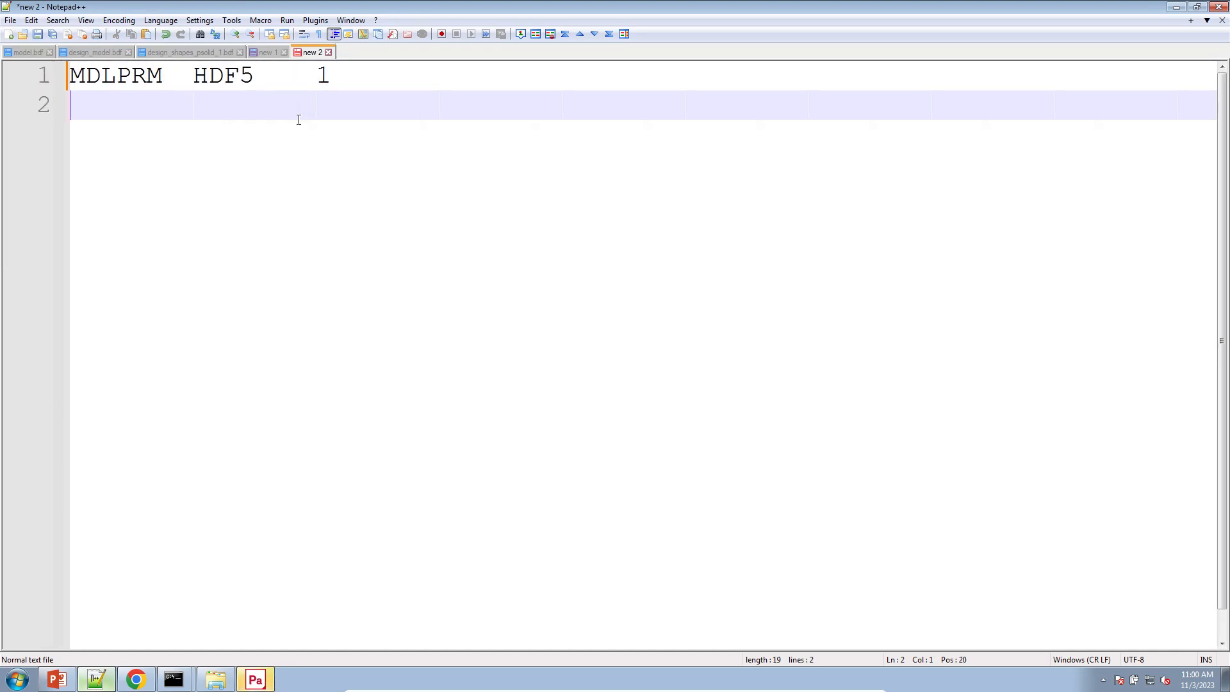
{"action": "left_click_drag", "start_coordinate": [313, 77], "coordinate": [332, 82]}
{"action": "left_click", "coordinate": [221, 677]}
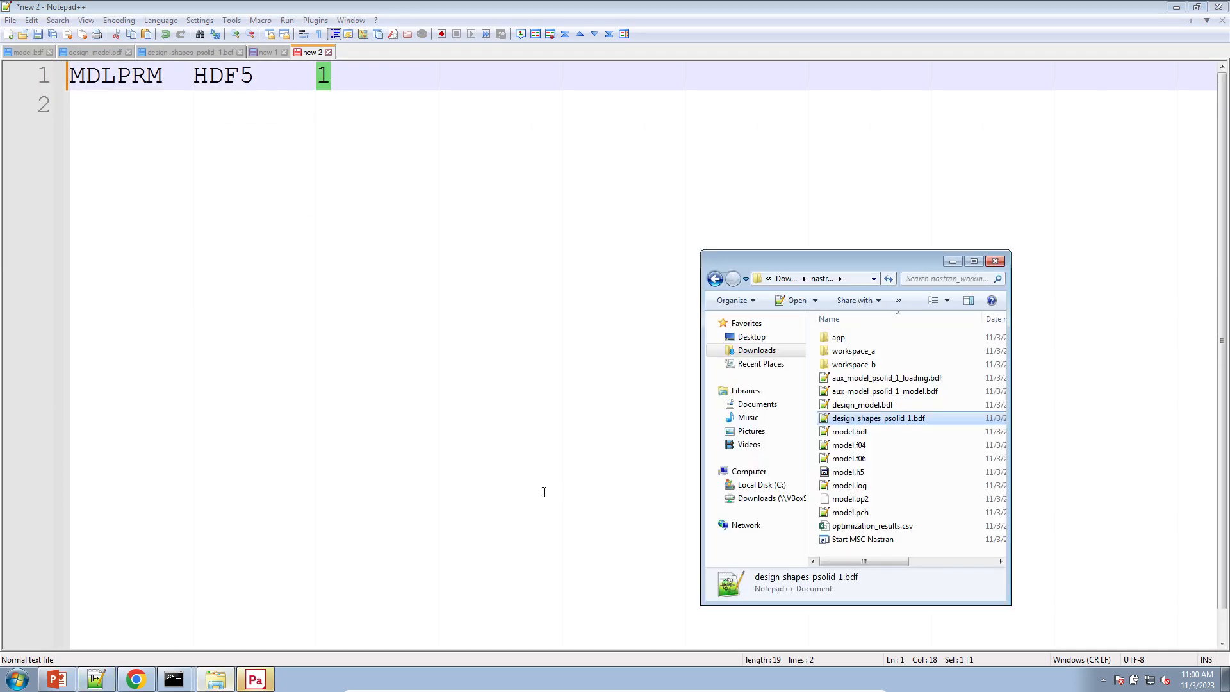
{"action": "left_click", "coordinate": [871, 472]}
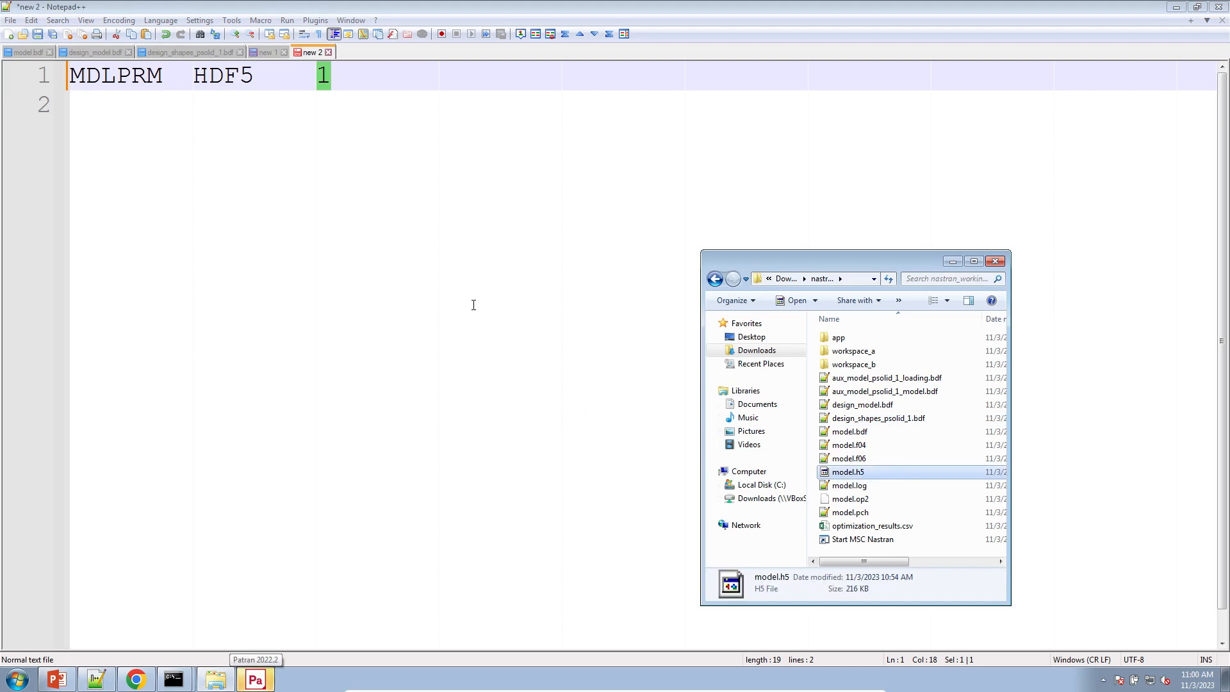
{"action": "left_click", "coordinate": [472, 302]}
- Duplicate the MDLPRM HDF5 line, set the copy's value to 2, and append the comment "$ NOT OK"
{"action": "left_click", "coordinate": [332, 87]}
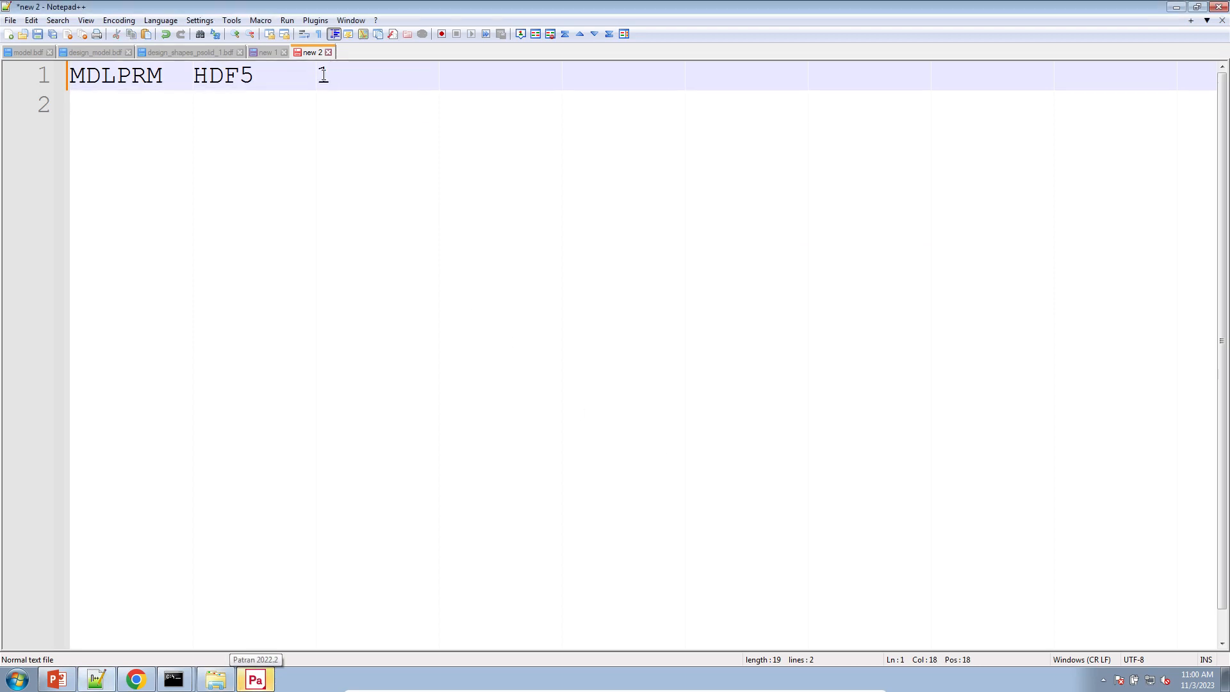
{"action": "double_click", "coordinate": [323, 75]}
{"action": "left_click", "coordinate": [338, 96]}
{"action": "left_click", "coordinate": [333, 81]}
{"action": "key", "text": "ctrl+d"}
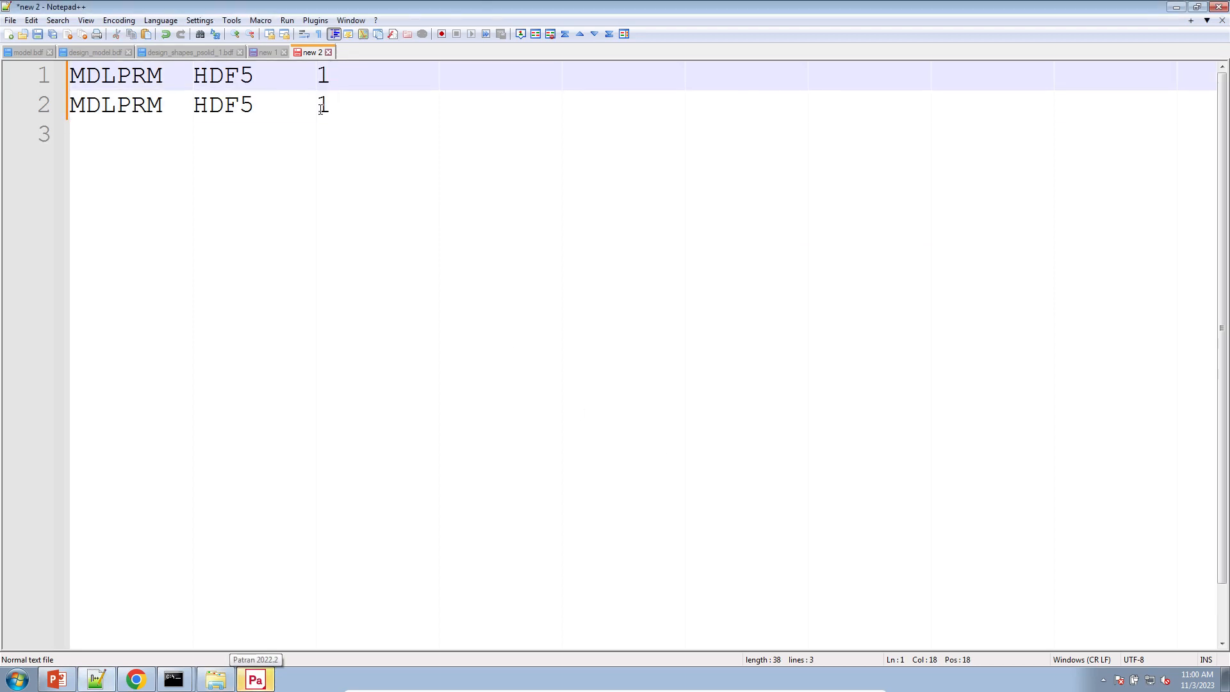
{"action": "double_click", "coordinate": [322, 106]}
{"action": "type", "text": "2 %"}
{"action": "key", "text": "BackSpace"}
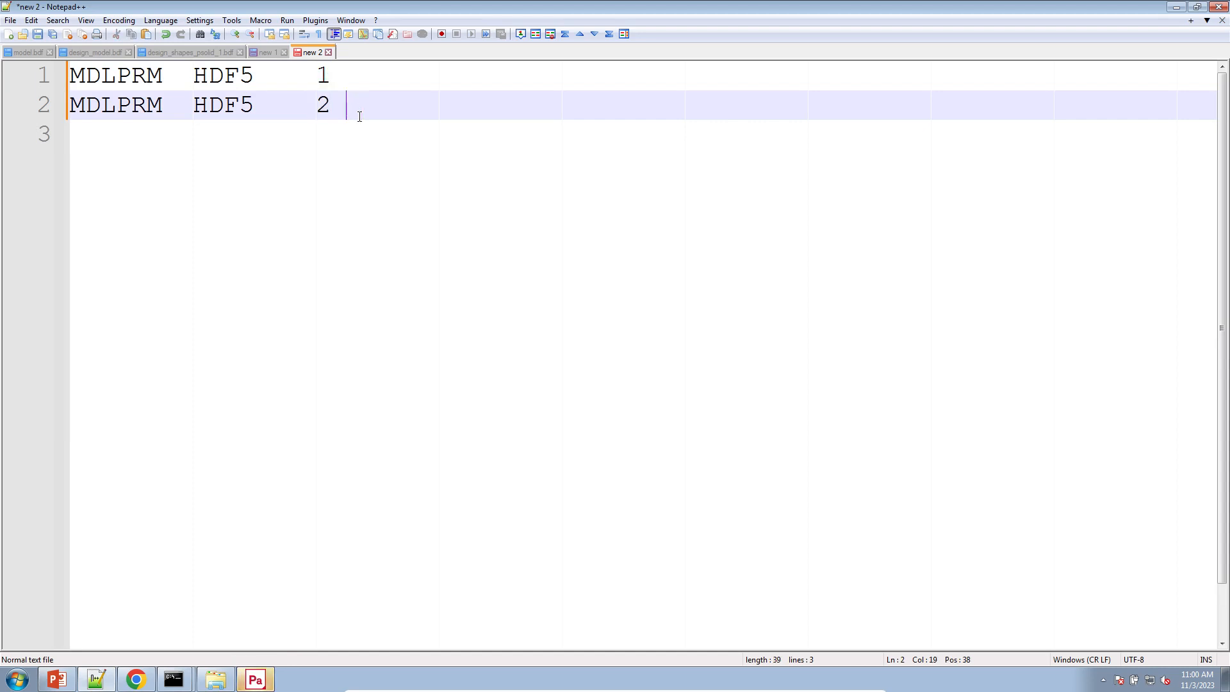
{"action": "type", "text": "$ NOT OK"}
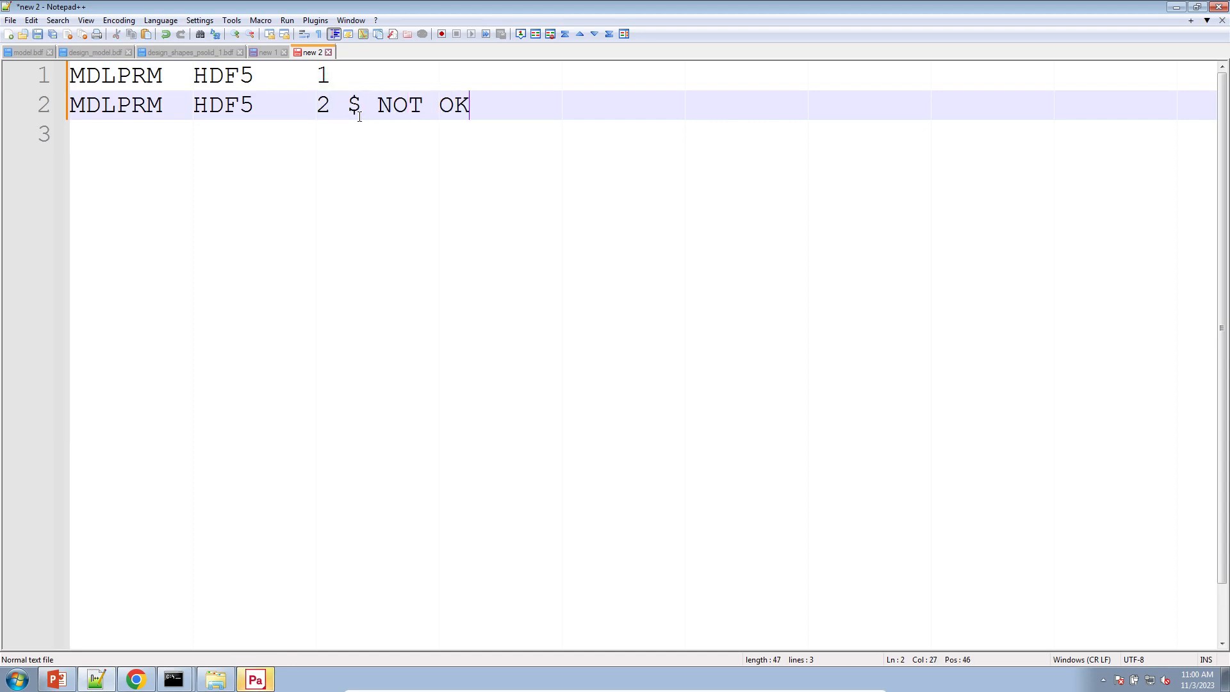
- Append the comment "$ OK" to the first MDLPRM HDF5 line, whose value is 1
{"action": "left_click", "coordinate": [366, 77]}
{"action": "type", "text": "%"}
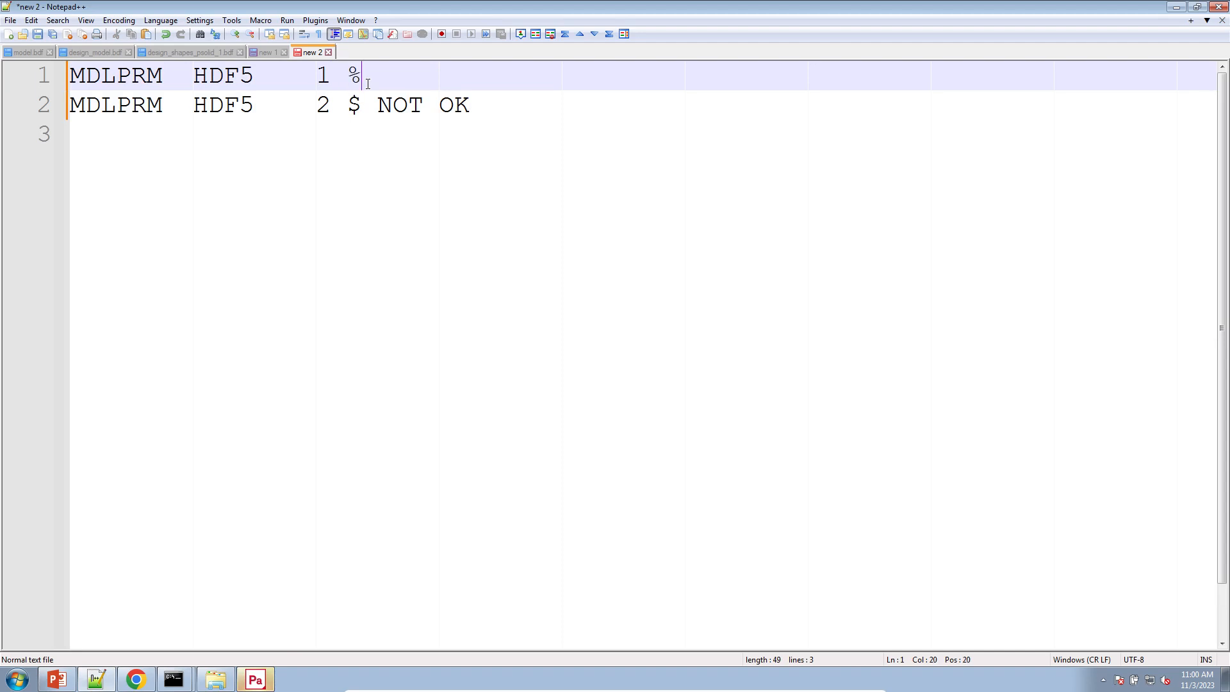
{"action": "key", "text": "BackSpace"}
{"action": "type", "text": "$ OK"}
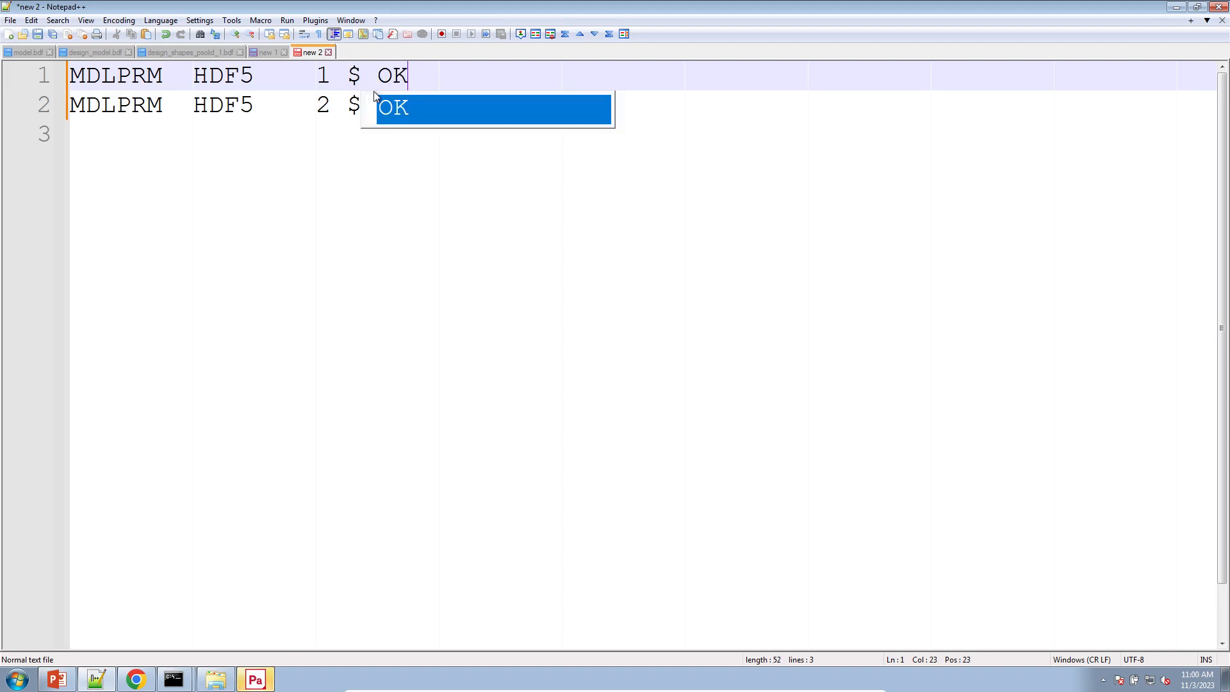
{"action": "left_click", "coordinate": [395, 158]}
- Switch to Patran and import model.bdf from the 1_starting_files folder in Downloads as an MSC.Nastran Input model
{"action": "left_click", "coordinate": [256, 679]}
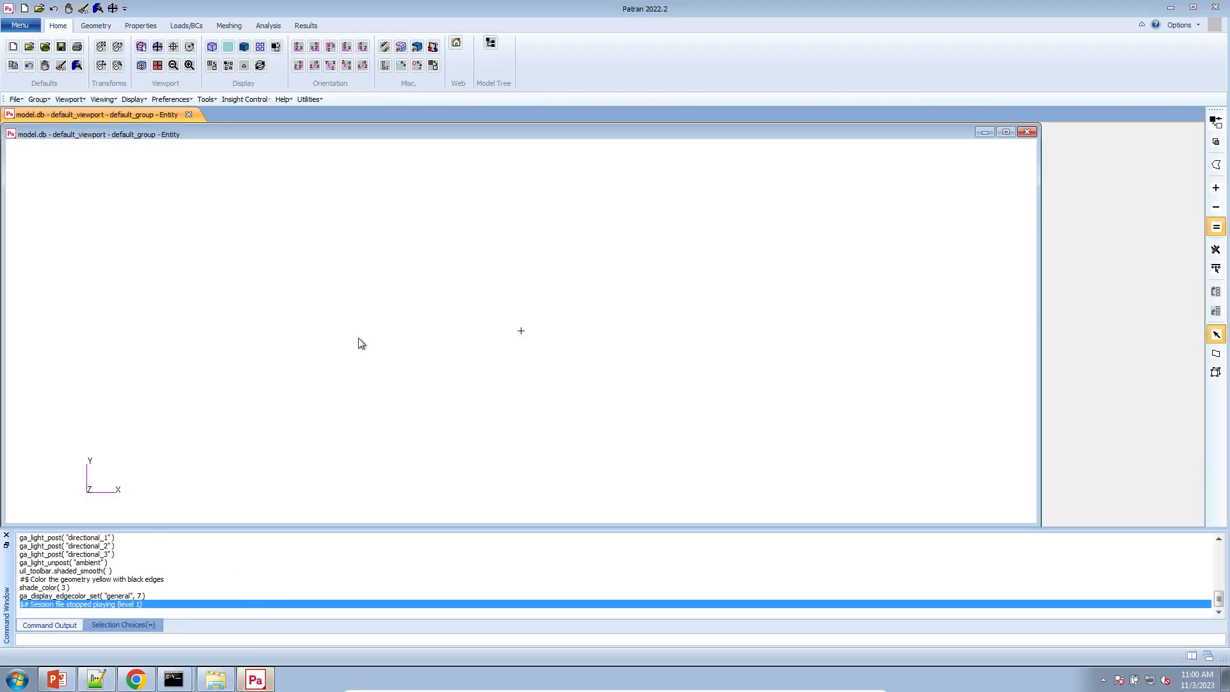
{"action": "right_click", "coordinate": [429, 204]}
{"action": "mouse_move", "coordinate": [479, 288]}
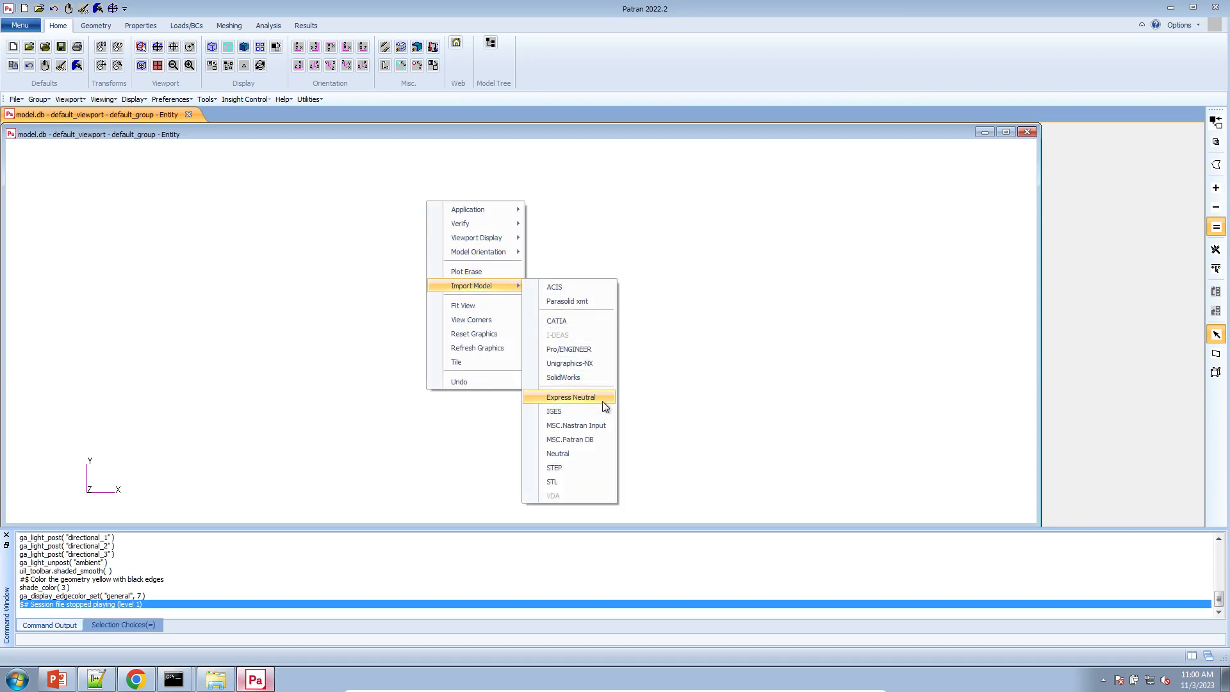
{"action": "left_click", "coordinate": [601, 426]}
{"action": "left_click", "coordinate": [364, 127]}
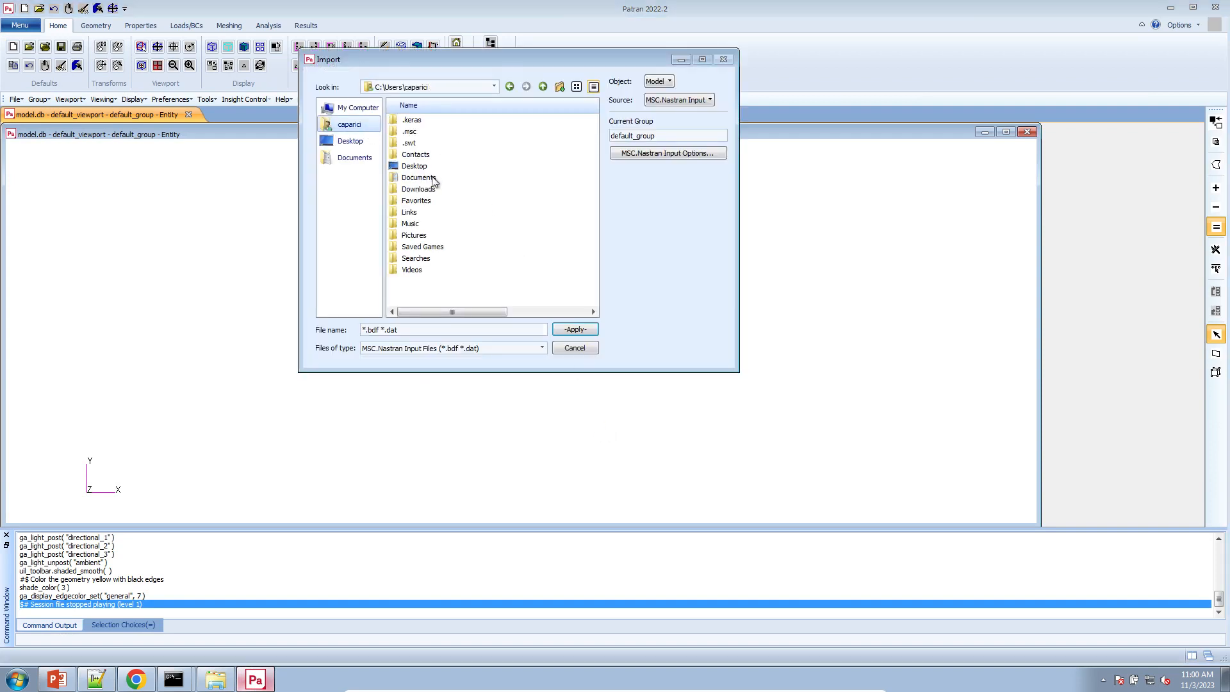
{"action": "double_click", "coordinate": [437, 188]}
{"action": "double_click", "coordinate": [435, 128]}
{"action": "double_click", "coordinate": [435, 135]}
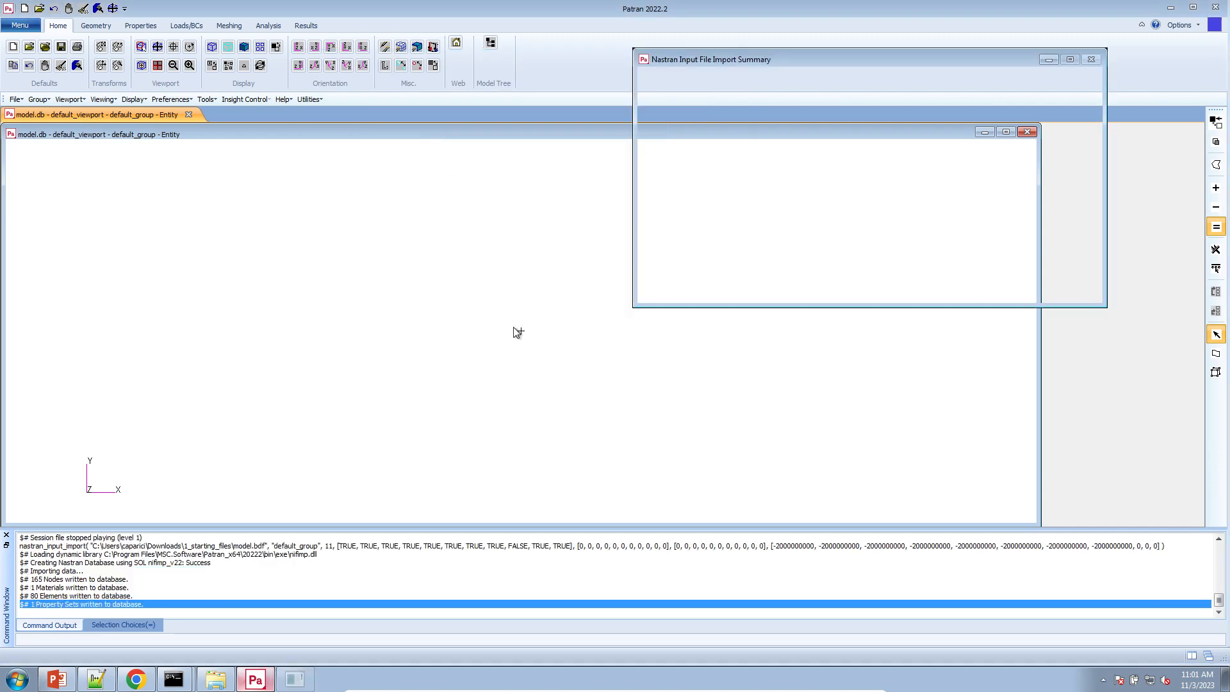
{"action": "left_click", "coordinate": [869, 289]}
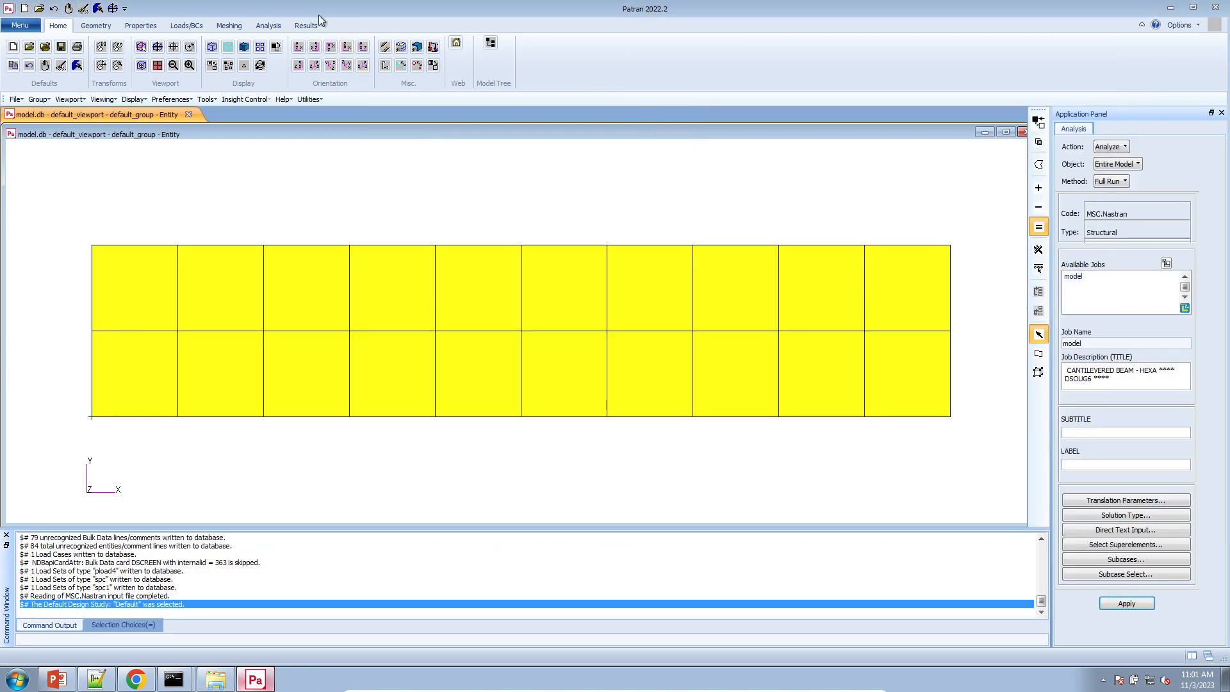
- Attach the HDF5 results file model.h5 from the Nastran working directory
{"action": "left_click", "coordinate": [268, 26]}
{"action": "left_click", "coordinate": [259, 55]}
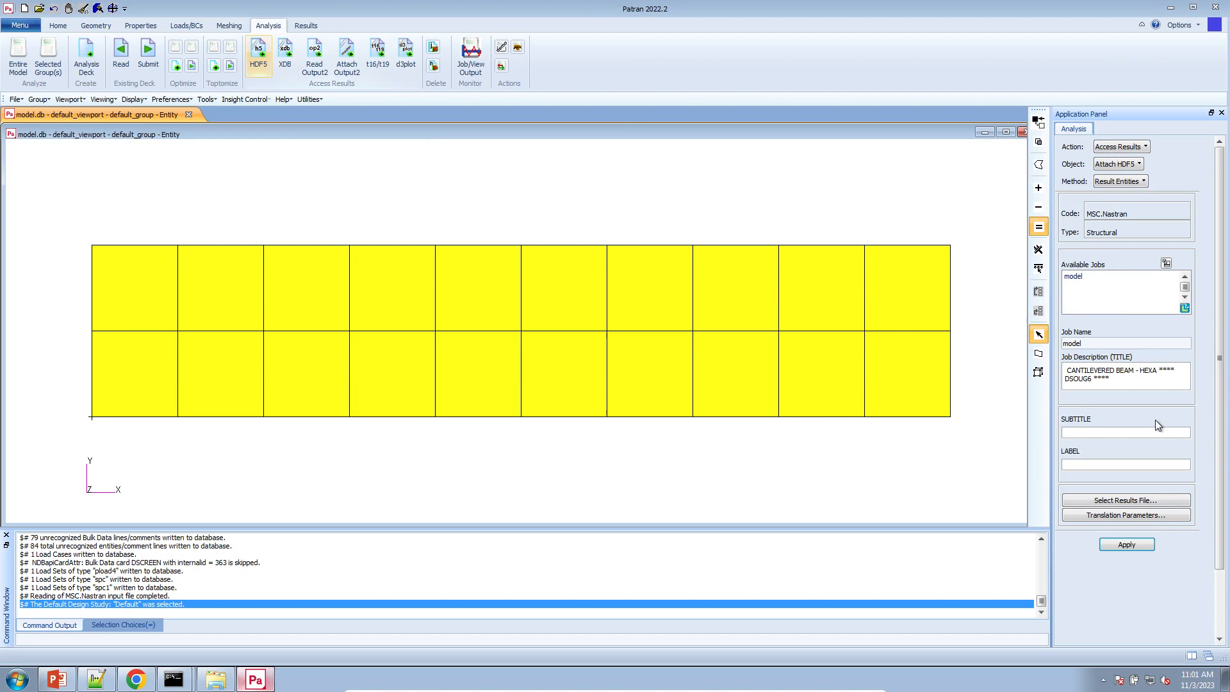
{"action": "left_click", "coordinate": [1153, 501]}
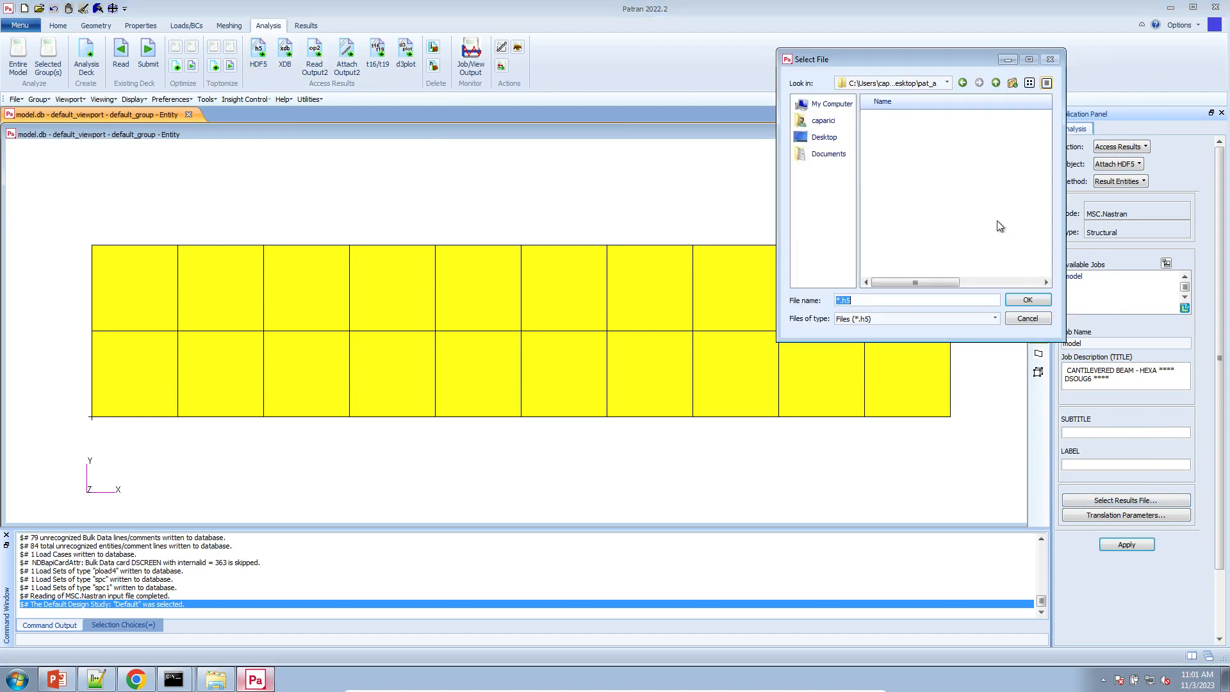
{"action": "left_click", "coordinate": [823, 120]}
{"action": "double_click", "coordinate": [891, 188]}
{"action": "double_click", "coordinate": [896, 128]}
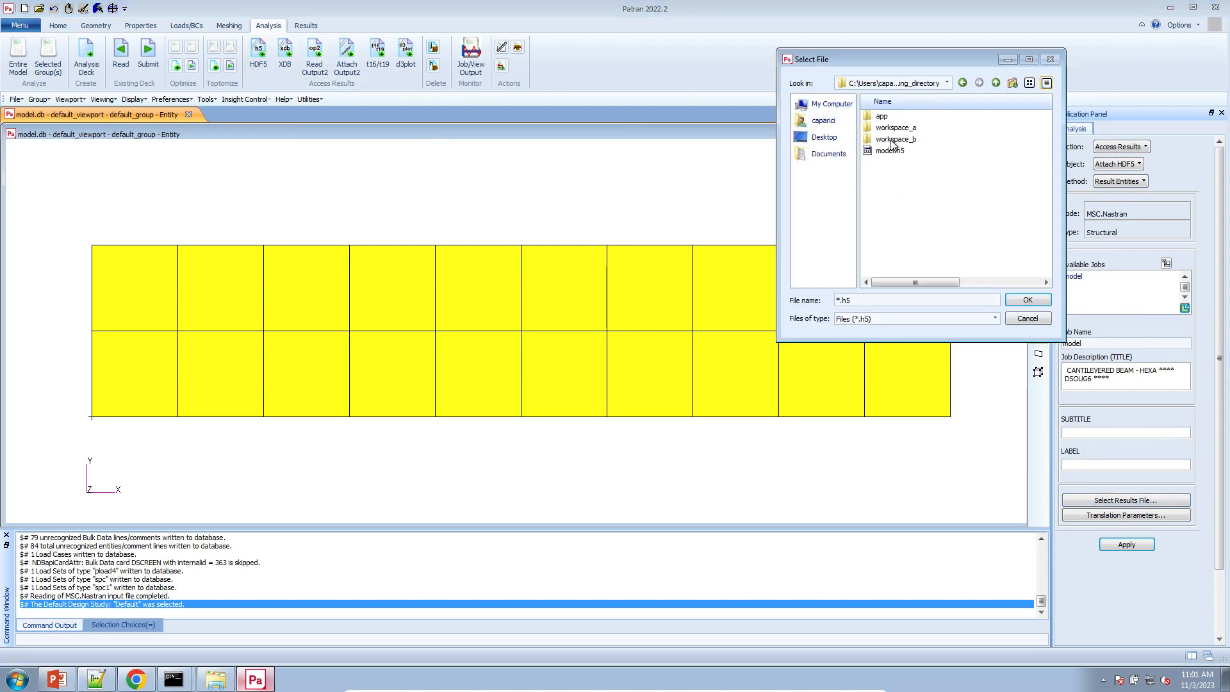
{"action": "double_click", "coordinate": [897, 149]}
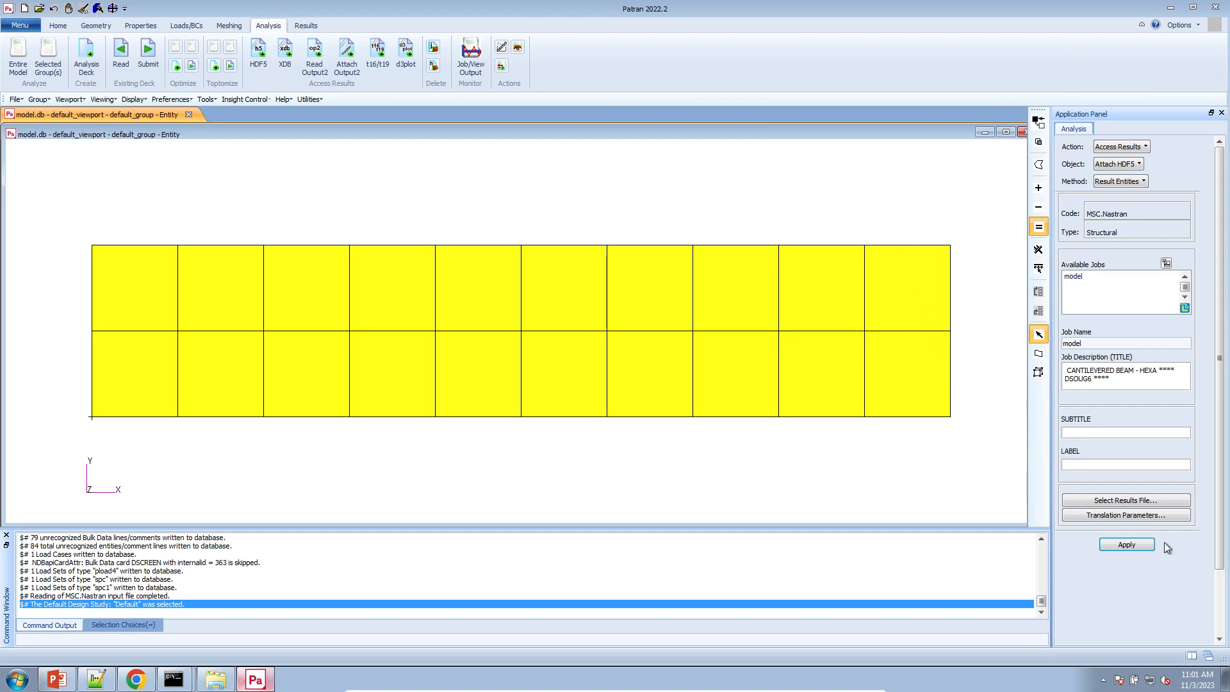
{"action": "left_click", "coordinate": [1127, 544]}
- Start creating a Deformation results plot with the whole beam shown in a 3D view
{"action": "middle_click_drag", "start_coordinate": [464, 523], "coordinate": [448, 469]}
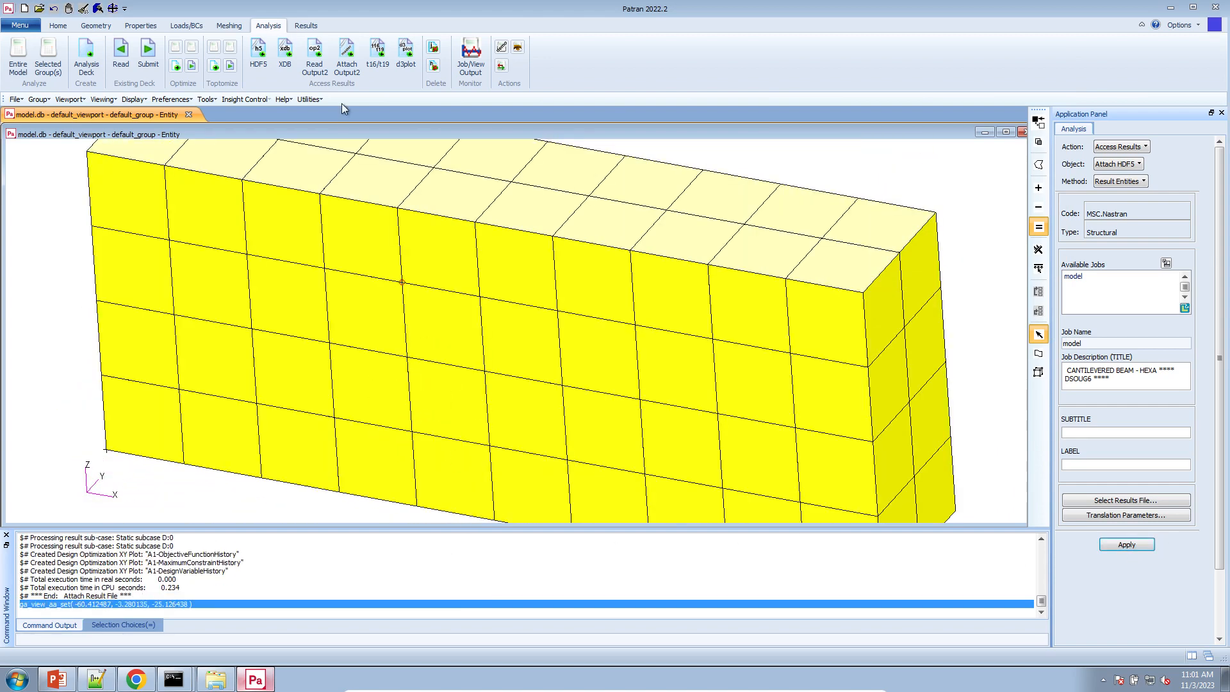
{"action": "left_click", "coordinate": [306, 26]}
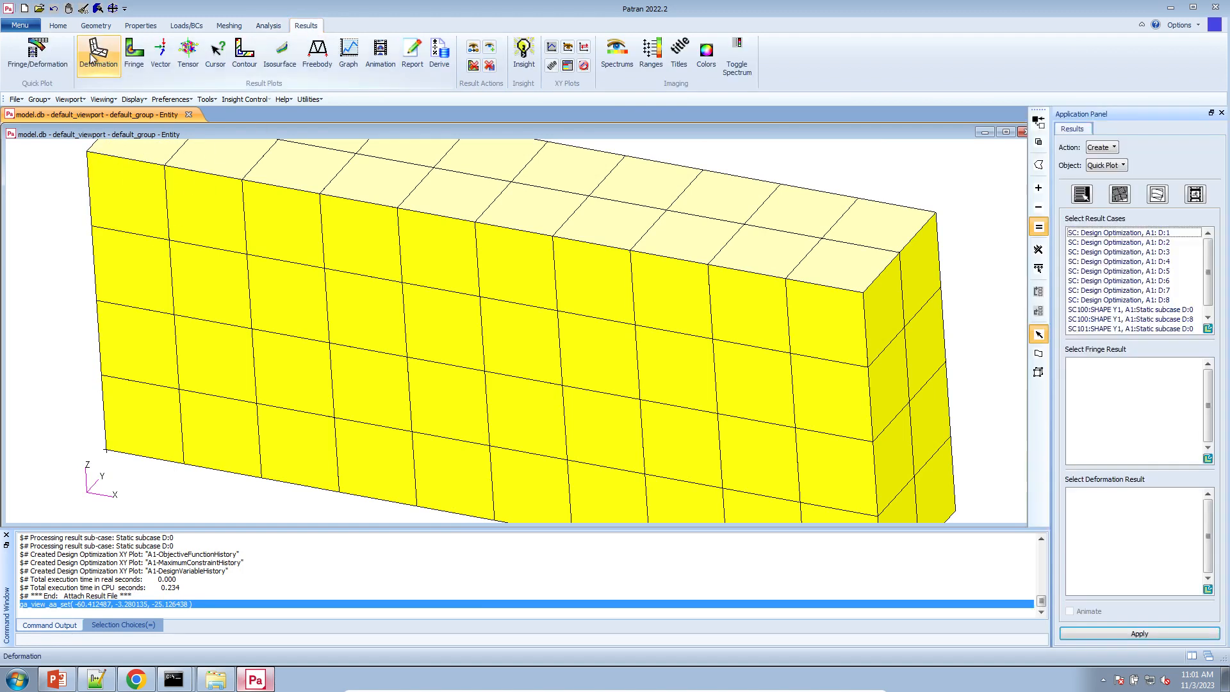
{"action": "left_click", "coordinate": [98, 54]}
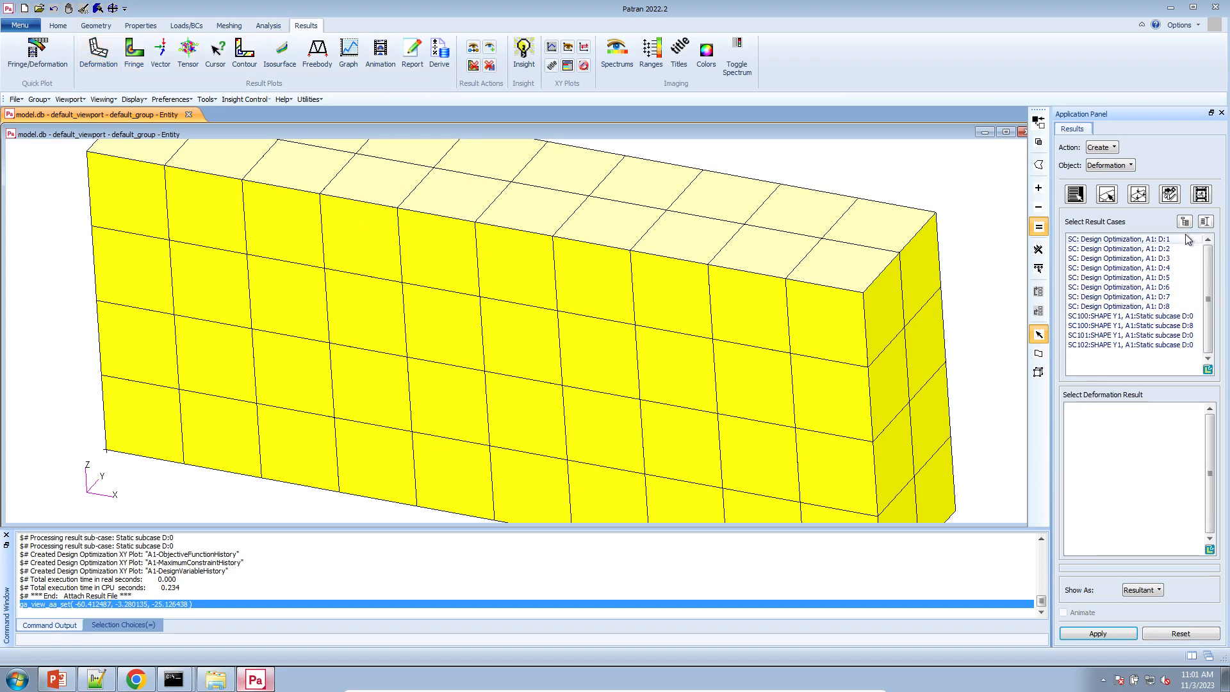
{"action": "scroll", "coordinate": [741, 321], "scroll_direction": "down", "scroll_amount": 1}
{"action": "scroll", "coordinate": [879, 385], "scroll_direction": "down", "scroll_amount": 1}
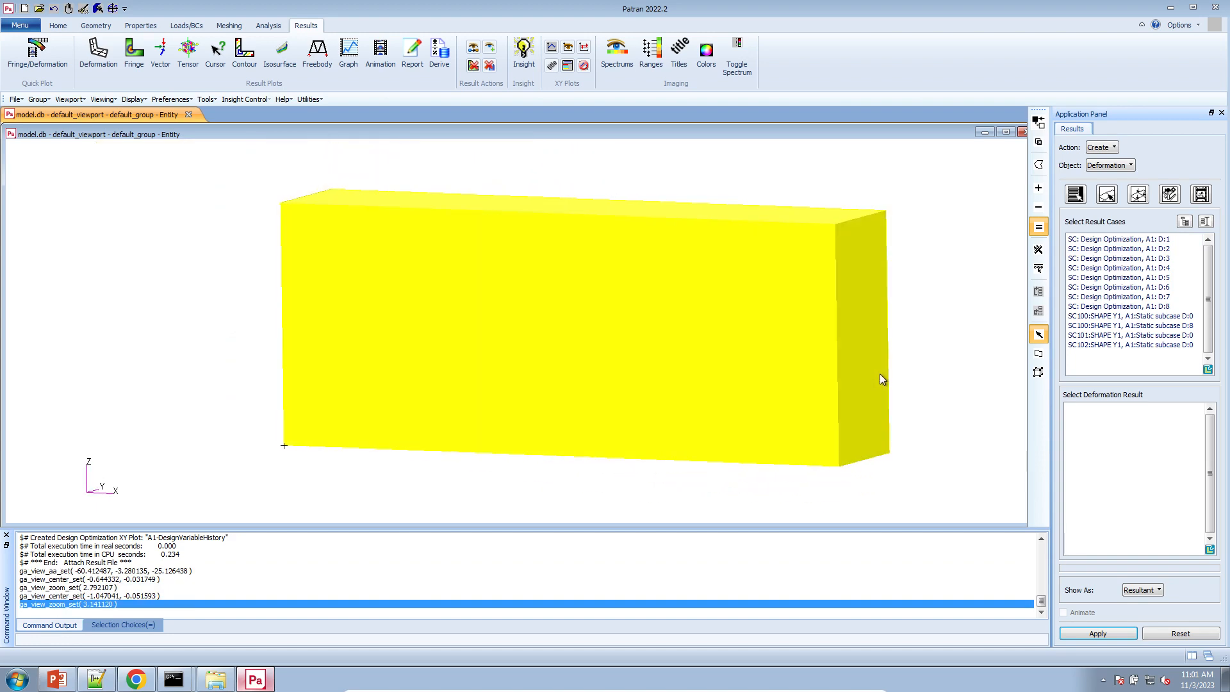
{"action": "middle_click_drag", "start_coordinate": [879, 379], "coordinate": [879, 385]}
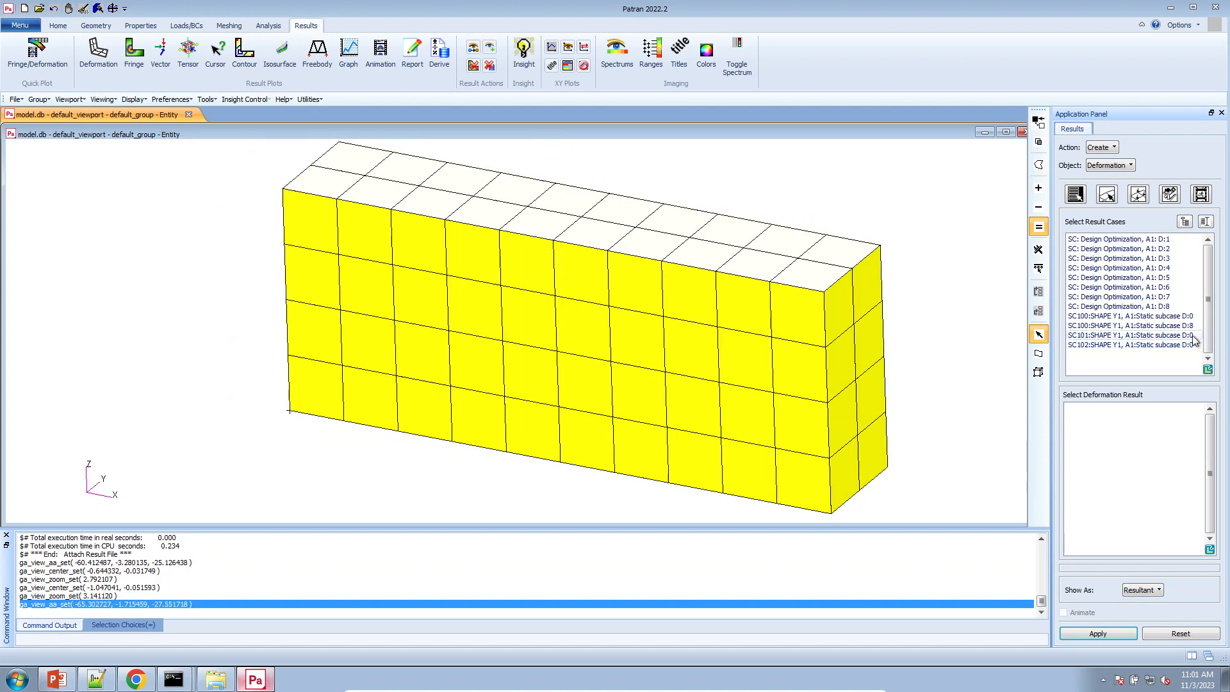
- Review the y1 and y2 shape definitions in the SOL 200 Web App Viewer, then return to Patran
{"action": "left_click", "coordinate": [132, 680]}
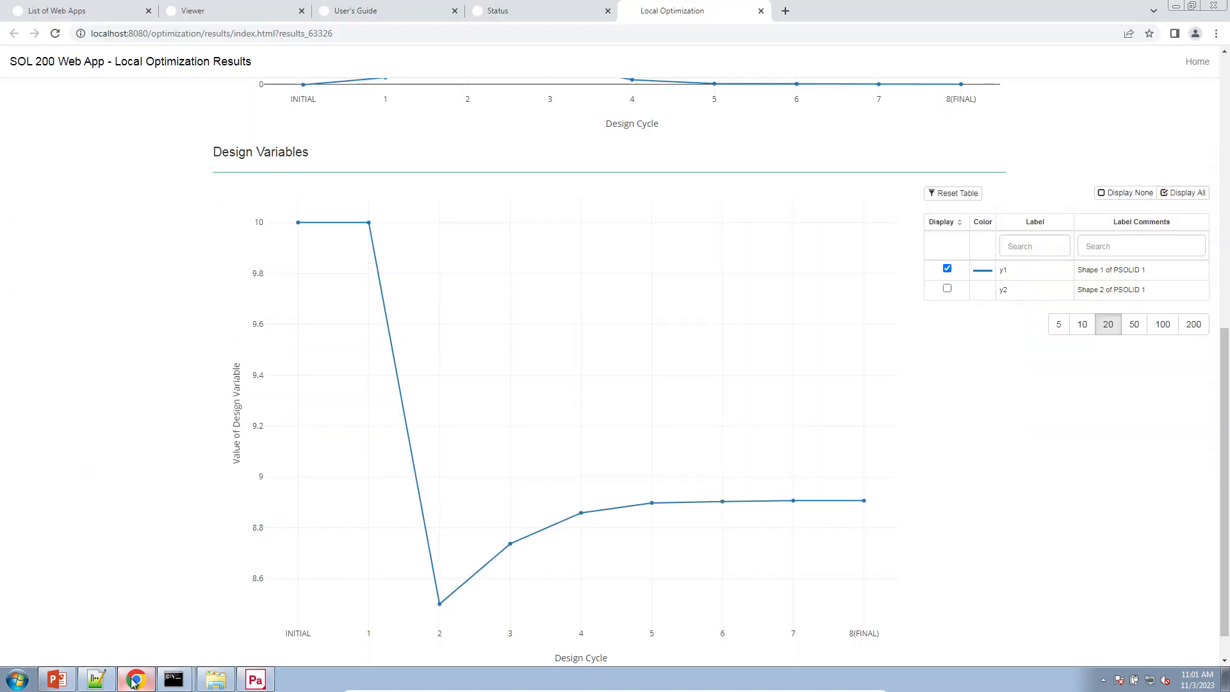
{"action": "left_click", "coordinate": [228, 18]}
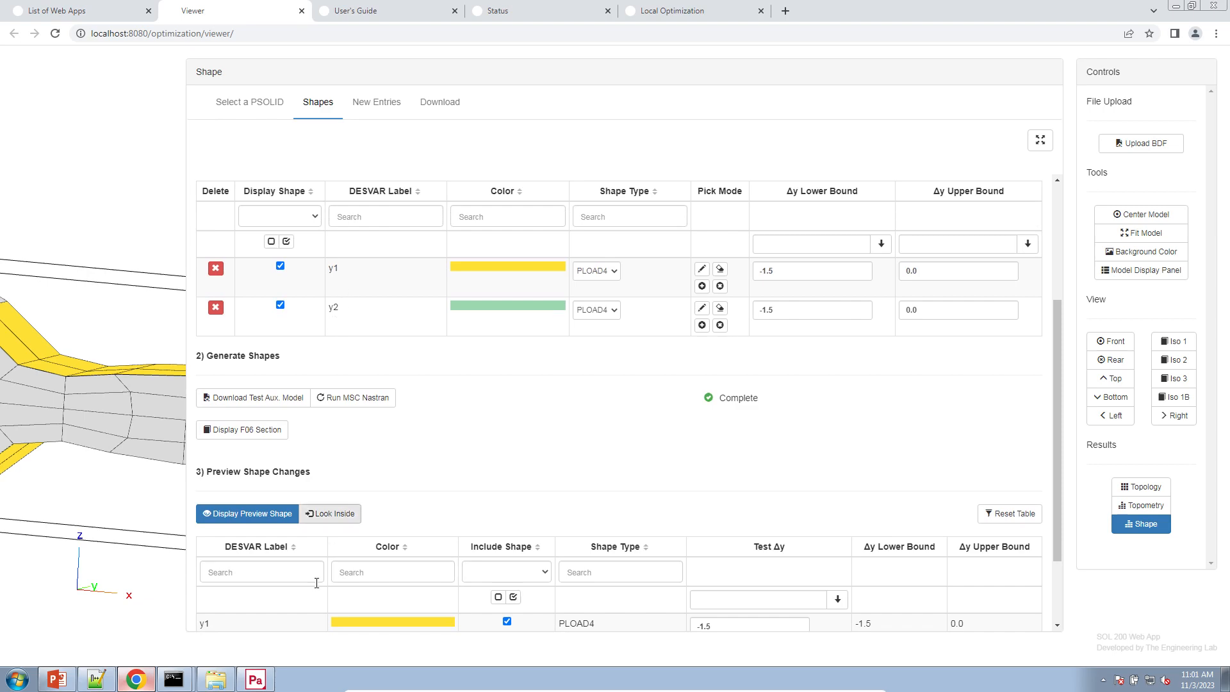
{"action": "left_click", "coordinate": [254, 679]}
- Plot the translational displacements of result case SC101:SHAPE Y1, Static subcase D:0, and view the deformed shape from the front
{"action": "left_click_drag", "start_coordinate": [1164, 338], "coordinate": [1164, 346]}
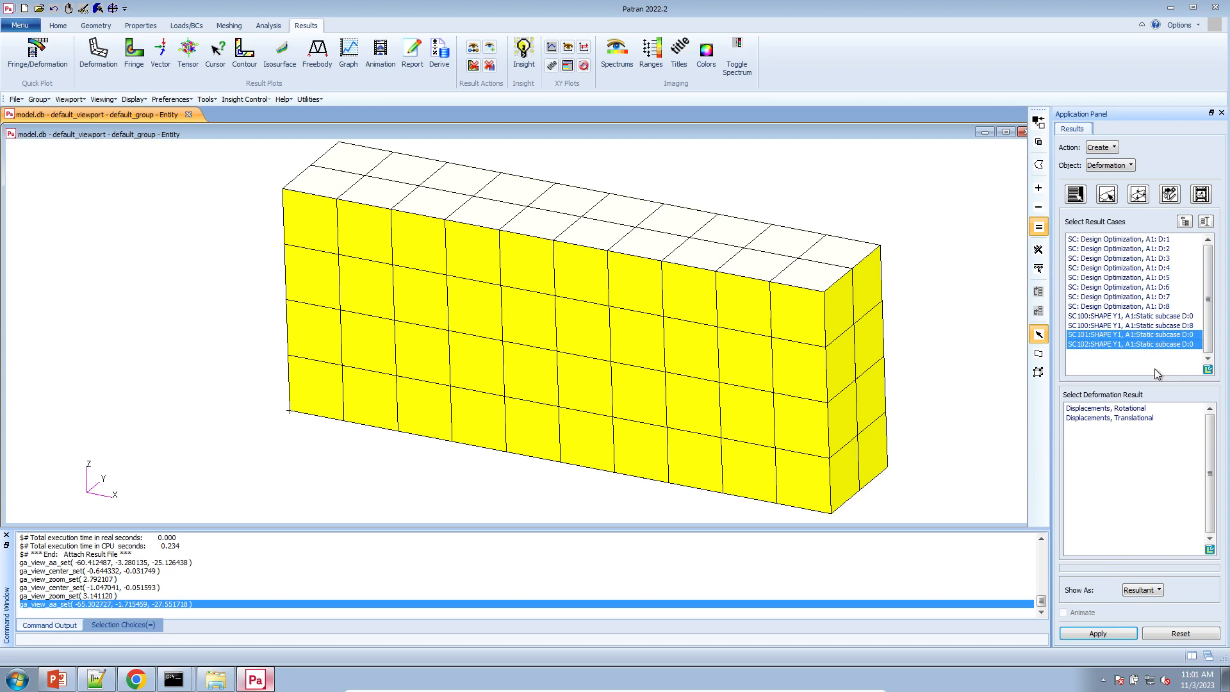
{"action": "left_click", "coordinate": [1168, 337]}
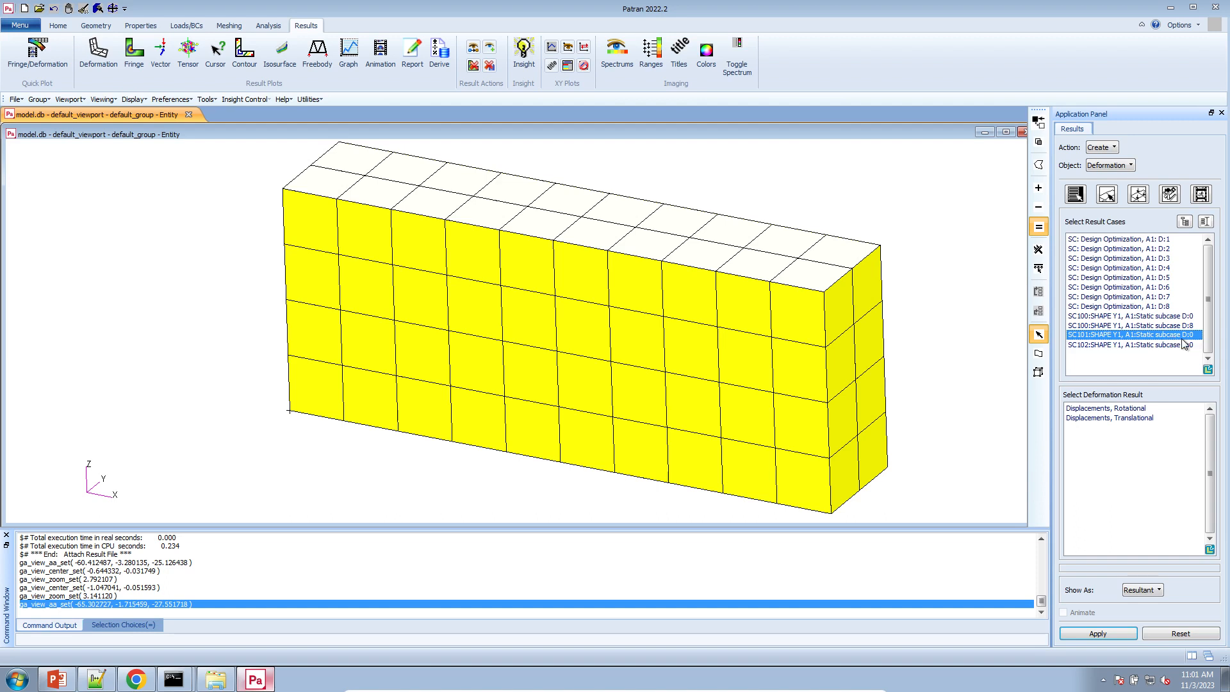
{"action": "left_click", "coordinate": [1137, 418]}
{"action": "left_click", "coordinate": [1113, 632]}
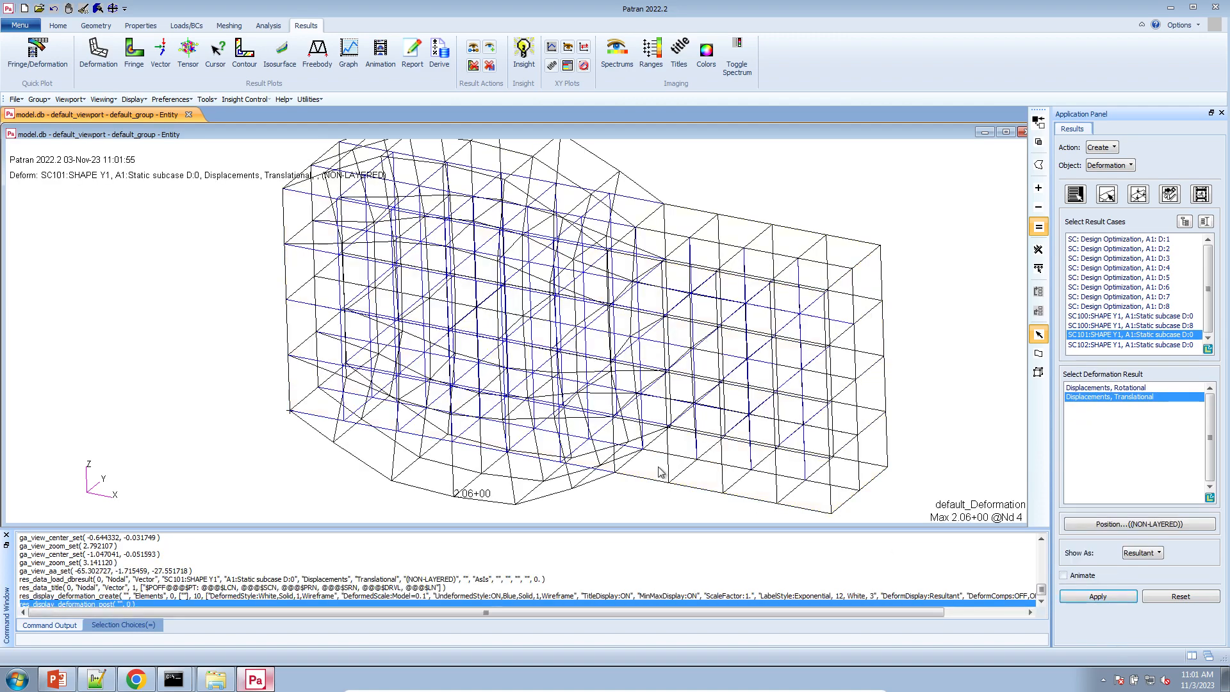
{"action": "scroll", "coordinate": [672, 456], "scroll_direction": "up", "scroll_amount": 3}
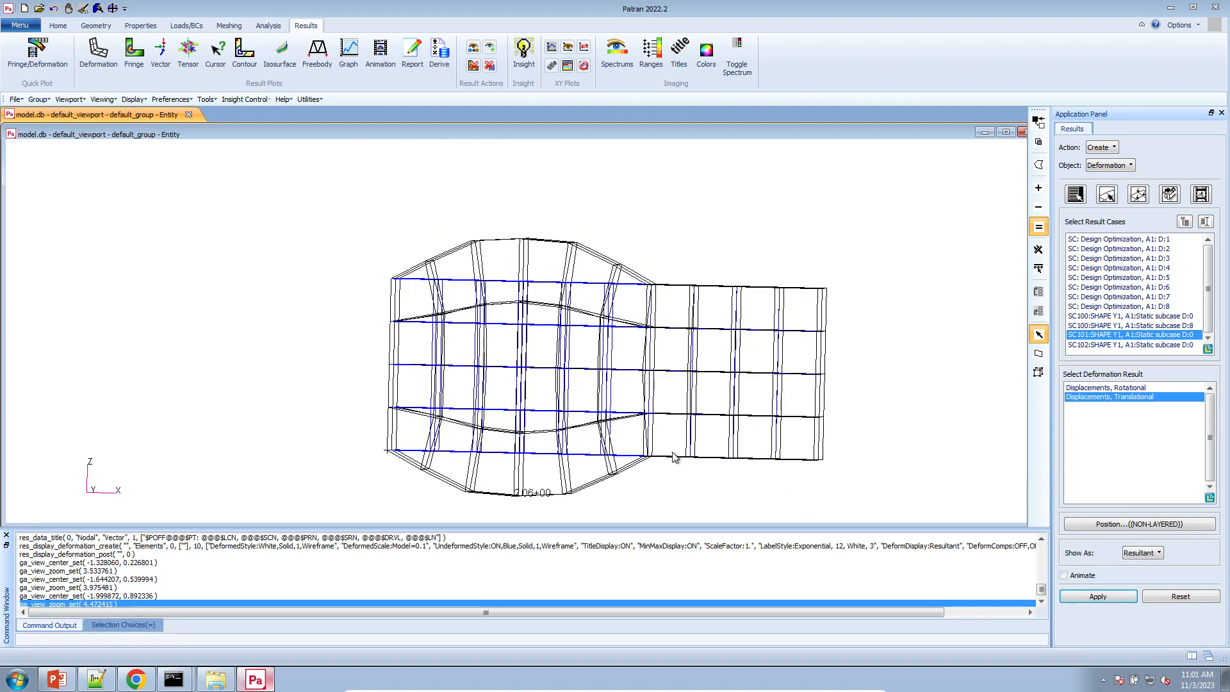
{"action": "middle_click_drag", "start_coordinate": [673, 452], "coordinate": [675, 453]}
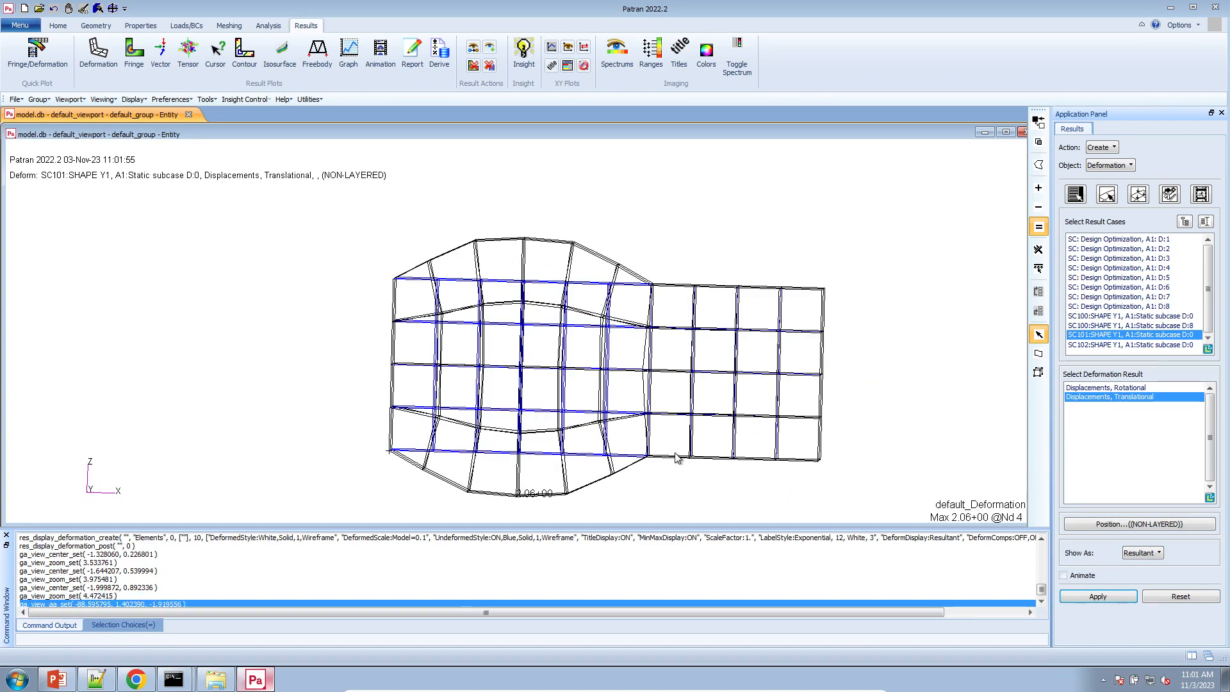
- Plot the translational displacements of result case SC102:SHAPE Y1, Static subcase D:0, and inspect the deformed shape in 3D
{"action": "left_click", "coordinate": [1136, 346]}
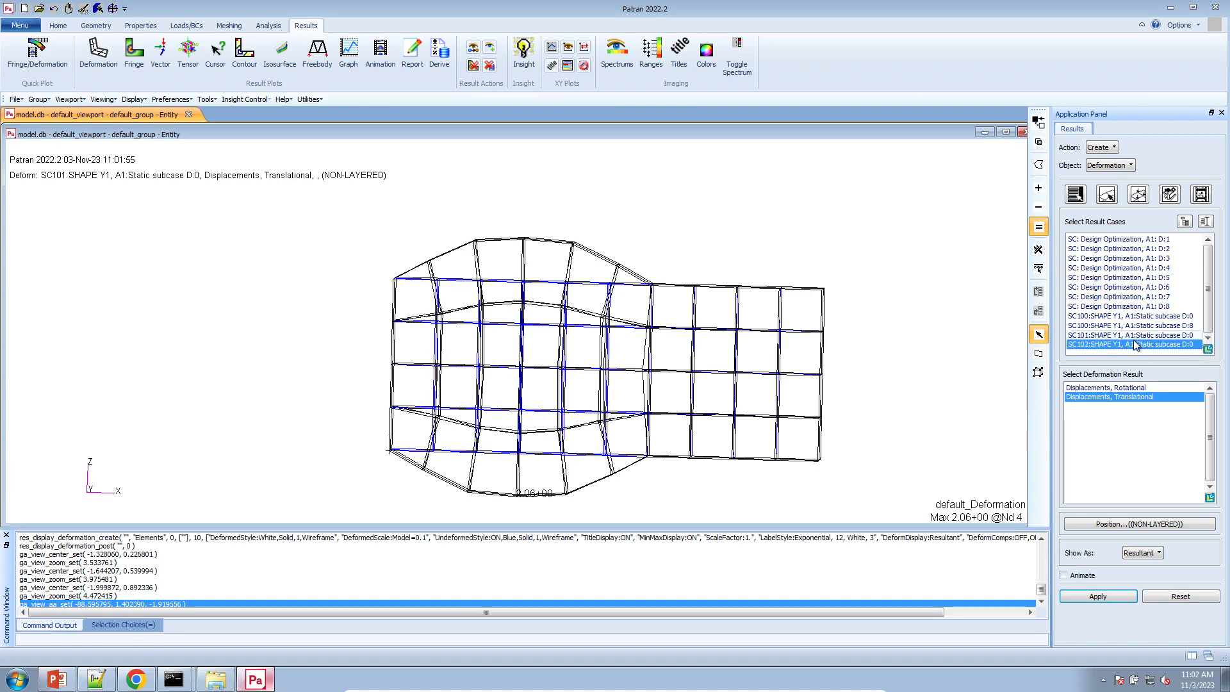
{"action": "left_click", "coordinate": [1131, 598]}
{"action": "middle_click_drag", "start_coordinate": [793, 377], "coordinate": [927, 364]}
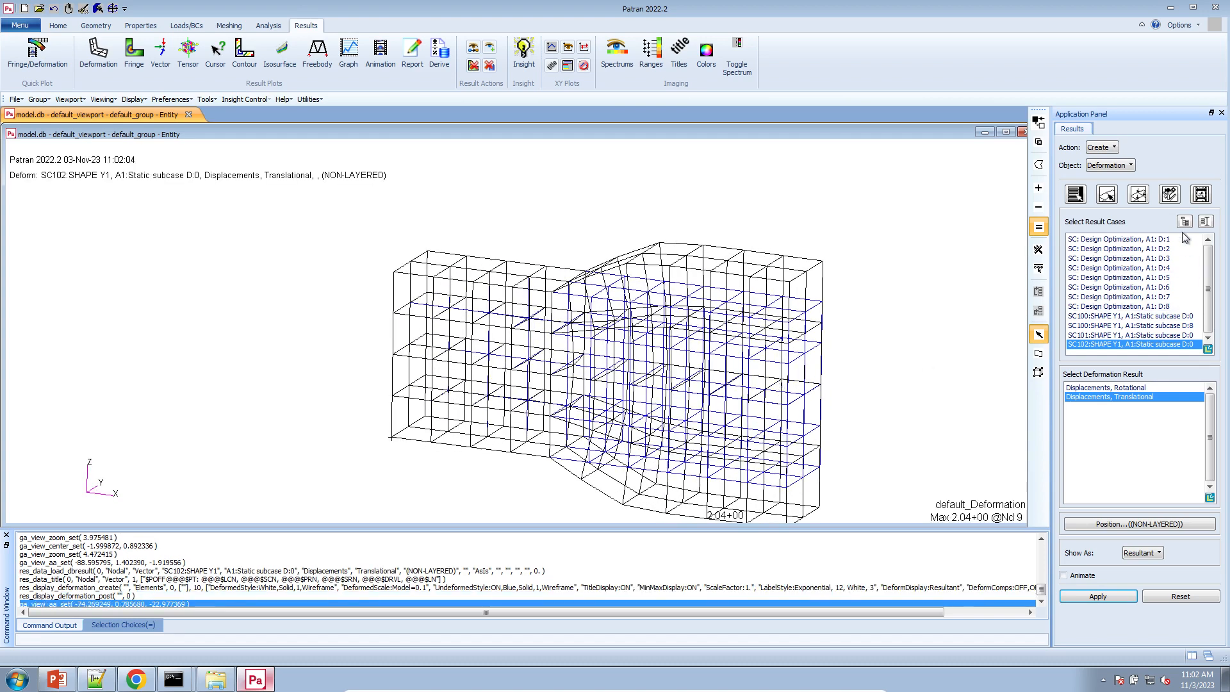
- Select the Design Optimization result cases D:1 through D:8 and switch to the Local Optimization results in Chrome to compare the design cycles
{"action": "left_click_drag", "start_coordinate": [1181, 239], "coordinate": [1179, 306]}
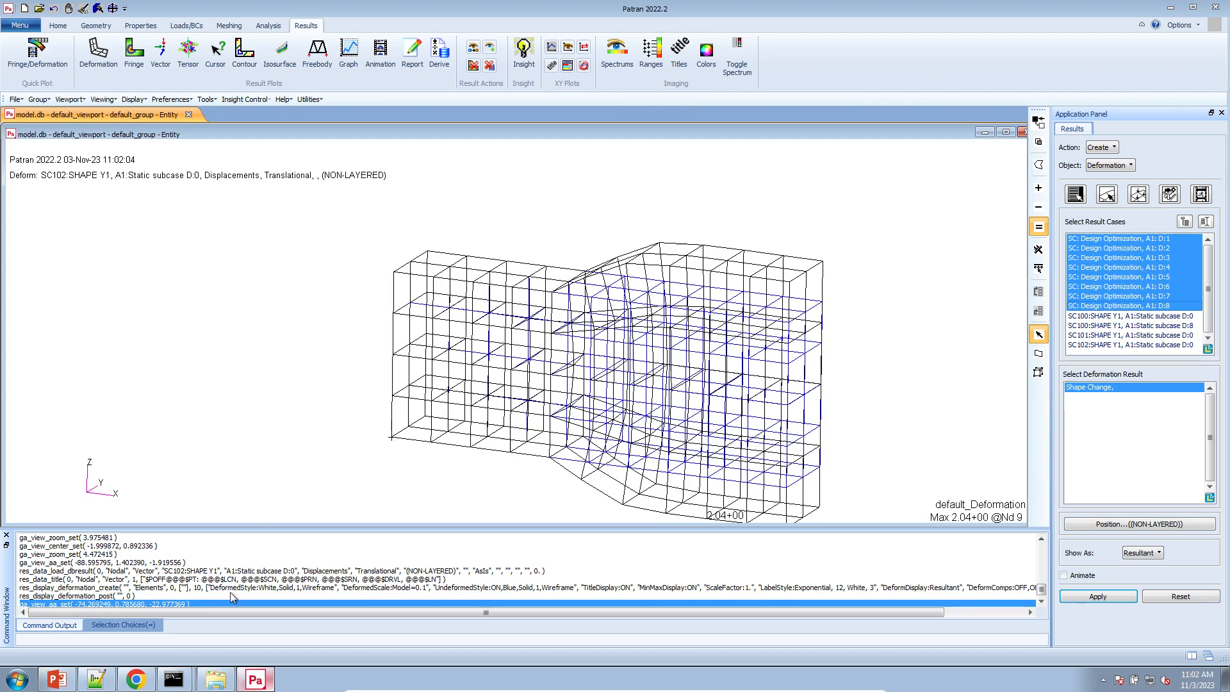
{"action": "left_click", "coordinate": [148, 678]}
{"action": "left_click", "coordinate": [668, 14]}
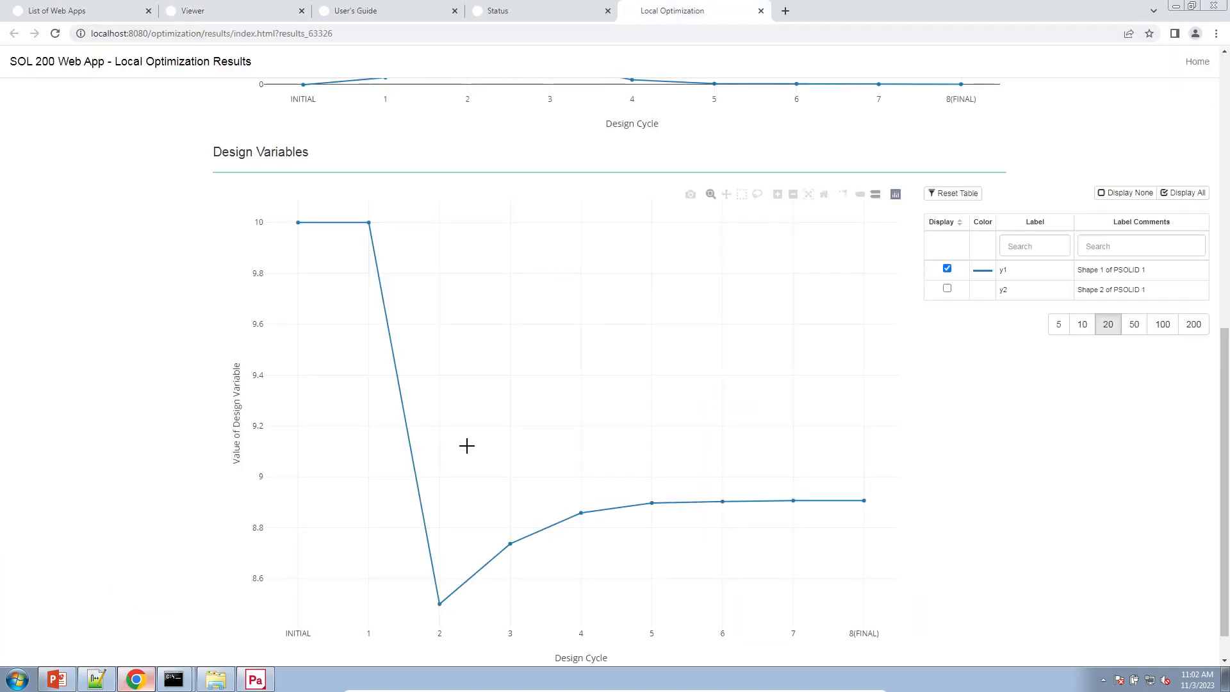
- Return to Patran and plot the Shape Change deformation for result case Design Optimization, A1: D:1
{"action": "scroll", "coordinate": [425, 535], "scroll_direction": "down", "scroll_amount": 1}
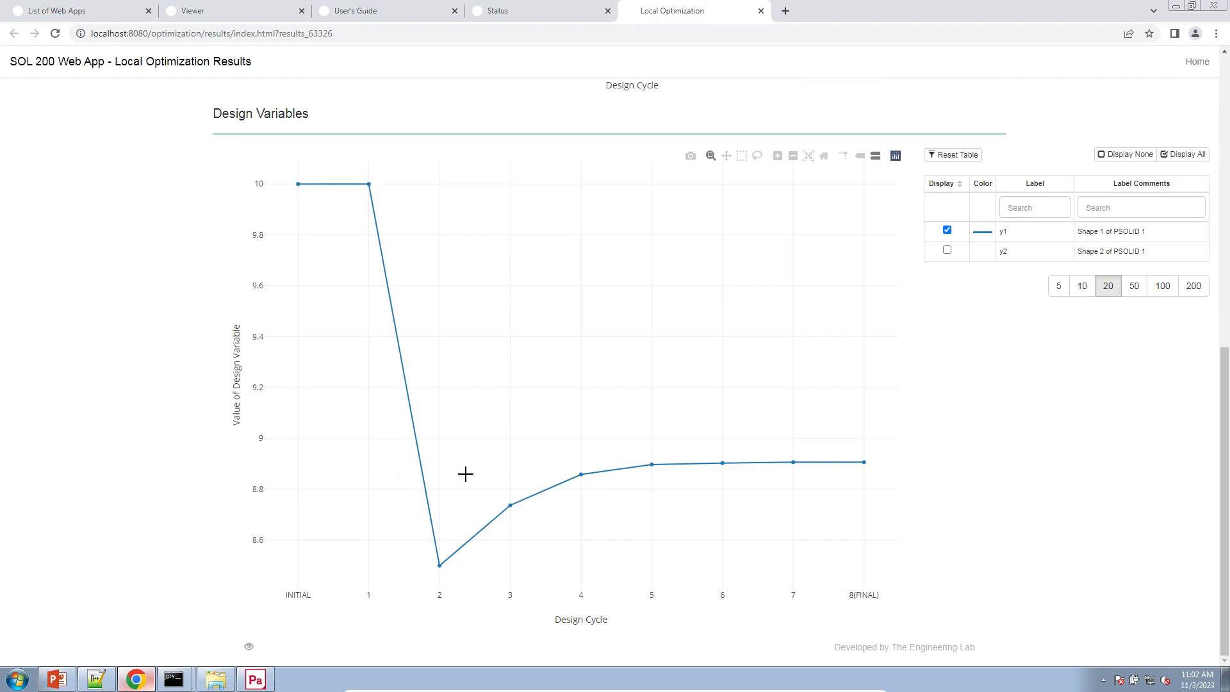
{"action": "left_click", "coordinate": [271, 679]}
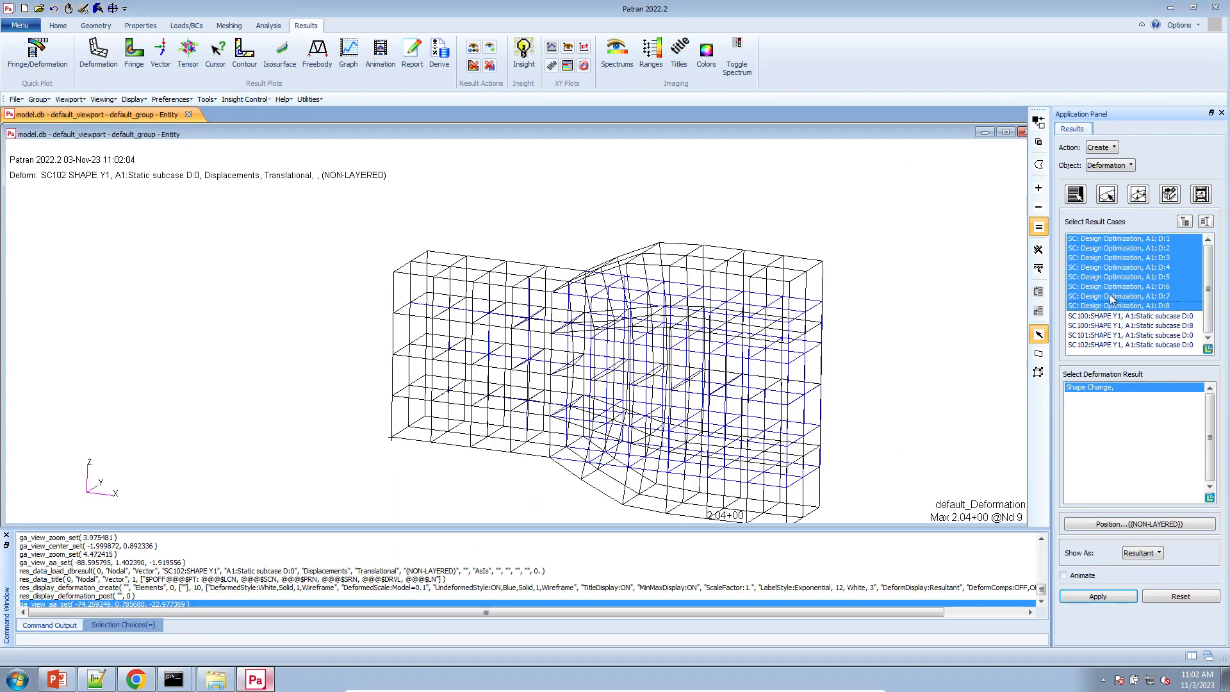
{"action": "left_click_drag", "start_coordinate": [1146, 239], "coordinate": [1157, 308]}
{"action": "left_click", "coordinate": [1143, 241]}
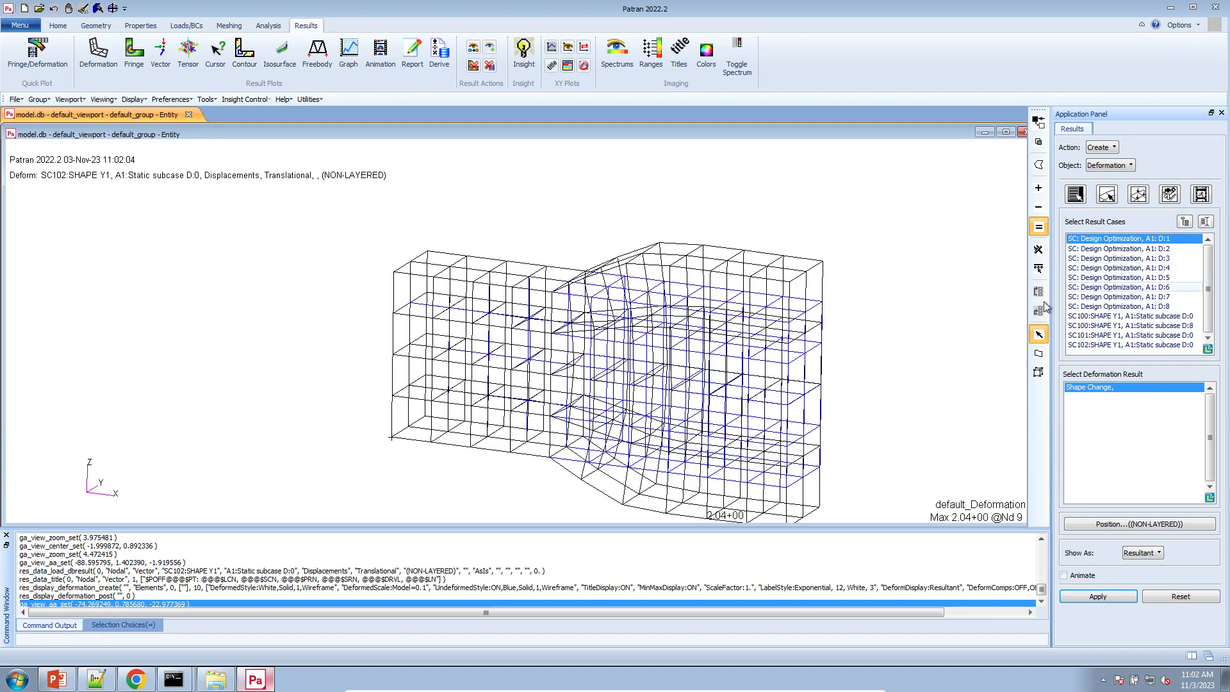
{"action": "middle_click_drag", "start_coordinate": [938, 346], "coordinate": [890, 351]}
{"action": "left_click", "coordinate": [1098, 595]}
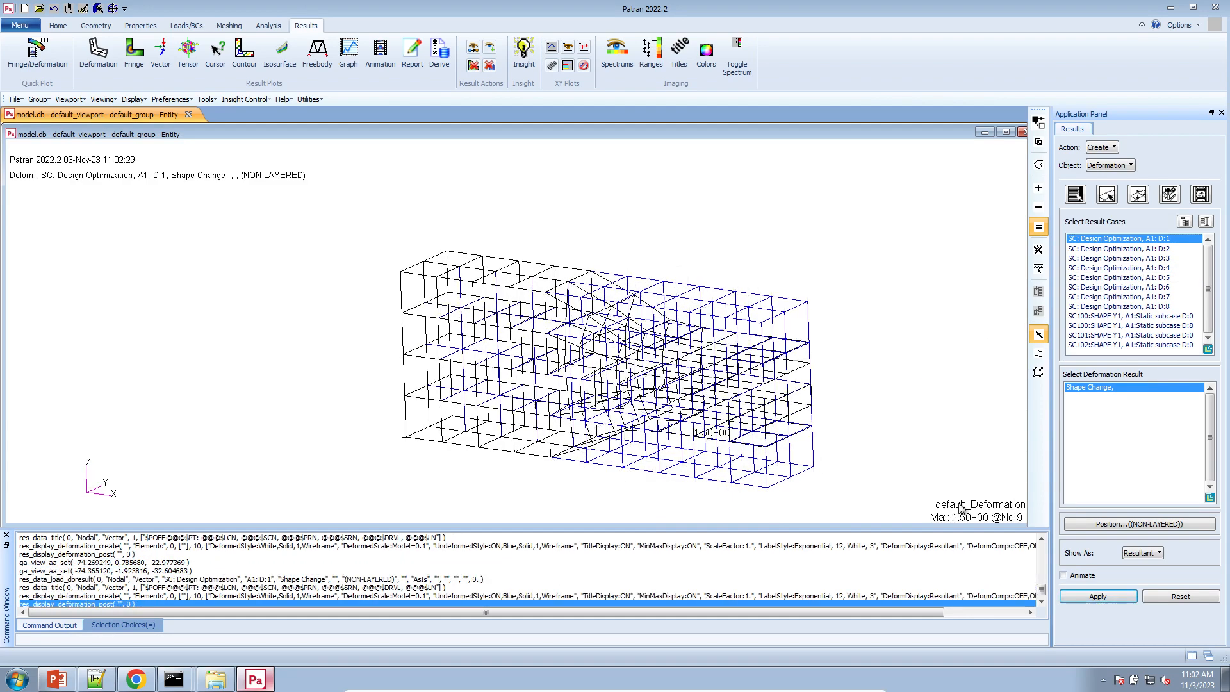
{"action": "scroll", "coordinate": [823, 450], "scroll_direction": "down", "scroll_amount": 3}
{"action": "scroll", "coordinate": [823, 450], "scroll_direction": "up", "scroll_amount": 4}
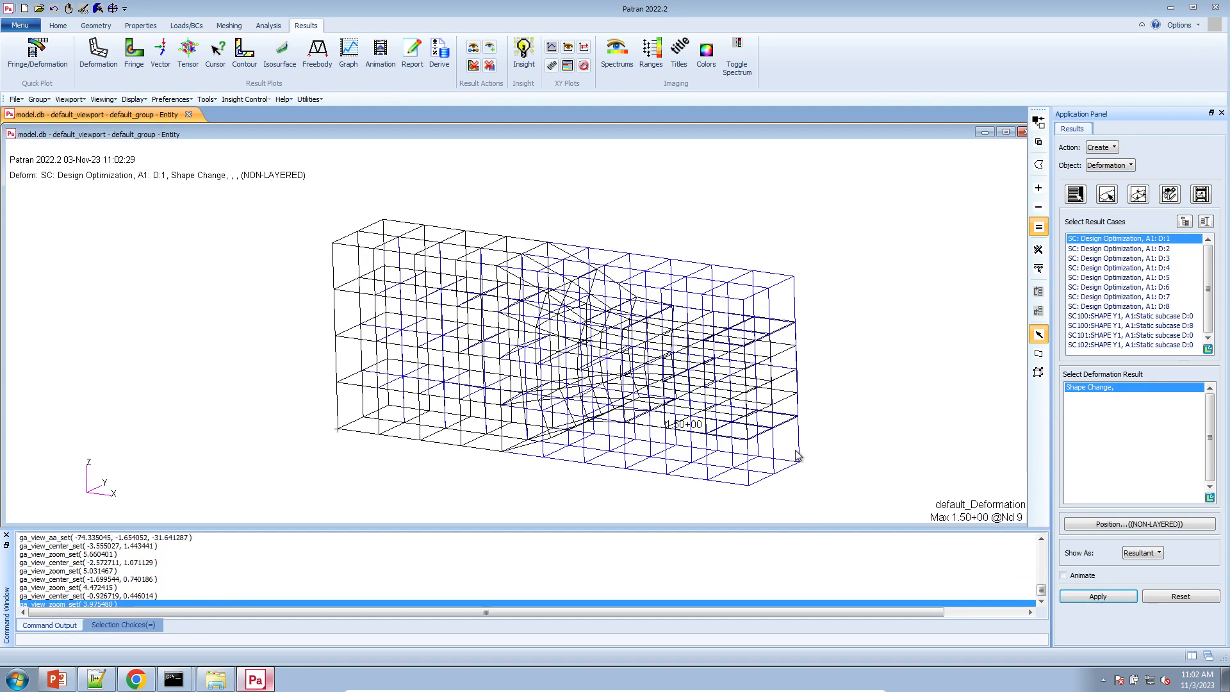
{"action": "middle_click_drag", "start_coordinate": [795, 448], "coordinate": [794, 448]}
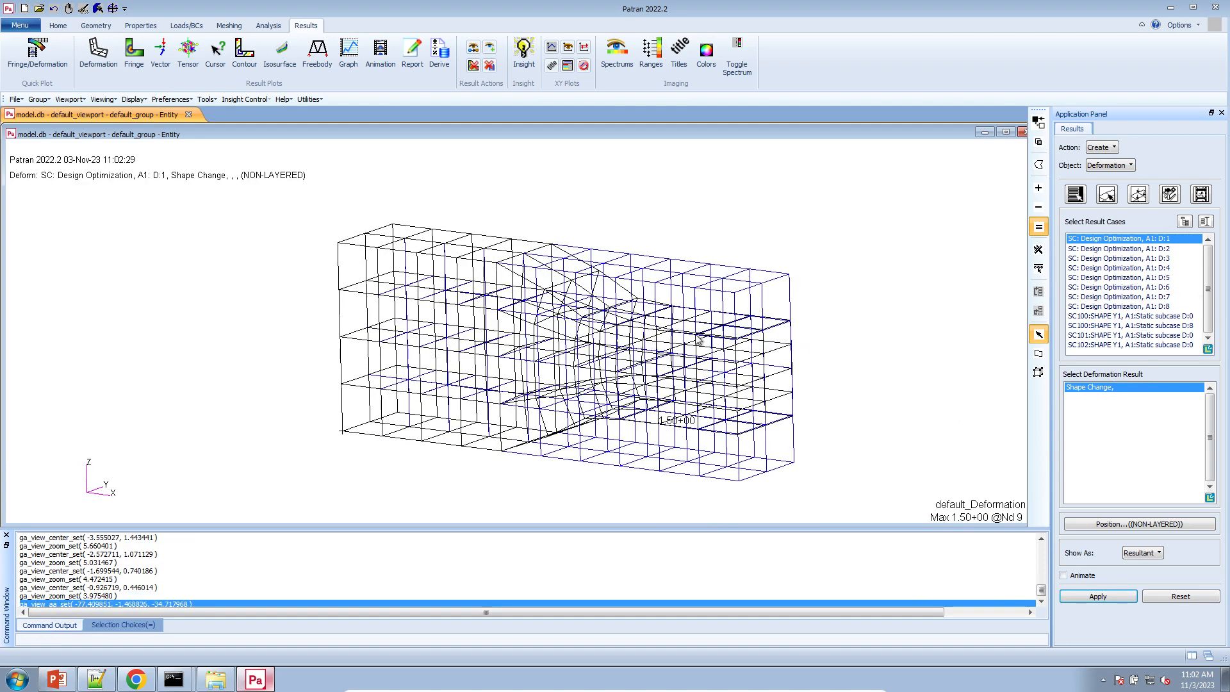
- Set the undeformed shape's render style to Free Edge and update the plot to compare both outlines
{"action": "left_click", "coordinate": [1139, 195]}
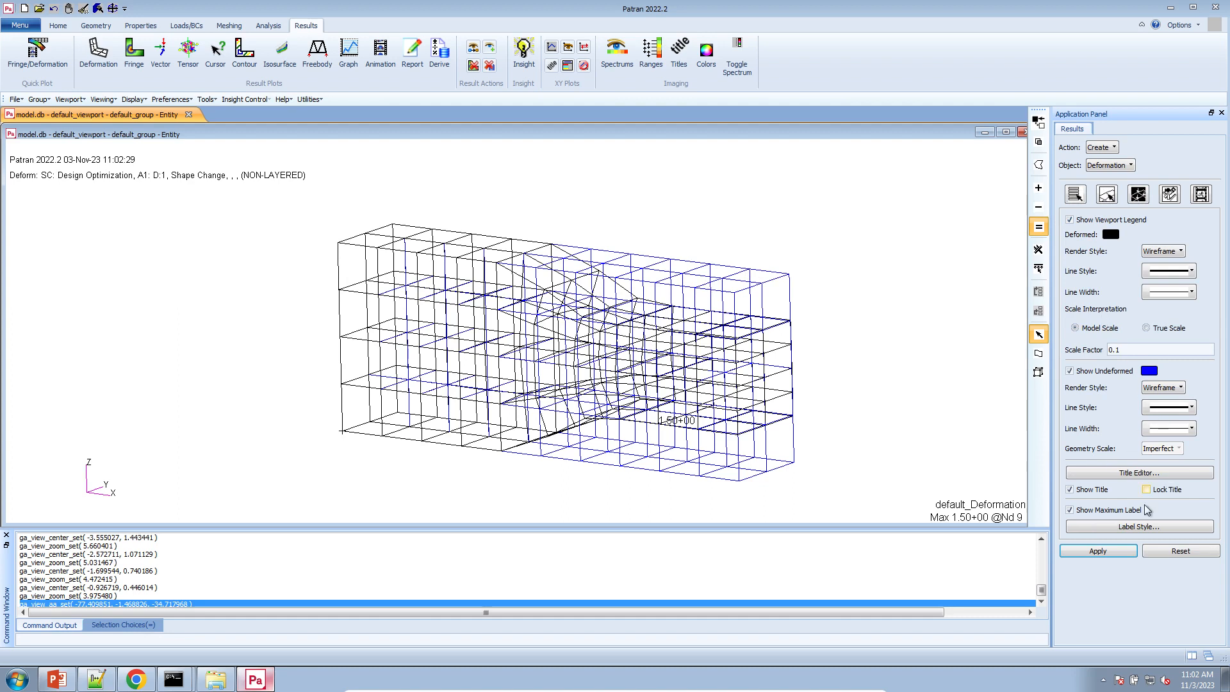
{"action": "left_click", "coordinate": [1161, 388]}
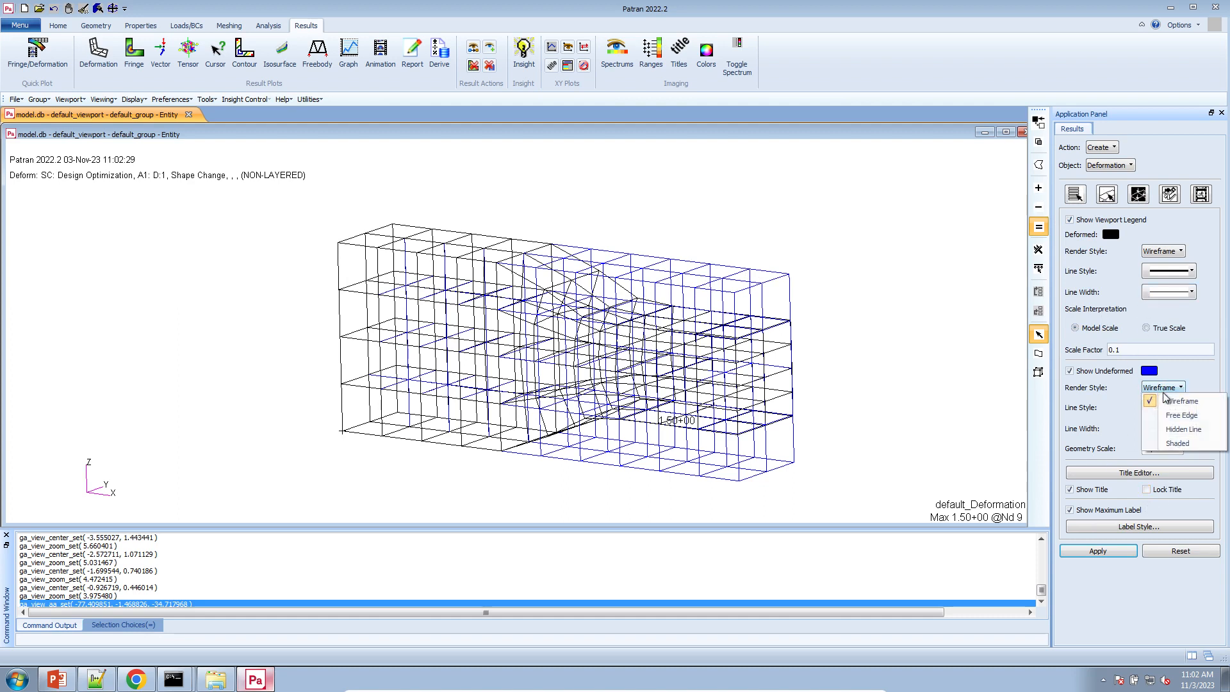
{"action": "left_click", "coordinate": [1175, 415]}
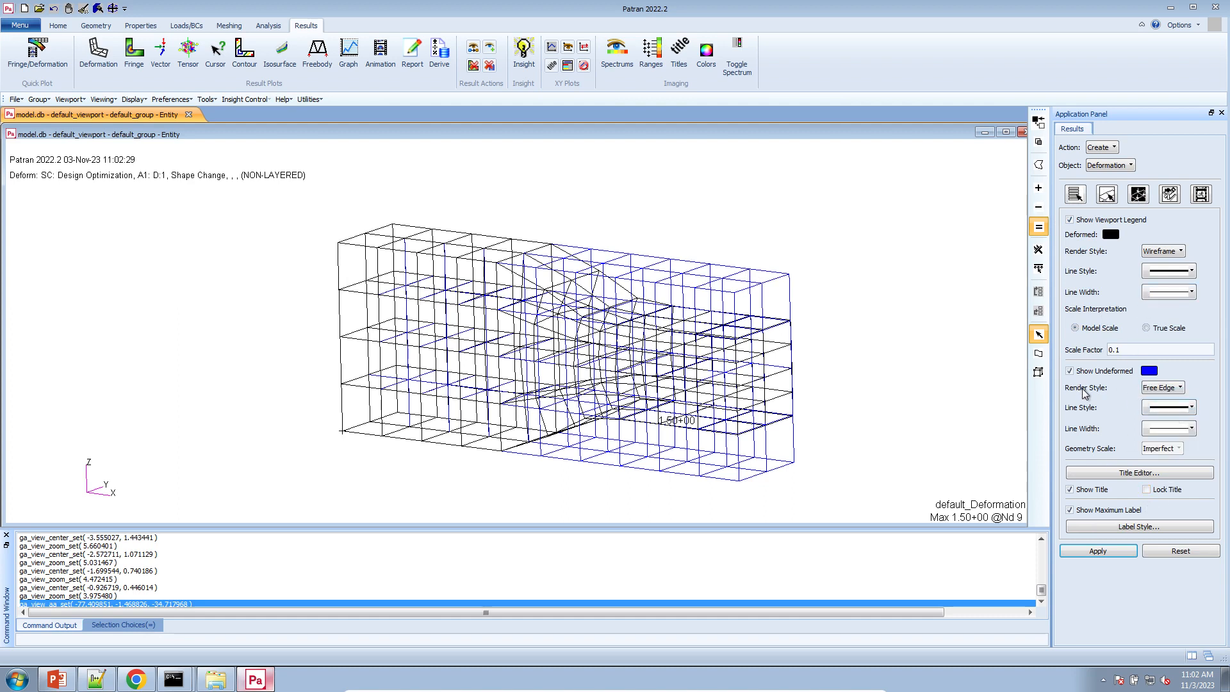
{"action": "left_click", "coordinate": [1098, 551]}
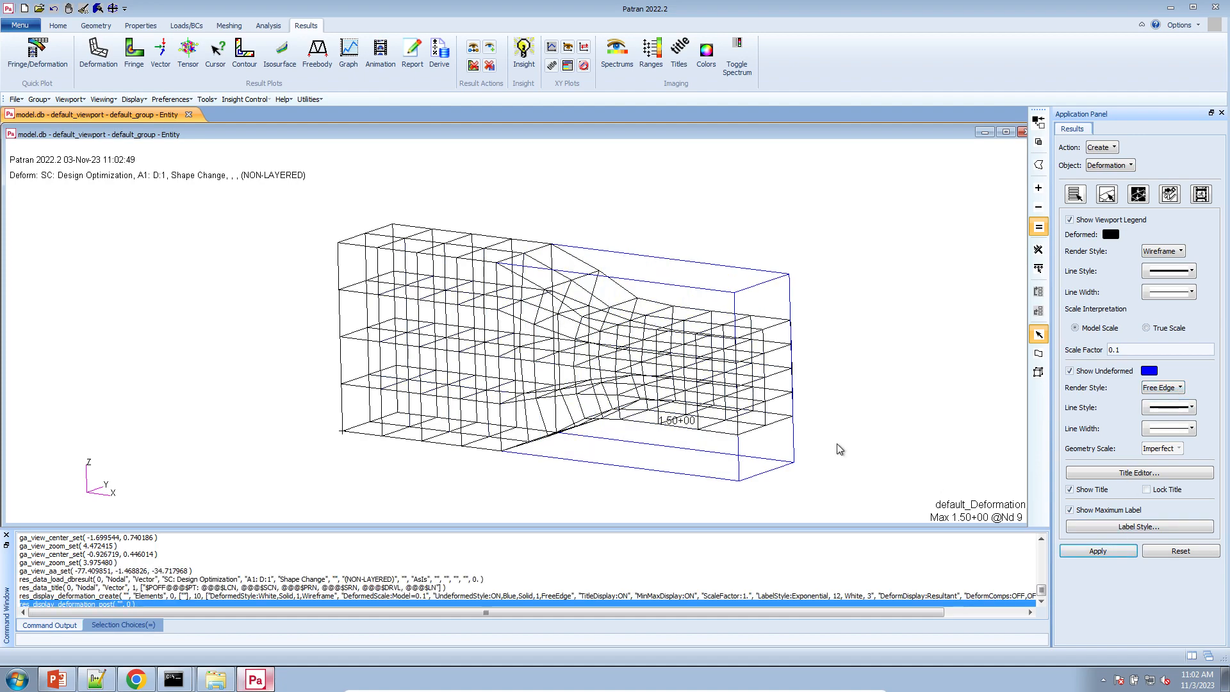
{"action": "middle_click_drag", "start_coordinate": [691, 402], "coordinate": [719, 400]}
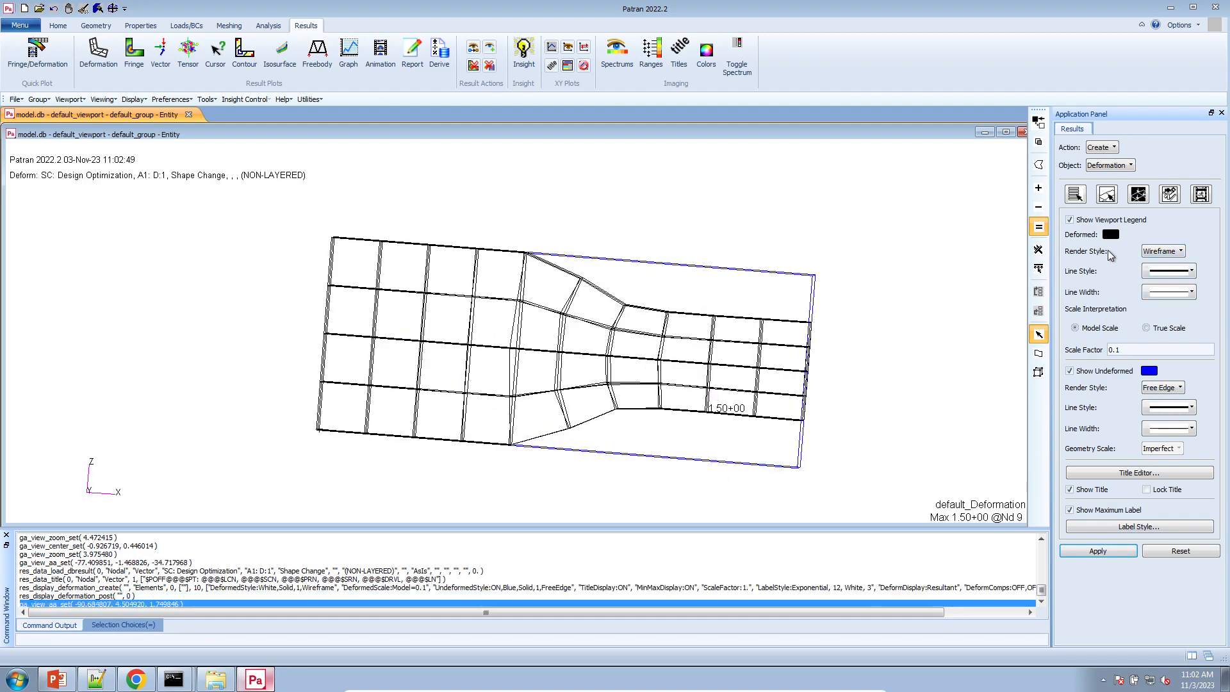
- Set the deformed shape's render style to Shaded, update the plot and inspect the beam in 3D
{"action": "left_click", "coordinate": [1161, 251]}
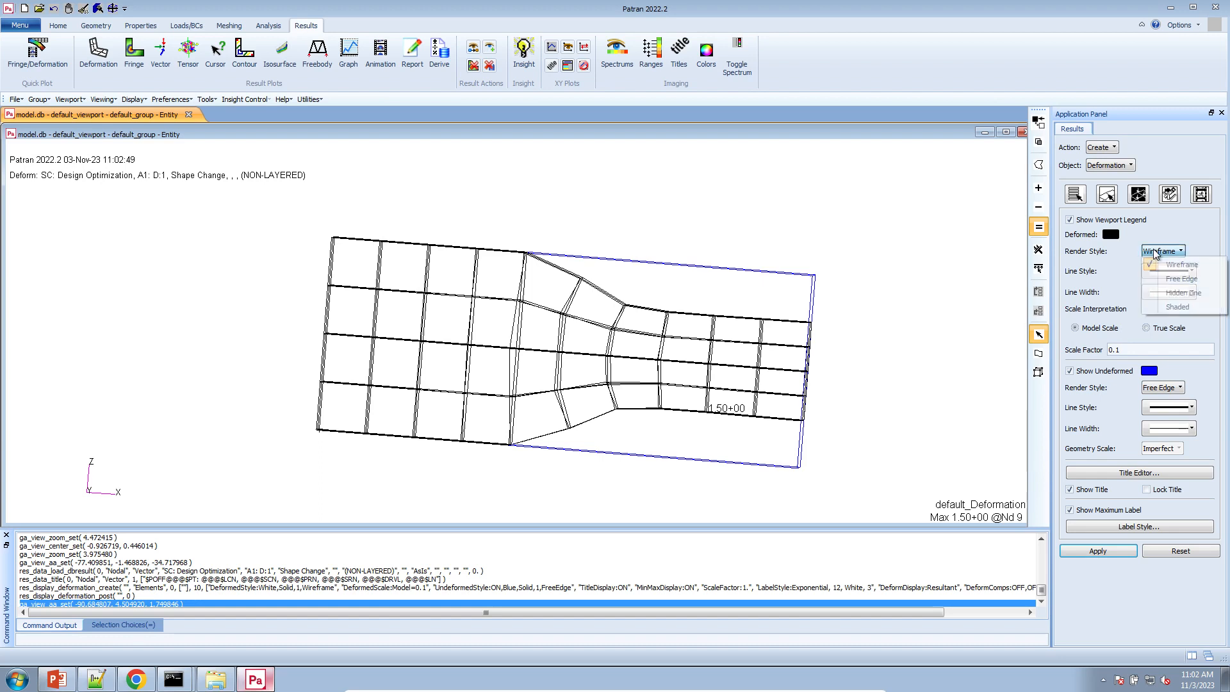
{"action": "left_click", "coordinate": [1171, 307]}
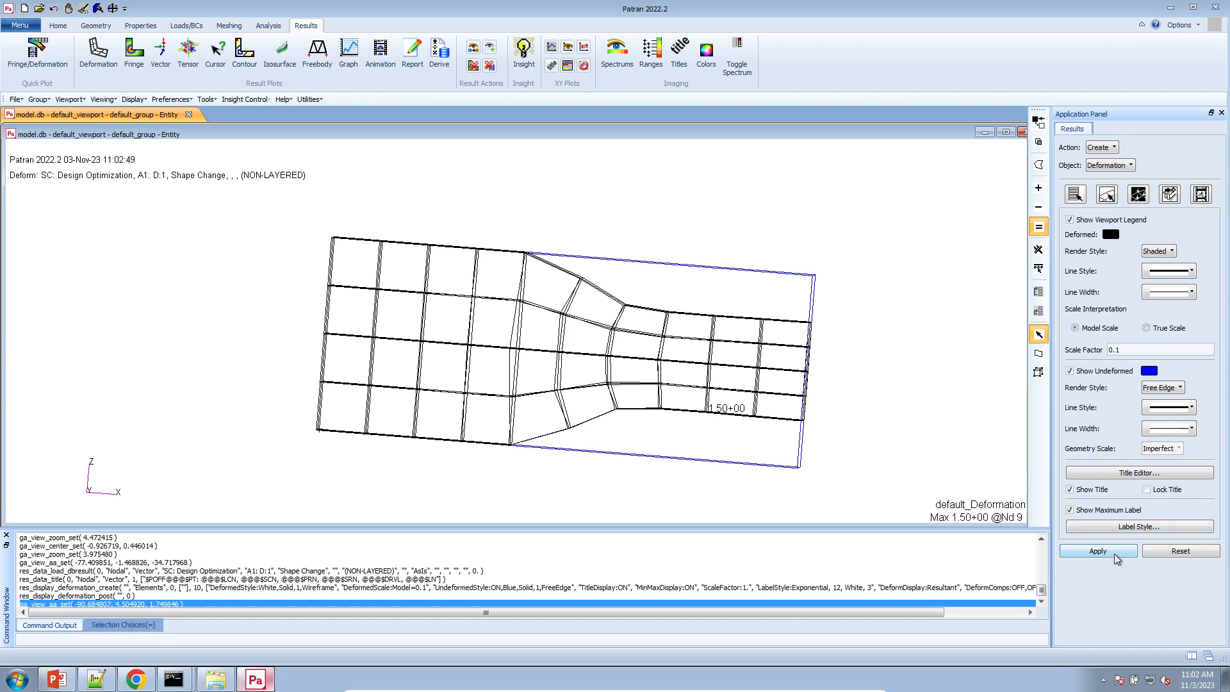
{"action": "left_click", "coordinate": [1098, 551]}
{"action": "middle_click_drag", "start_coordinate": [921, 424], "coordinate": [844, 383]}
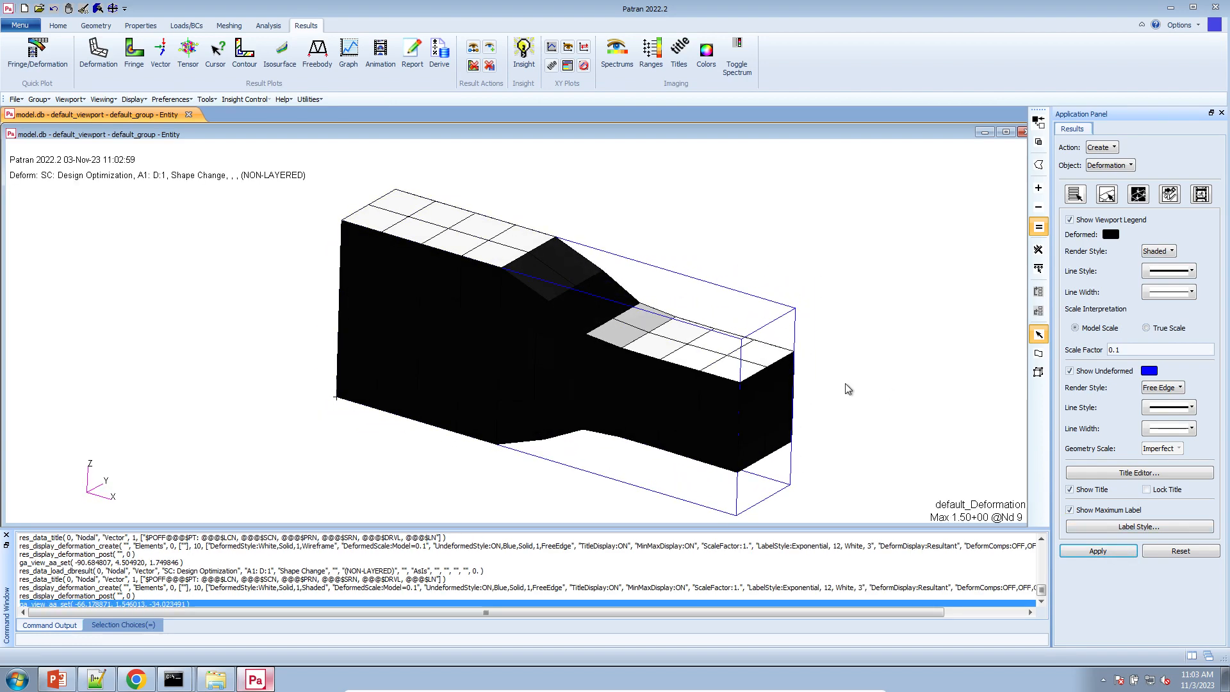
- Color the deformed shape light orange and display the deformation at True Scale with a scale factor of 1.0
{"action": "left_click", "coordinate": [1110, 235]}
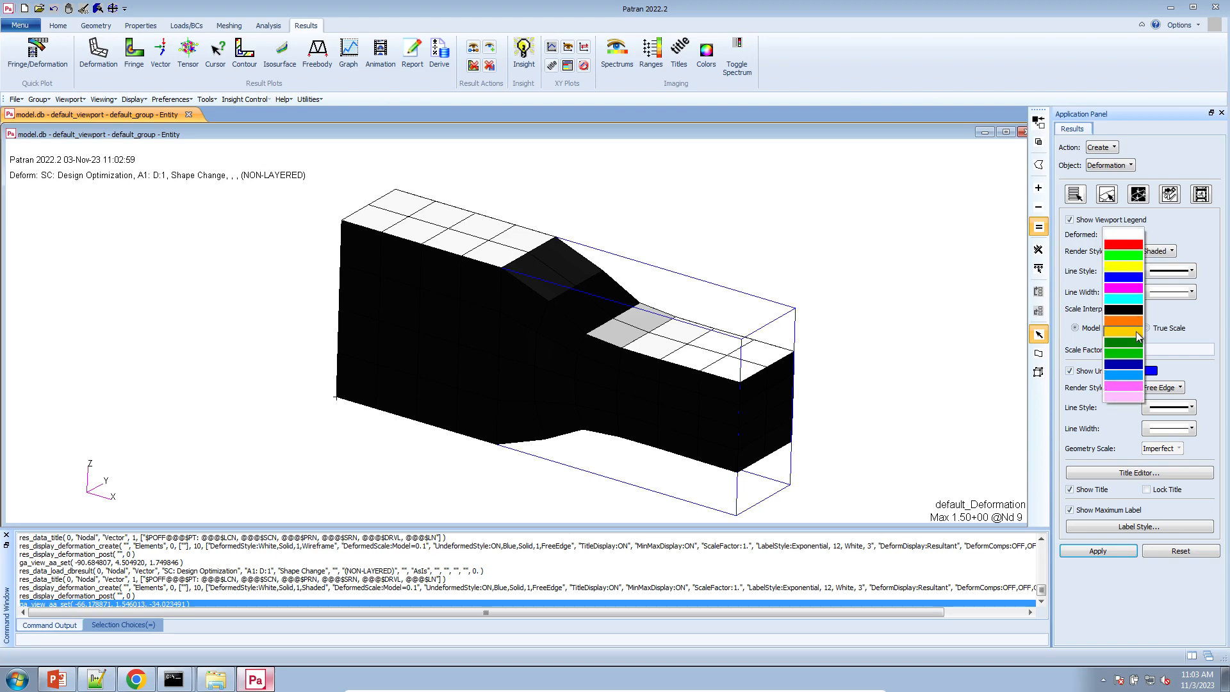
{"action": "left_click", "coordinate": [1137, 337]}
{"action": "left_click", "coordinate": [1098, 550]}
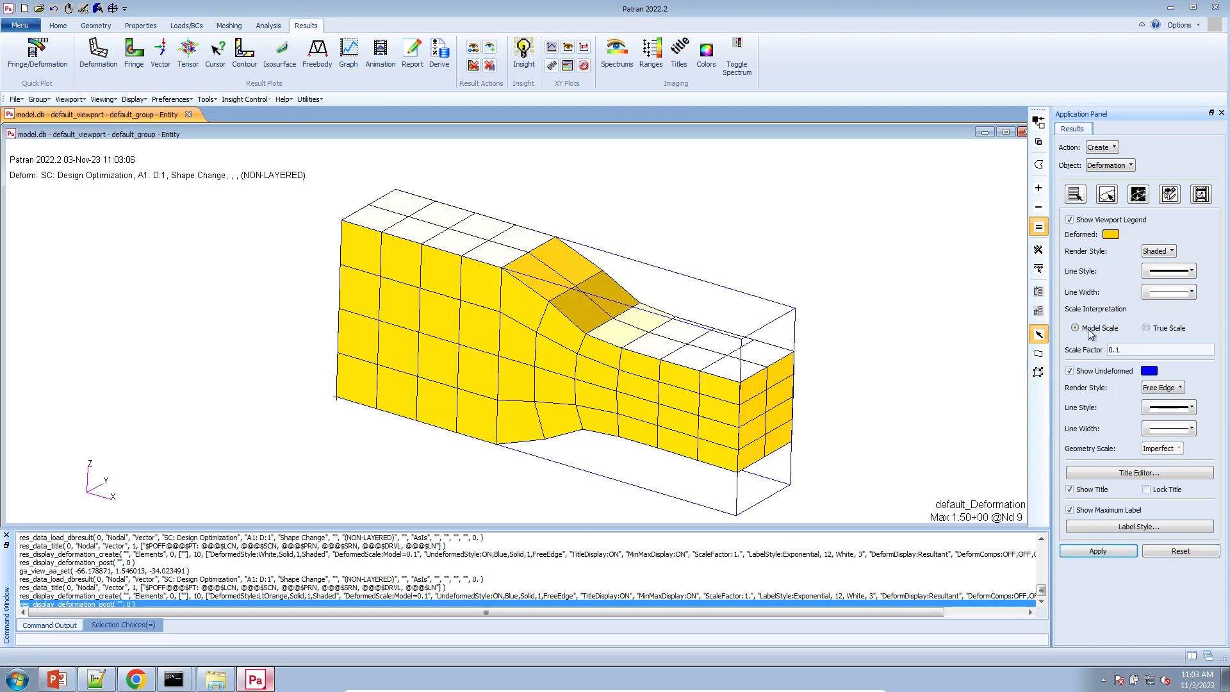
{"action": "left_click", "coordinate": [1146, 328]}
{"action": "left_click", "coordinate": [1098, 551]}
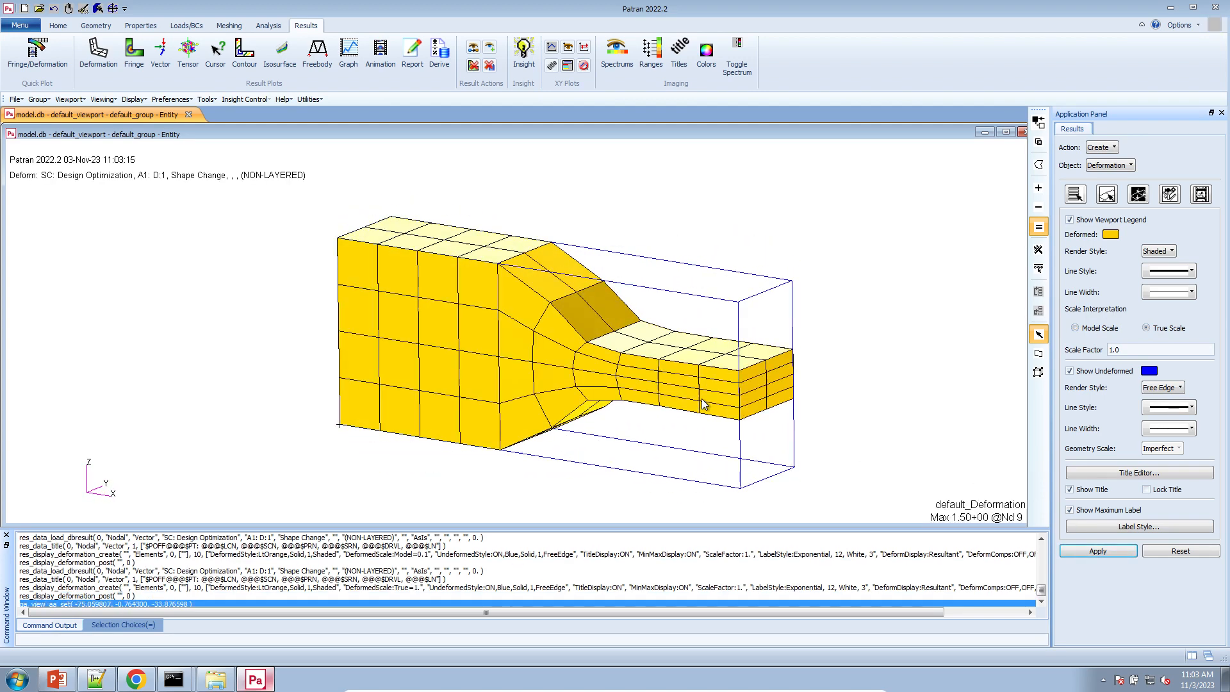
- Plot the Shape Change deformation for Design Optimization cycles D:2, D:3, D:4 and D:5, one after another
{"action": "left_click", "coordinate": [1075, 194]}
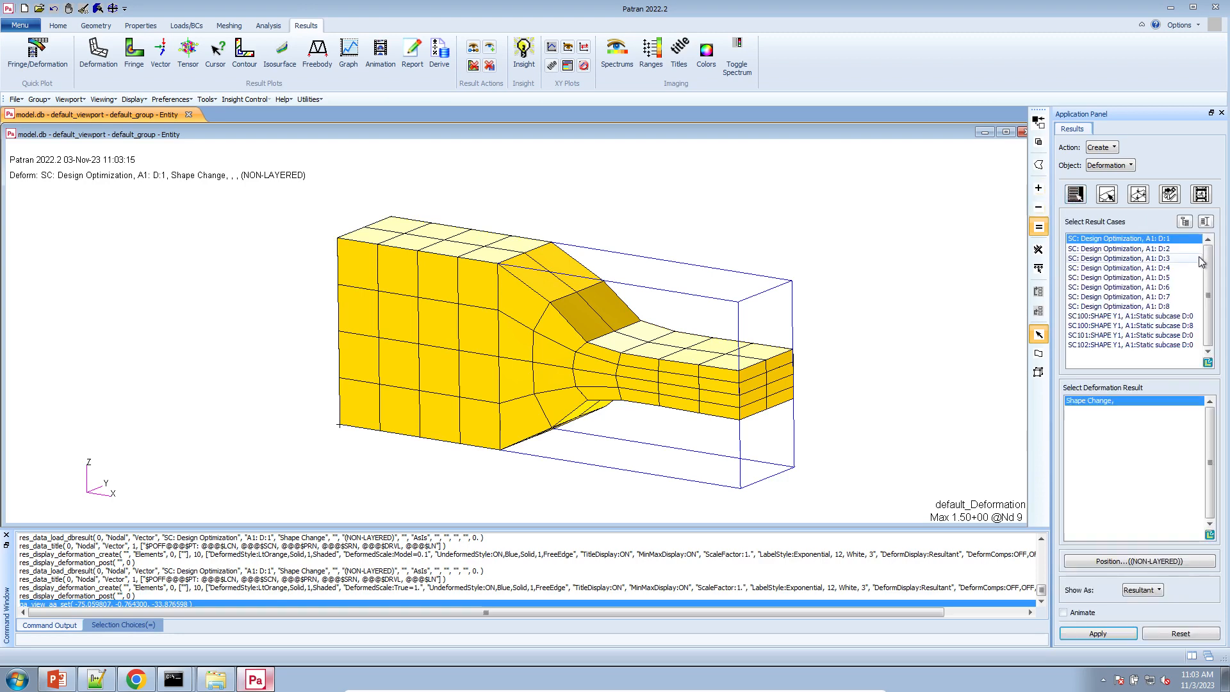
{"action": "left_click", "coordinate": [1121, 247]}
{"action": "left_click", "coordinate": [1098, 634]}
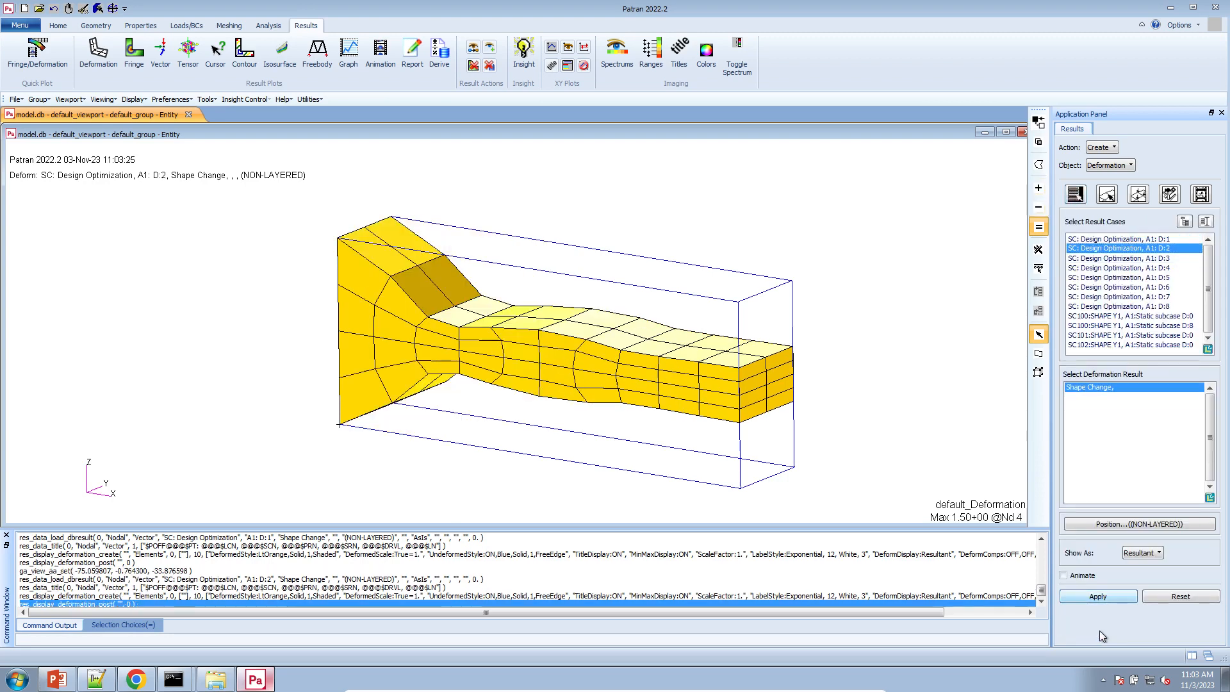
{"action": "left_click", "coordinate": [1160, 258]}
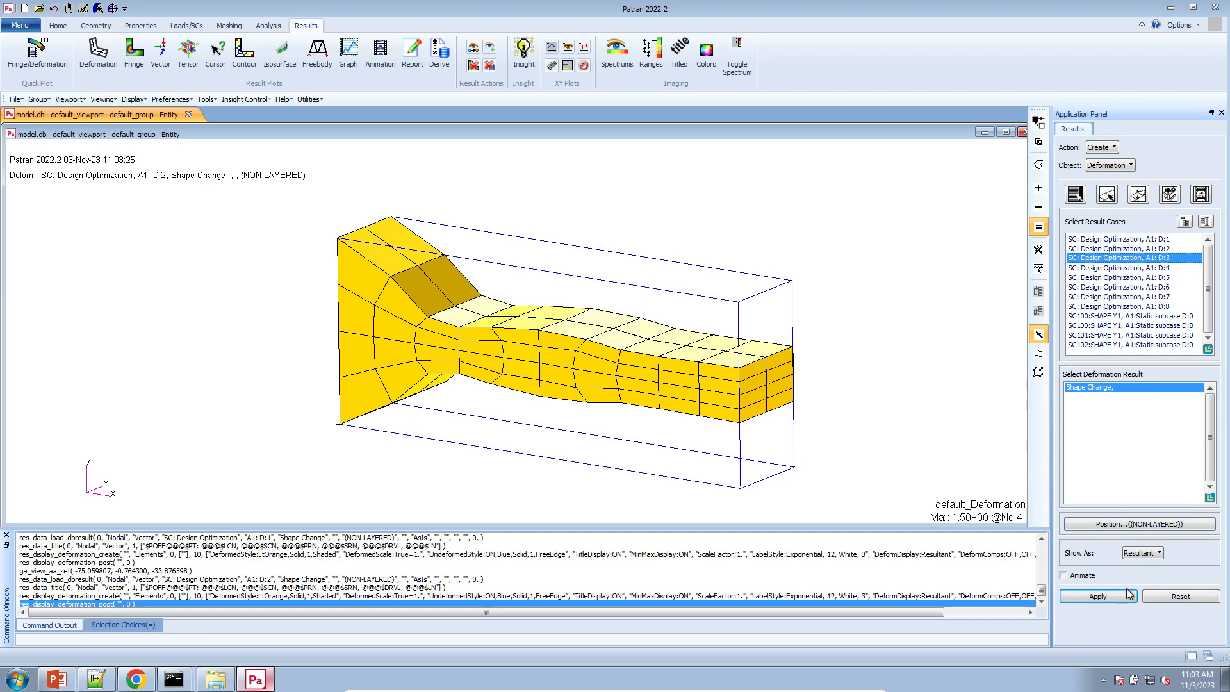
{"action": "left_click", "coordinate": [1098, 596]}
{"action": "left_click", "coordinate": [1168, 268]}
{"action": "left_click", "coordinate": [1098, 596]}
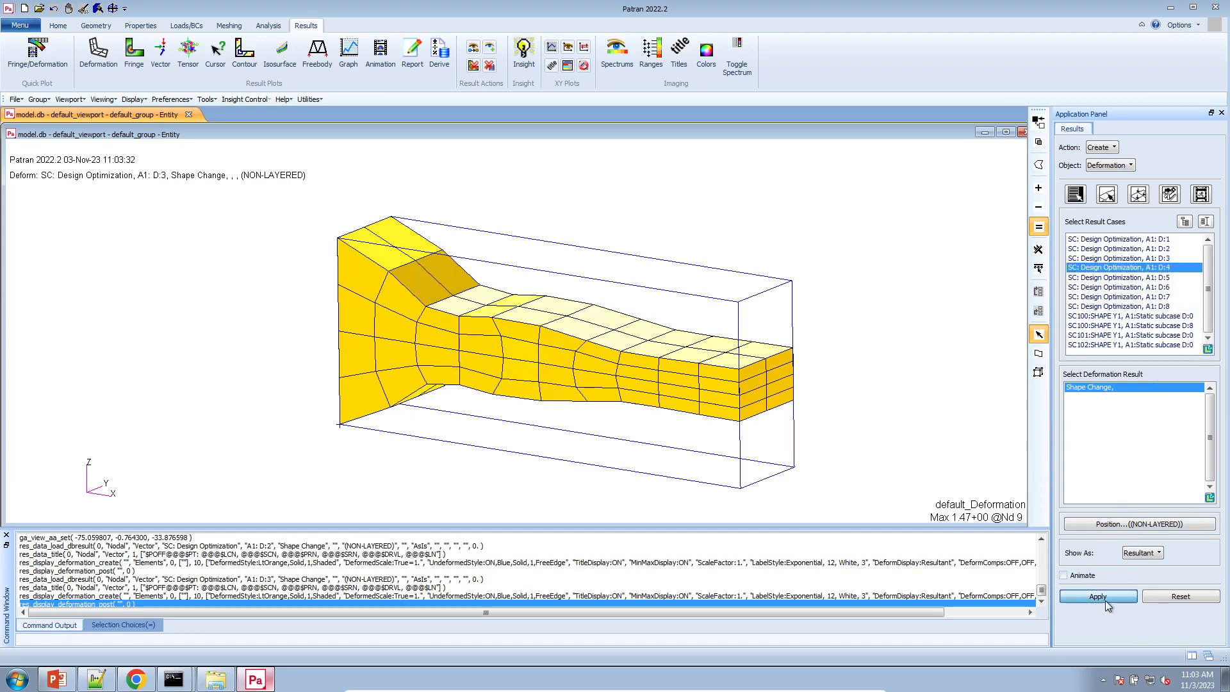
{"action": "left_click", "coordinate": [1174, 277]}
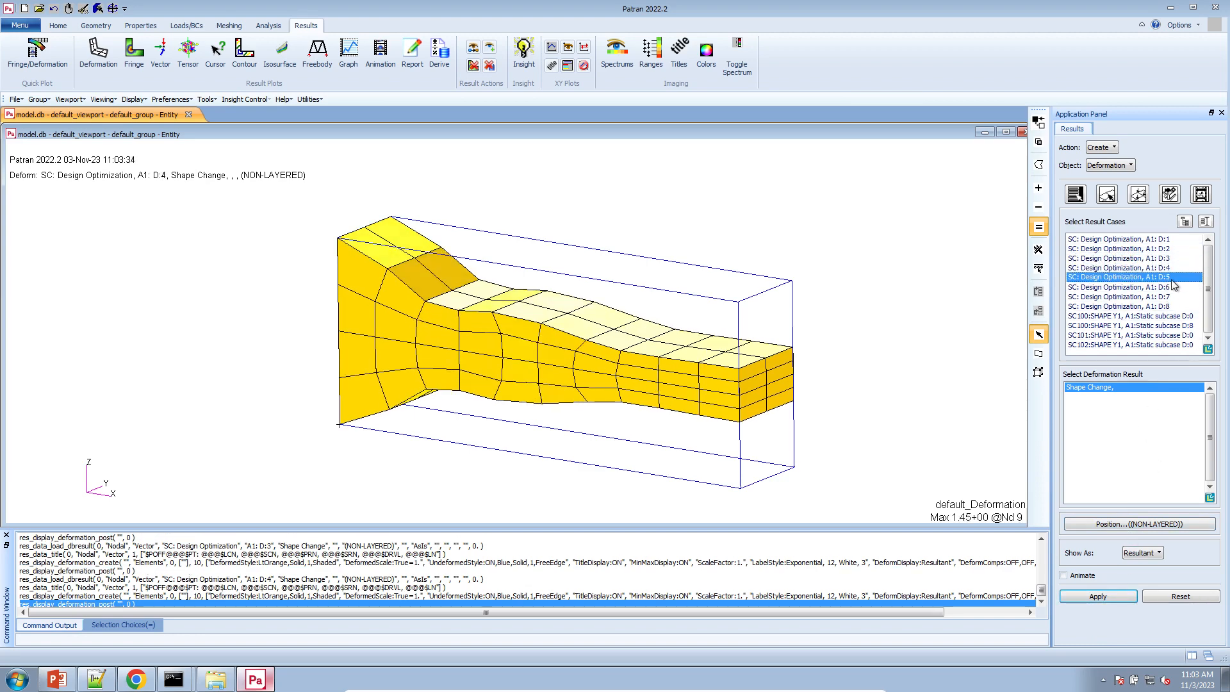
{"action": "left_click", "coordinate": [1115, 596]}
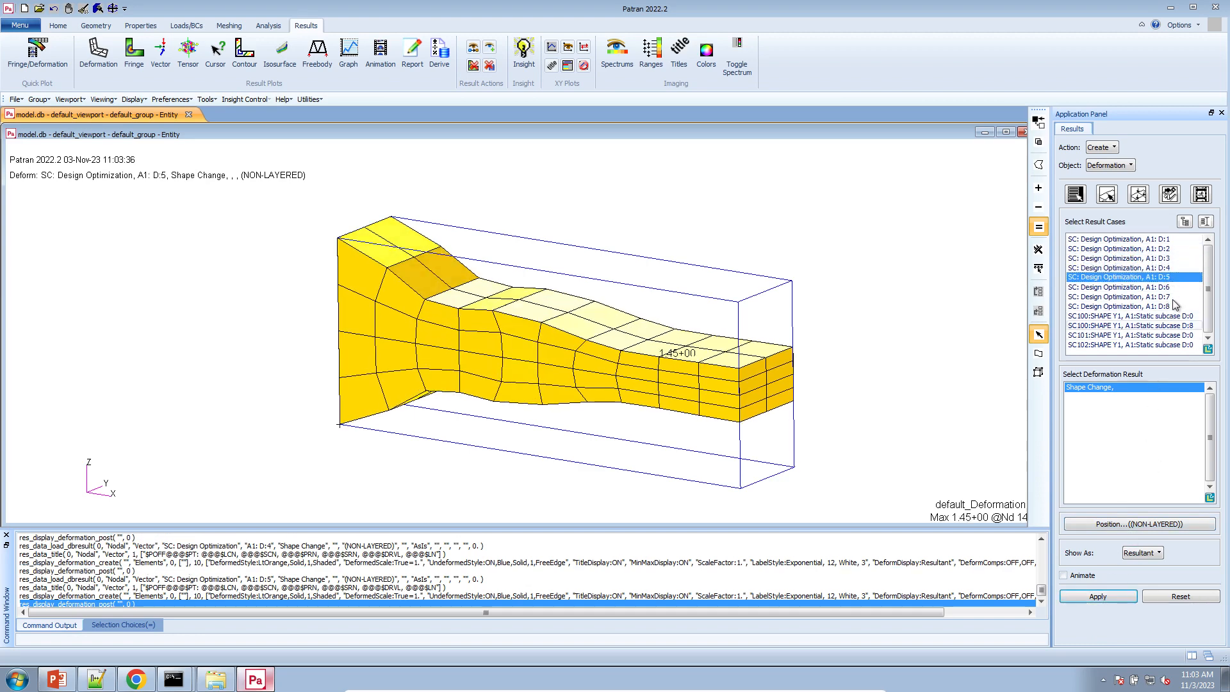
- Plot the Shape Change deformation for the final design cycle, Design Optimization D:8
{"action": "left_click", "coordinate": [1161, 240]}
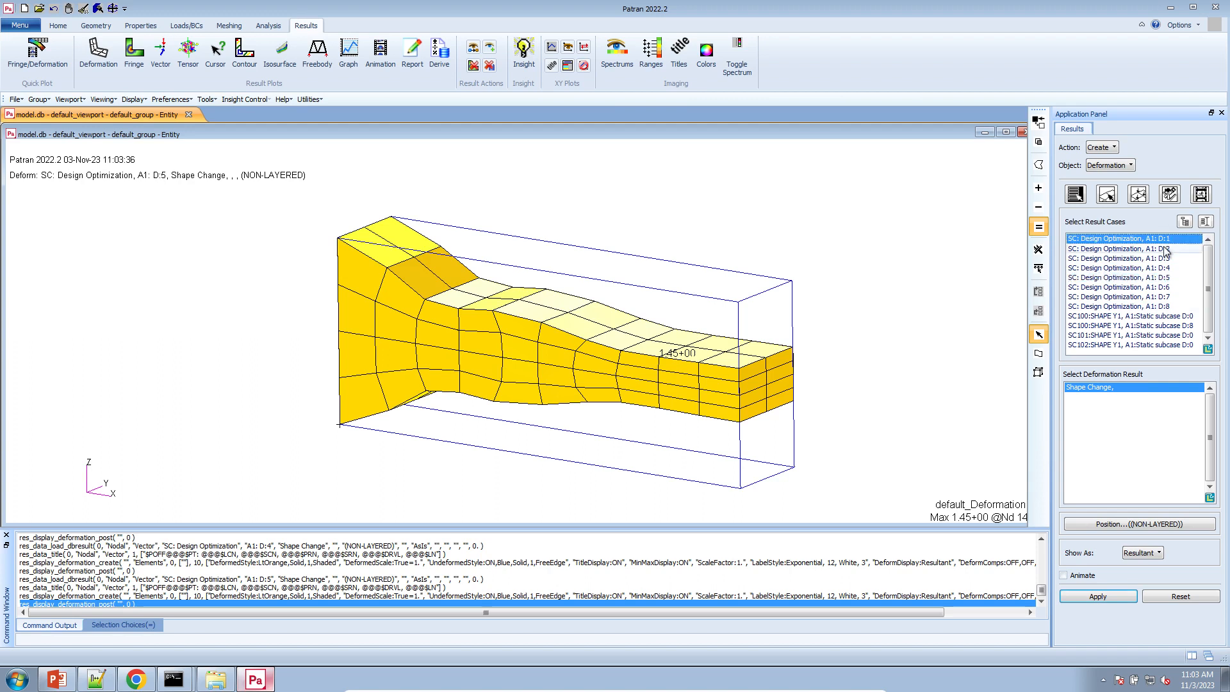
{"action": "left_click", "coordinate": [1162, 249]}
{"action": "left_click", "coordinate": [1162, 258]}
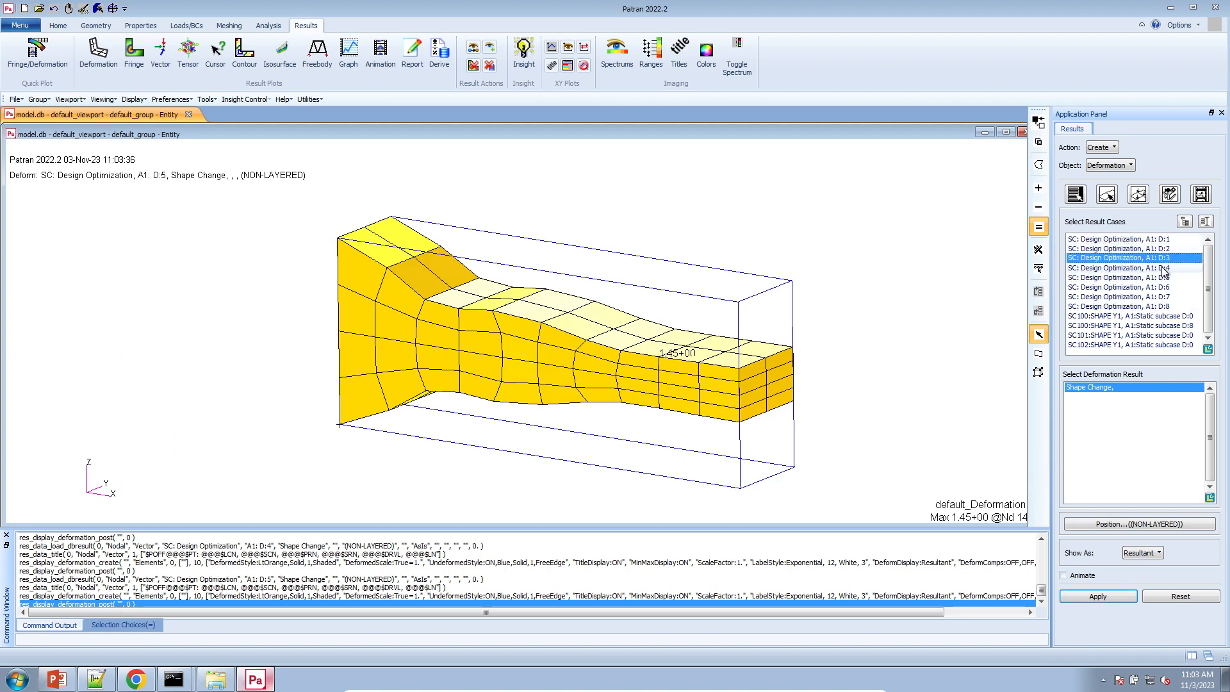
{"action": "left_click", "coordinate": [1163, 268]}
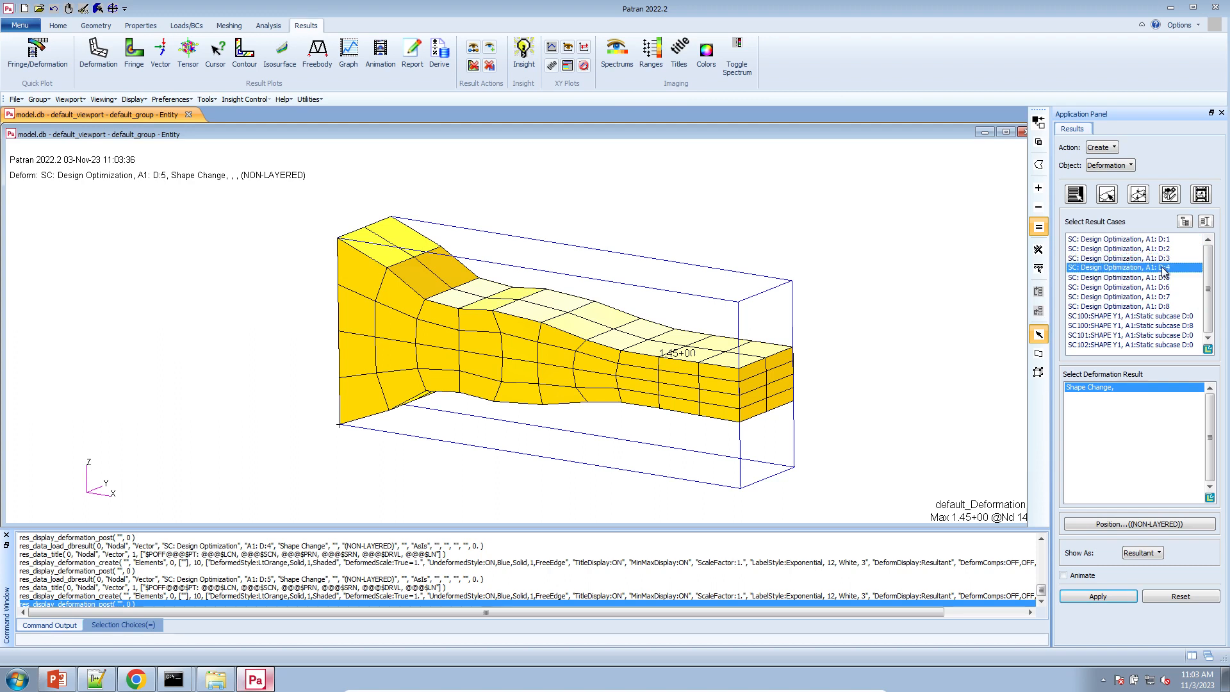
{"action": "left_click", "coordinate": [1166, 306]}
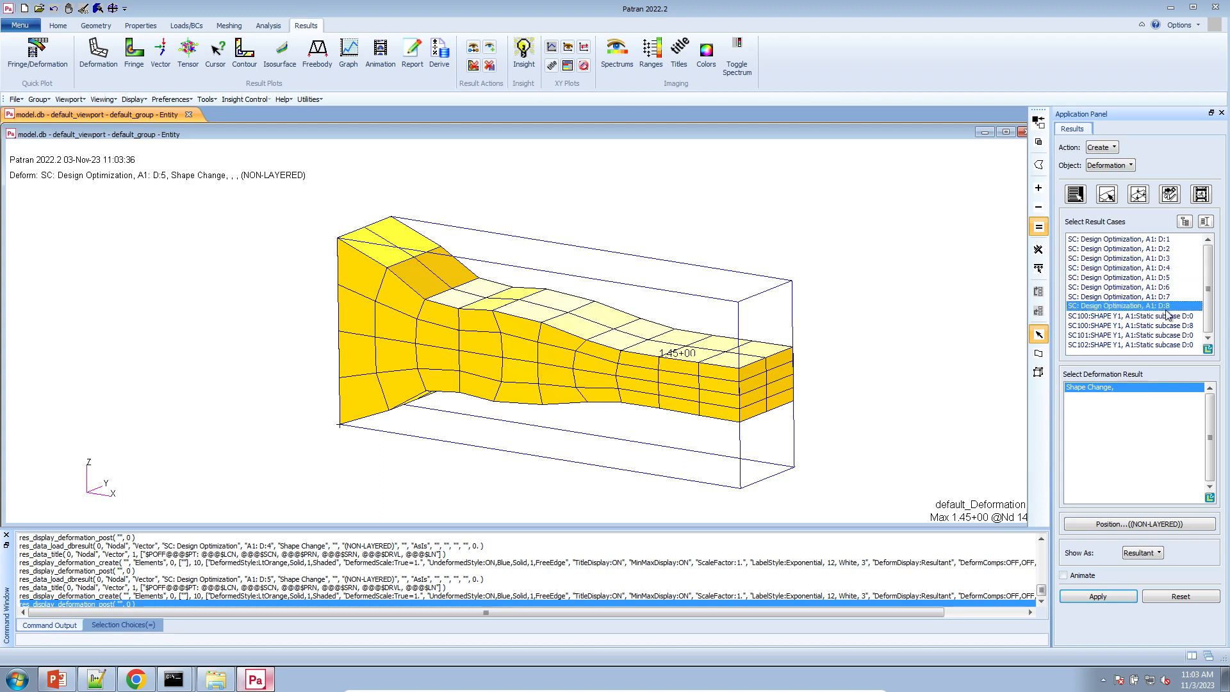
{"action": "left_click", "coordinate": [1098, 596]}
- Animate the shape change over design cycles D:1 through D:8 using 8 frames and the Design Cycle global variable, and pause the animation
{"action": "left_click_drag", "start_coordinate": [1177, 239], "coordinate": [1166, 308]}
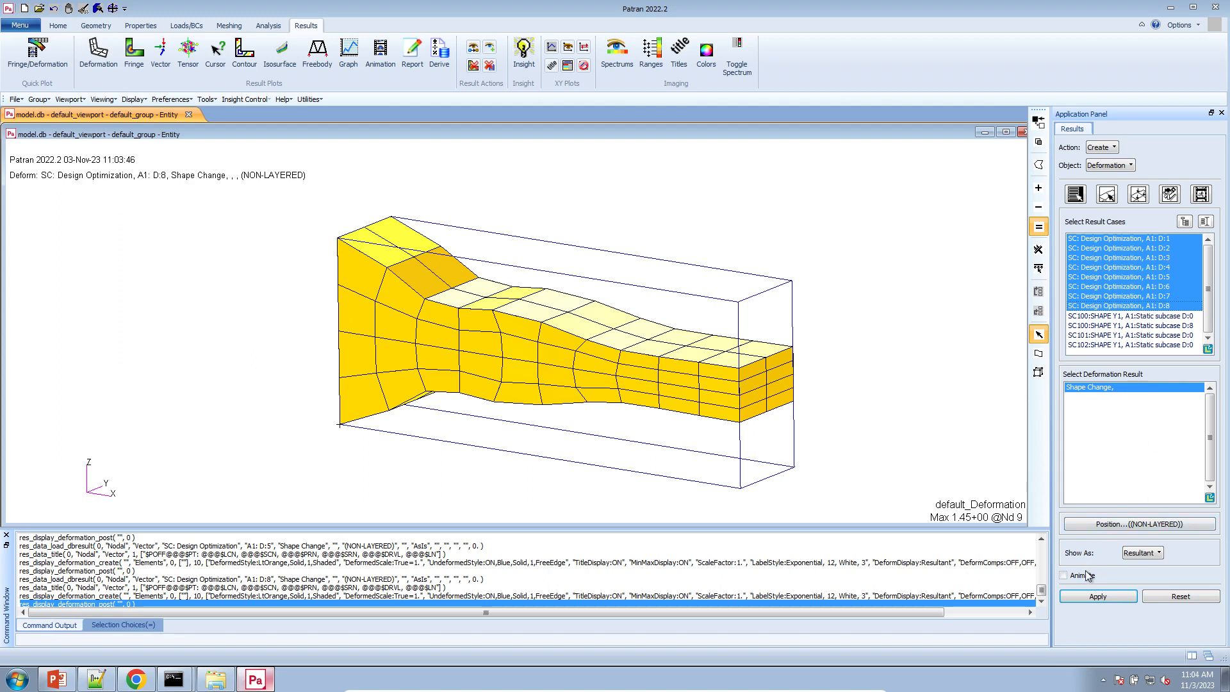
{"action": "left_click", "coordinate": [1202, 198]}
{"action": "left_click", "coordinate": [1122, 567]}
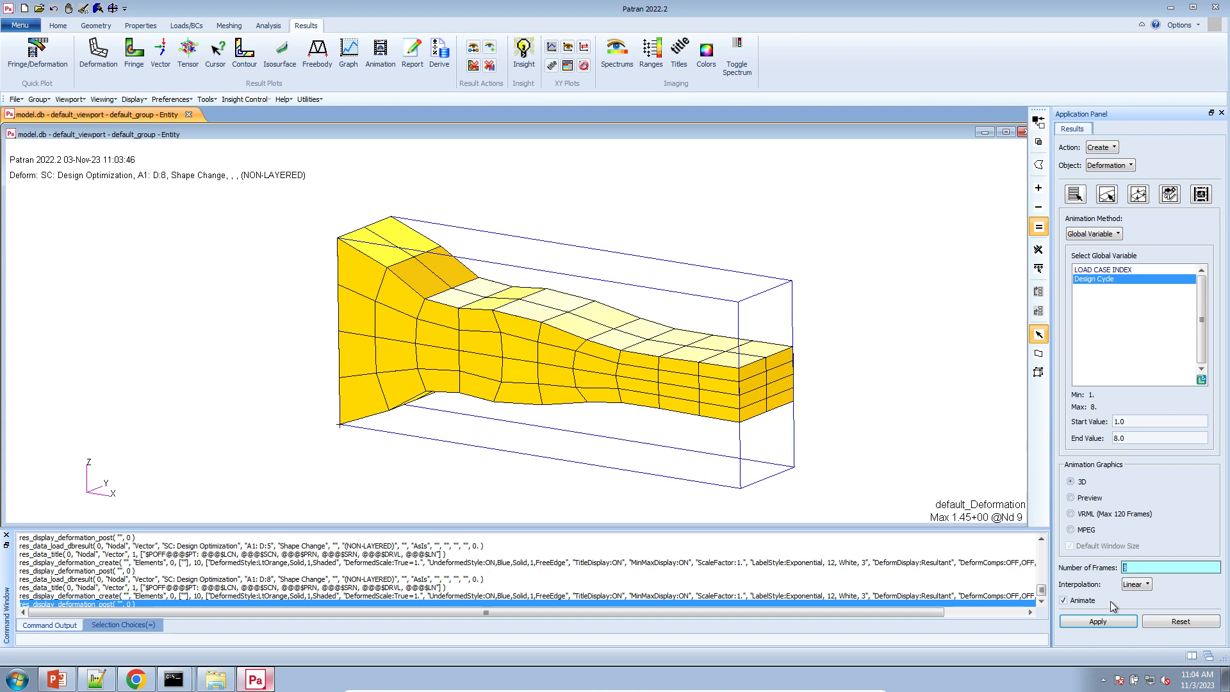
{"action": "left_click", "coordinate": [1116, 627]}
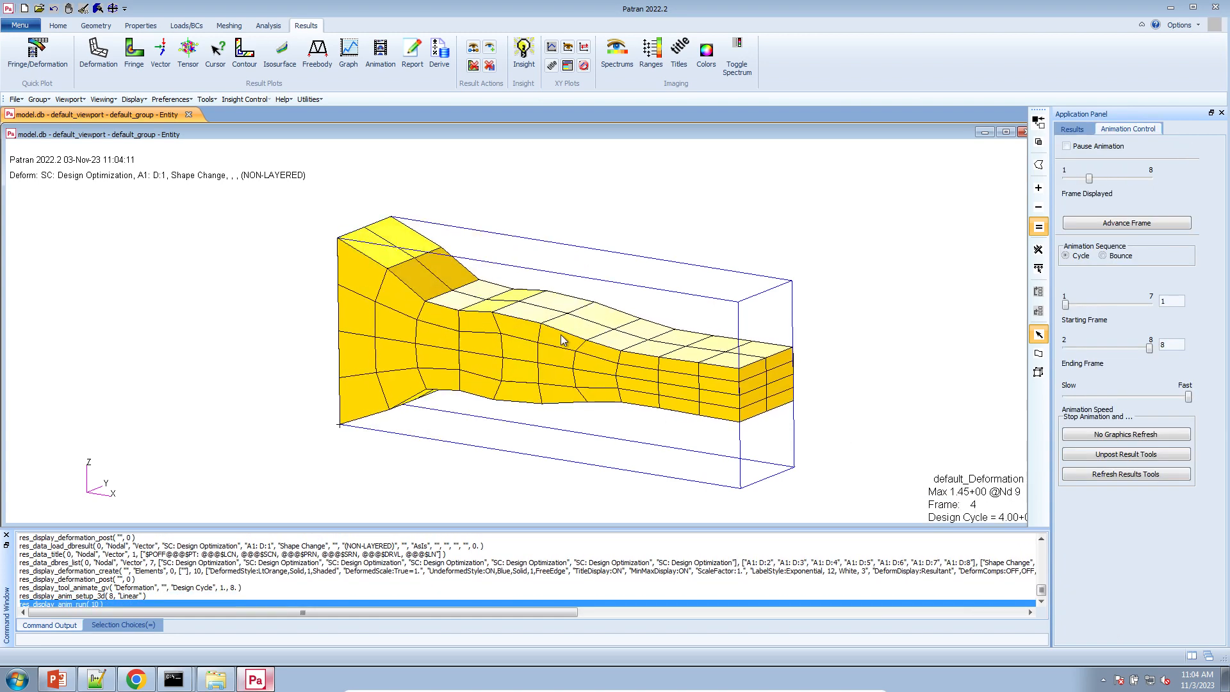
{"action": "left_click", "coordinate": [1098, 146]}
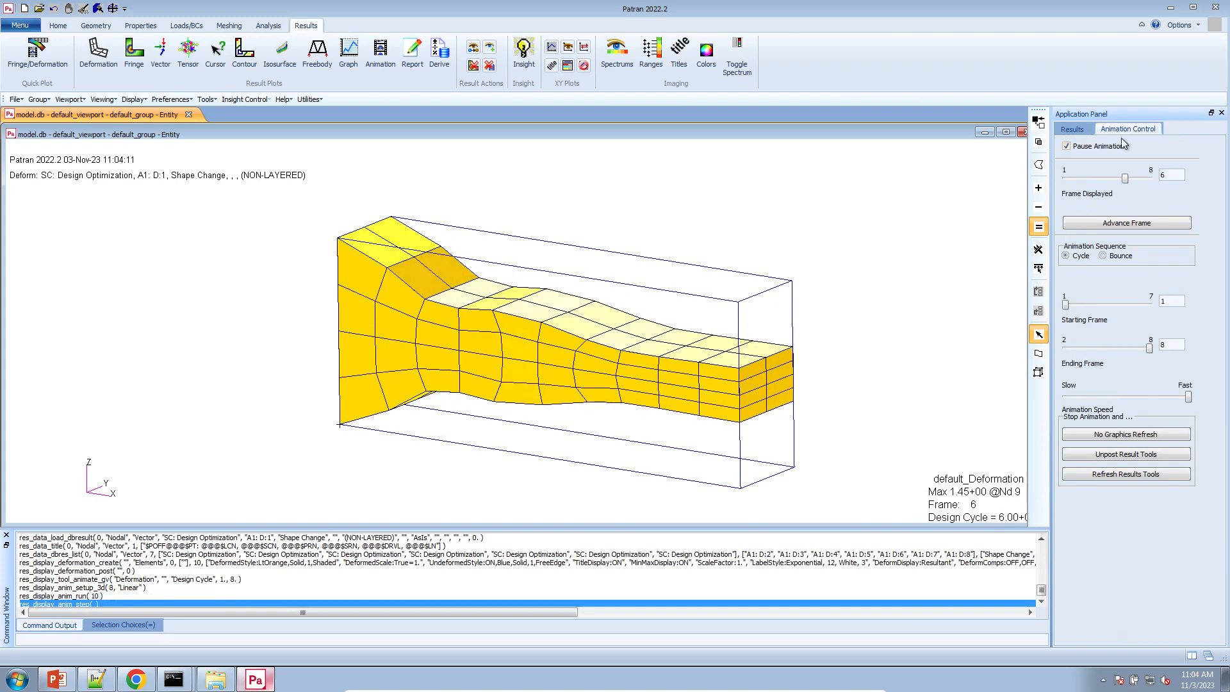
- Rerun the design-cycle animation with 50 frames, pause it and scrub back through the frames to frame 23
{"action": "left_click", "coordinate": [1079, 130]}
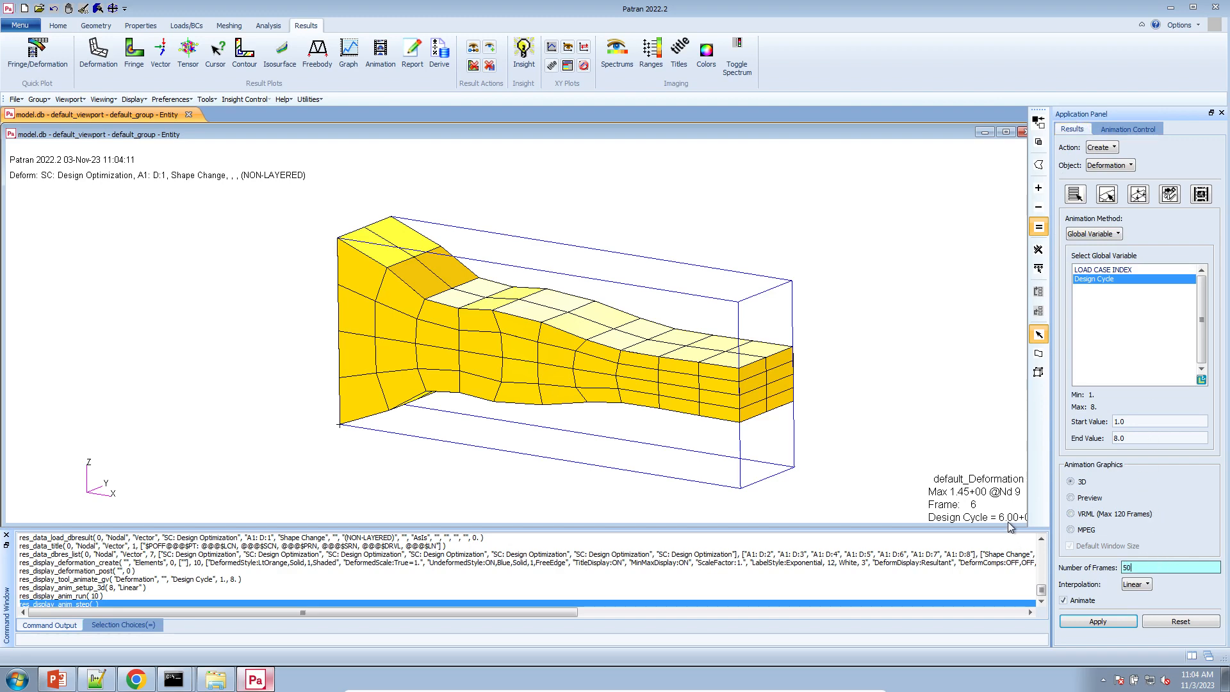
{"action": "left_click", "coordinate": [1098, 622]}
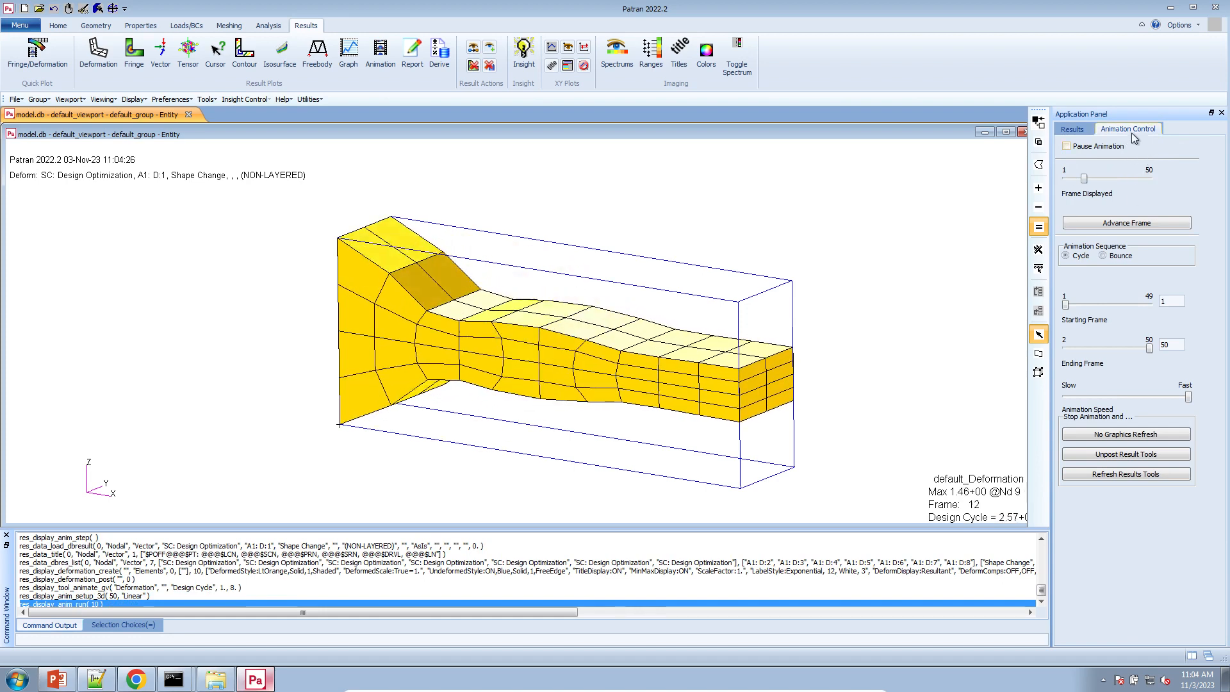
{"action": "left_click", "coordinate": [1089, 146]}
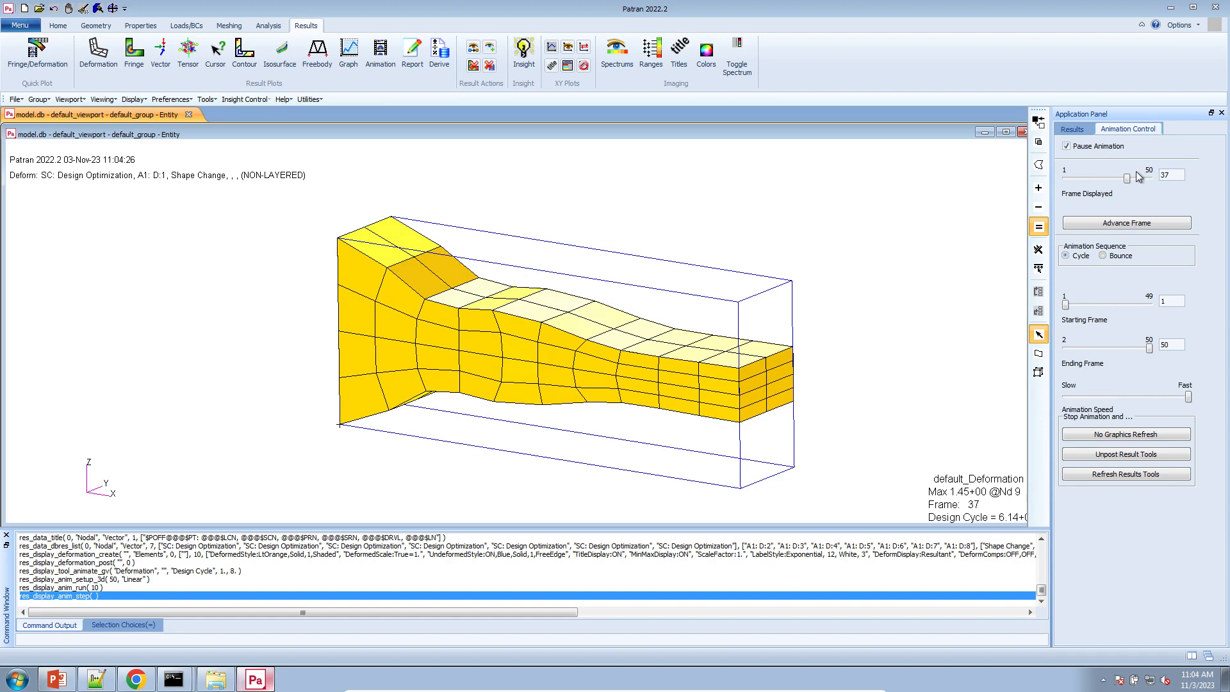
{"action": "left_click_drag", "start_coordinate": [1128, 176], "coordinate": [1093, 175]}
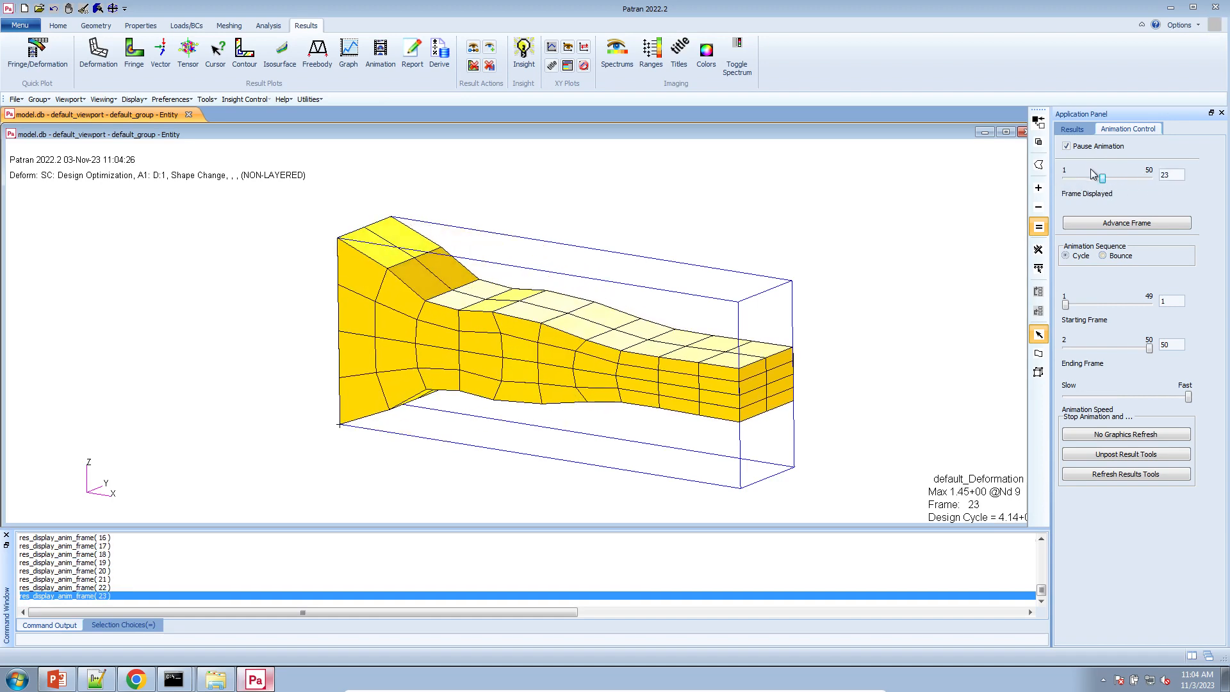
- Resume the design-cycle animation at a slightly slower speed, stop it by unposting the result tools, and open the Fringe plot setup
{"action": "left_click", "coordinate": [1088, 153]}
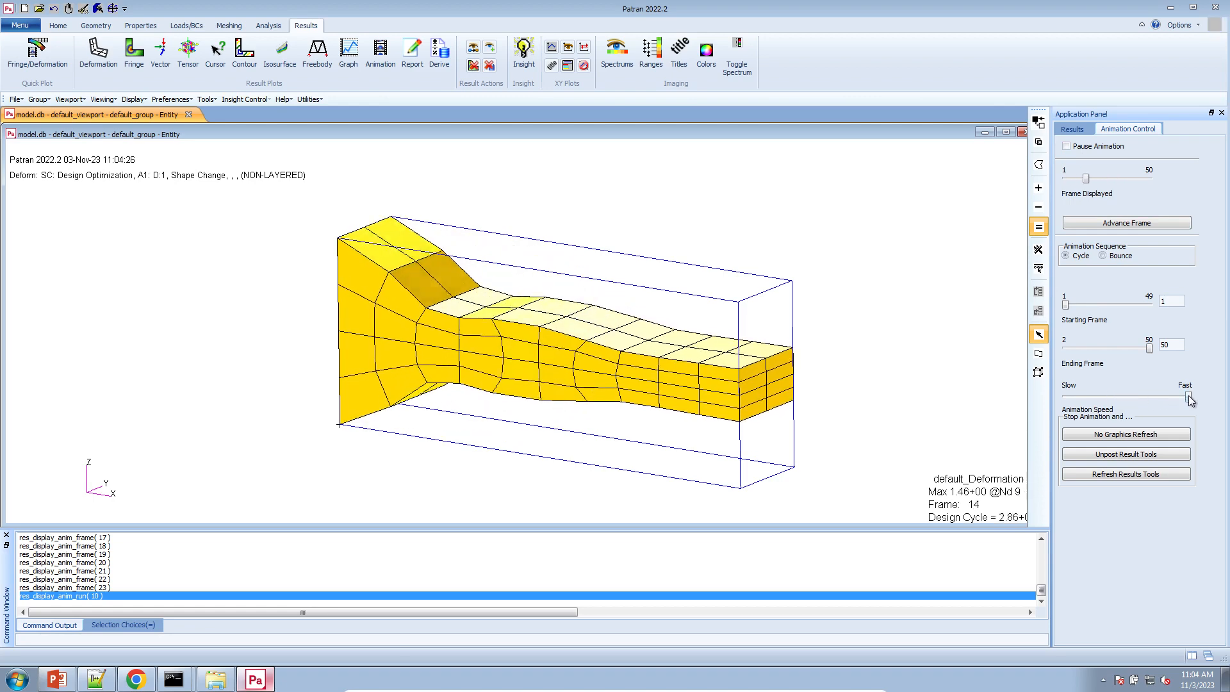
{"action": "mouse_move", "coordinate": [1189, 395]}
{"action": "left_mouse_down"}
{"action": "mouse_move", "coordinate": [1170, 397]}
{"action": "mouse_move", "coordinate": [1184, 398]}
{"action": "left_mouse_up"}
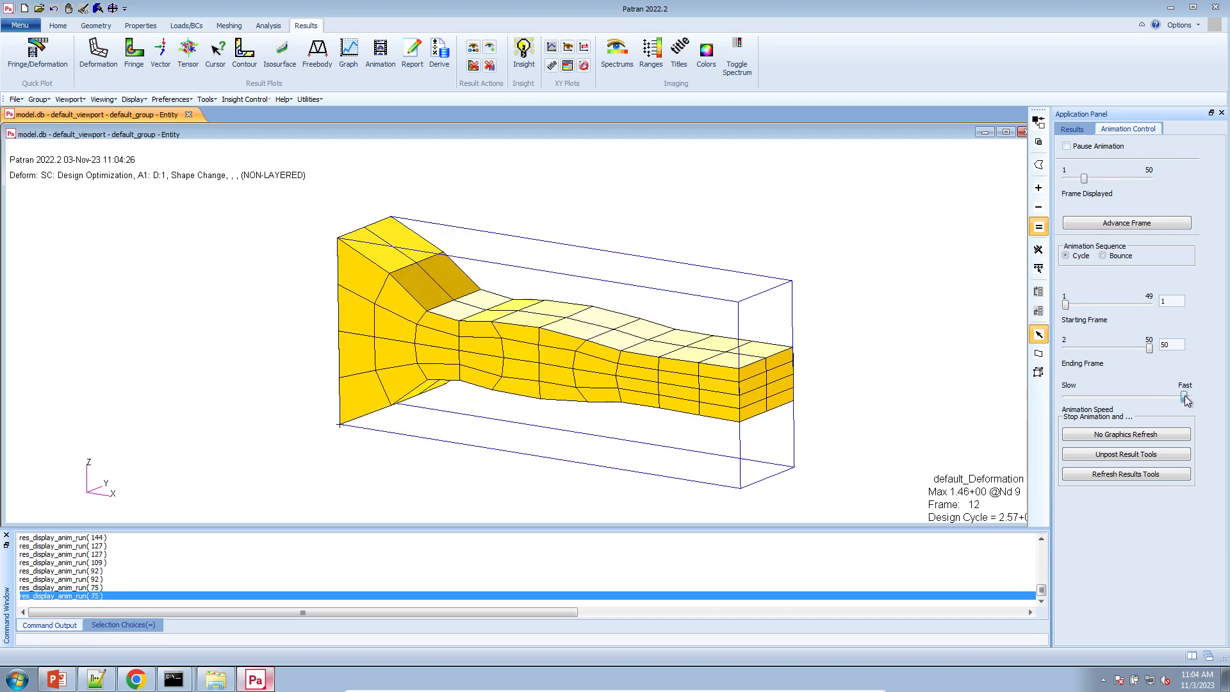
{"action": "left_click", "coordinate": [1147, 455]}
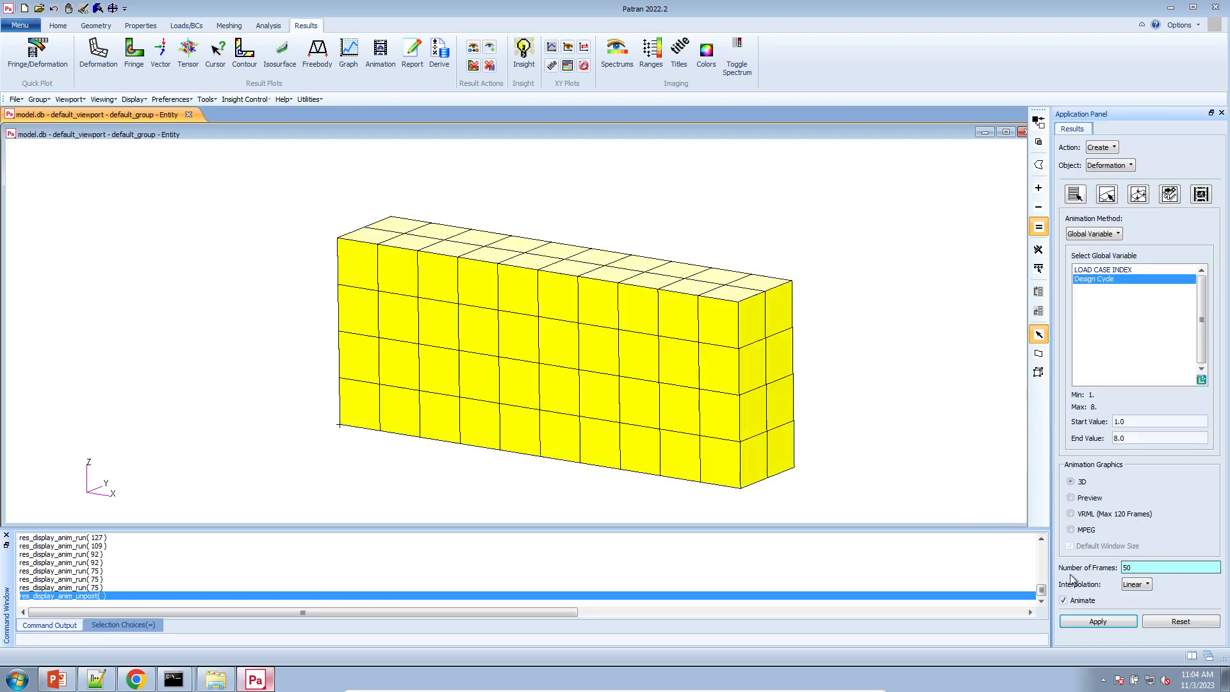
{"action": "left_click", "coordinate": [134, 52]}
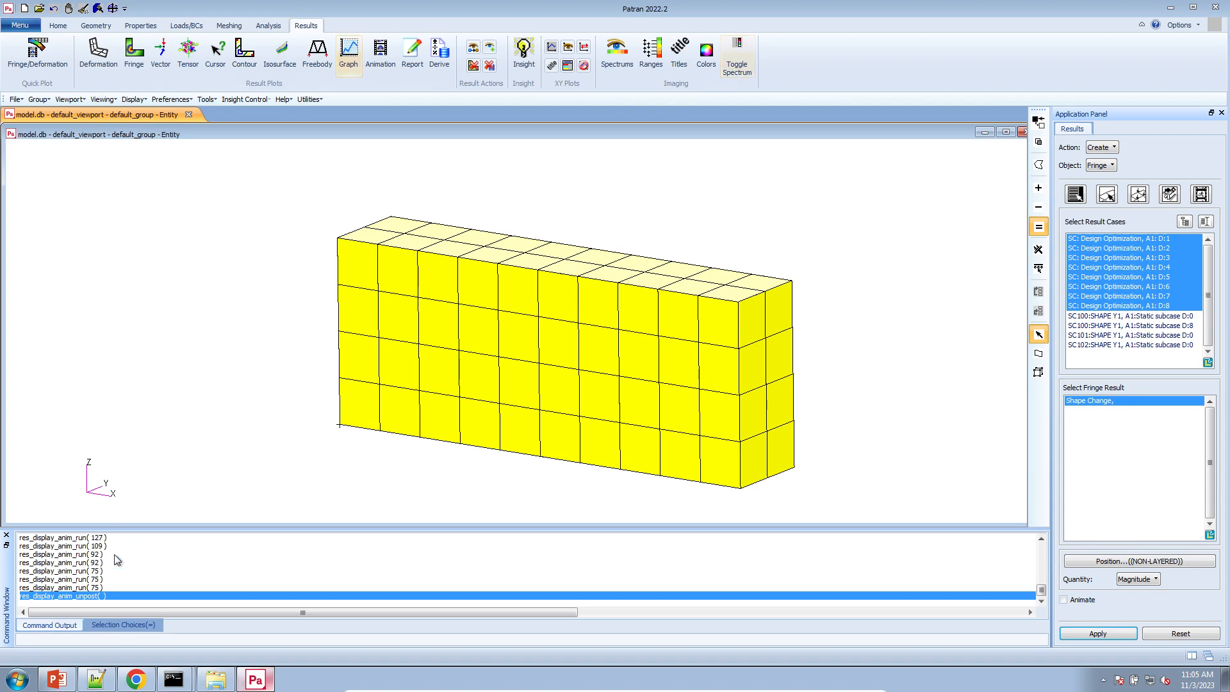
- Switch to the Local Optimization Results page in Chrome and read the normalized constraint values for the initial design and design cycle 1
{"action": "left_click", "coordinate": [136, 679]}
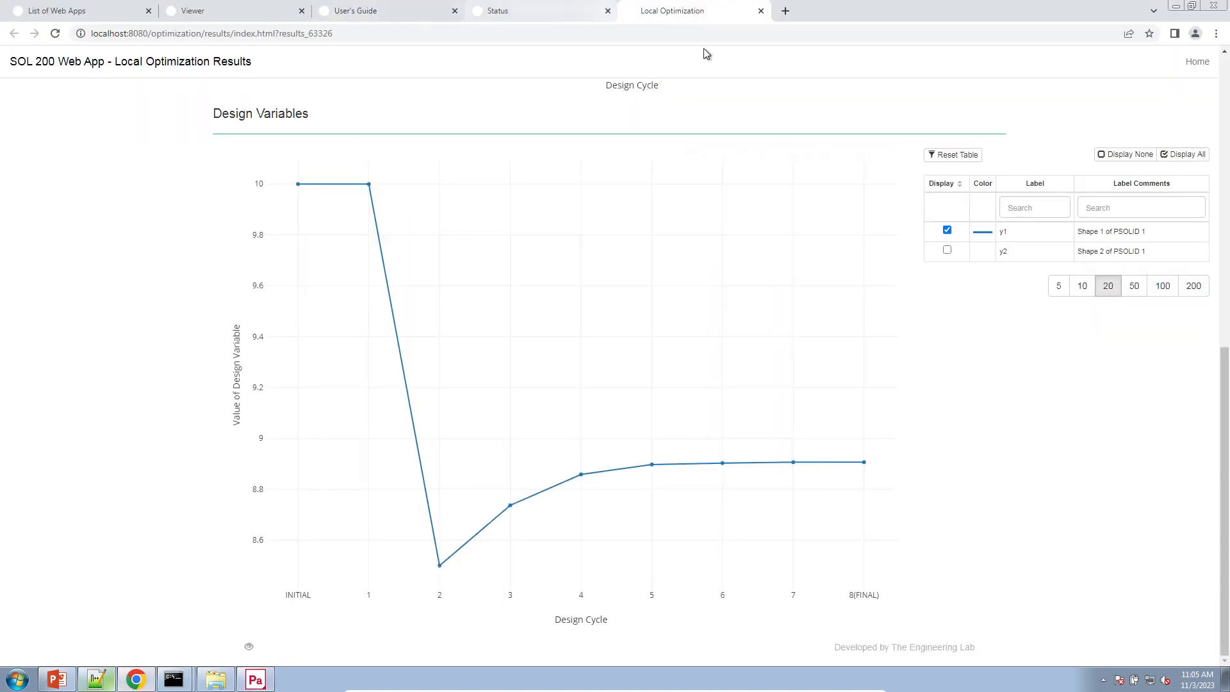
{"action": "scroll", "coordinate": [439, 268], "scroll_direction": "up", "scroll_amount": 7}
{"action": "scroll", "coordinate": [442, 269], "scroll_direction": "up", "scroll_amount": 1}
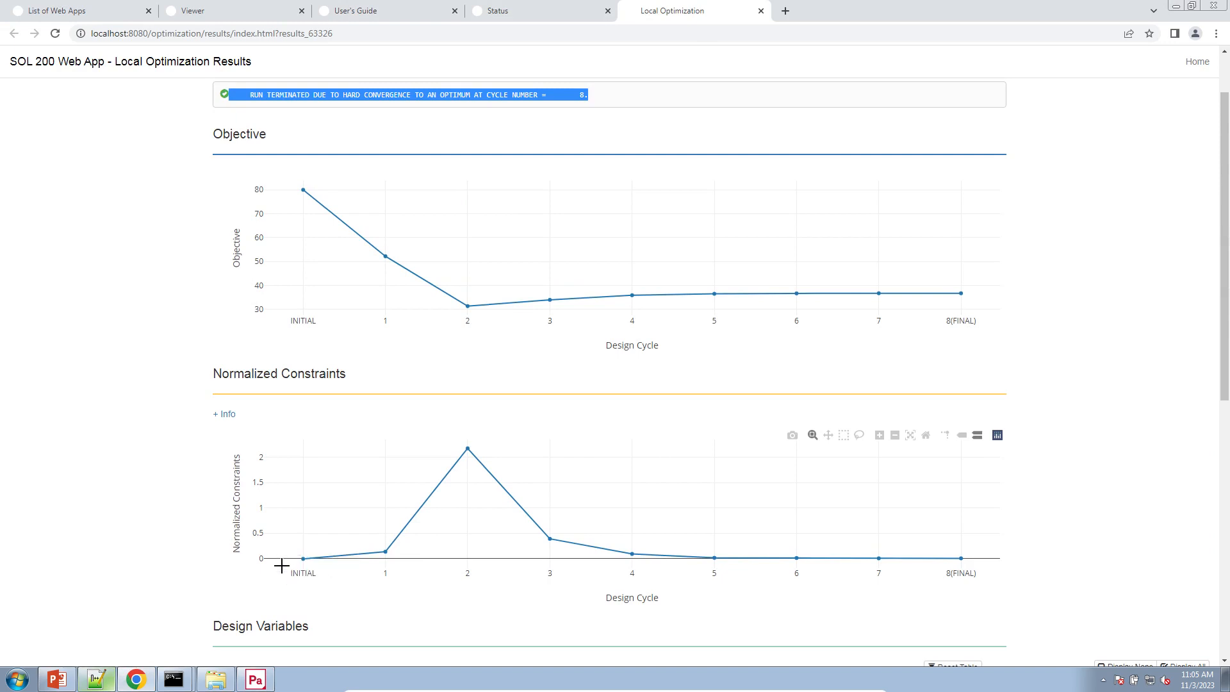
{"action": "mouse_move", "coordinate": [307, 559]}
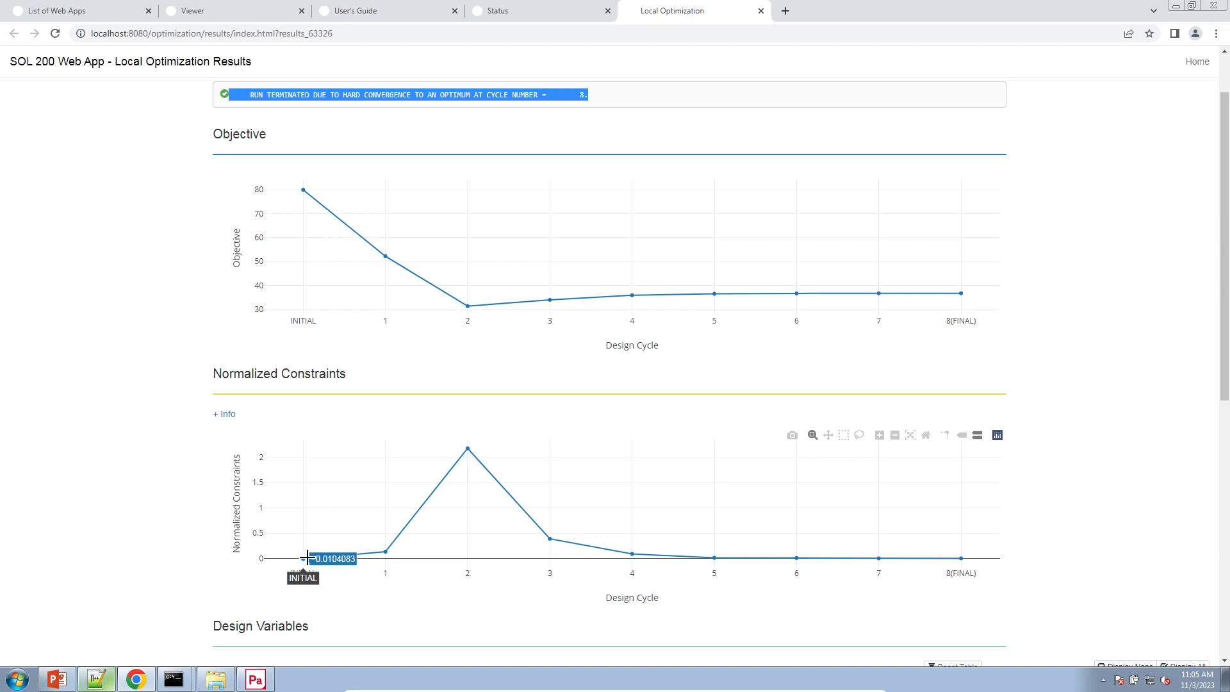
{"action": "mouse_move", "coordinate": [391, 553]}
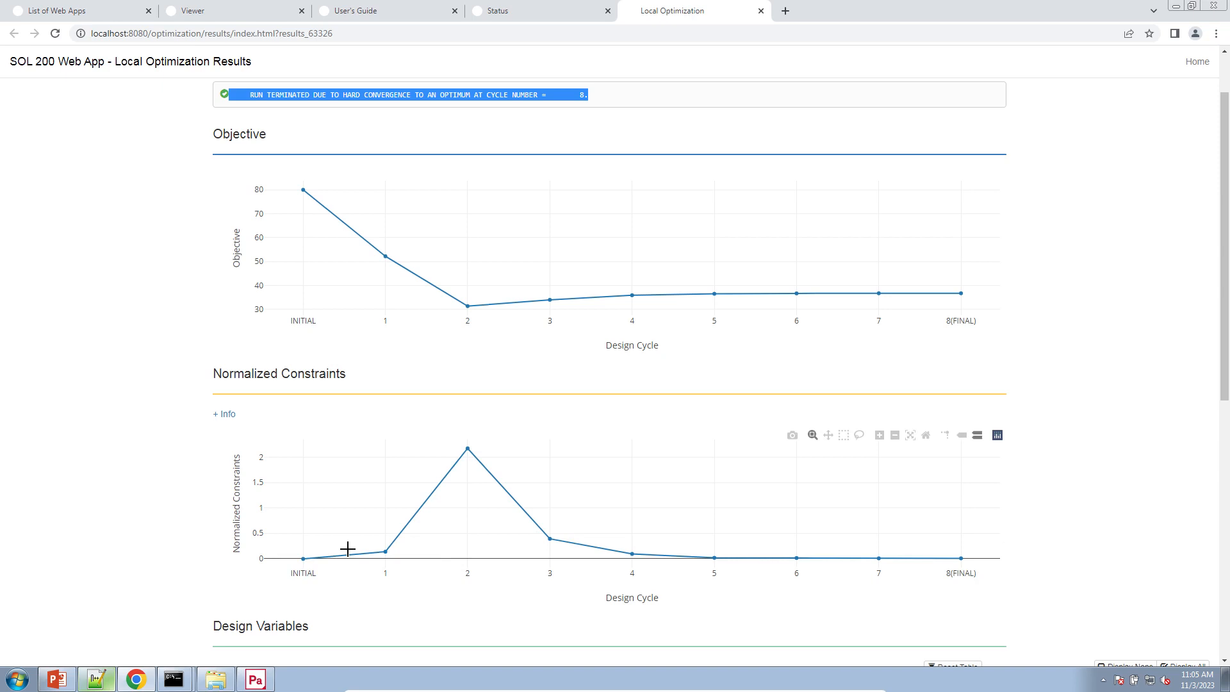
- Open the Responses (.f06) web app from the List of Web Apps and open model.f06 from the Nastran working directory in Notepad++
{"action": "left_click", "coordinate": [42, 12]}
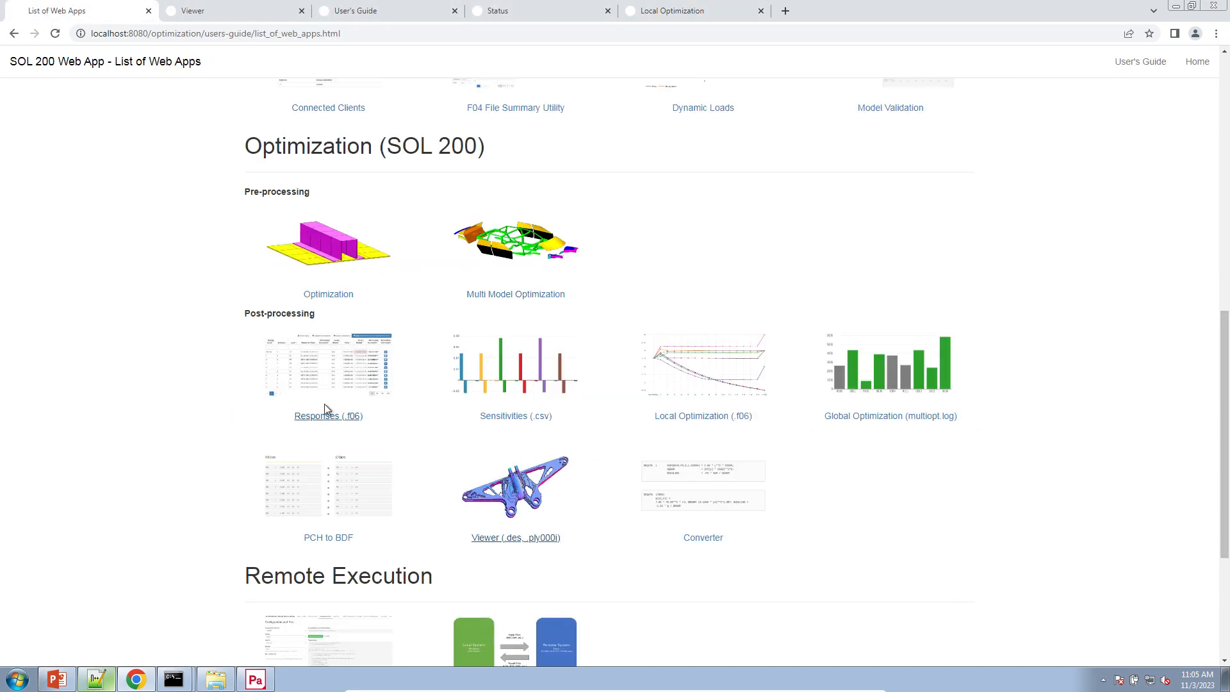
{"action": "left_click", "coordinate": [343, 368]}
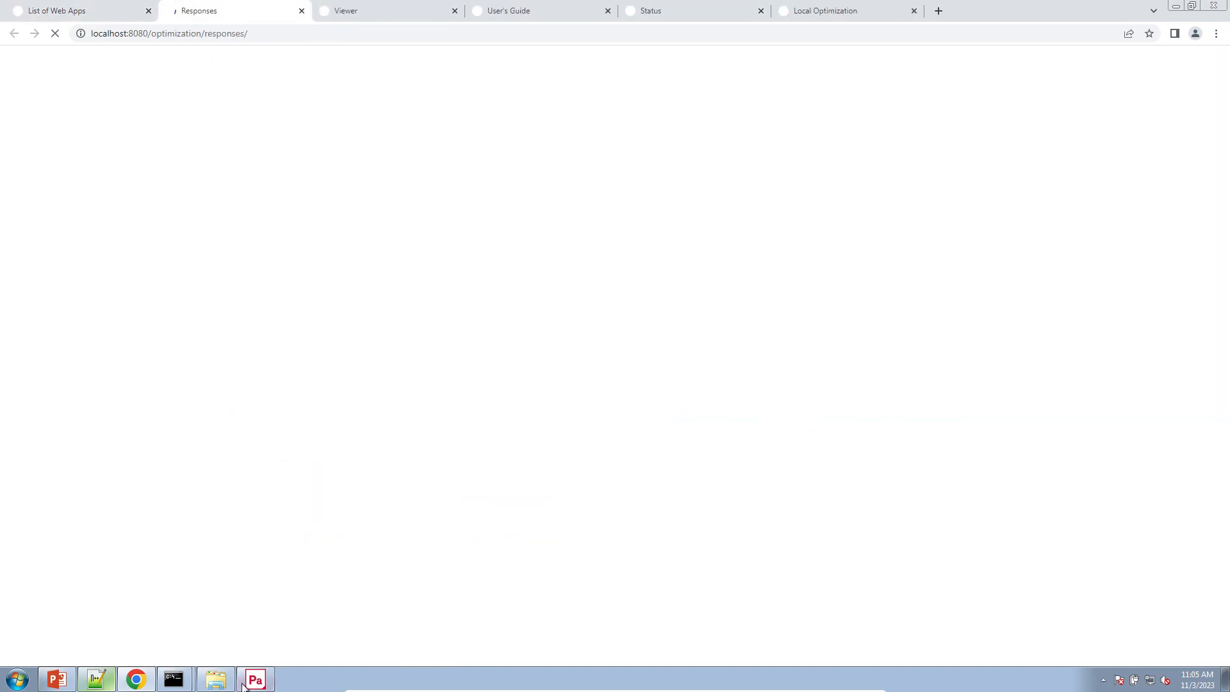
{"action": "left_click", "coordinate": [215, 679]}
{"action": "left_click", "coordinate": [881, 459]}
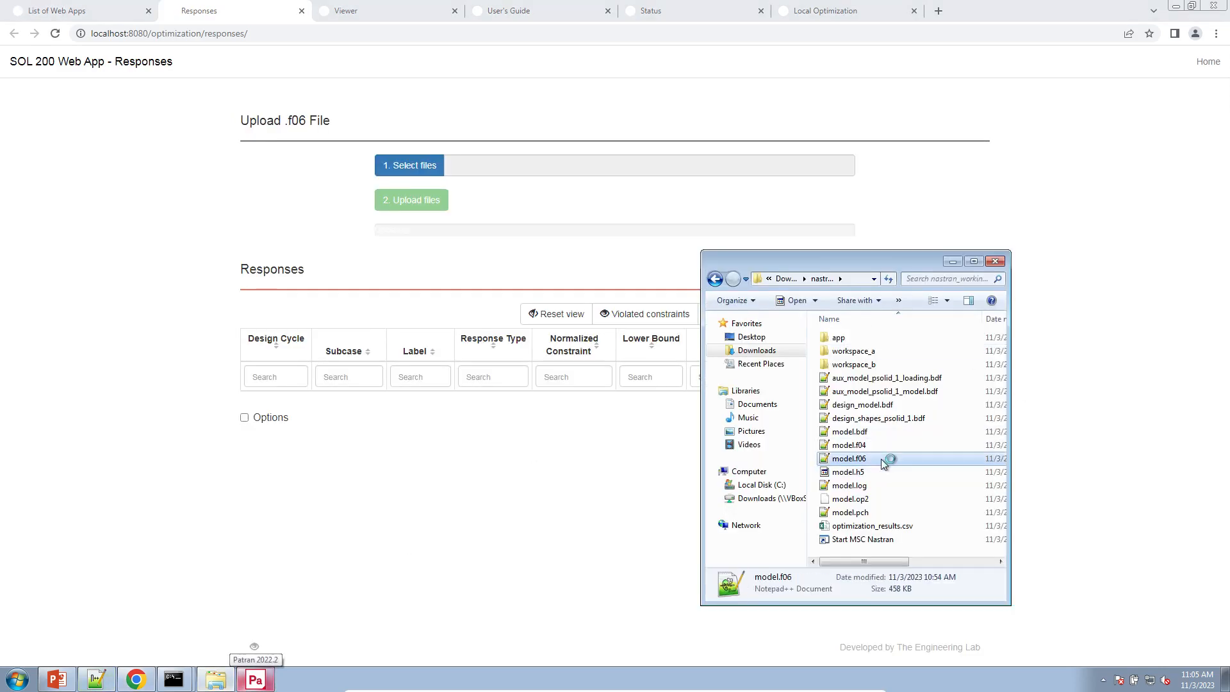
{"action": "left_click", "coordinate": [1014, 311]}
- Find the Design Optimization section for design cycle 1 in model.f06 and examine its design objective and design variables tables
{"action": "scroll", "coordinate": [1016, 310], "scroll_direction": "down", "scroll_amount": 3, "text": "ctrl"}
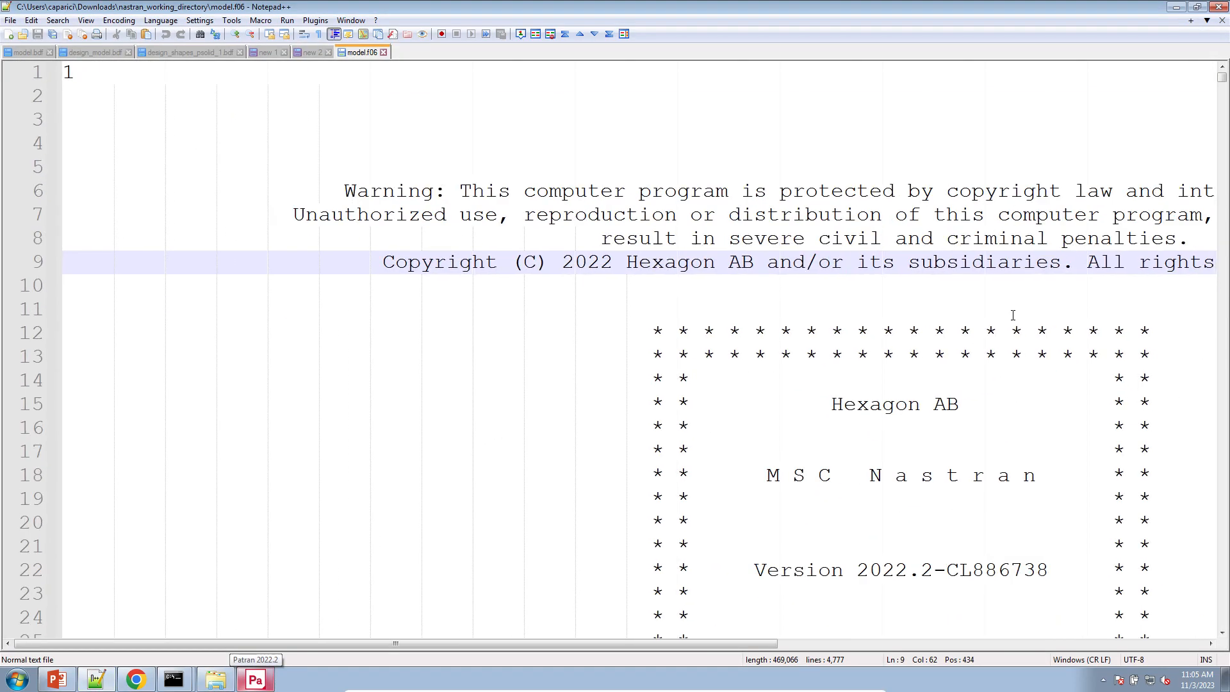
{"action": "left_click", "coordinate": [1223, 96]}
{"action": "left_click_drag", "start_coordinate": [1223, 96], "coordinate": [1222, 172]}
{"action": "scroll", "coordinate": [1135, 250], "scroll_direction": "down", "scroll_amount": 2, "text": "ctrl"}
{"action": "scroll", "coordinate": [961, 333], "scroll_direction": "down", "scroll_amount": 9}
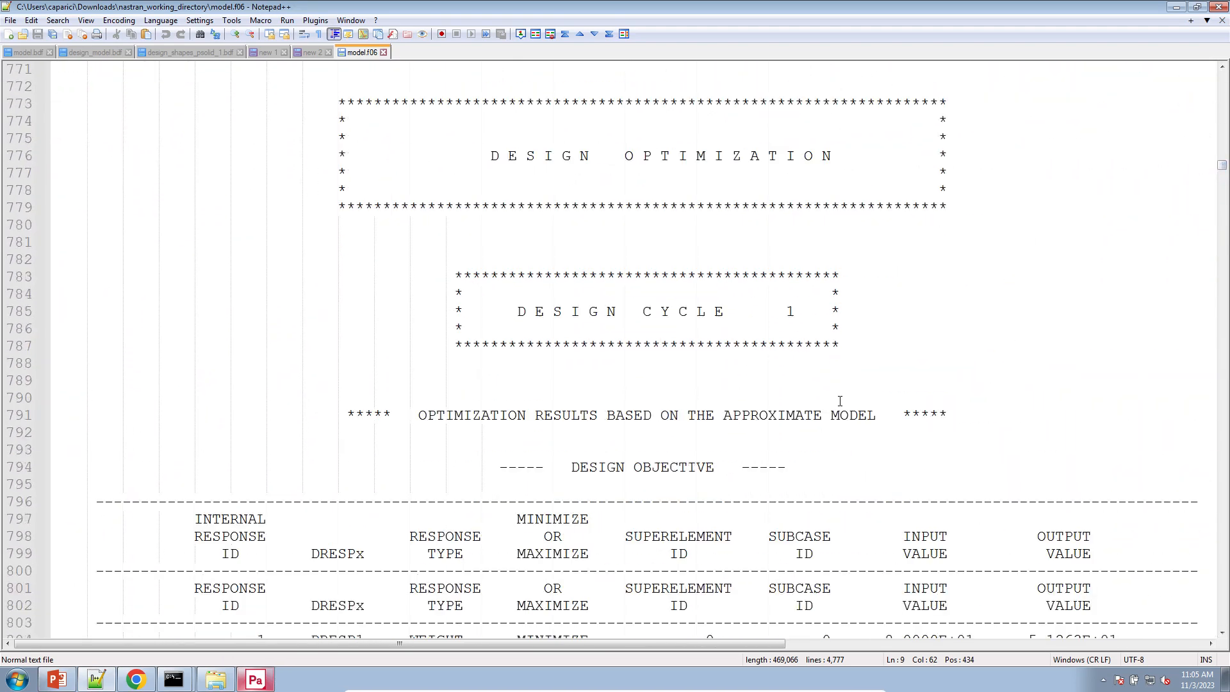
{"action": "scroll", "coordinate": [819, 398], "scroll_direction": "up", "scroll_amount": 1}
{"action": "scroll", "coordinate": [818, 396], "scroll_direction": "up", "scroll_amount": 9}
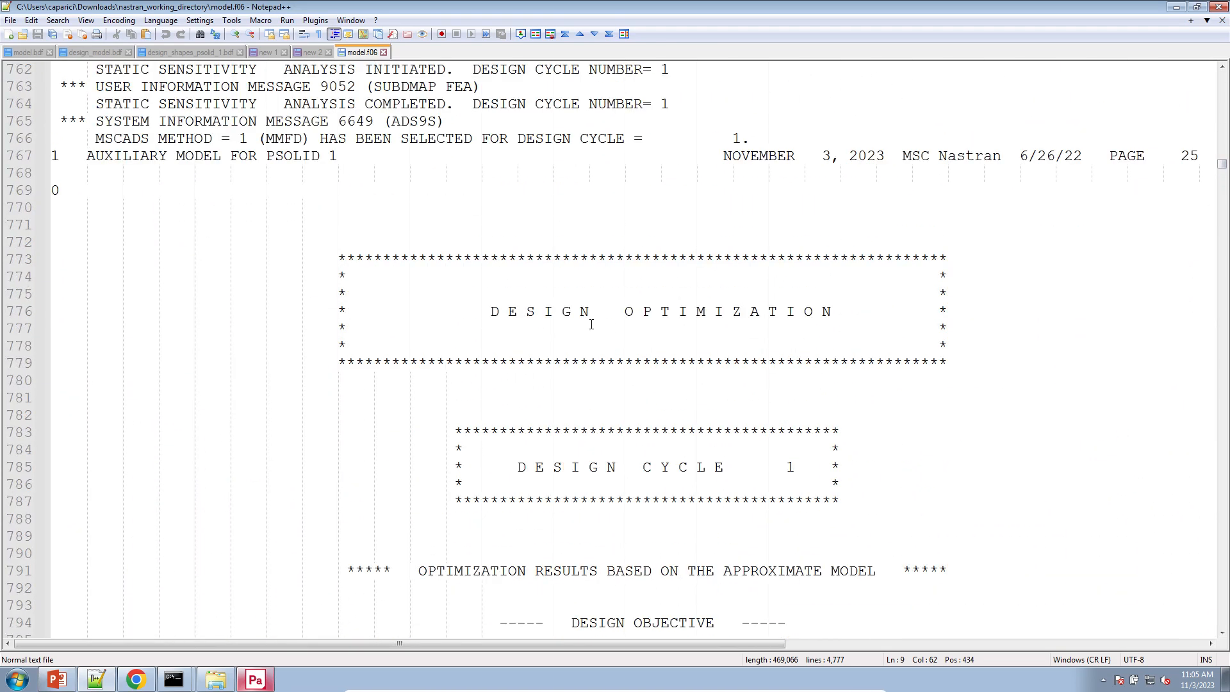
{"action": "scroll", "coordinate": [591, 324], "scroll_direction": "down", "scroll_amount": 1}
{"action": "left_click_drag", "start_coordinate": [471, 206], "coordinate": [1046, 557]}
{"action": "scroll", "coordinate": [1032, 546], "scroll_direction": "down", "scroll_amount": 18}
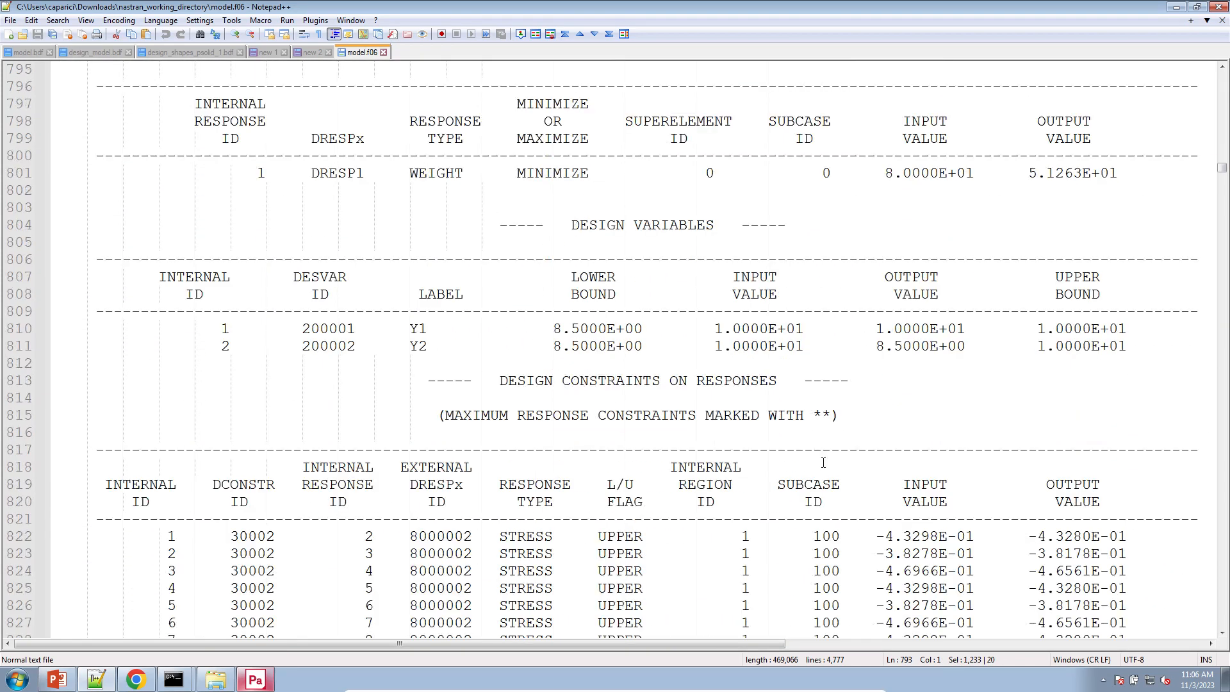
{"action": "scroll", "coordinate": [752, 442], "scroll_direction": "up", "scroll_amount": 6}
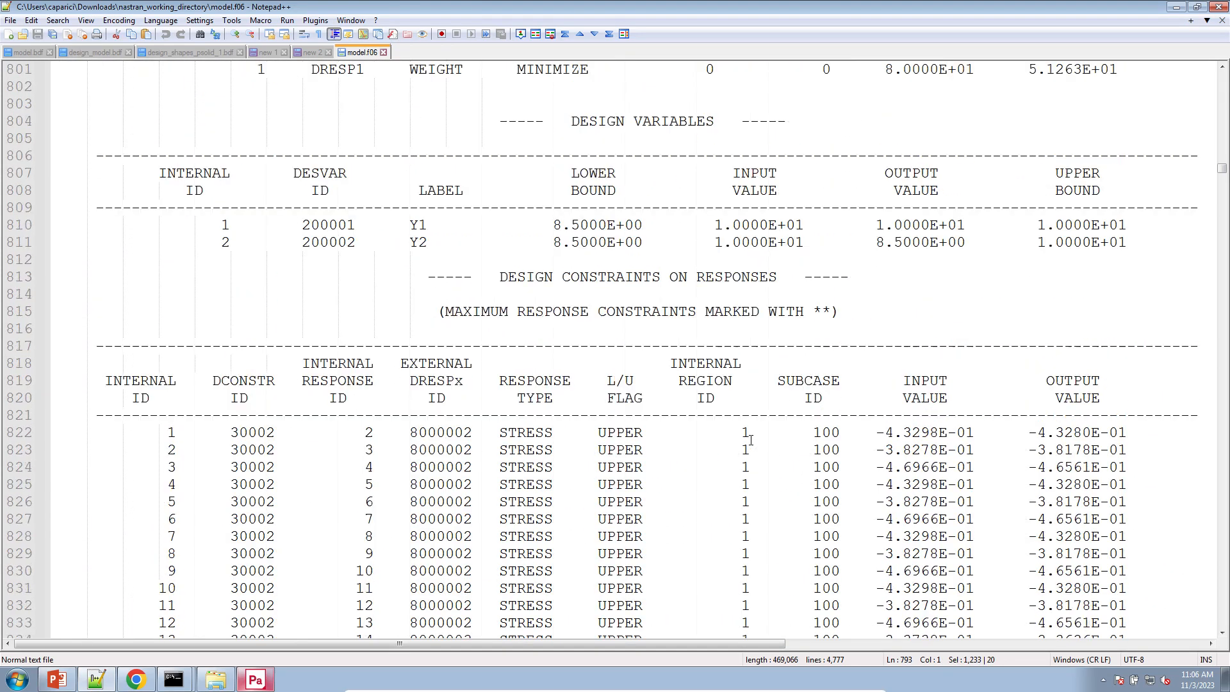
- Examine the input and output values in the Design Constraints on Responses table for design cycle 1
{"action": "triple_click", "coordinate": [546, 280]}
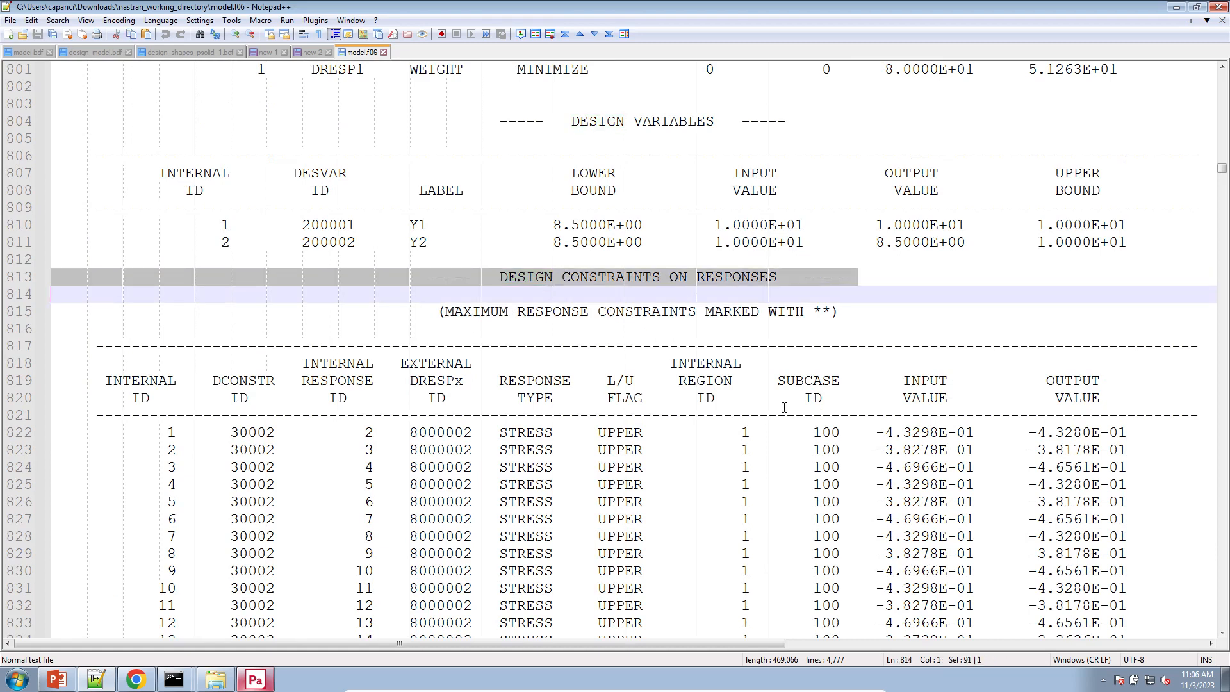
{"action": "scroll", "coordinate": [860, 455], "scroll_direction": "down", "scroll_amount": 4}
{"action": "left_click", "coordinate": [899, 228]}
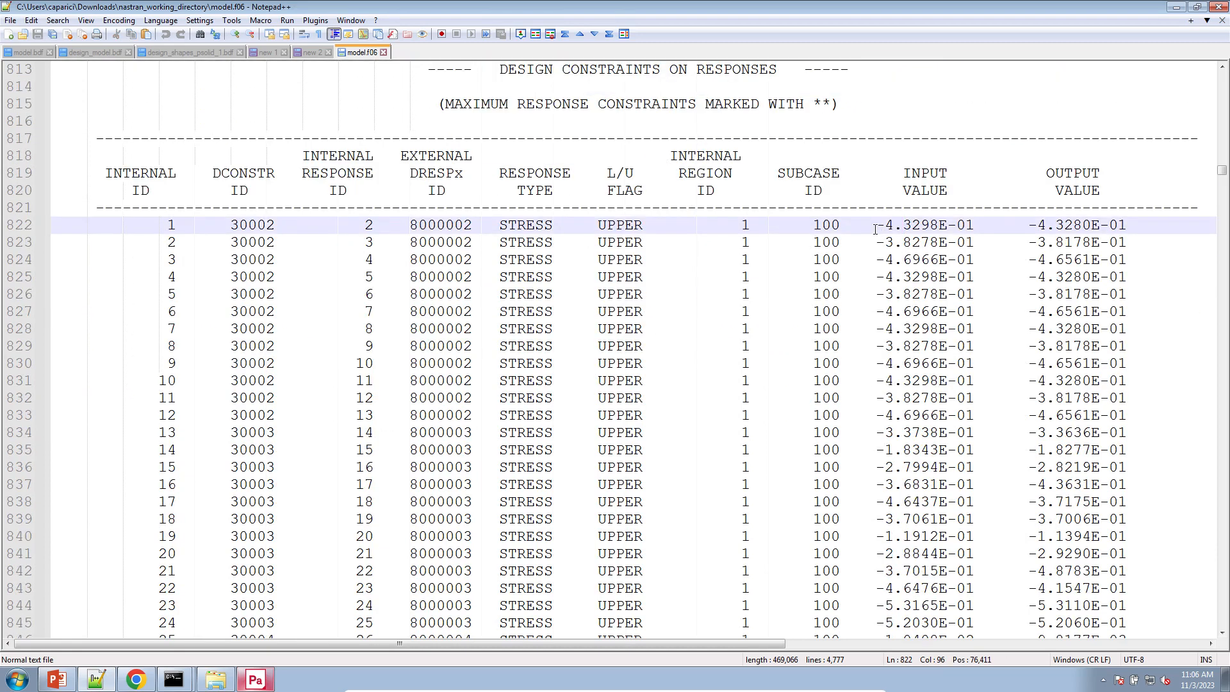
{"action": "left_click_drag", "start_coordinate": [876, 229], "coordinate": [1126, 450], "text": "alt"}
{"action": "scroll", "coordinate": [1123, 416], "scroll_direction": "down", "scroll_amount": 3}
{"action": "scroll", "coordinate": [1126, 451], "scroll_direction": "up", "scroll_amount": 6}
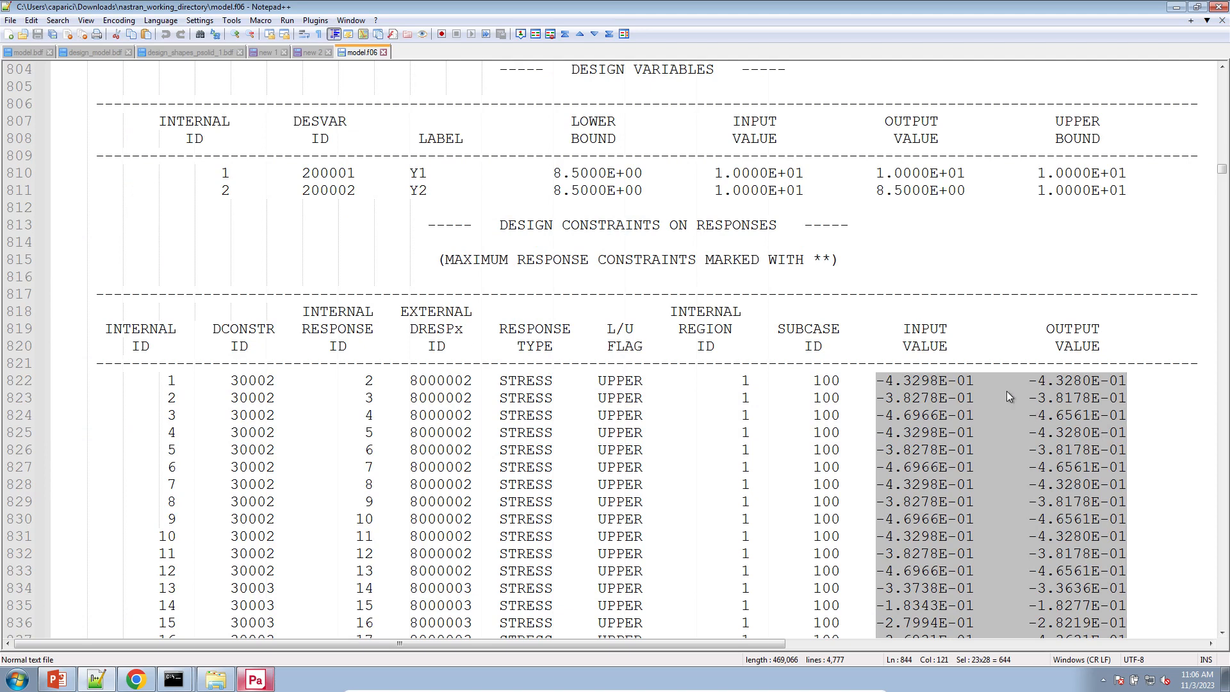
{"action": "triple_click", "coordinate": [925, 382]}
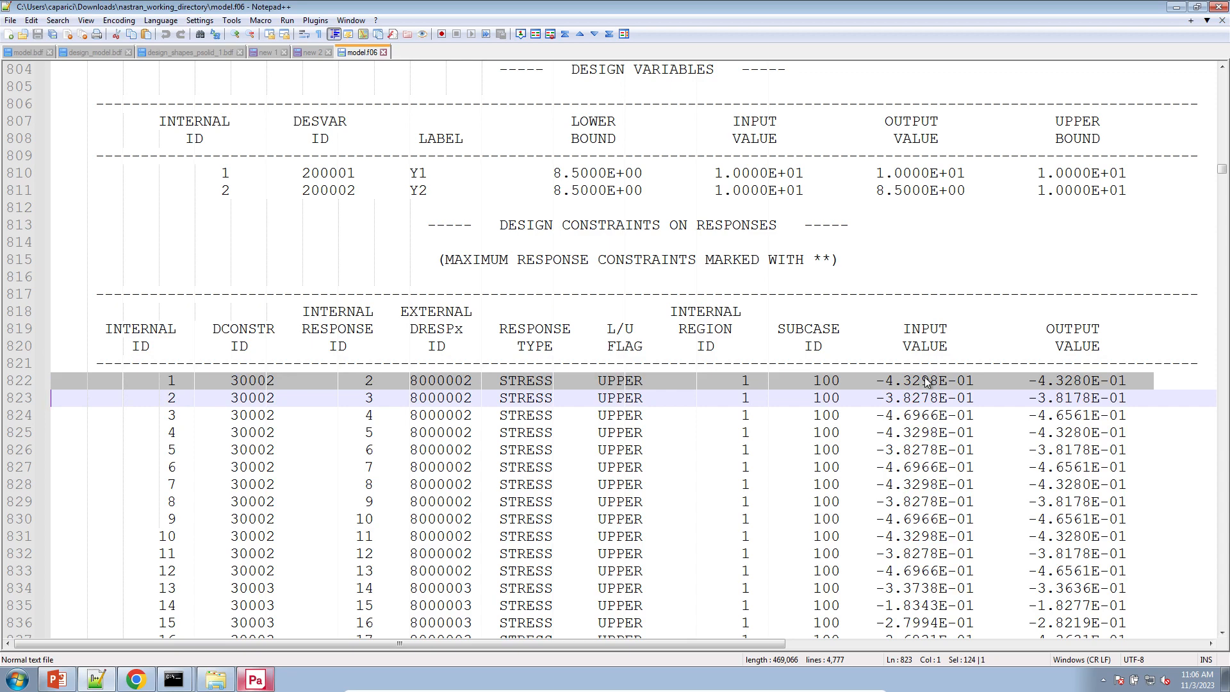
{"action": "scroll", "coordinate": [913, 415], "scroll_direction": "down", "scroll_amount": 20}
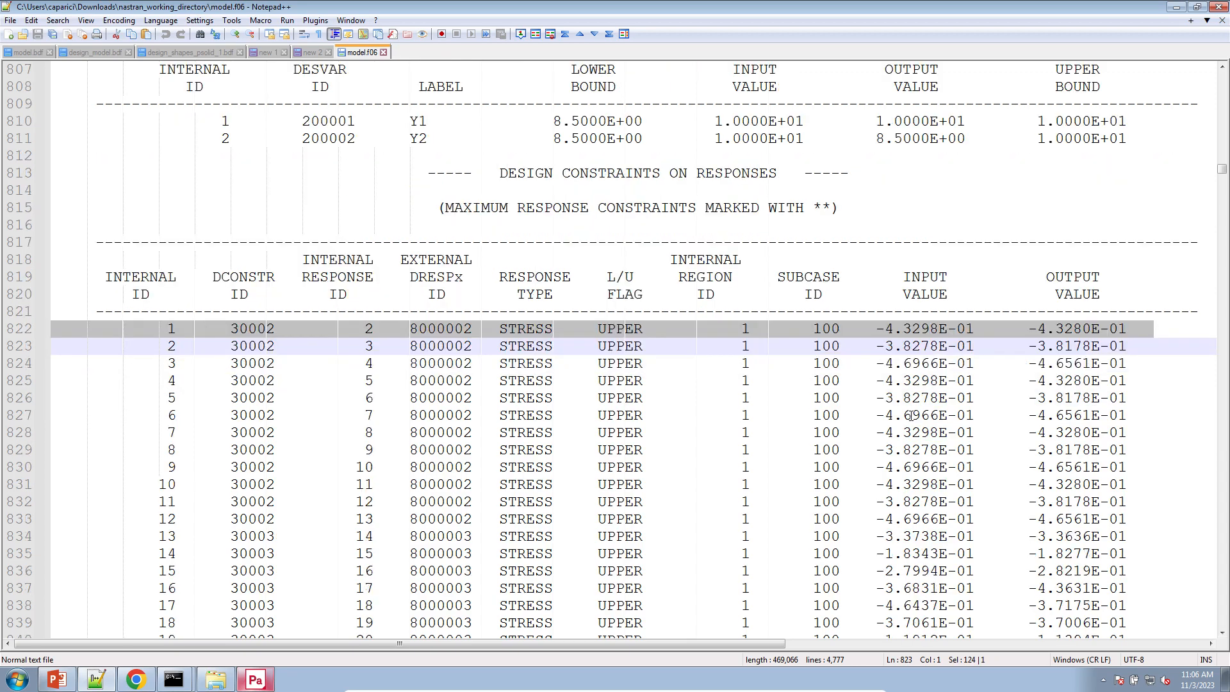
{"action": "scroll", "coordinate": [906, 410], "scroll_direction": "down", "scroll_amount": 14}
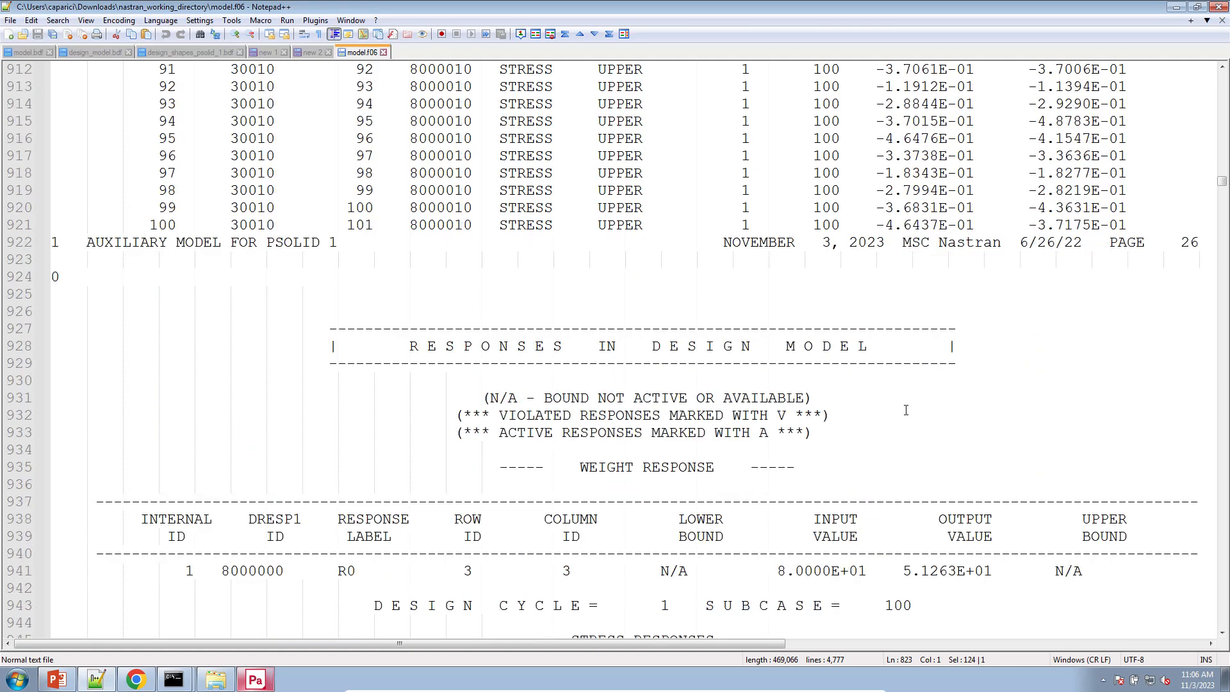
- Examine the Responses in Design Model section, highlighting the input and output values of the stress responses for subcase 100
{"action": "scroll", "coordinate": [447, 292], "scroll_direction": "up", "scroll_amount": 3}
{"action": "left_click_drag", "start_coordinate": [410, 244], "coordinate": [858, 243]}
{"action": "scroll", "coordinate": [512, 346], "scroll_direction": "down", "scroll_amount": 3}
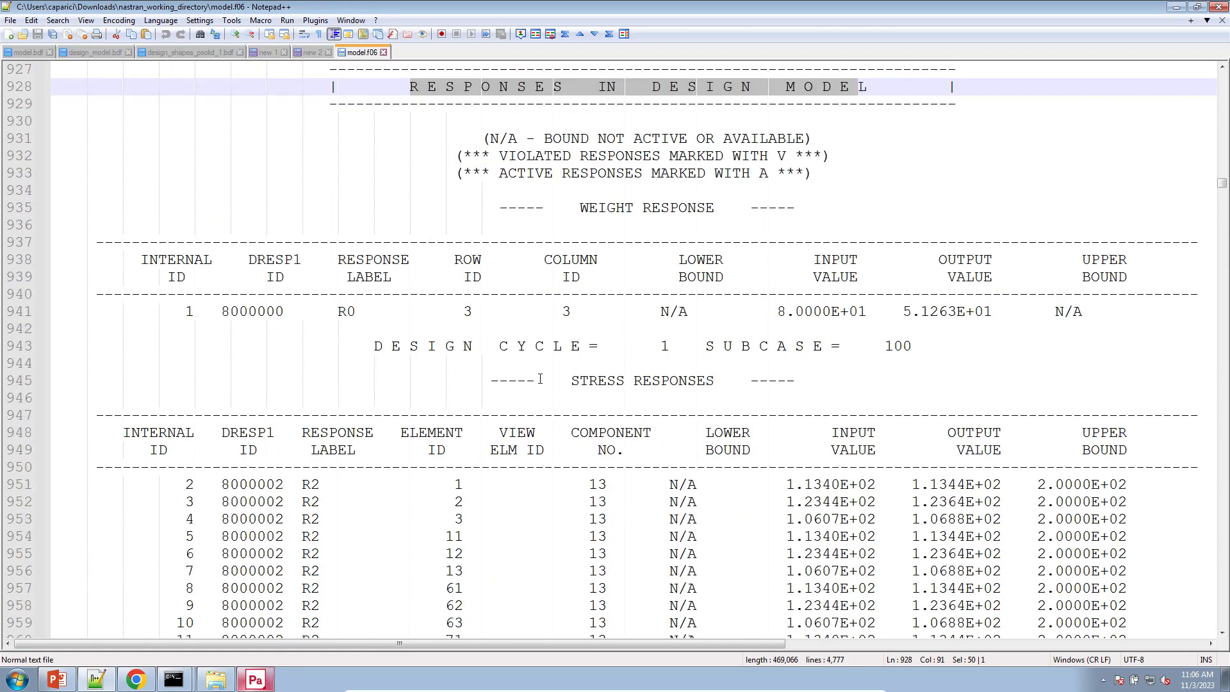
{"action": "left_click_drag", "start_coordinate": [540, 379], "coordinate": [759, 380]}
{"action": "scroll", "coordinate": [758, 382], "scroll_direction": "down", "scroll_amount": 5}
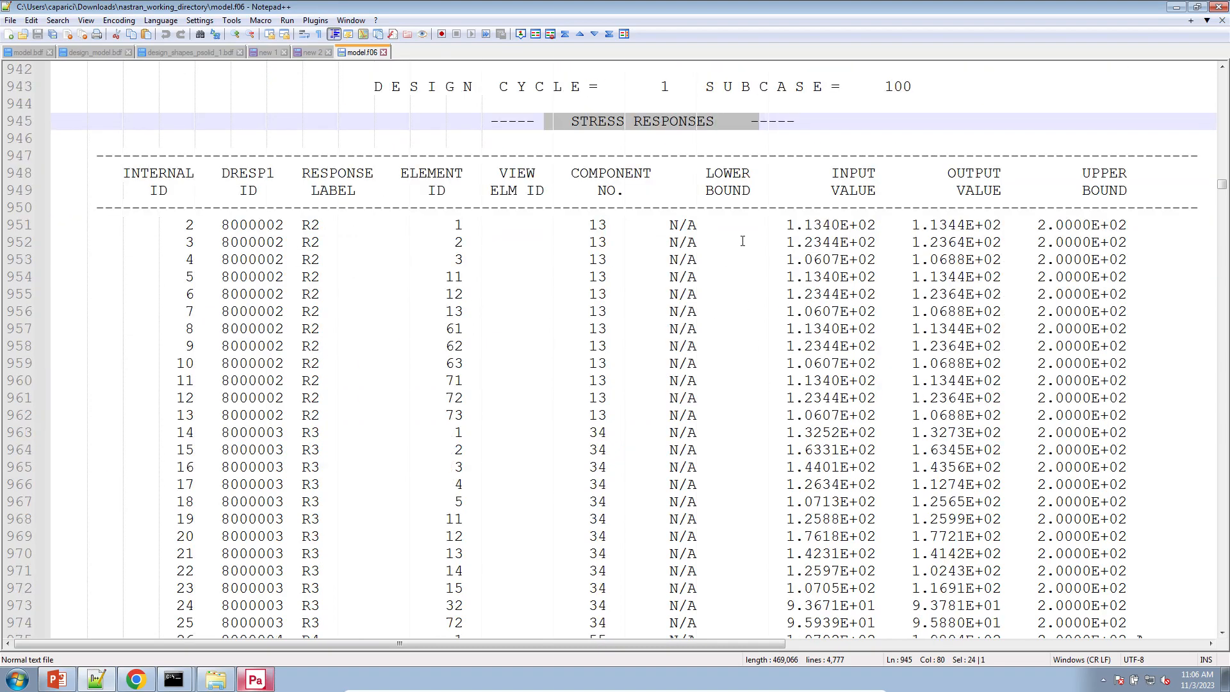
{"action": "left_click_drag", "start_coordinate": [787, 227], "coordinate": [1006, 477], "text": "alt"}
{"action": "scroll", "coordinate": [1015, 449], "scroll_direction": "down", "scroll_amount": 5}
{"action": "scroll", "coordinate": [1006, 477], "scroll_direction": "up", "scroll_amount": 7}
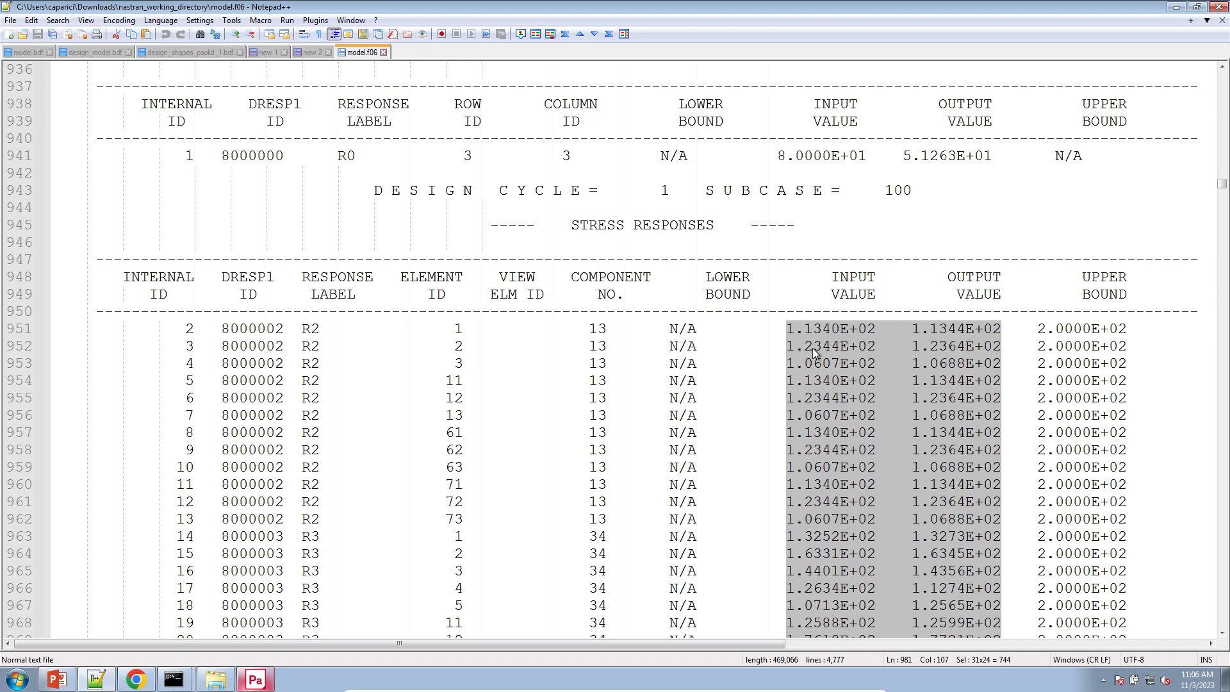
- Highlight the text from the first stress response rows back up into the design constraints table and look over the selected range
{"action": "left_click_drag", "start_coordinate": [1135, 467], "coordinate": [48, 221]}
{"action": "scroll", "coordinate": [743, 398], "scroll_direction": "up", "scroll_amount": 1}
{"action": "scroll", "coordinate": [744, 398], "scroll_direction": "up", "scroll_amount": 20}
{"action": "scroll", "coordinate": [92, 219], "scroll_direction": "up", "scroll_amount": 2}
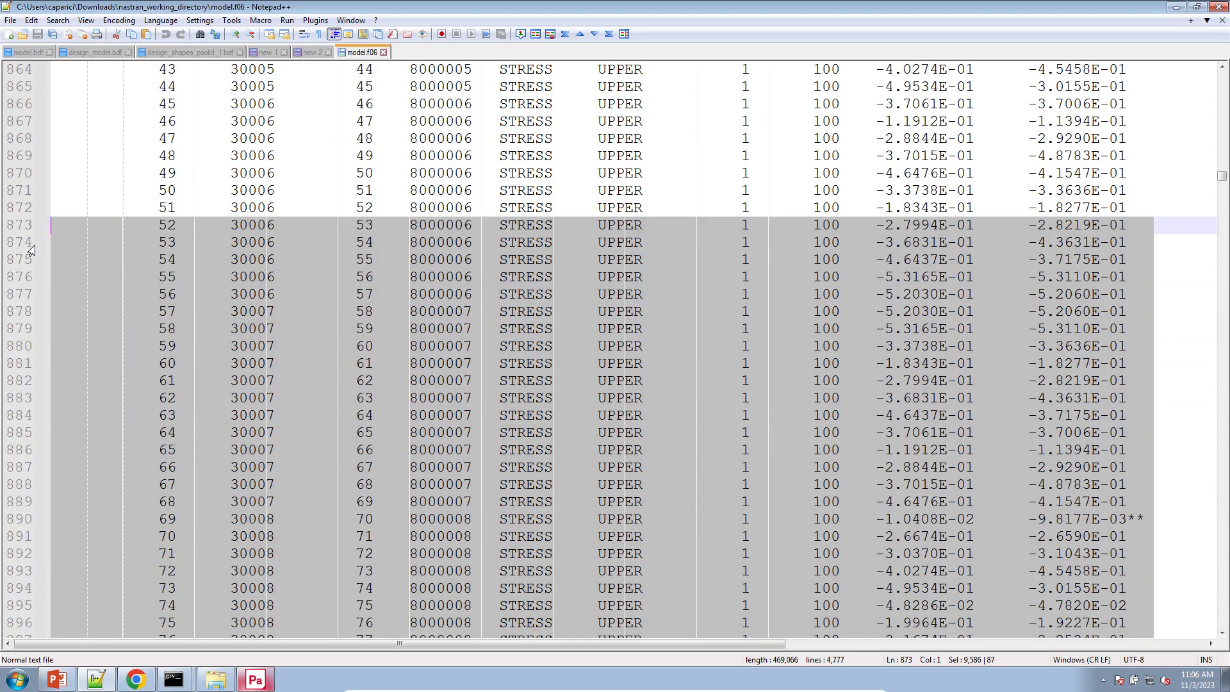
{"action": "scroll", "coordinate": [356, 346], "scroll_direction": "down", "scroll_amount": 20}
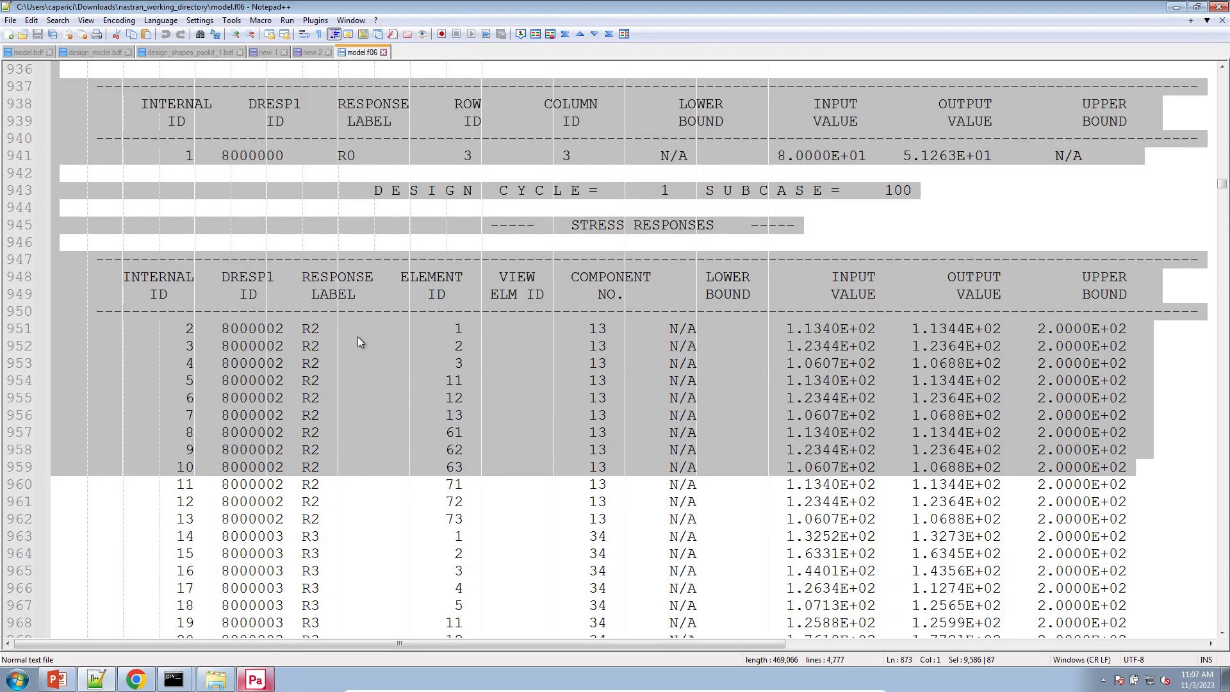
- Switch to the Responses web app in Chrome and upload model.f06 from the Nastran working directory
{"action": "left_click", "coordinate": [136, 678]}
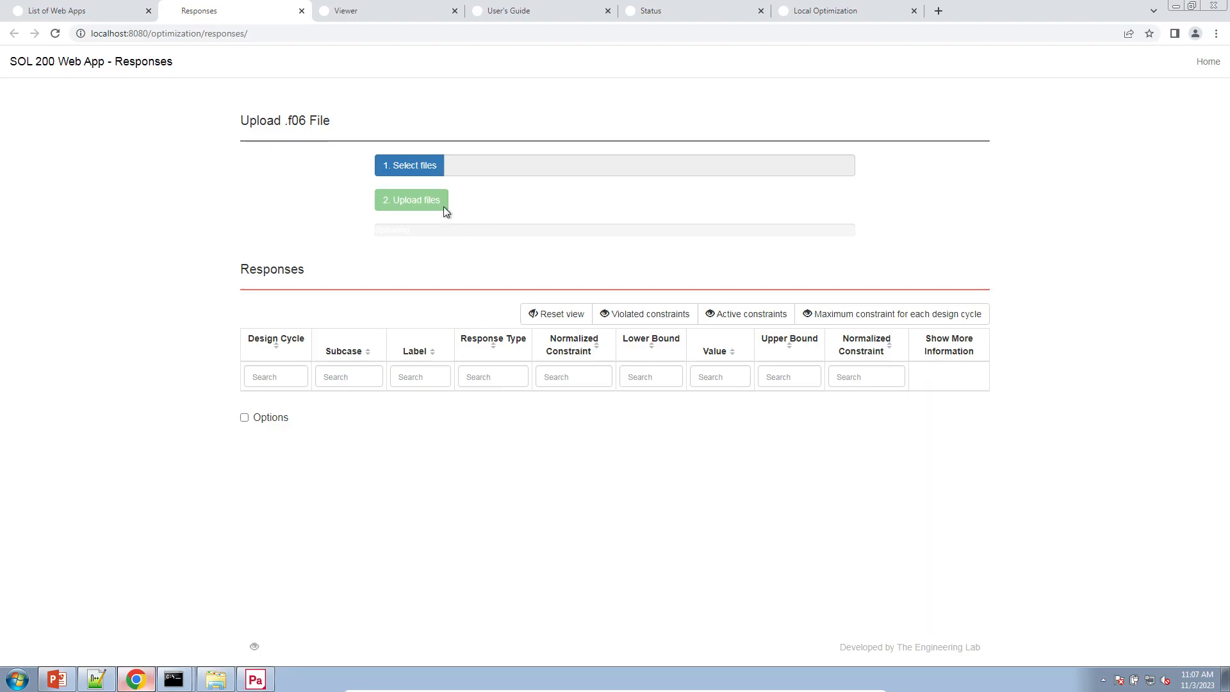
{"action": "left_click", "coordinate": [410, 178]}
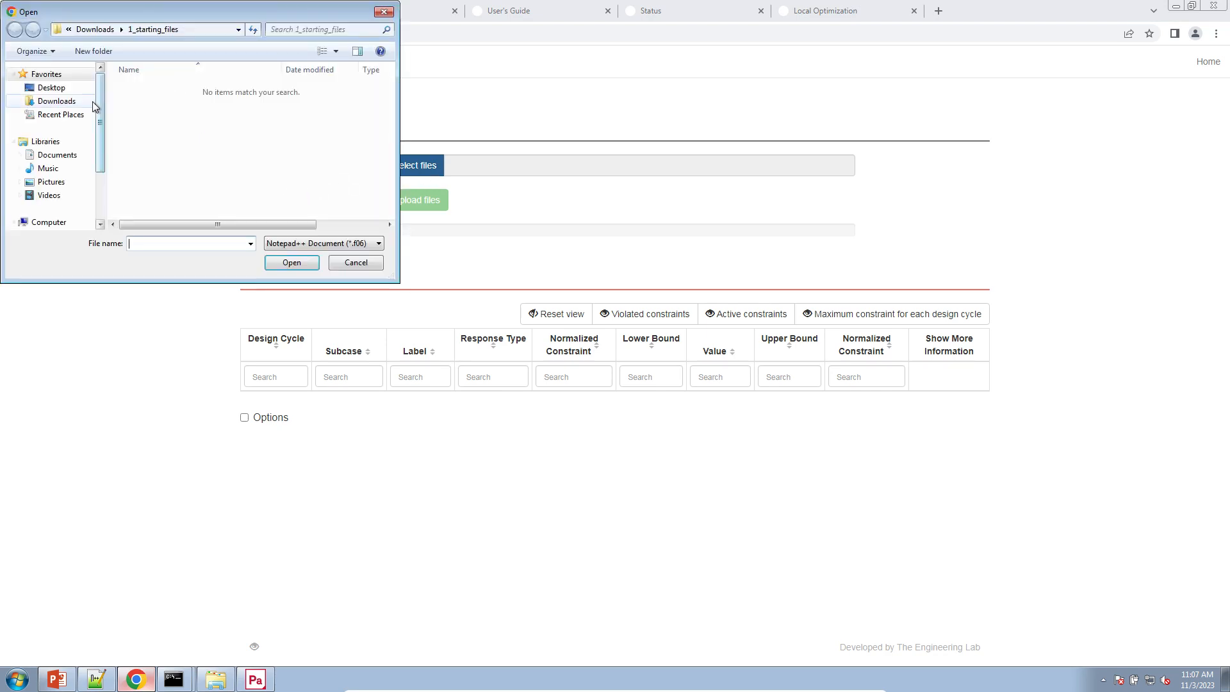
{"action": "double_click", "coordinate": [224, 105]}
{"action": "double_click", "coordinate": [191, 130]}
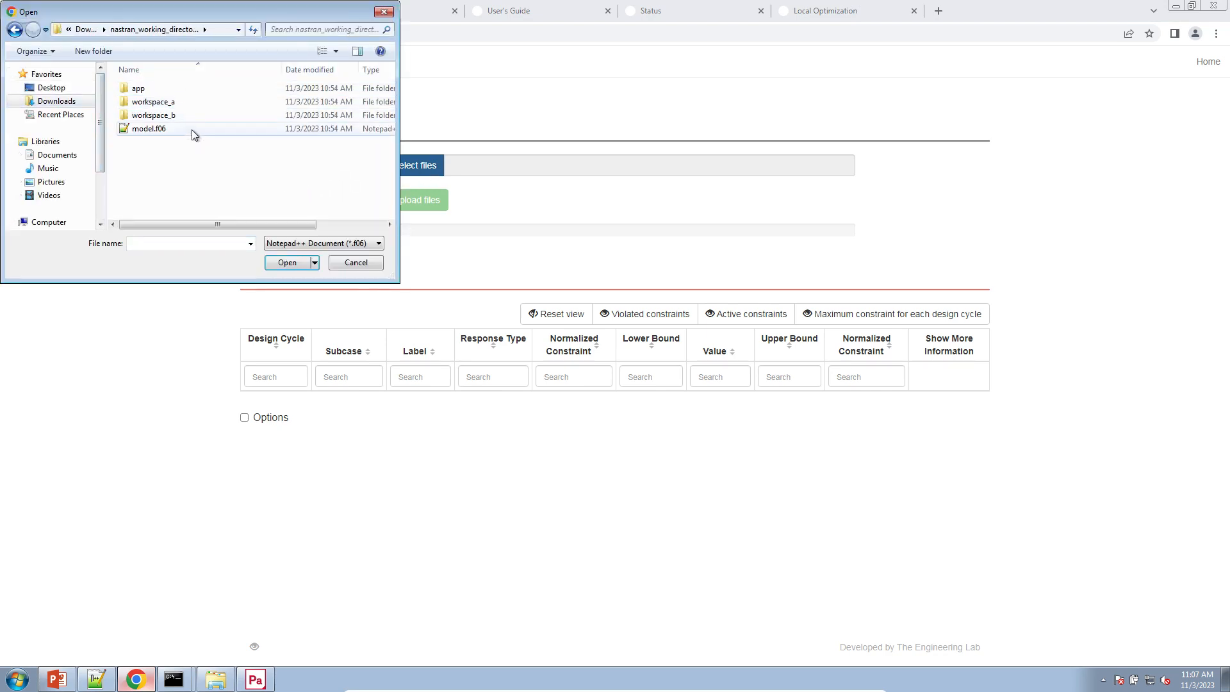
{"action": "left_click", "coordinate": [422, 203]}
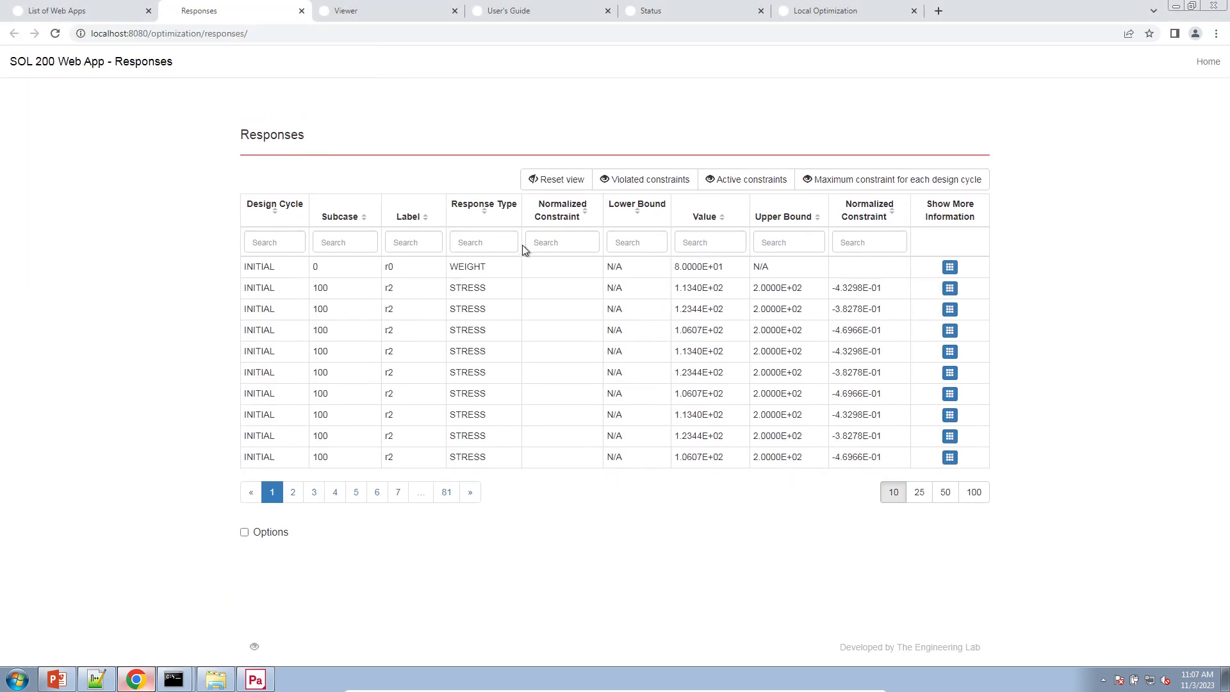
- Show 100 rows per page in the Responses table and look through the initial design's stress responses
{"action": "left_click", "coordinate": [974, 479]}
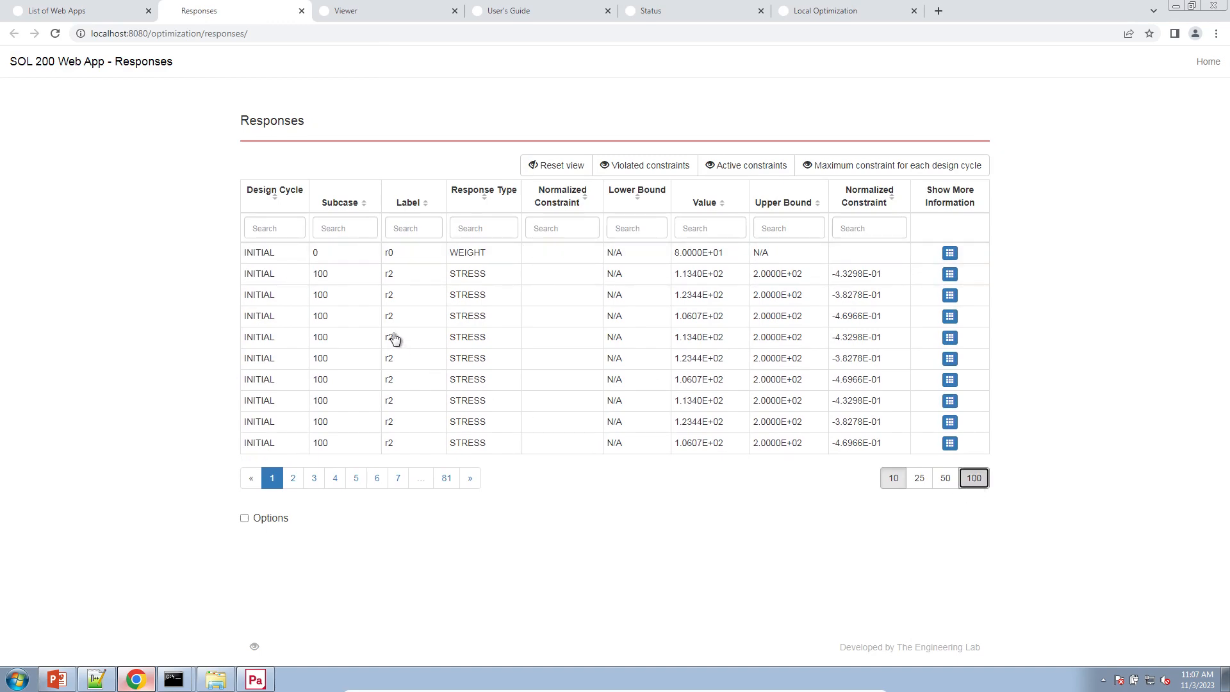
{"action": "scroll", "coordinate": [386, 330], "scroll_direction": "down", "scroll_amount": 15}
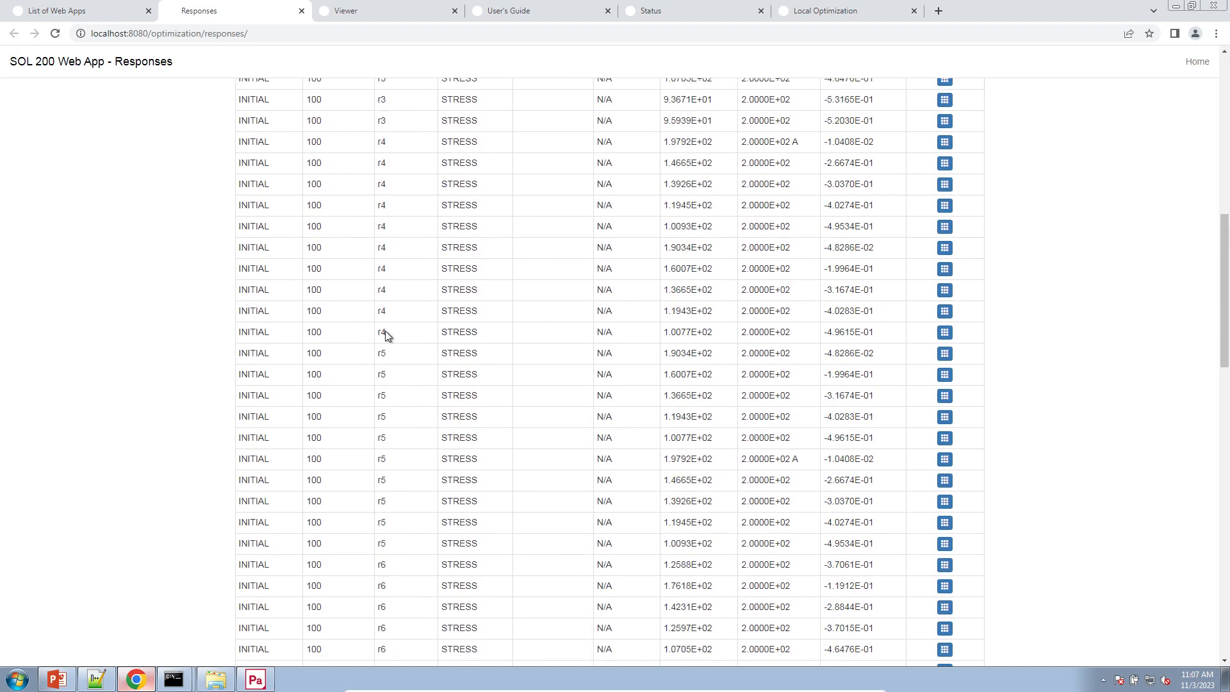
{"action": "scroll", "coordinate": [386, 330], "scroll_direction": "down", "scroll_amount": 5}
{"action": "scroll", "coordinate": [826, 386], "scroll_direction": "up", "scroll_amount": 20}
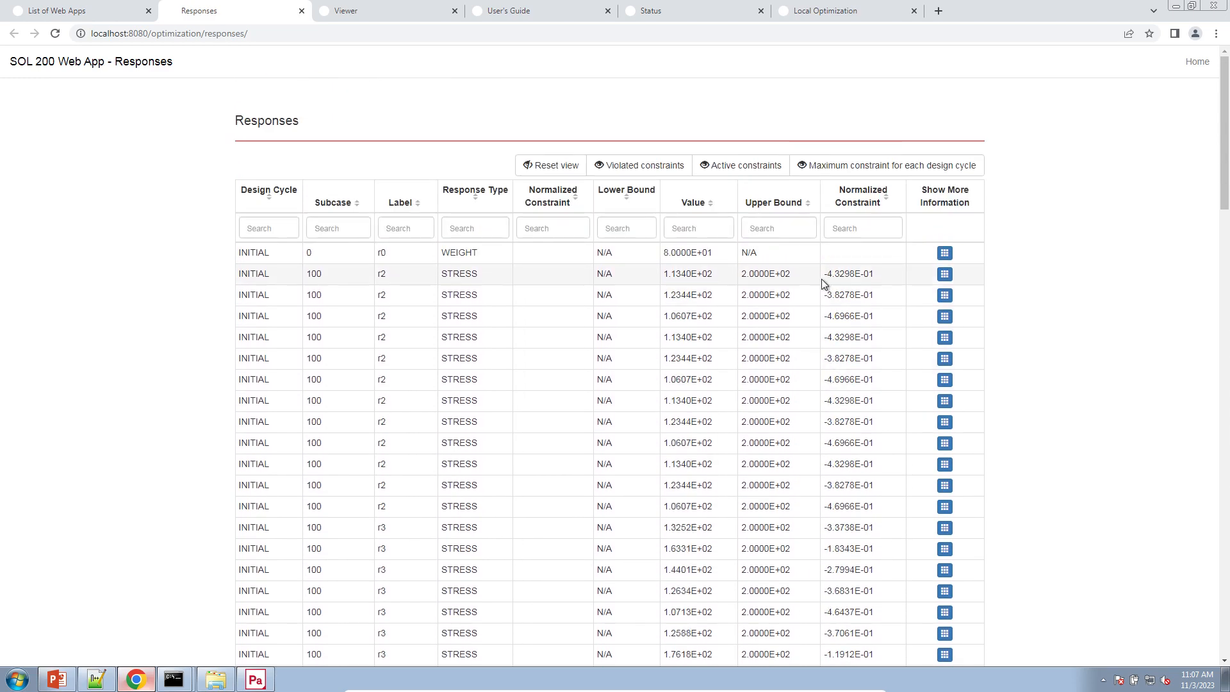
- Highlight the normalized constraint values of the initial design's r2 stress responses for review
{"action": "left_click_drag", "start_coordinate": [824, 275], "coordinate": [865, 275]}
{"action": "left_click_drag", "start_coordinate": [844, 280], "coordinate": [888, 283]}
{"action": "left_click", "coordinate": [570, 273]}
{"action": "left_click_drag", "start_coordinate": [823, 274], "coordinate": [876, 413]}
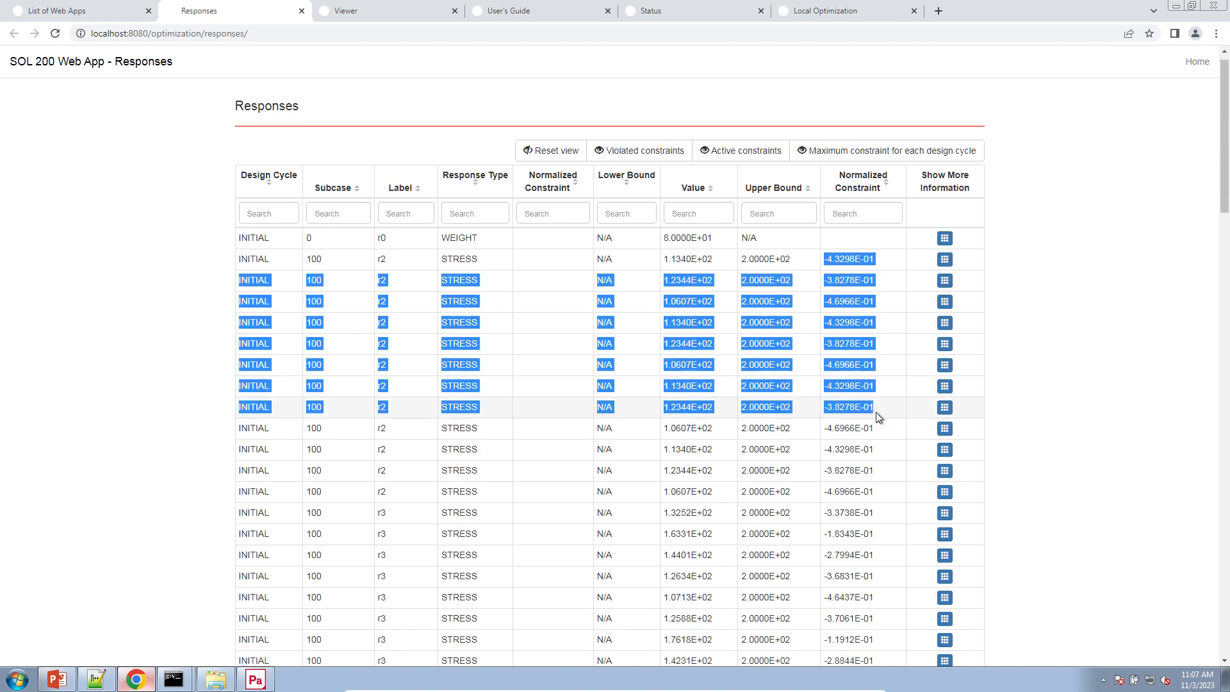
- Look through the initial design's stress responses and limit the table to the maximum constraint for each design cycle
{"action": "scroll", "coordinate": [874, 411], "scroll_direction": "down", "scroll_amount": 17}
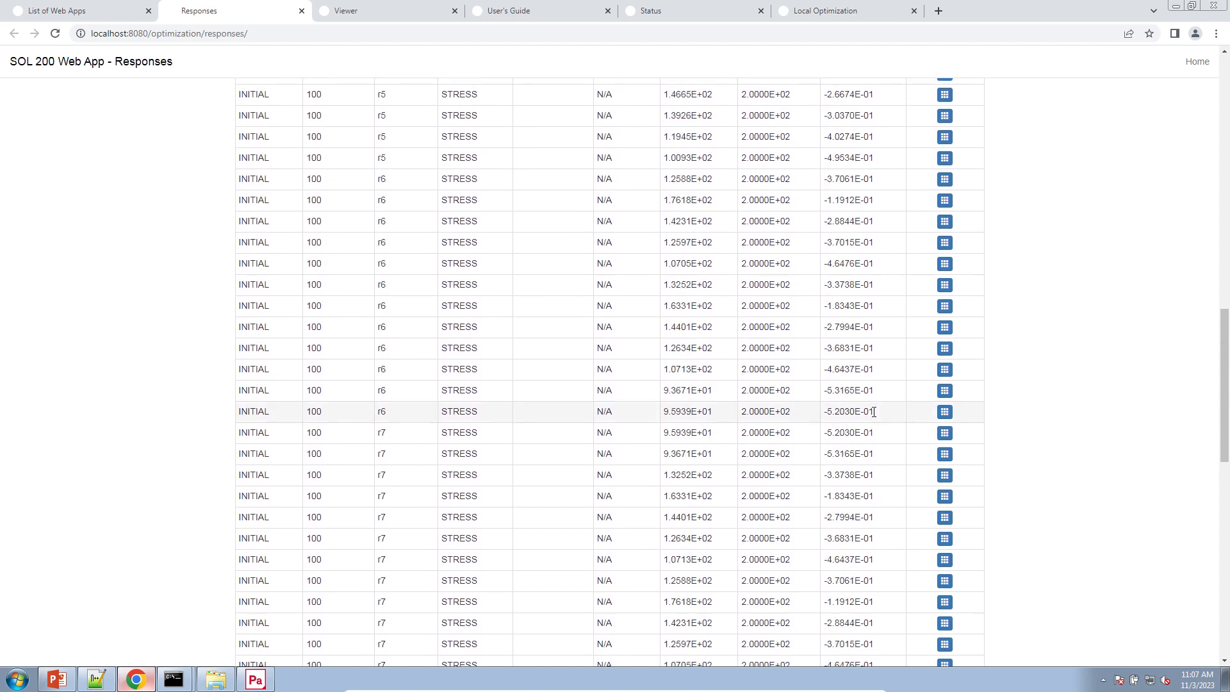
{"action": "scroll", "coordinate": [871, 411], "scroll_direction": "up", "scroll_amount": 17}
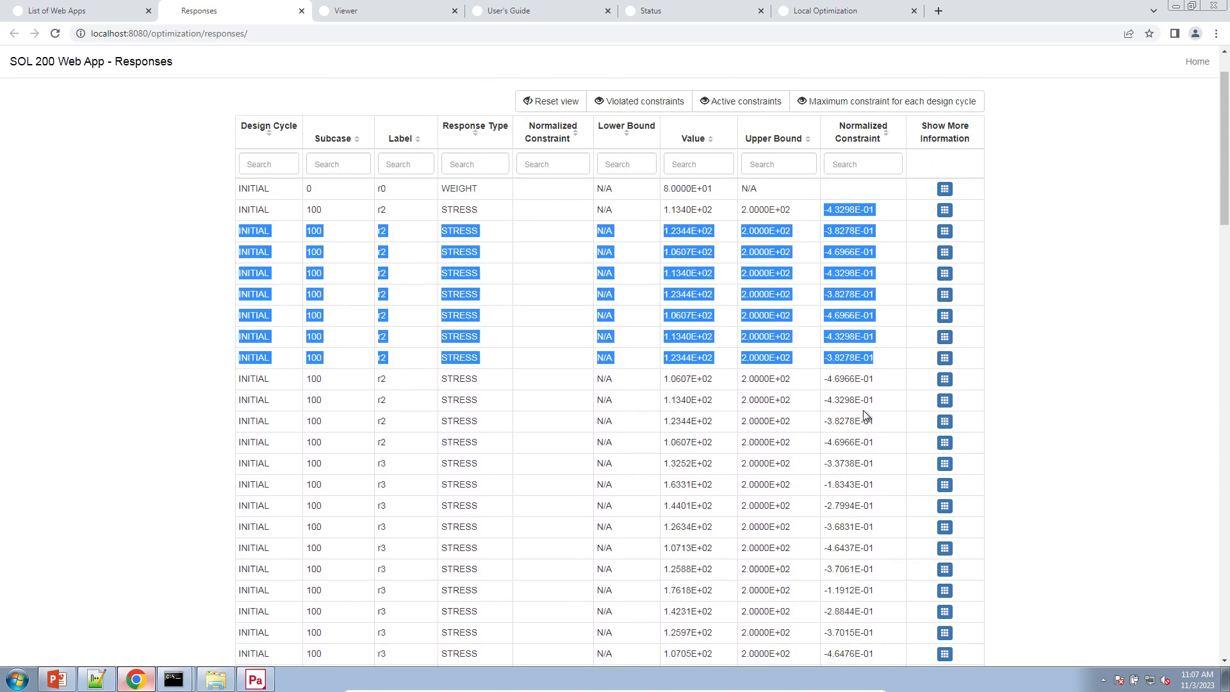
{"action": "left_click", "coordinate": [861, 410]}
{"action": "scroll", "coordinate": [816, 339], "scroll_direction": "up", "scroll_amount": 1}
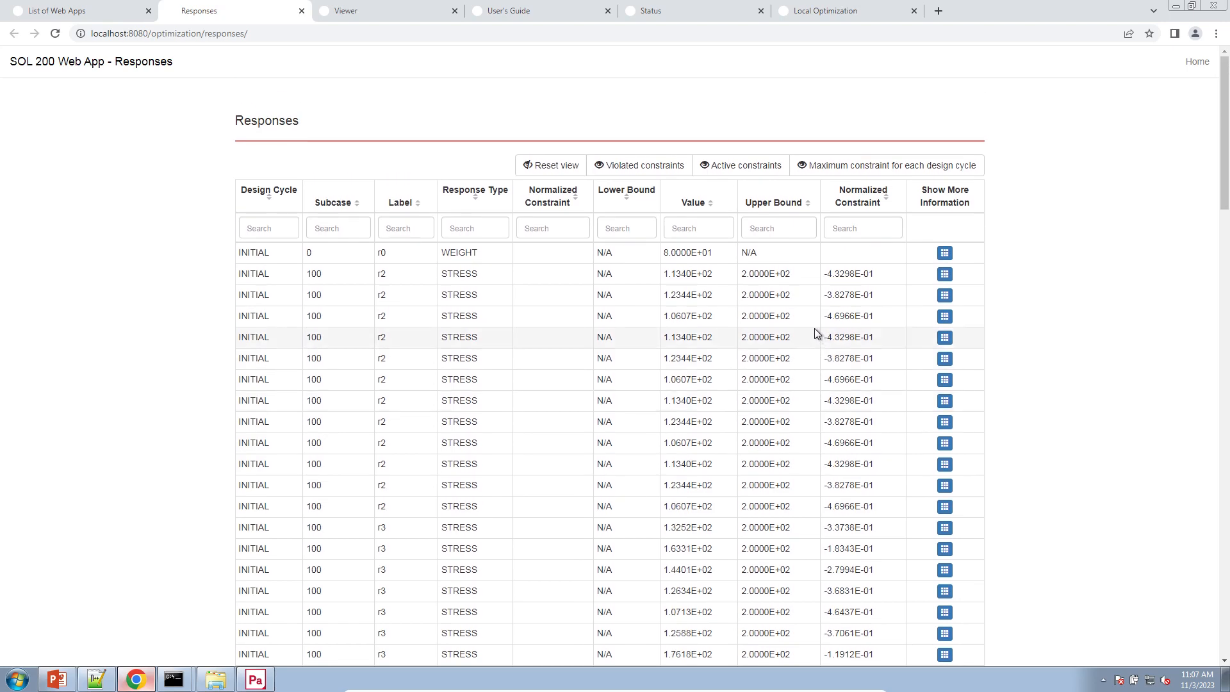
{"action": "left_click", "coordinate": [876, 168]}
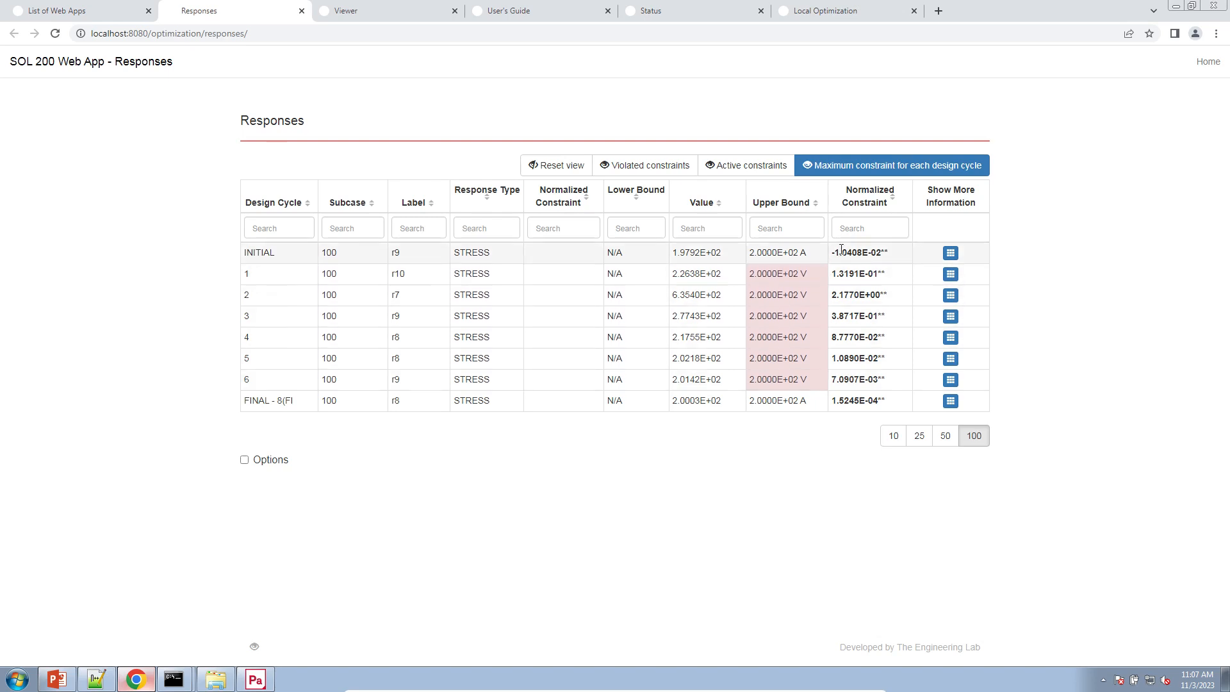
- Compare the maximum normalized constraints with the Normalized Constraints plot in Local Optimization Results, inspecting the points for INITIAL and cycles 1 and 2
{"action": "left_click_drag", "start_coordinate": [845, 252], "coordinate": [903, 305]}
{"action": "left_click_drag", "start_coordinate": [830, 316], "coordinate": [869, 338]}
{"action": "left_click_drag", "start_coordinate": [862, 12], "coordinate": [474, 14]}
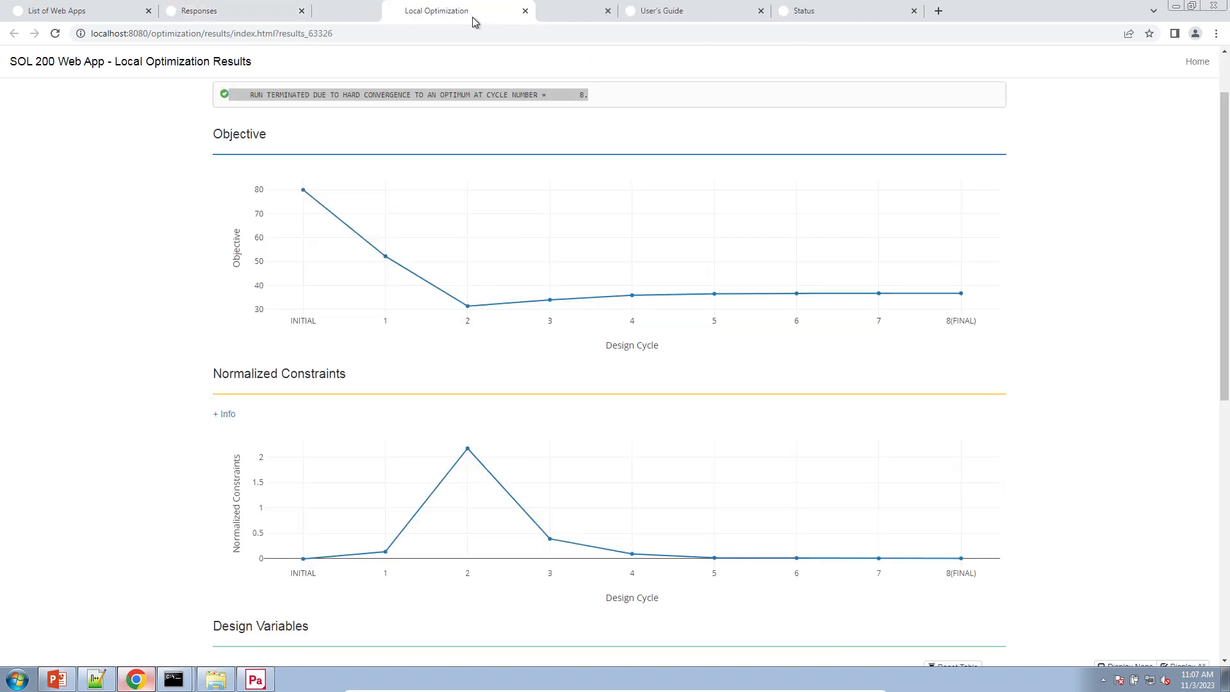
{"action": "scroll", "coordinate": [302, 479], "scroll_direction": "down", "scroll_amount": 2}
{"action": "mouse_move", "coordinate": [298, 426]}
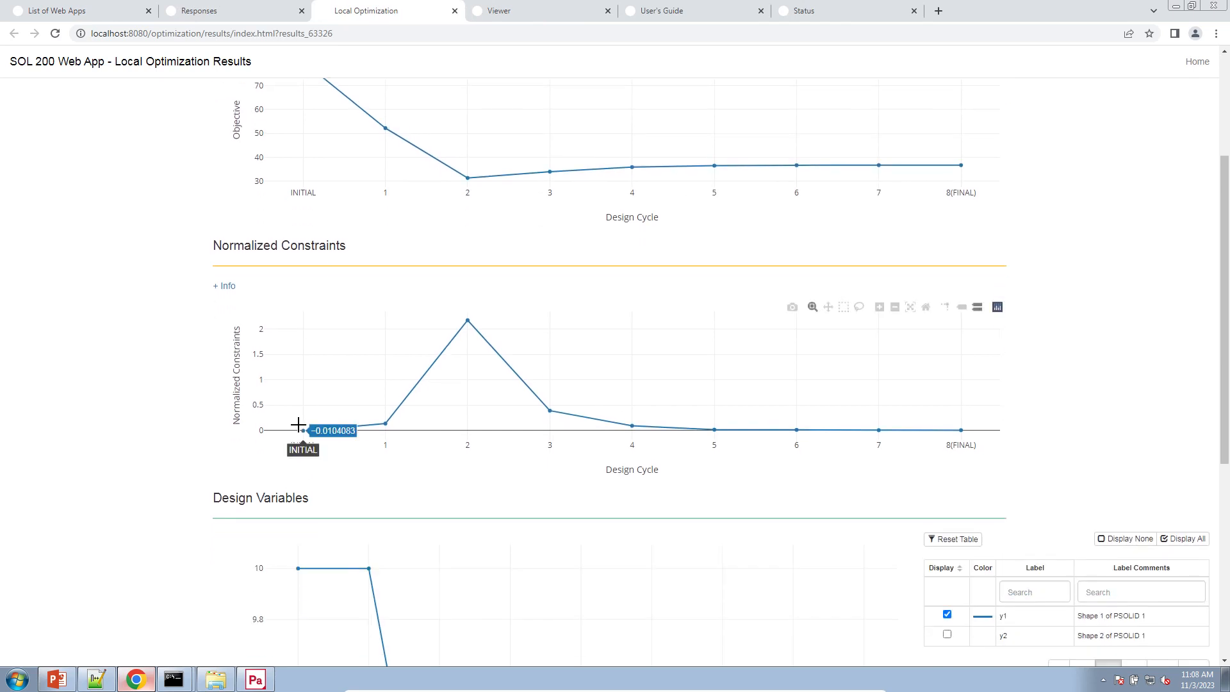
{"action": "mouse_move", "coordinate": [381, 425]}
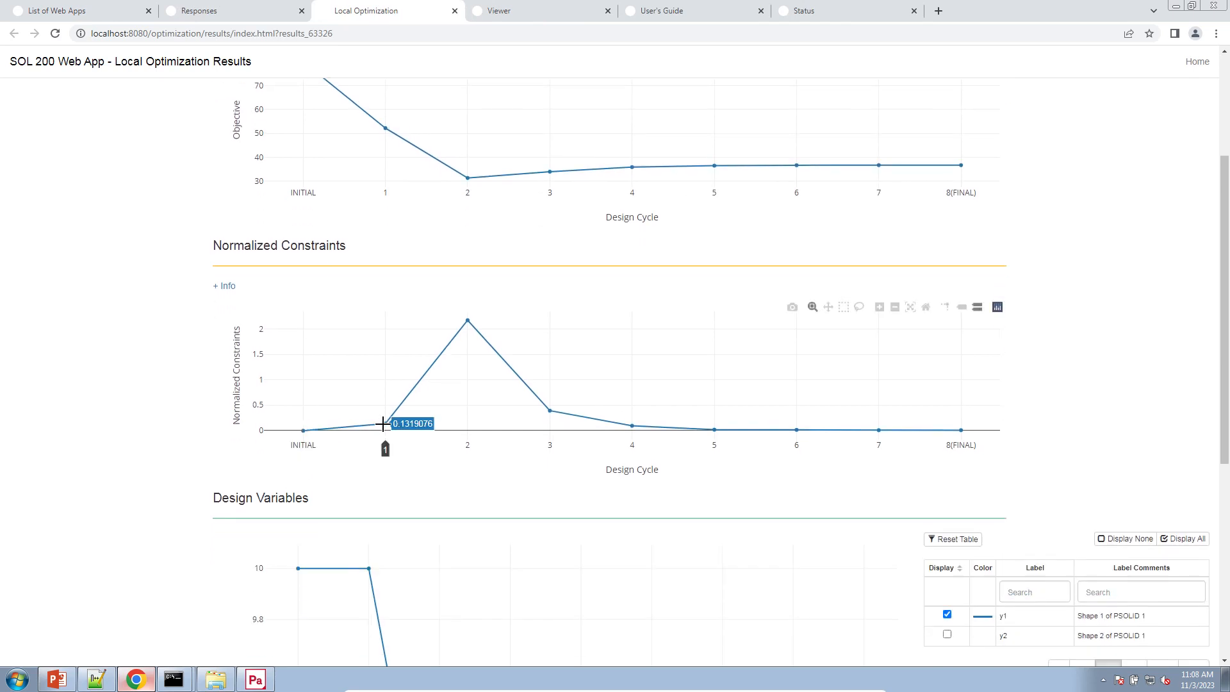
{"action": "mouse_move", "coordinate": [468, 326]}
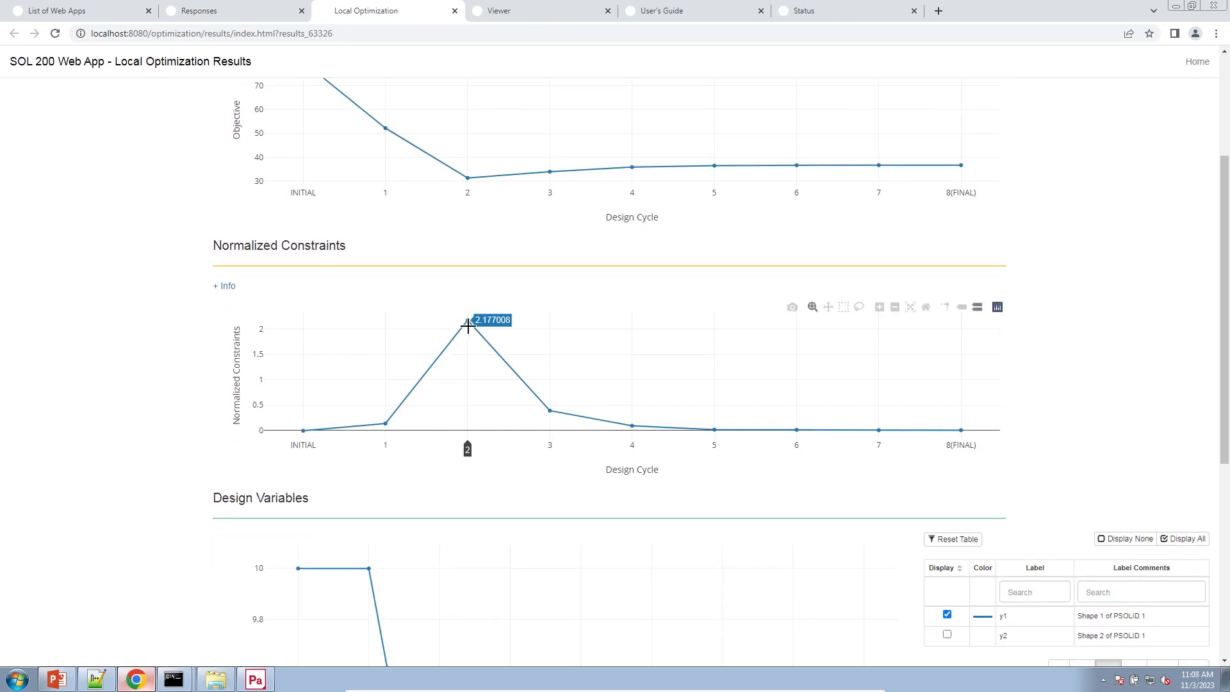
- Return to the Responses web app and highlight the maximum normalized constraints of the initial and final design cycles
{"action": "left_click", "coordinate": [268, 14]}
{"action": "left_click", "coordinate": [839, 254]}
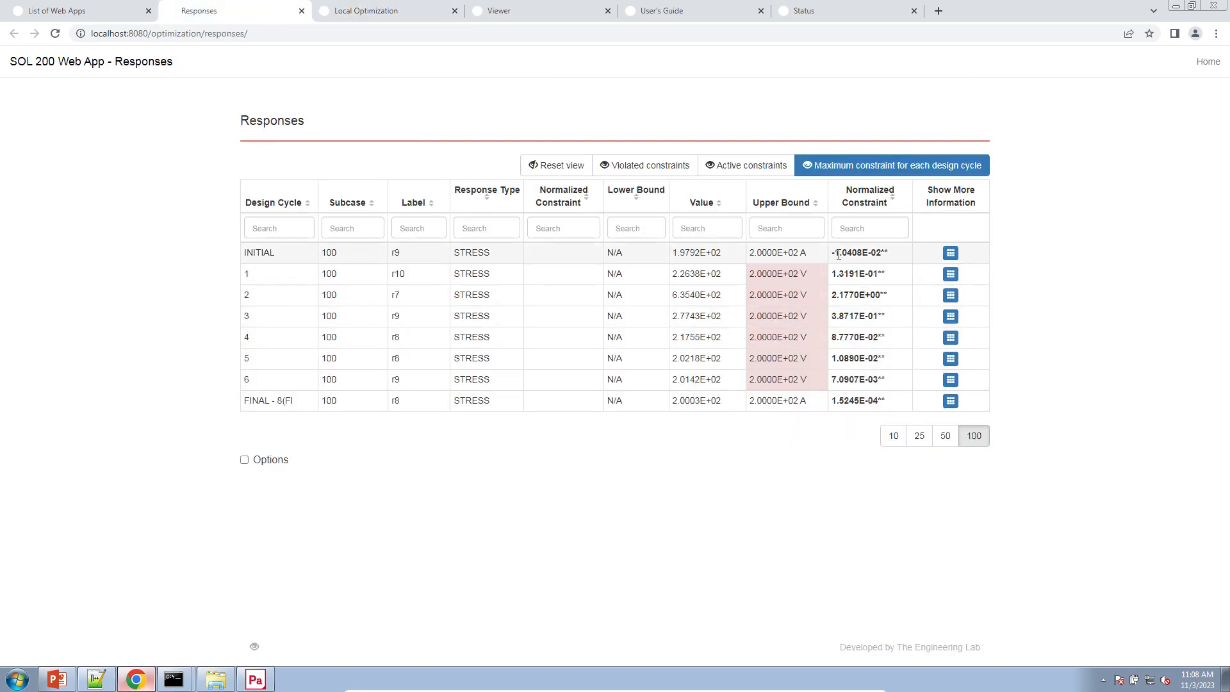
{"action": "left_click_drag", "start_coordinate": [833, 252], "coordinate": [846, 251]}
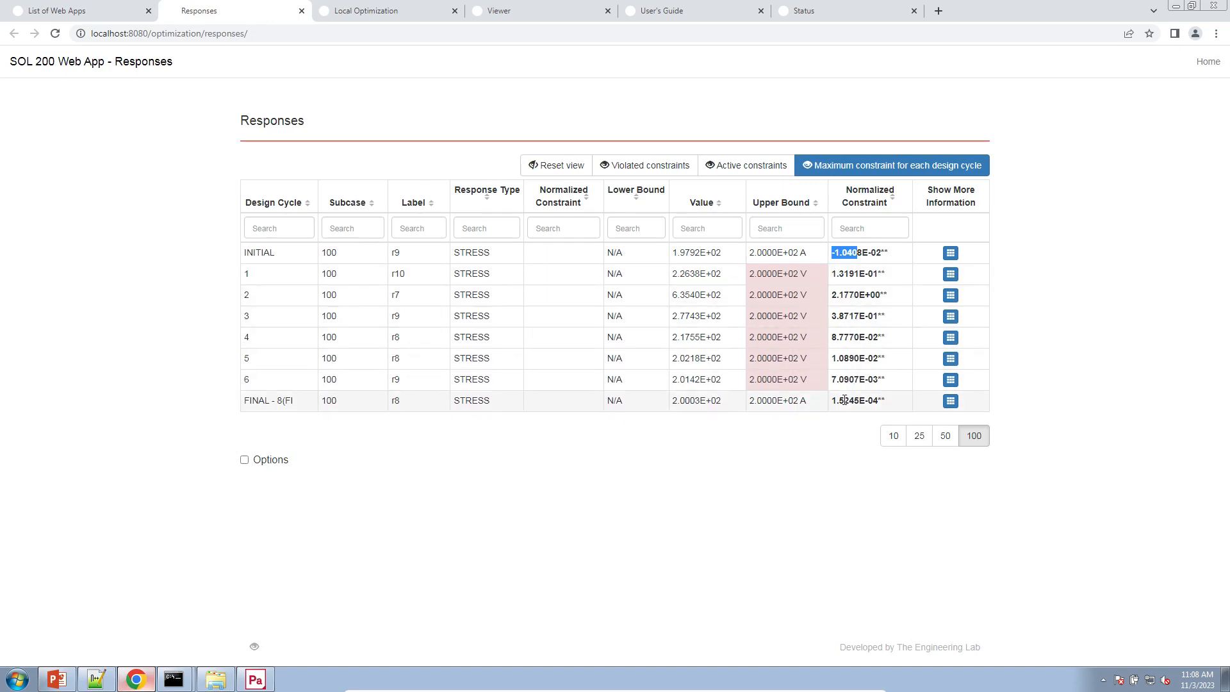
{"action": "left_click_drag", "start_coordinate": [836, 401], "coordinate": [840, 400]}
- Show more information for the maximum constraint responses and highlight the stress values of the initial and final designs for comparison
{"action": "left_click", "coordinate": [951, 254]}
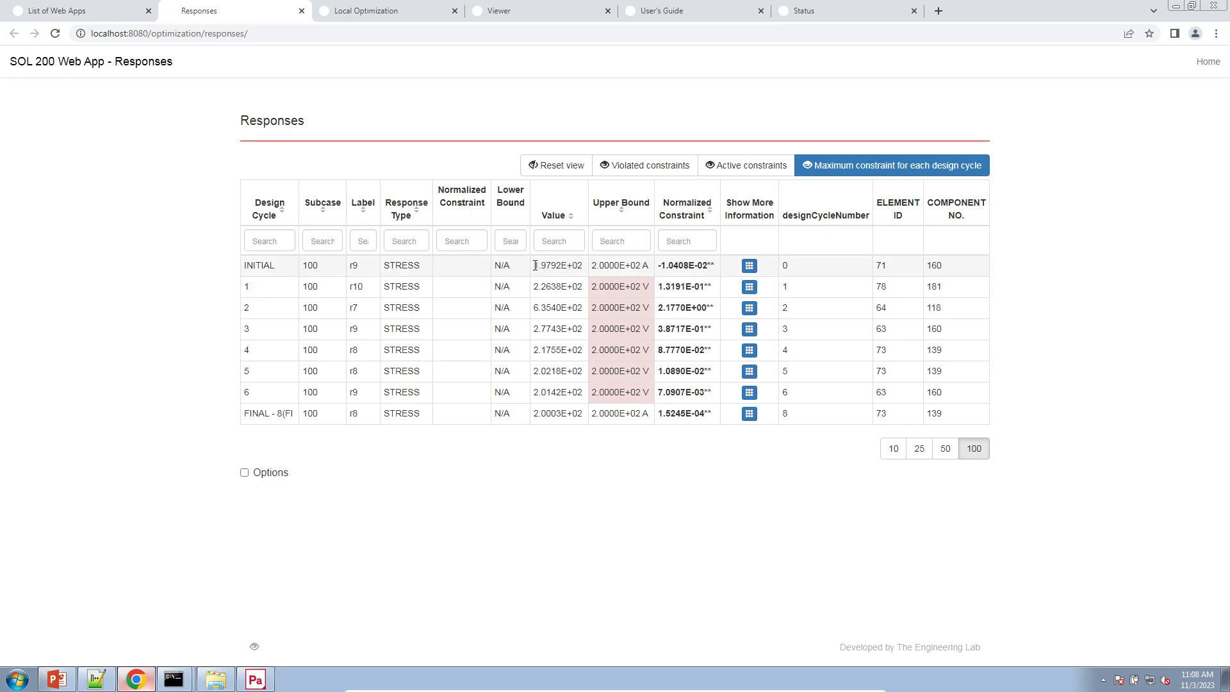
{"action": "left_click_drag", "start_coordinate": [535, 265], "coordinate": [587, 271]}
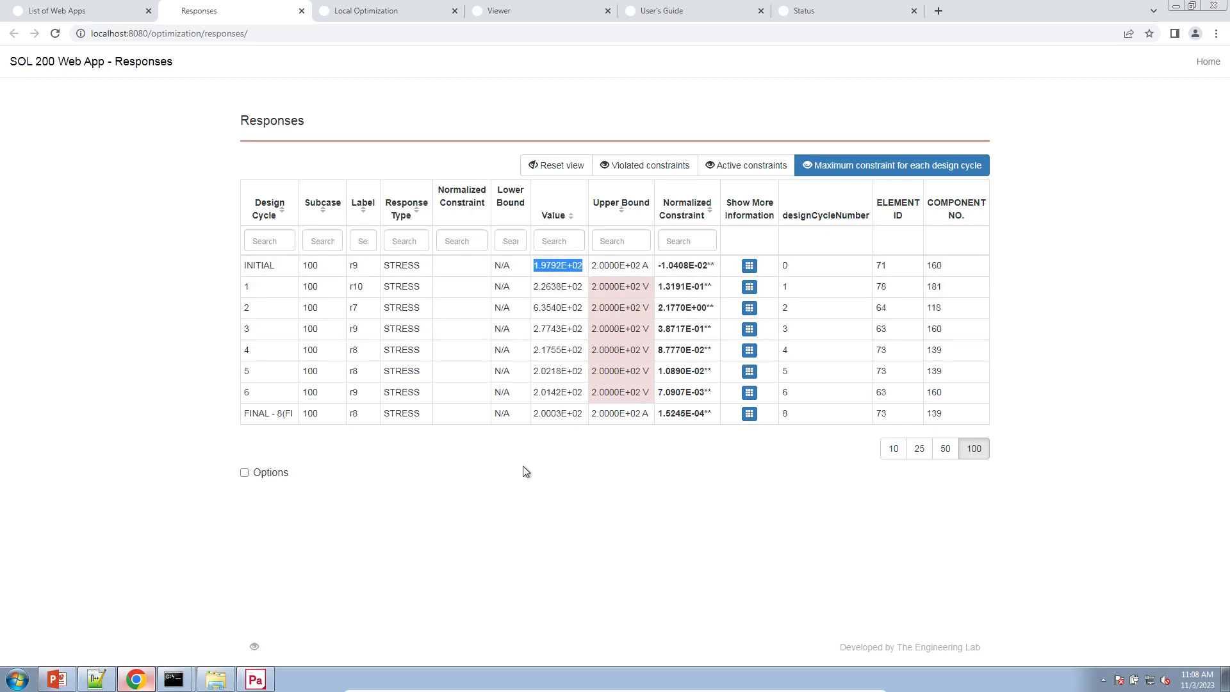
{"action": "left_click_drag", "start_coordinate": [535, 418], "coordinate": [593, 417]}
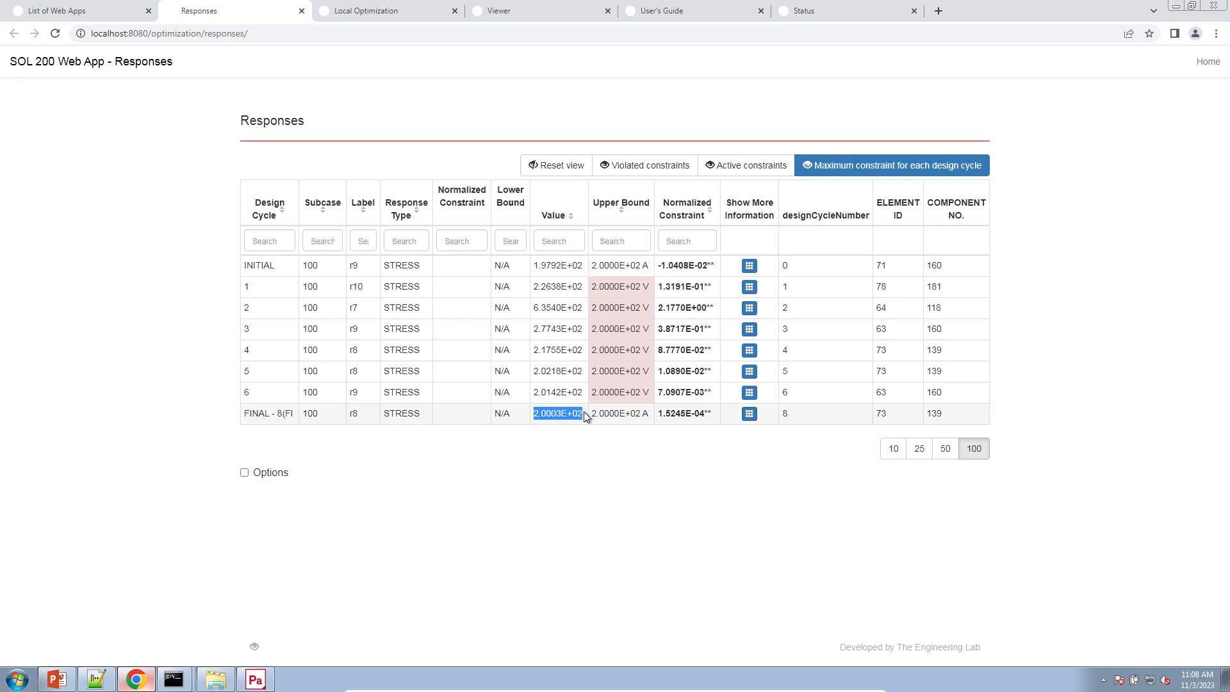
{"action": "left_click", "coordinate": [540, 266]}
{"action": "left_click_drag", "start_coordinate": [540, 266], "coordinate": [583, 269]}
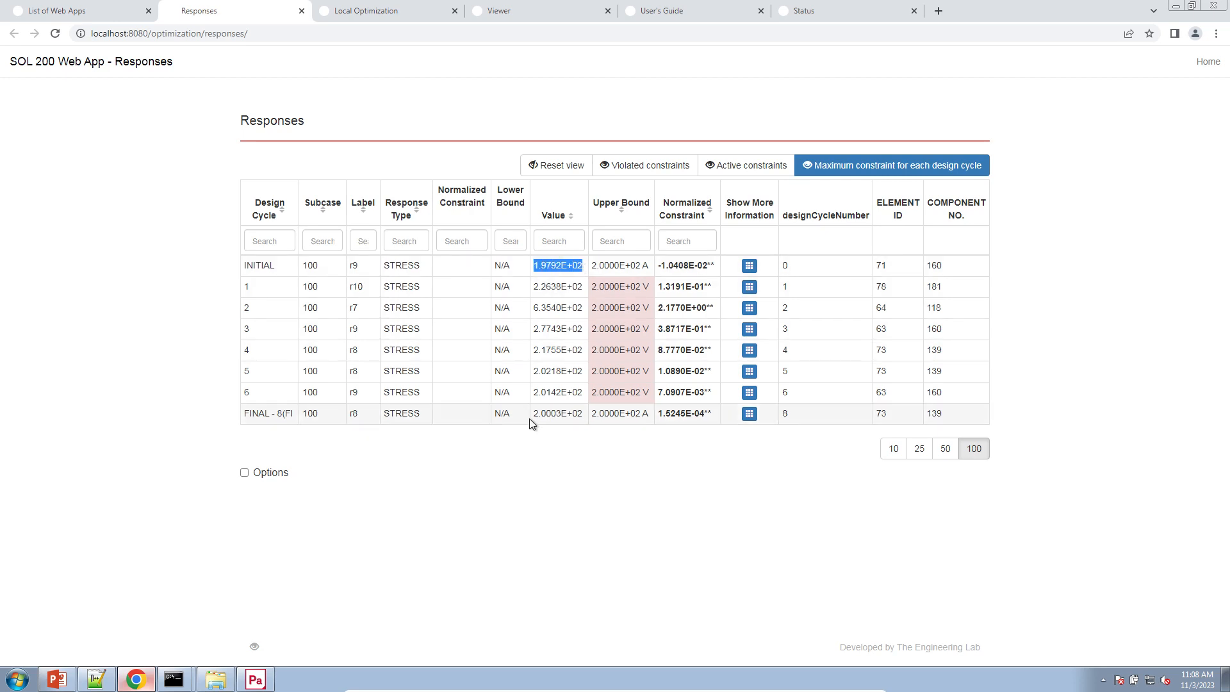
{"action": "left_click_drag", "start_coordinate": [535, 417], "coordinate": [585, 418]}
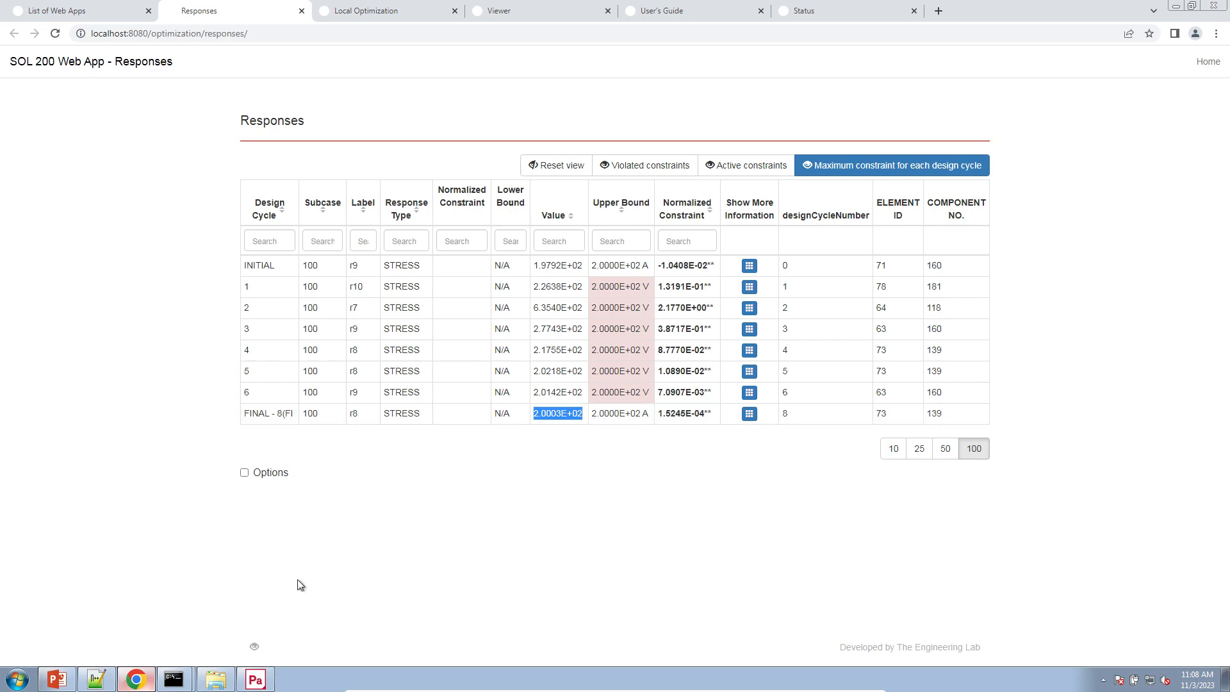
- Switch to Patran and create a von Mises Stress Tensor fringe plot for result case SC100:SHAPE Y1, A1:Static subcase D:0
{"action": "left_click", "coordinate": [255, 679]}
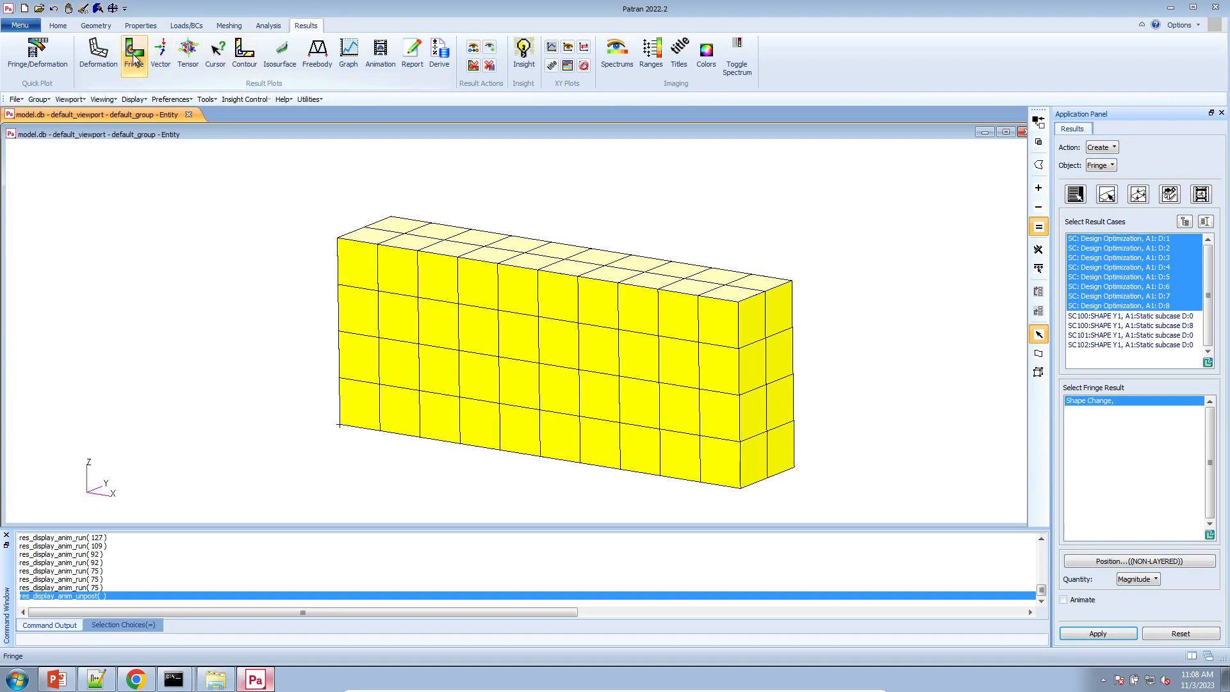
{"action": "left_click", "coordinate": [1185, 315]}
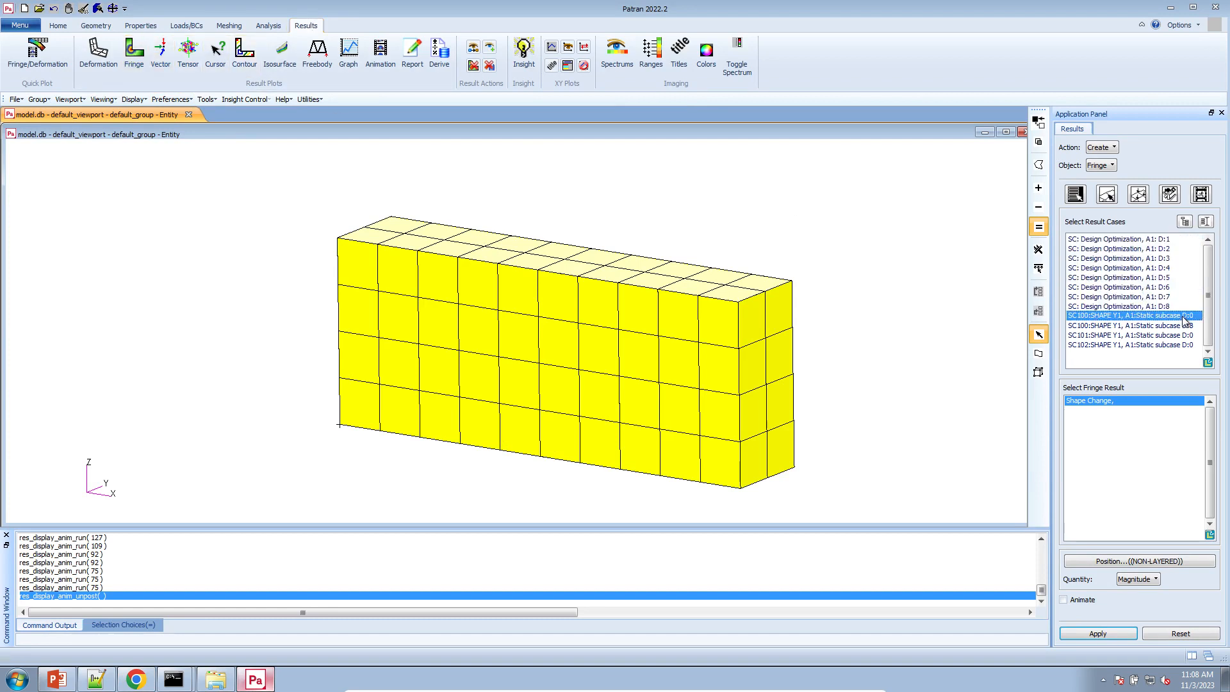
{"action": "left_click", "coordinate": [1183, 324], "text": "shift"}
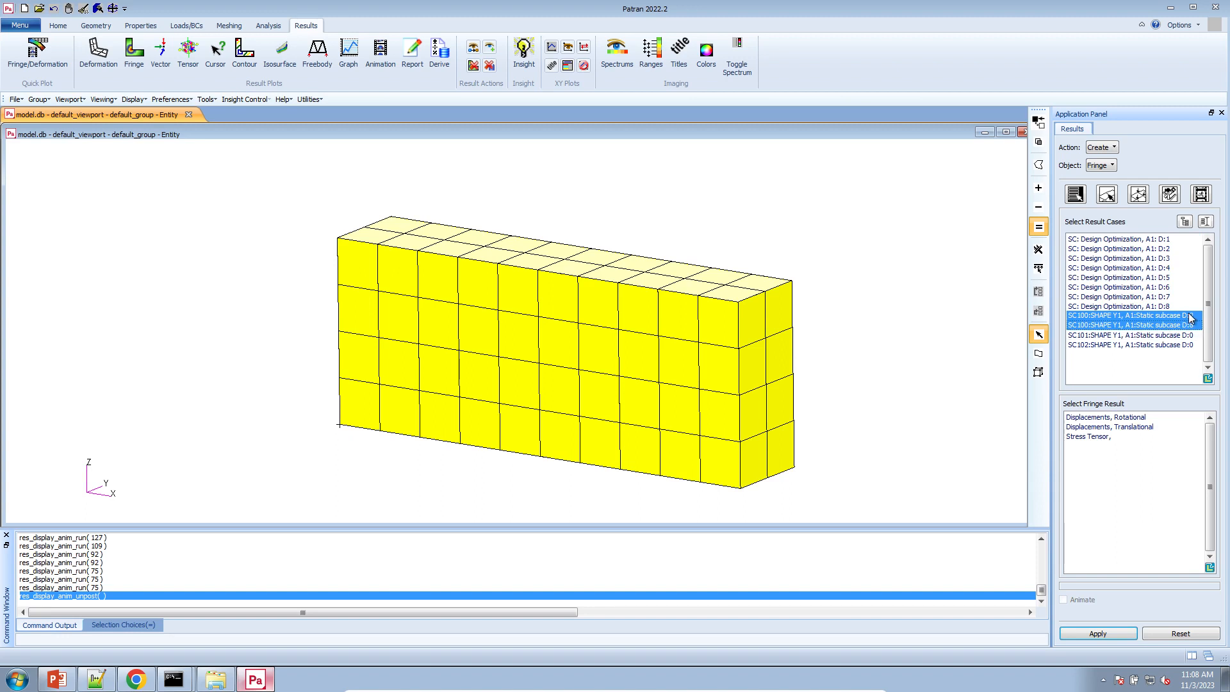
{"action": "left_click", "coordinate": [1191, 325]}
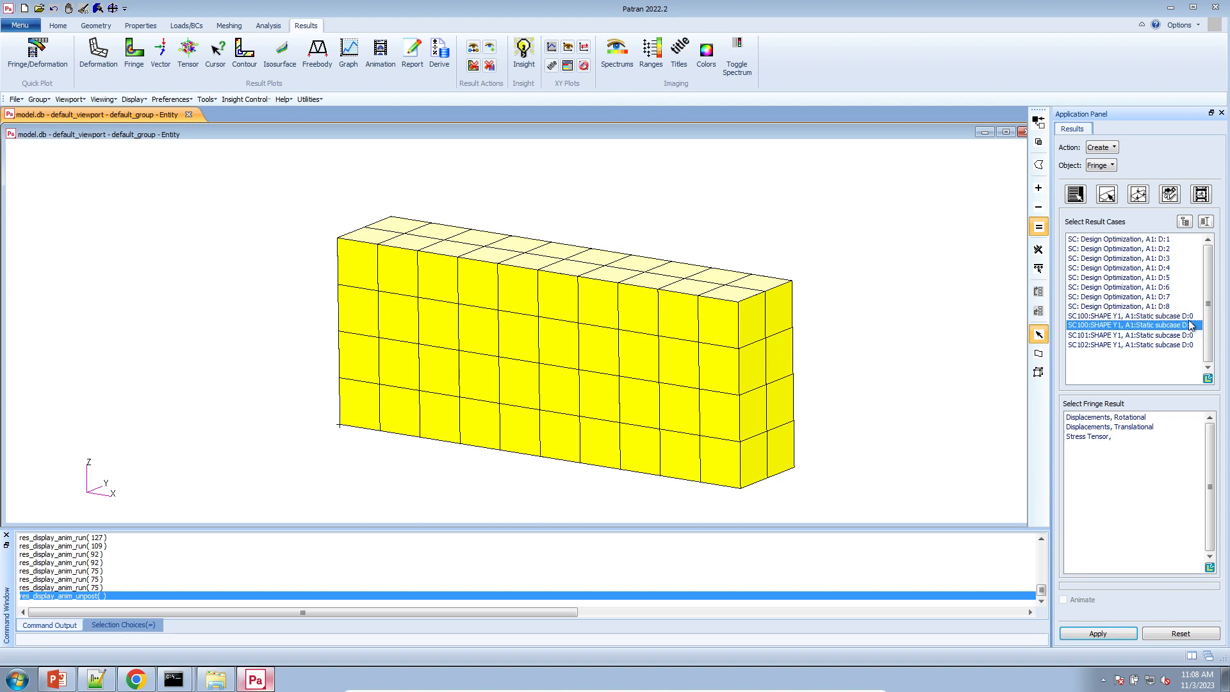
{"action": "left_click", "coordinate": [1189, 316]}
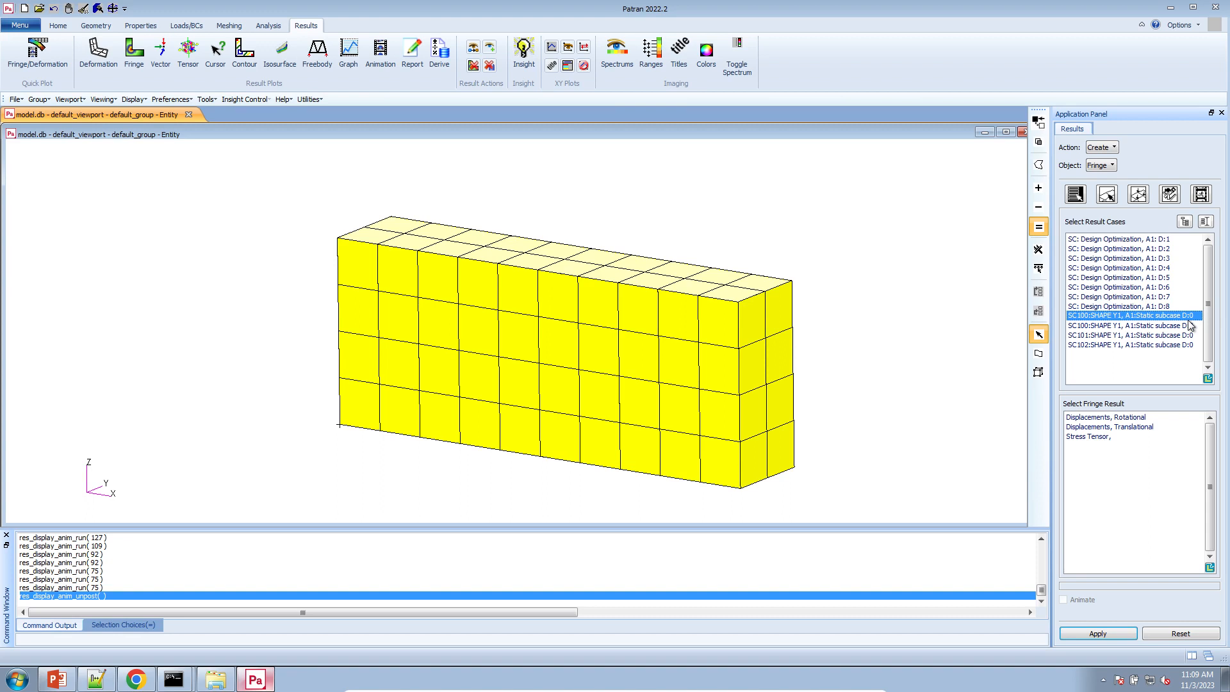
{"action": "left_click_drag", "start_coordinate": [1191, 319], "coordinate": [1190, 326]}
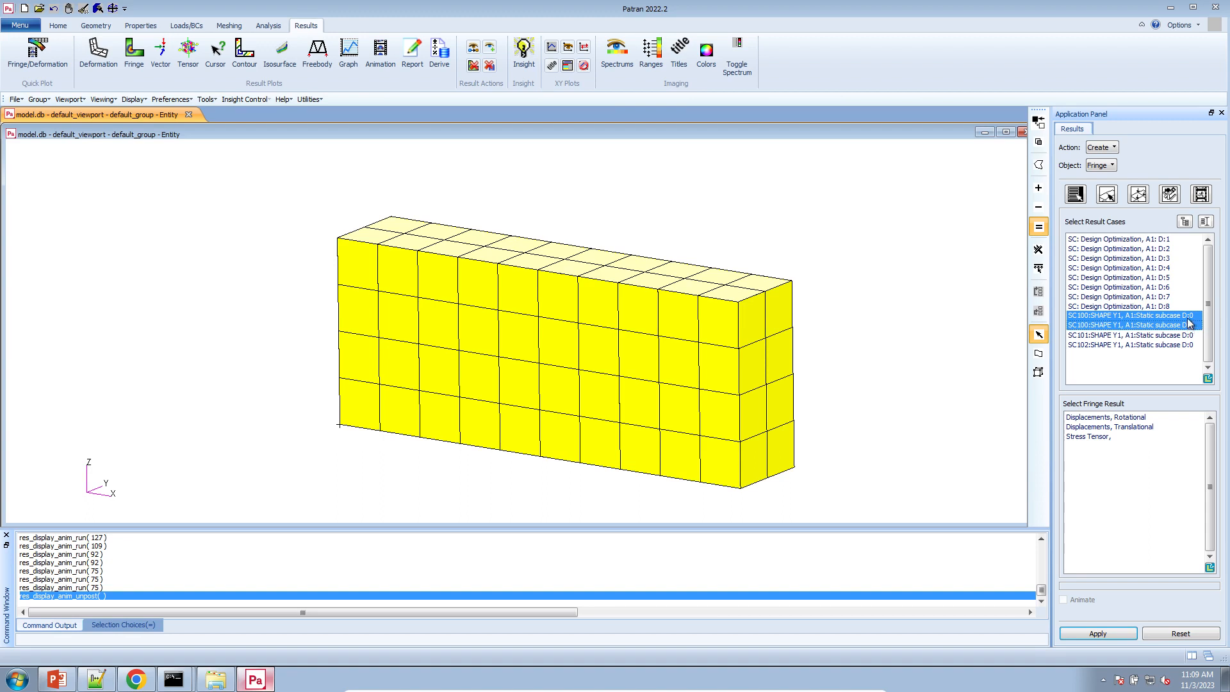
{"action": "left_click", "coordinate": [1187, 316]}
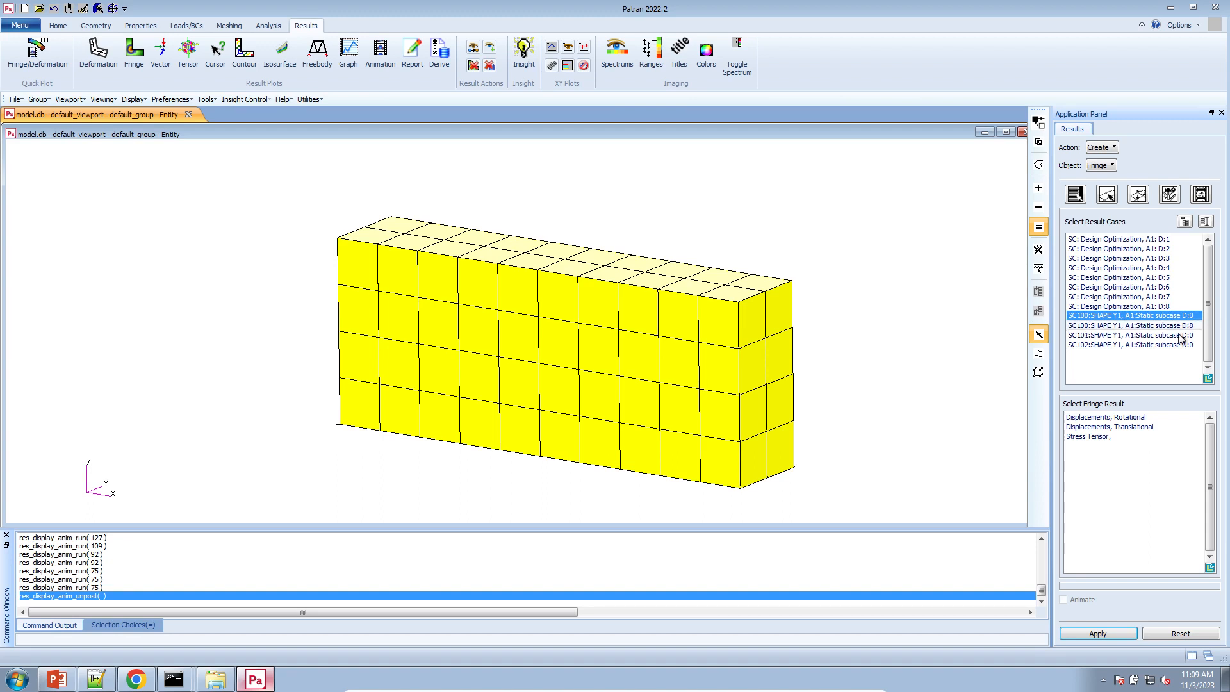
{"action": "left_click", "coordinate": [1112, 437]}
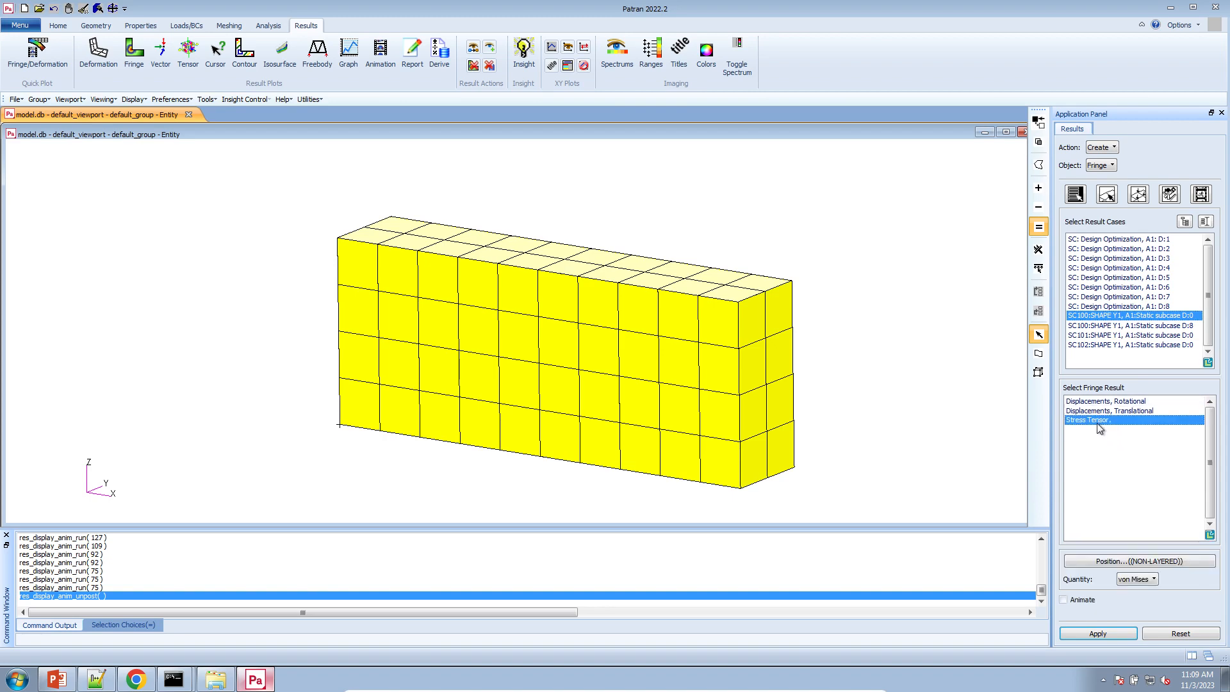
{"action": "left_click", "coordinate": [1098, 634]}
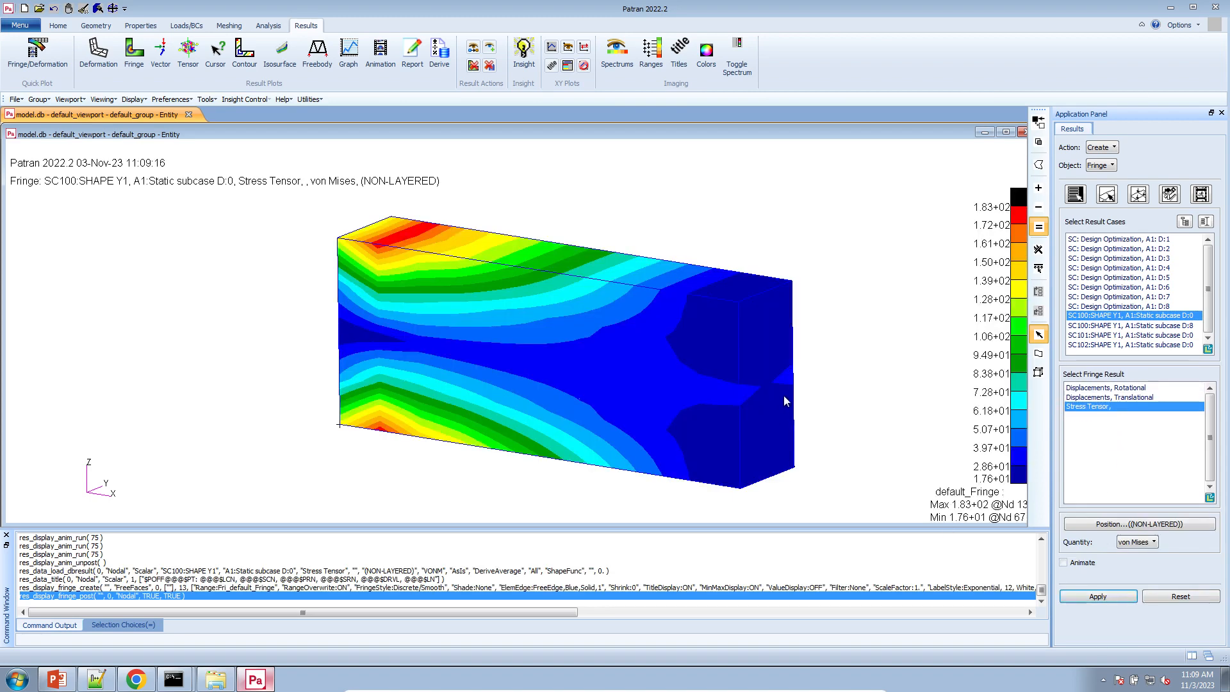
{"action": "middle_click_drag", "start_coordinate": [785, 401], "coordinate": [661, 416]}
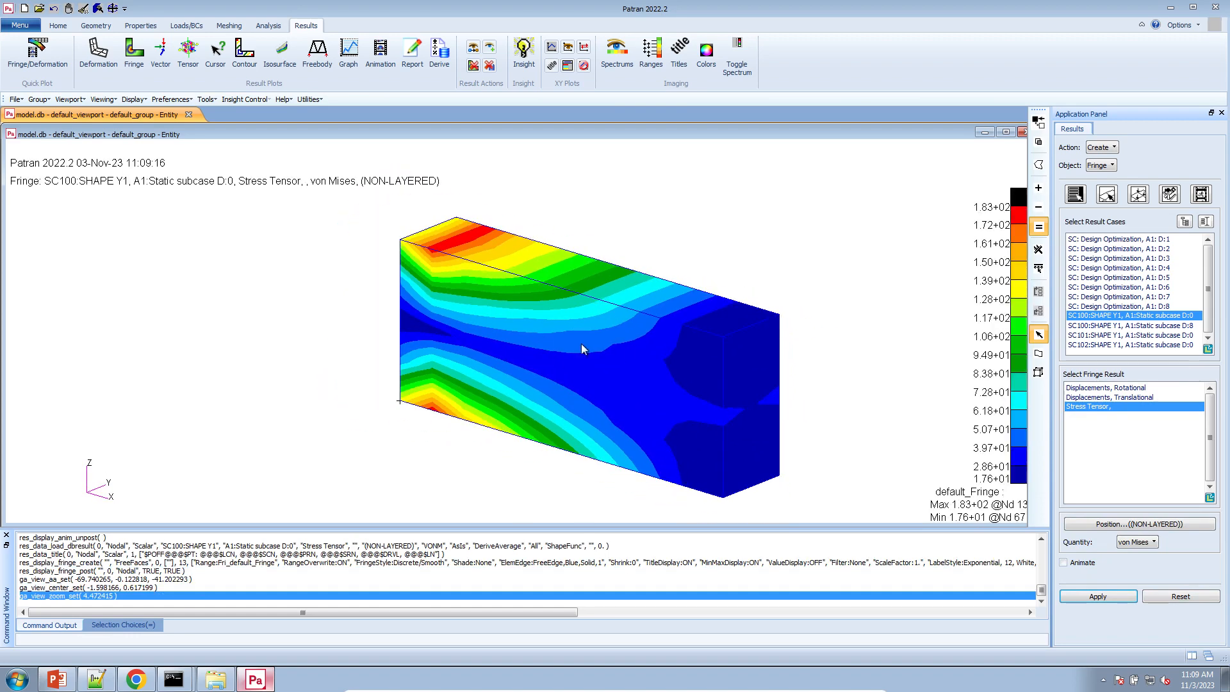
- Check the initial stress value in the Responses web app, return to Patran and replot the fringe with the averaging domain set to None
{"action": "left_click", "coordinate": [135, 679]}
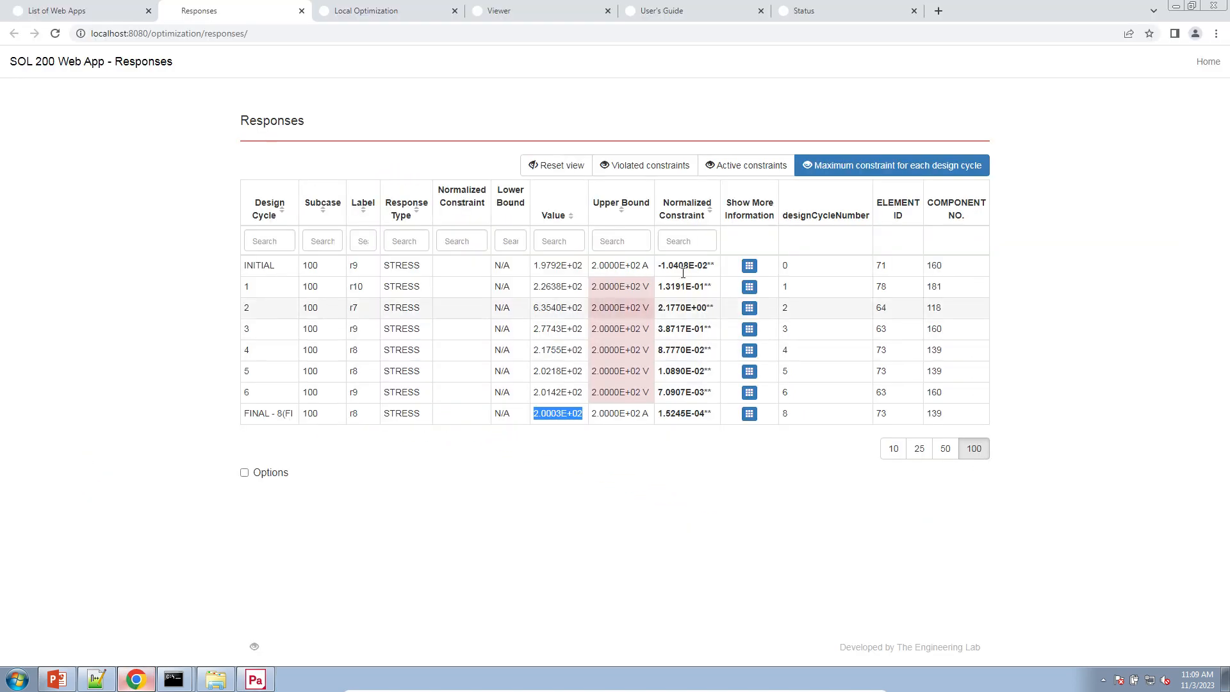
{"action": "left_click", "coordinate": [135, 679]}
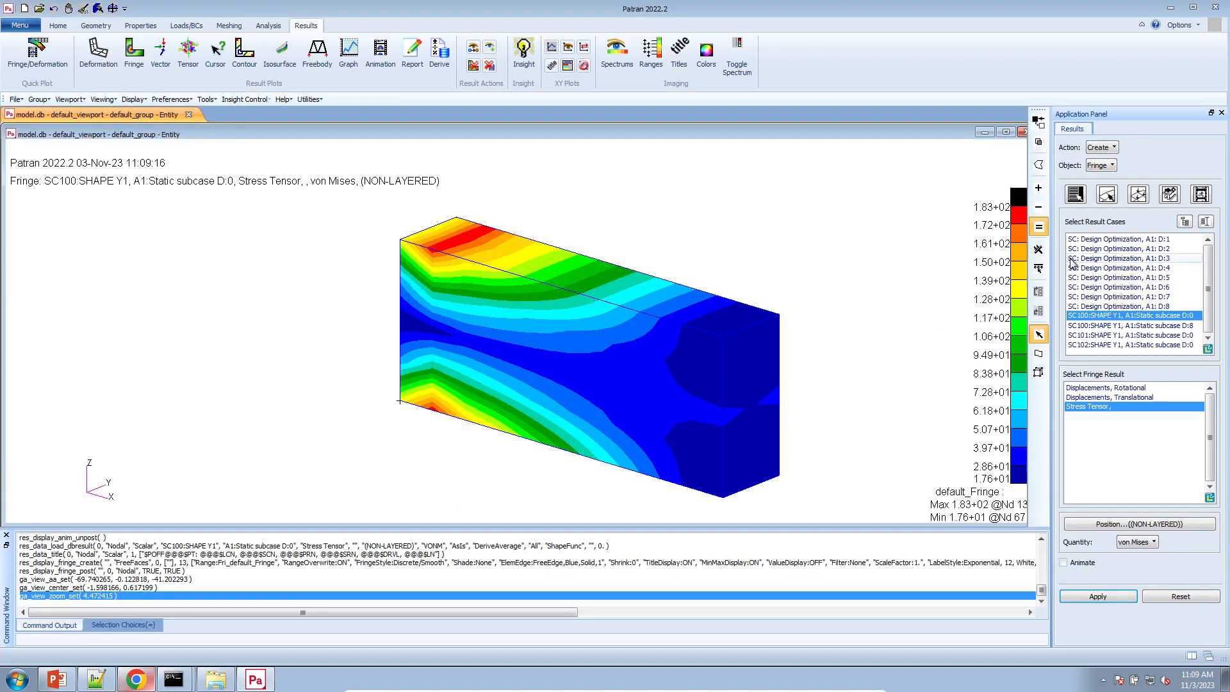
{"action": "left_click", "coordinate": [1168, 195]}
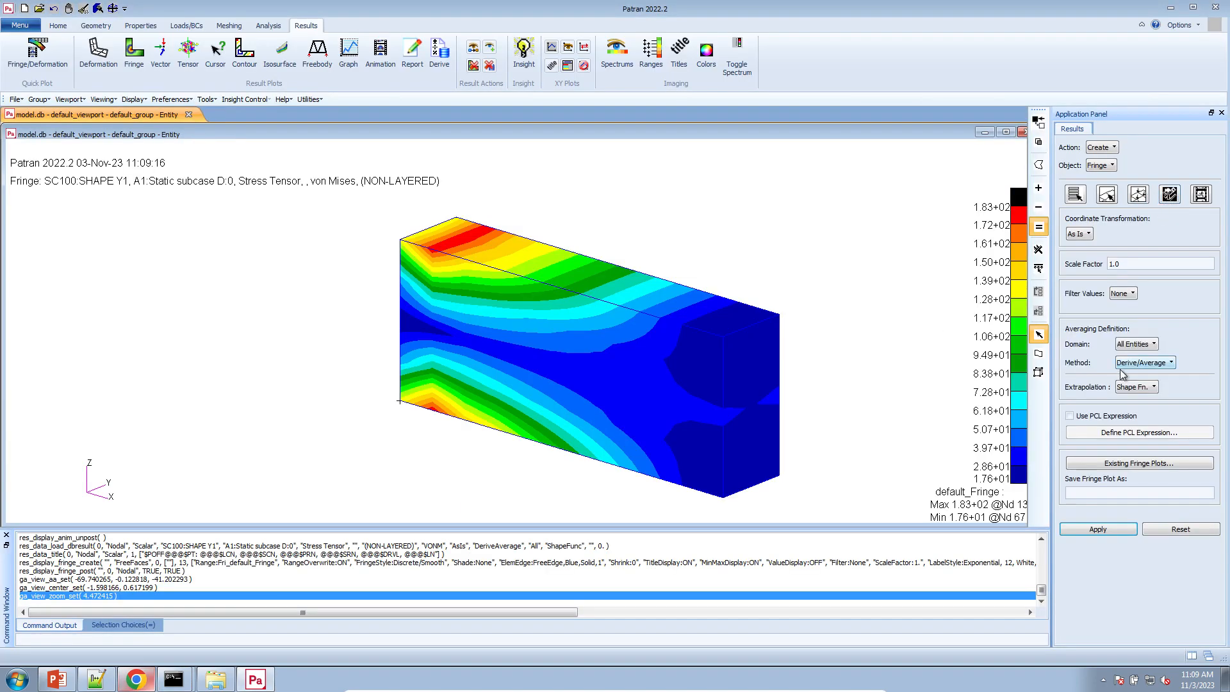
{"action": "left_click", "coordinate": [1136, 345]}
{"action": "left_click", "coordinate": [1149, 428]}
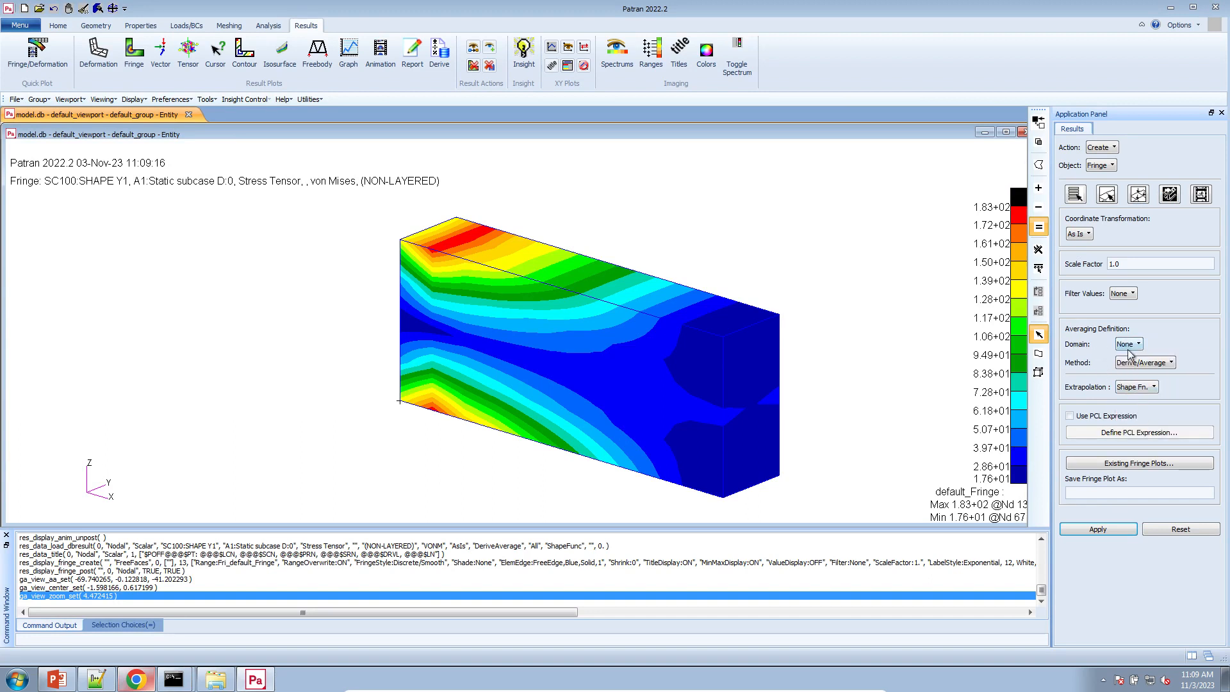
{"action": "left_click", "coordinate": [1098, 529]}
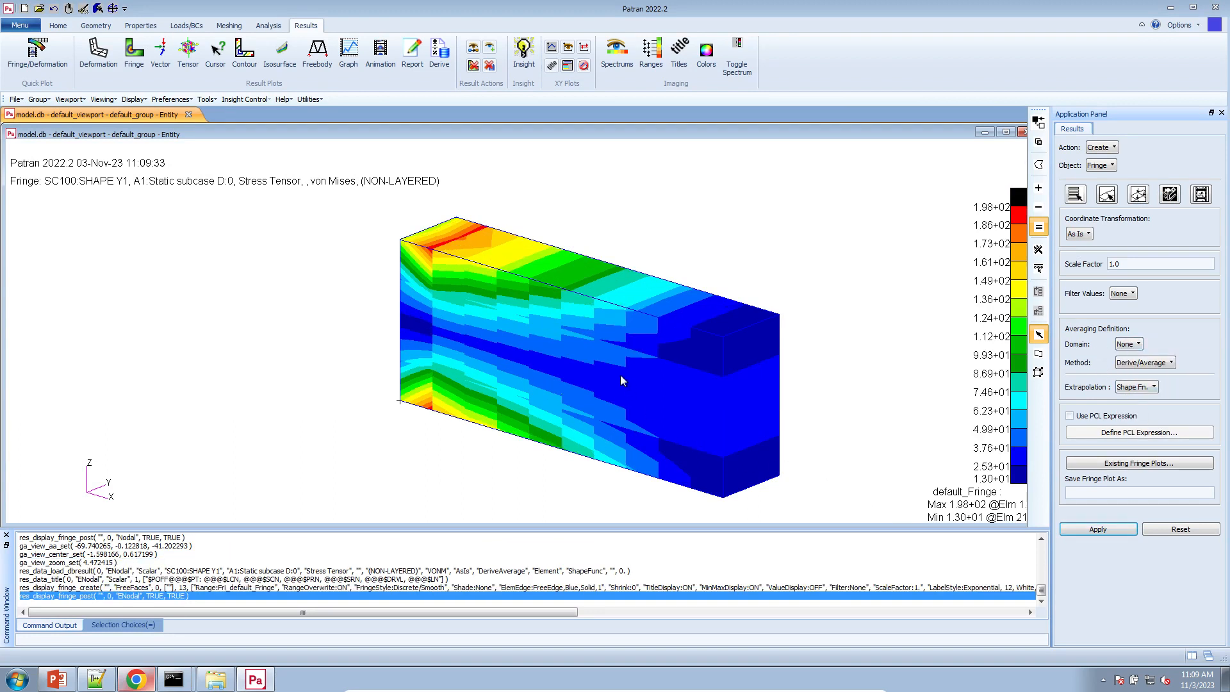
{"action": "middle_click_drag", "start_coordinate": [620, 374], "coordinate": [636, 388]}
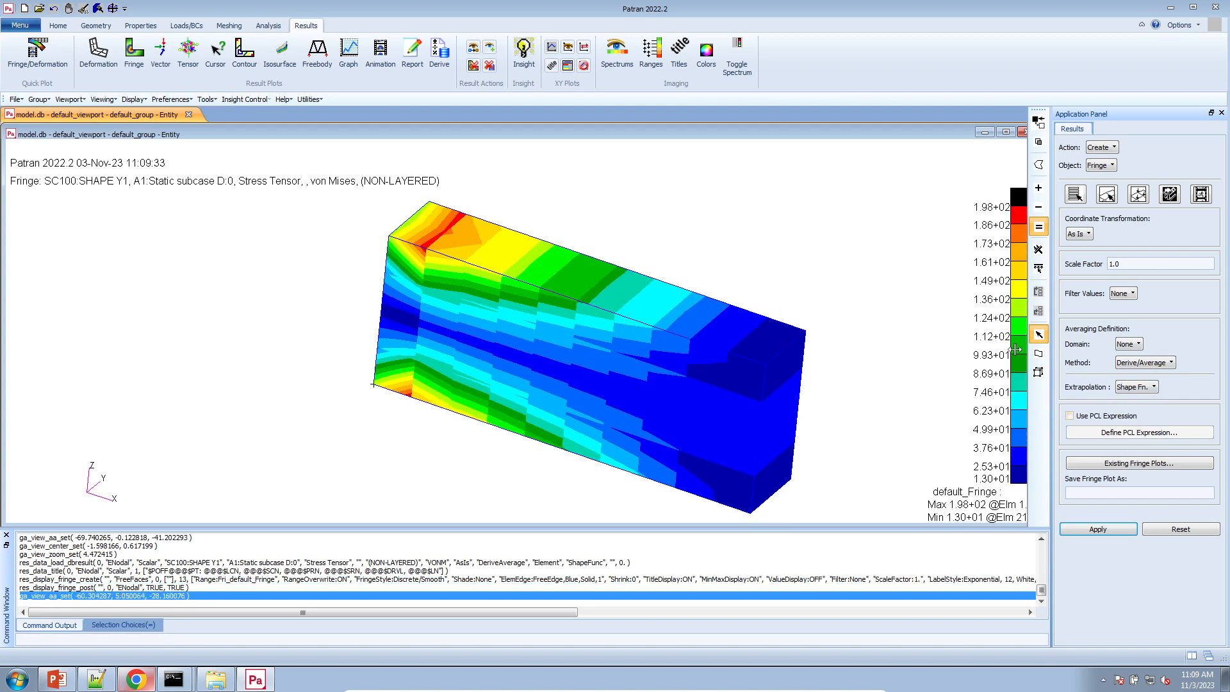
{"action": "middle_click_drag", "start_coordinate": [864, 384], "coordinate": [854, 376]}
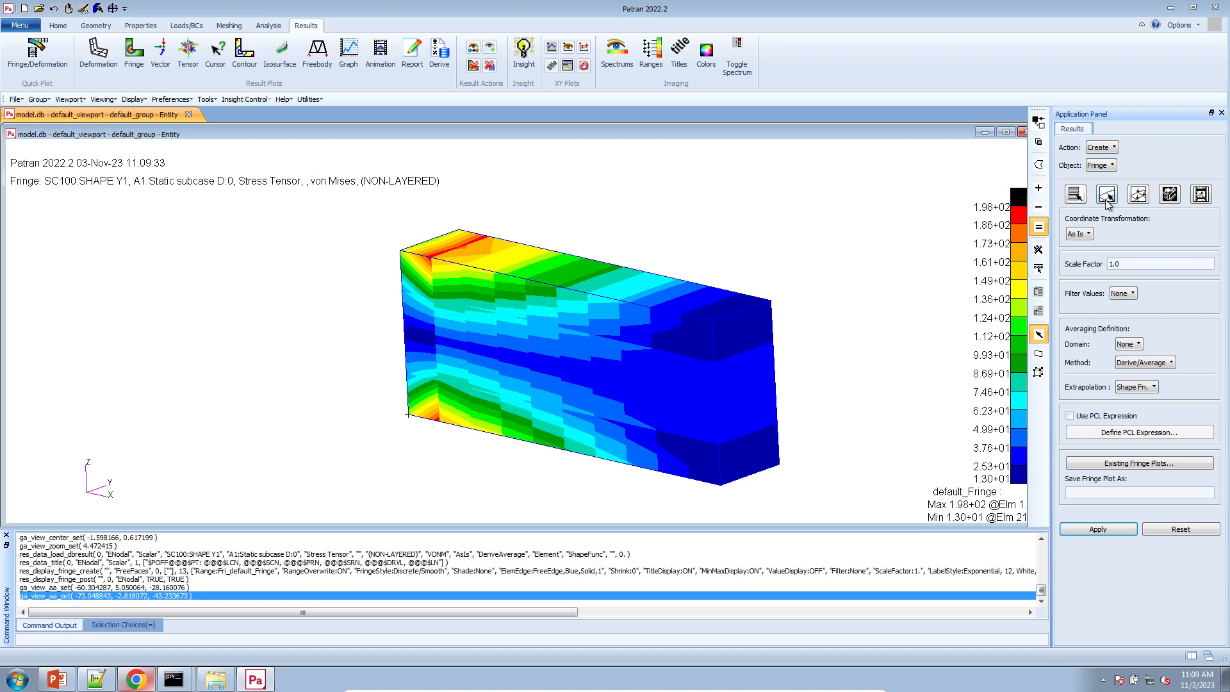
- Turn on Show Fringe Label in the display attributes and update the von Mises stress fringe plot
{"action": "left_click", "coordinate": [1138, 194]}
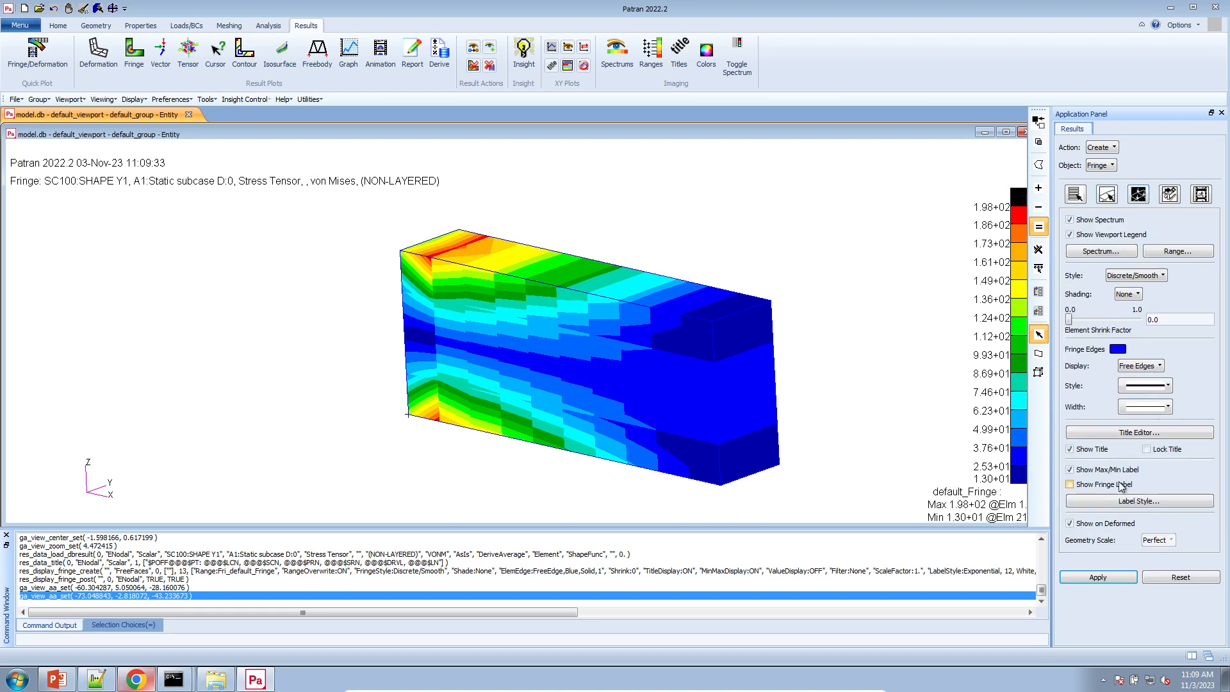
{"action": "left_click", "coordinate": [1121, 486]}
{"action": "left_click", "coordinate": [1111, 578]}
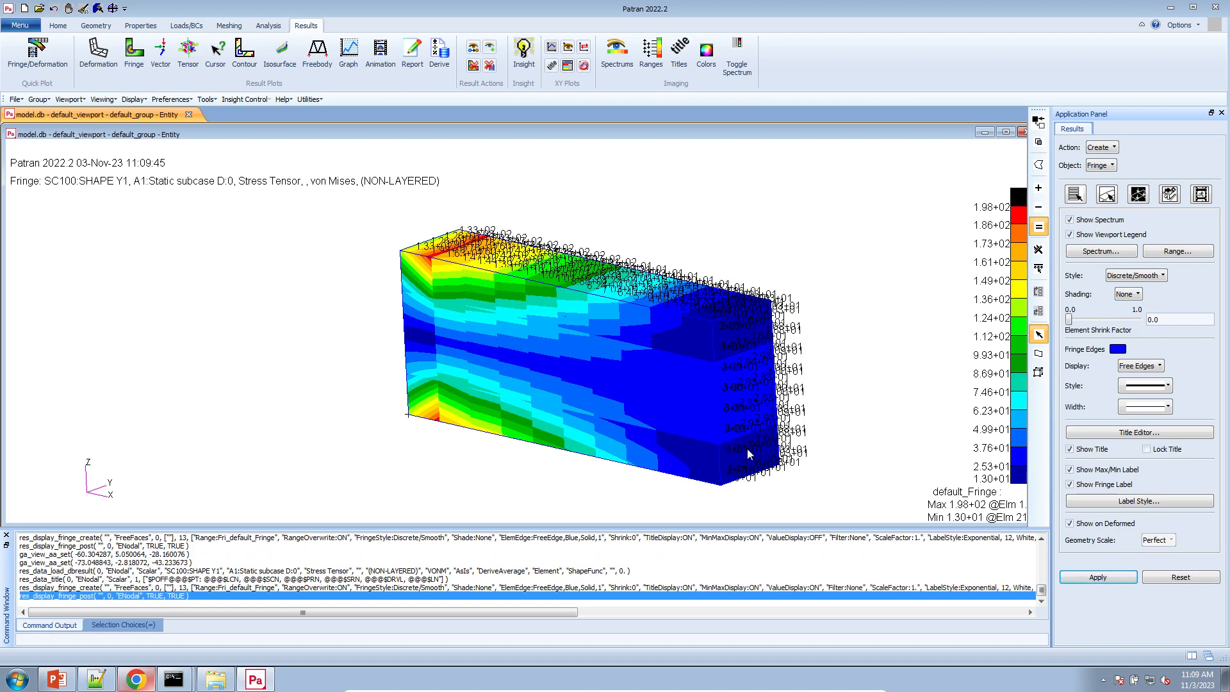
{"action": "middle_click_drag", "start_coordinate": [768, 477], "coordinate": [808, 484]}
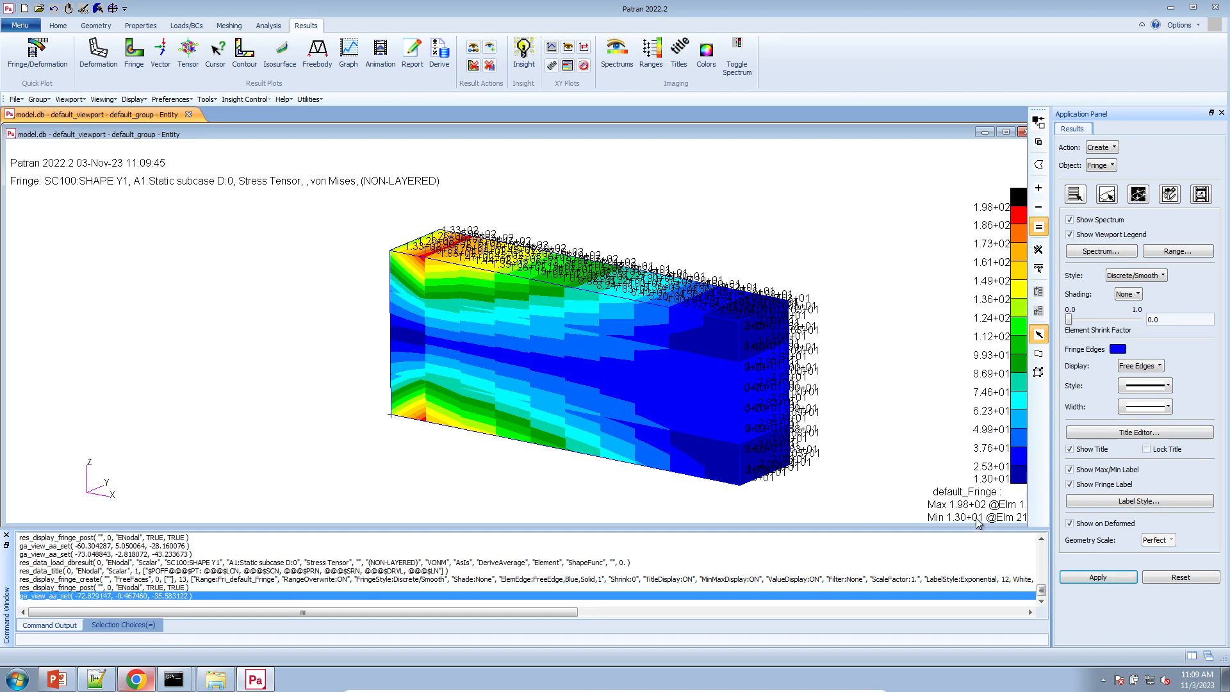
- Highlight the initial design's maximum stress value and element ID in the Responses web app, and return to Patran
{"action": "left_click", "coordinate": [180, 637]}
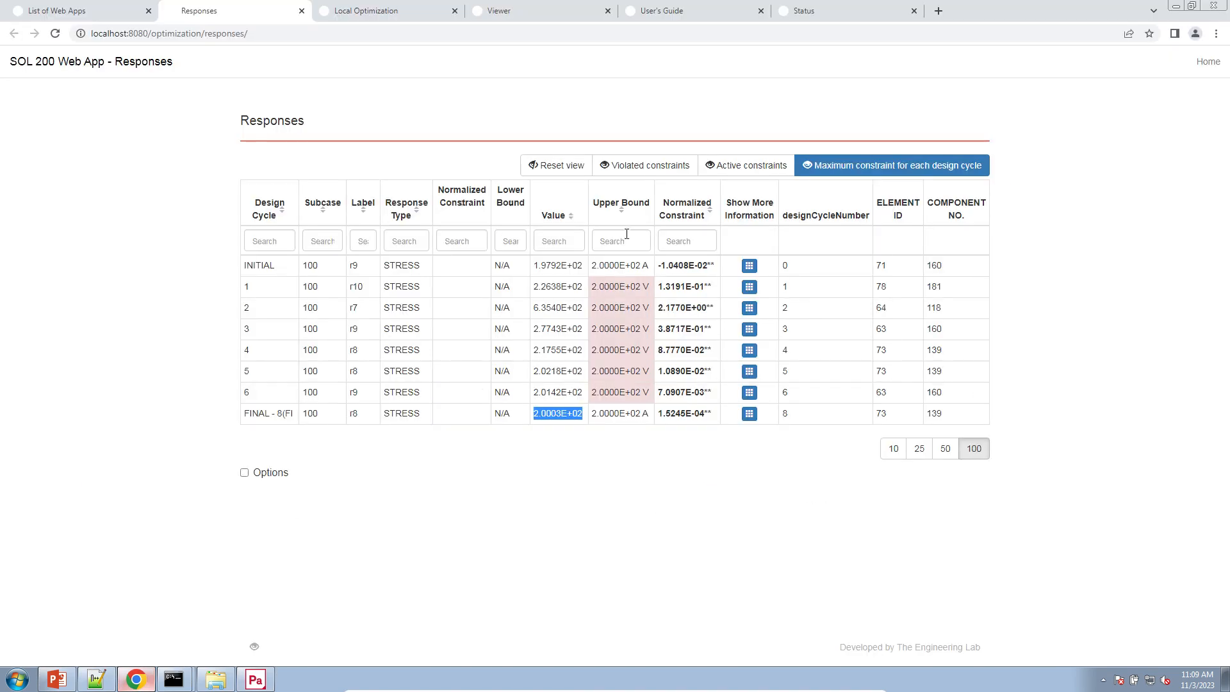
{"action": "left_click_drag", "start_coordinate": [532, 265], "coordinate": [895, 266]}
{"action": "left_click", "coordinate": [255, 678]}
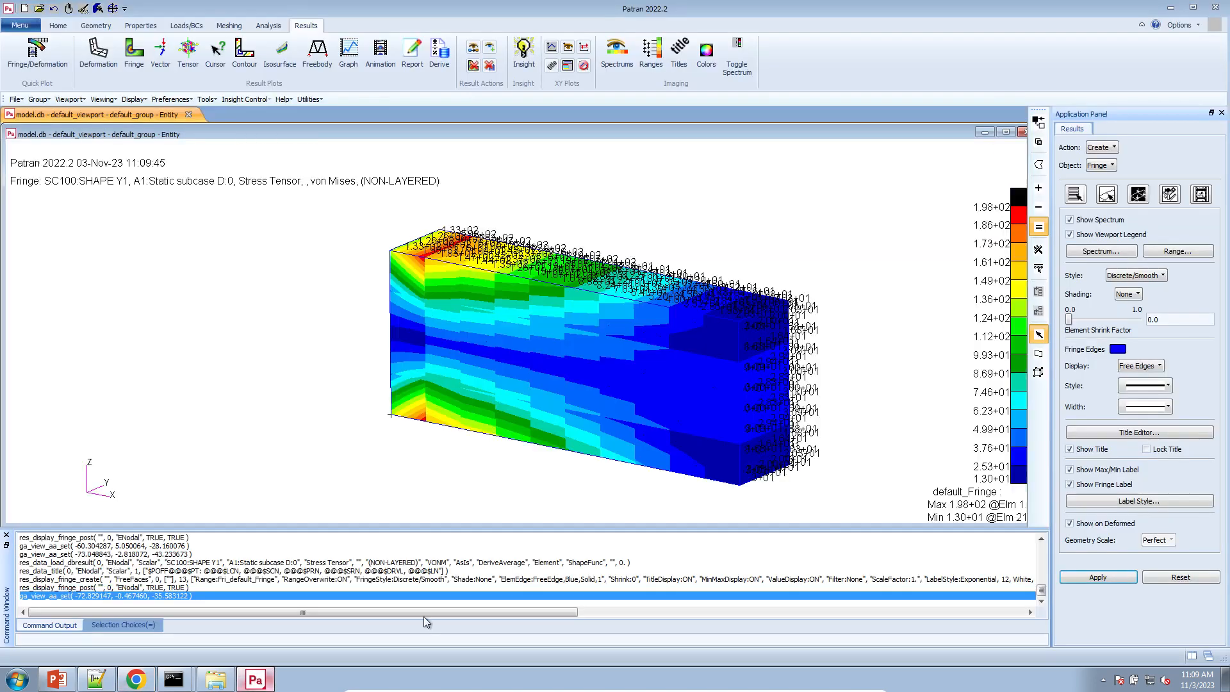
- Maximize the viewport, bring back the result case selection and examine the fringe labels on the beam's top face
{"action": "middle_click_drag", "start_coordinate": [860, 469], "coordinate": [858, 470]}
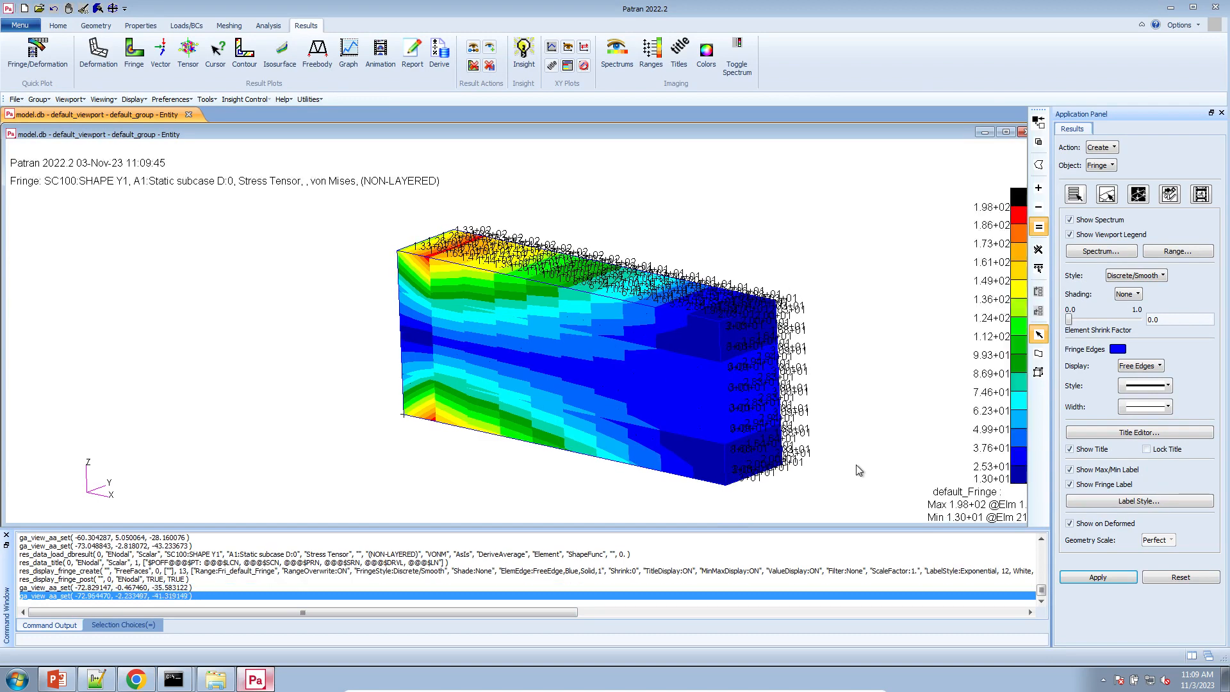
{"action": "double_click", "coordinate": [806, 133]}
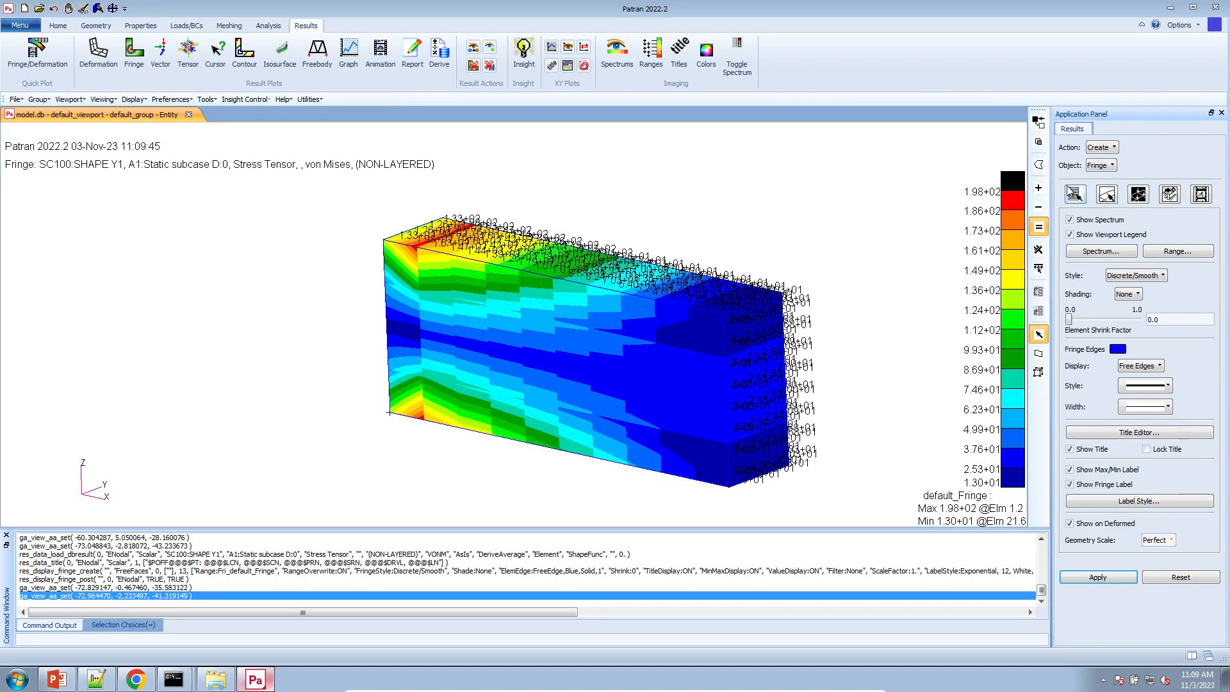
{"action": "left_click", "coordinate": [1075, 193]}
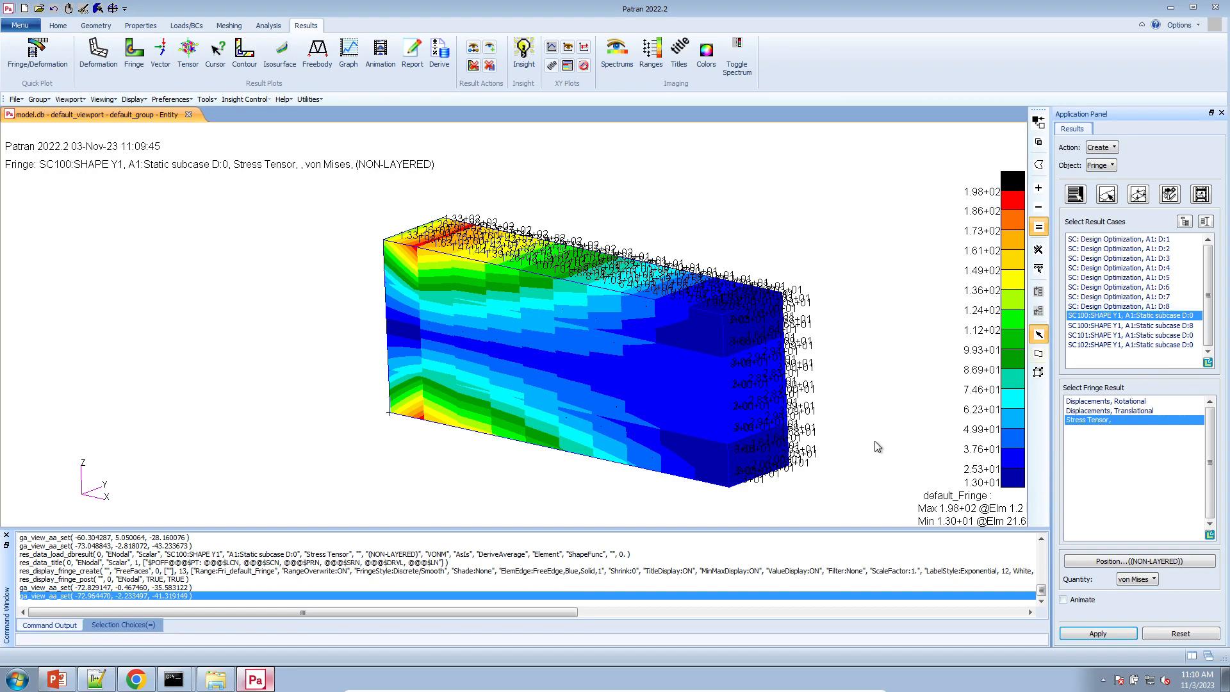
{"action": "middle_click_drag", "start_coordinate": [875, 441], "coordinate": [878, 439]}
{"action": "middle_click_drag", "start_coordinate": [843, 487], "coordinate": [852, 358]}
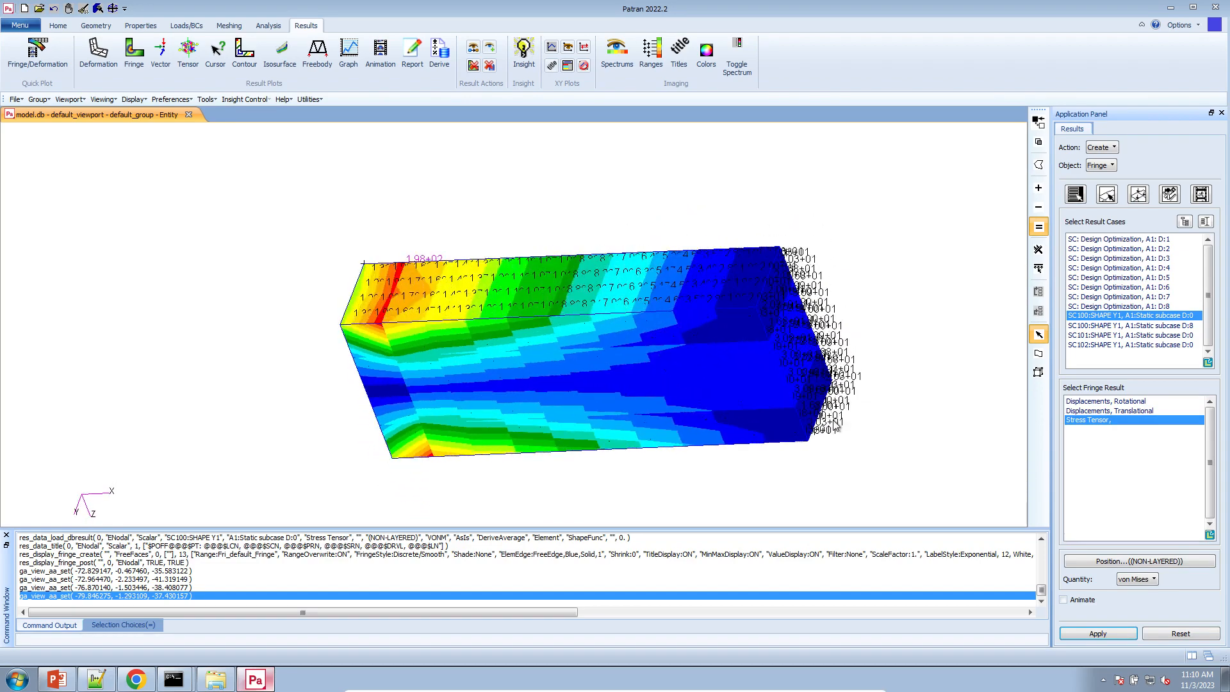
- Clear the fringe plot and turn on the element ID labels of the beam mesh
{"action": "left_click", "coordinate": [84, 8]}
{"action": "left_click", "coordinate": [57, 25]}
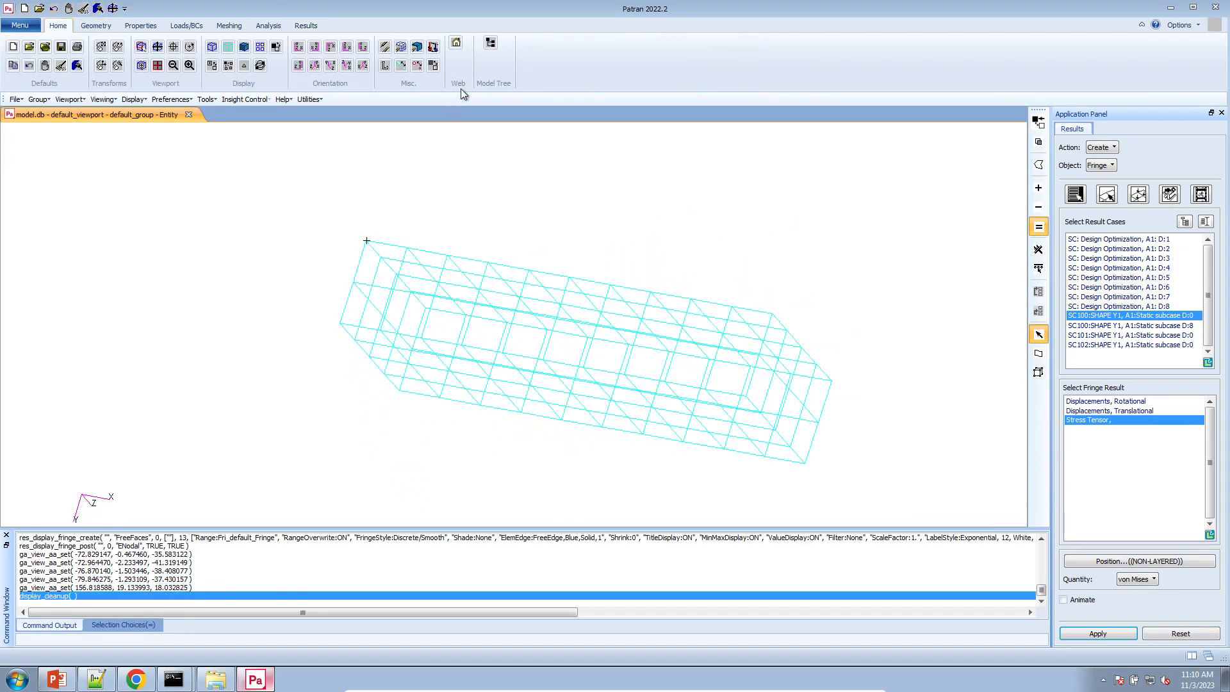
{"action": "left_click", "coordinate": [385, 66]}
{"action": "left_click", "coordinate": [498, 102]}
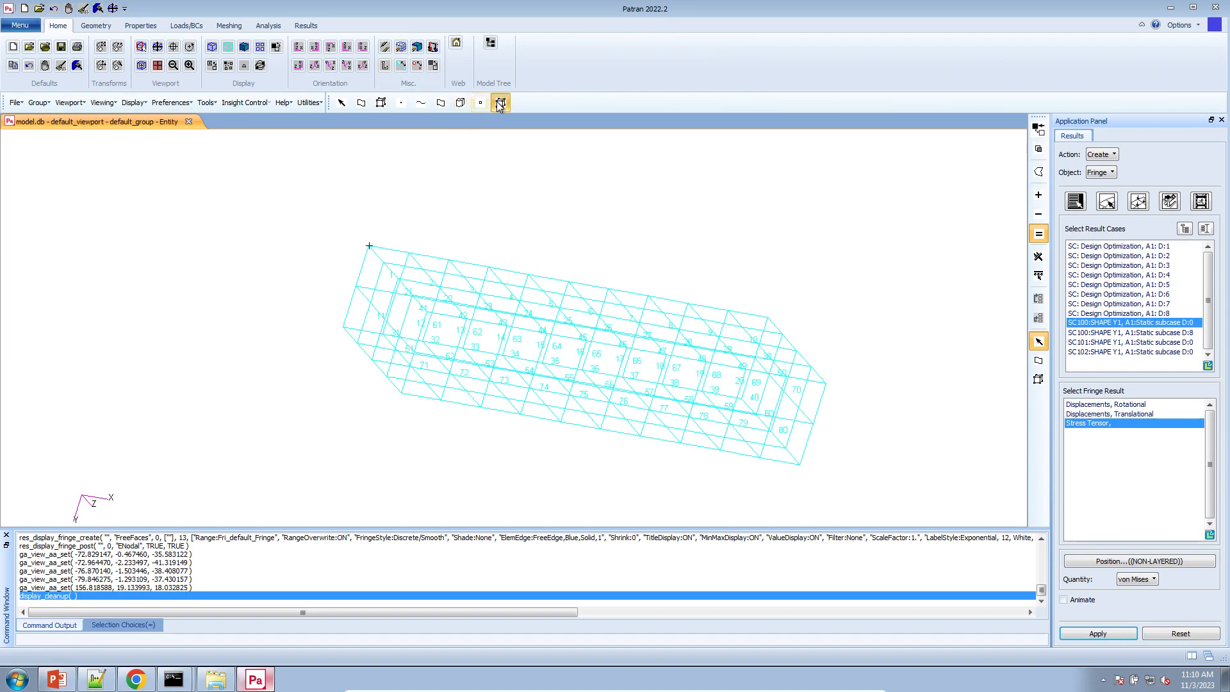
{"action": "middle_click_drag", "start_coordinate": [565, 211], "coordinate": [563, 266]}
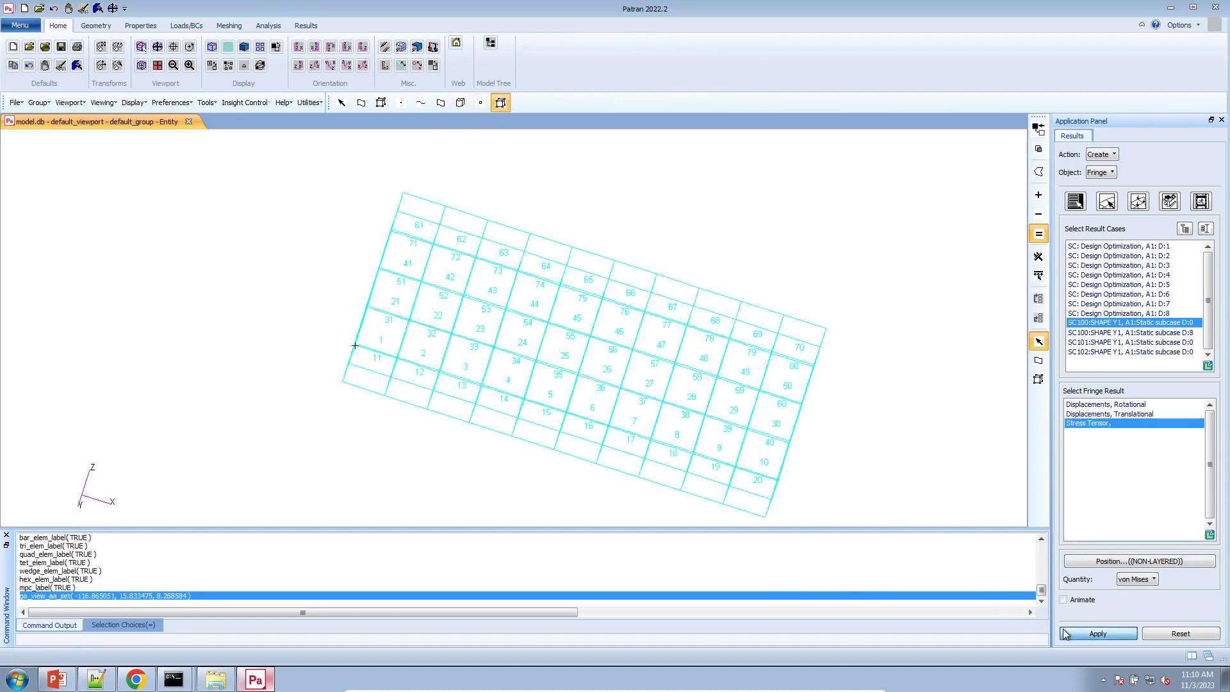
- Replot the von Mises fringe on the whole beam to inspect it, and clear the plot again
{"action": "left_click", "coordinate": [1098, 633]}
{"action": "middle_click_drag", "start_coordinate": [790, 398], "coordinate": [773, 438]}
{"action": "scroll", "coordinate": [517, 367], "scroll_direction": "down", "scroll_amount": 3}
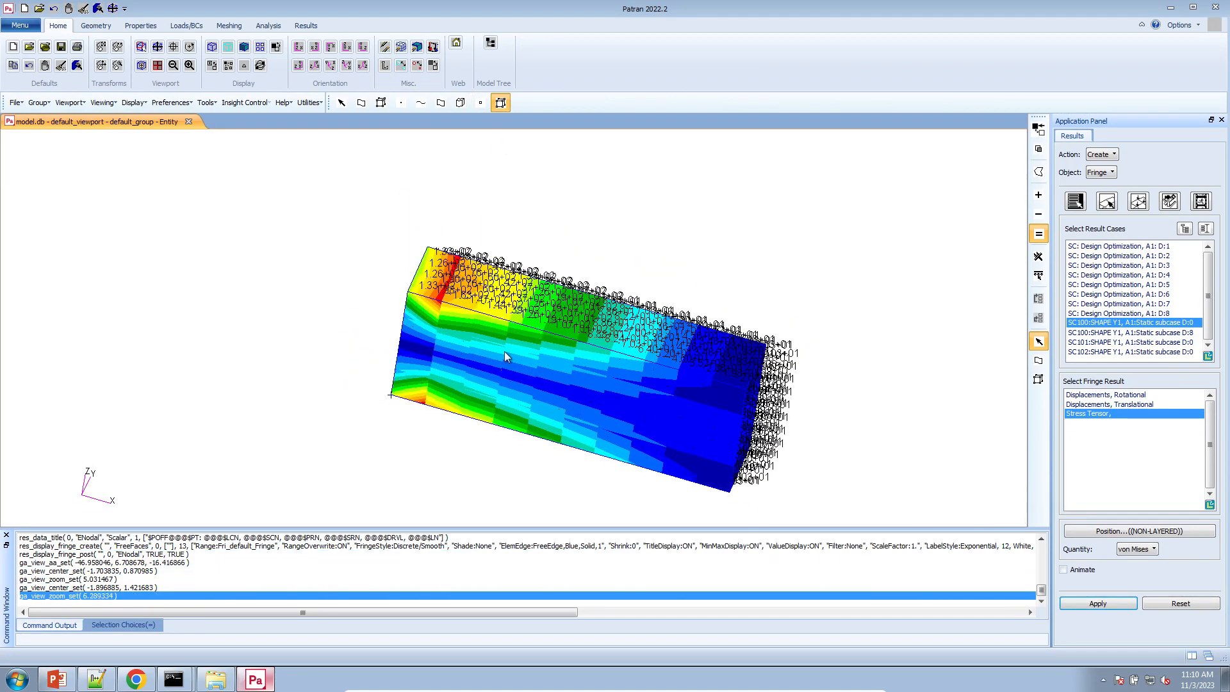
{"action": "scroll", "coordinate": [505, 351], "scroll_direction": "up", "scroll_amount": 3}
{"action": "left_click", "coordinate": [83, 9]}
- Cycle the viewport background to the blue gradient to make the element labels at the beam's fixed end readable
{"action": "left_click", "coordinate": [276, 47]}
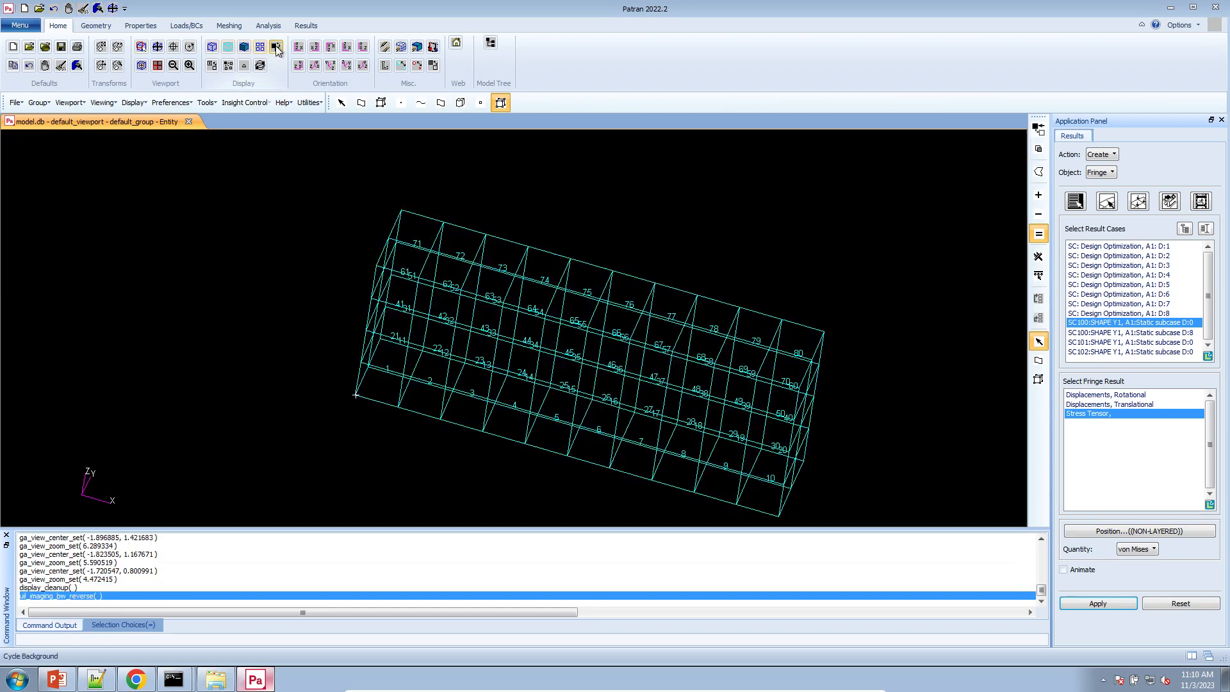
{"action": "scroll", "coordinate": [478, 275], "scroll_direction": "up", "scroll_amount": 2}
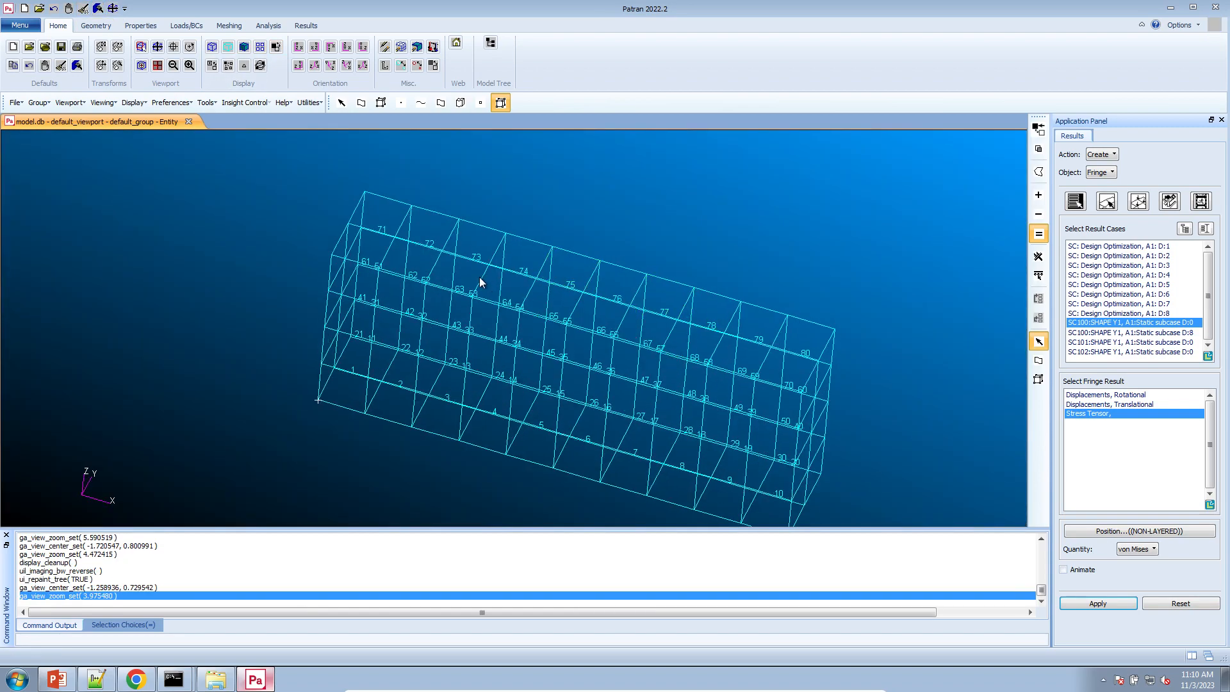
{"action": "scroll", "coordinate": [478, 273], "scroll_direction": "up", "scroll_amount": 3}
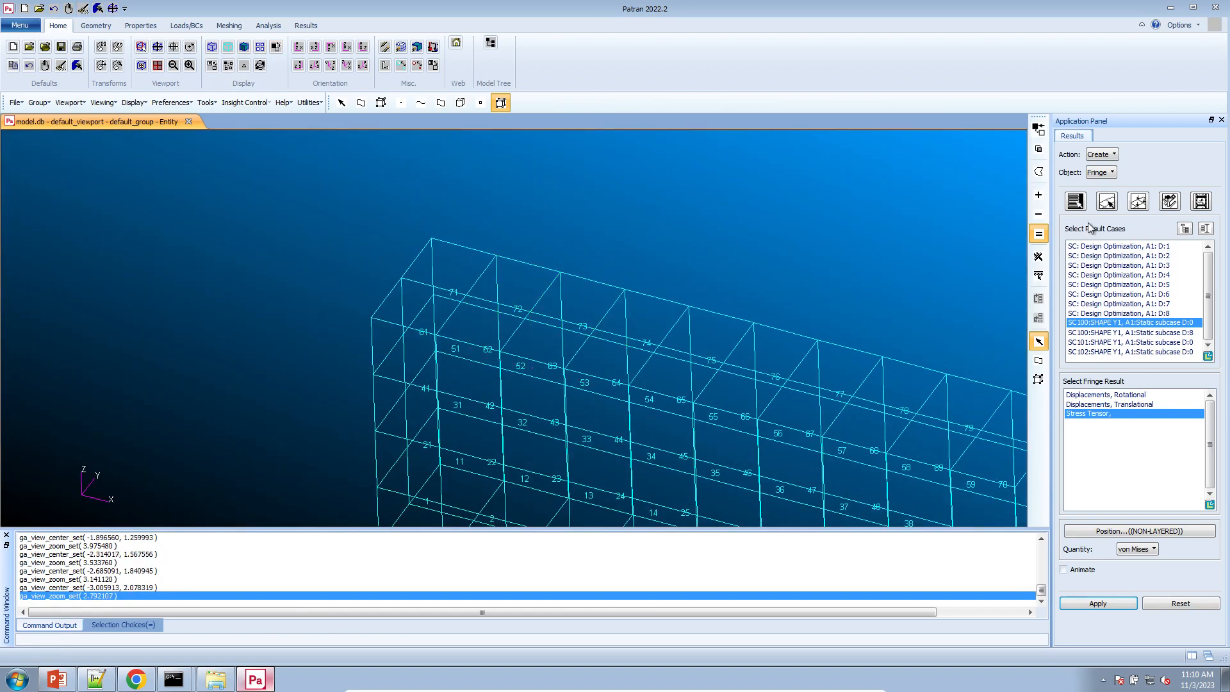
- Set the fringe target entity to Elements, plot the fringe on Elm 71 only and examine its corner stress labels
{"action": "left_click", "coordinate": [1108, 202]}
{"action": "left_click", "coordinate": [1118, 241]}
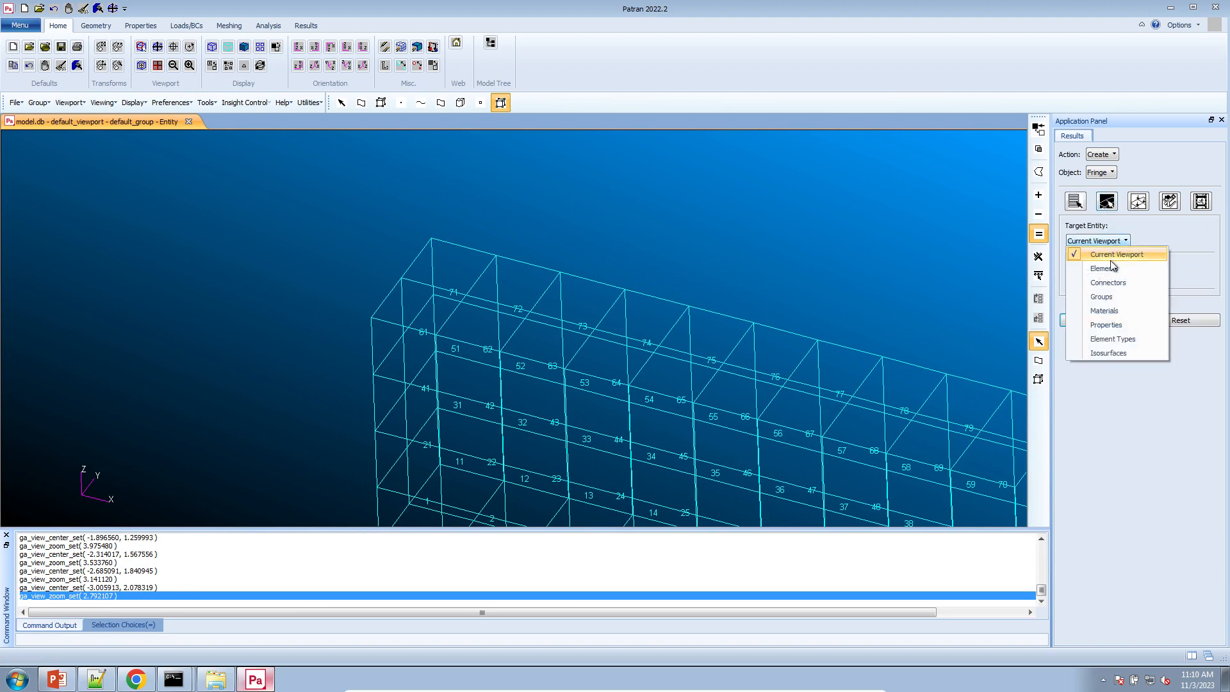
{"action": "left_click", "coordinate": [1113, 267]}
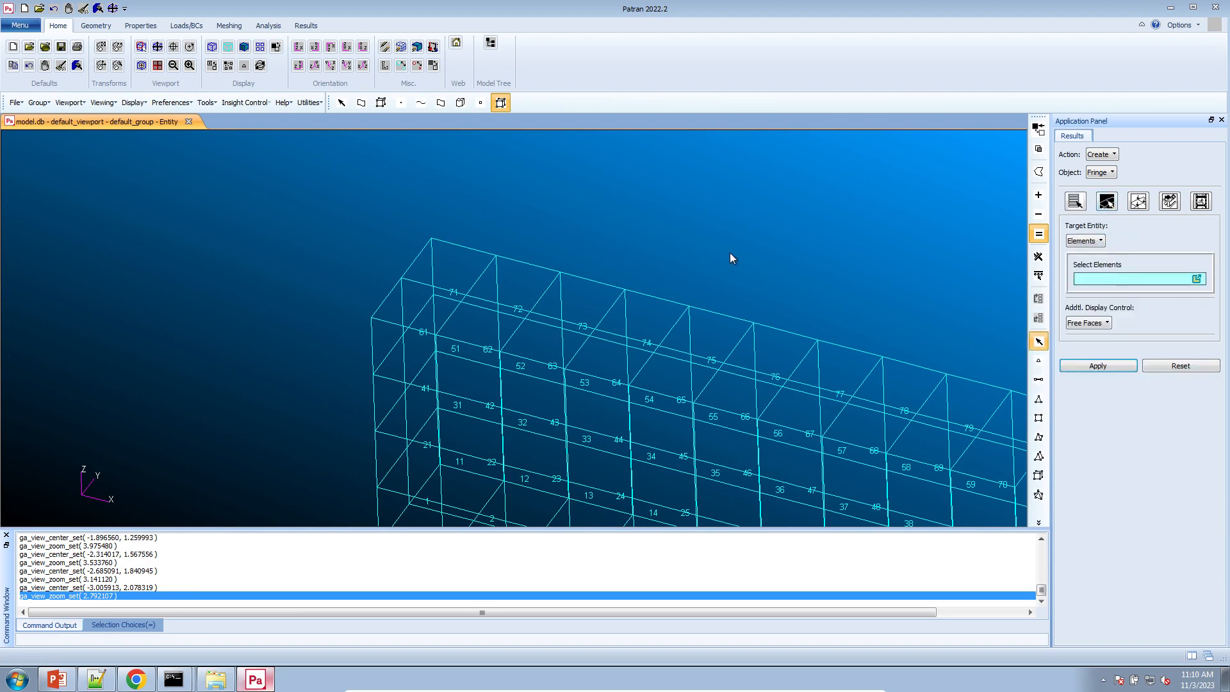
{"action": "left_click", "coordinate": [438, 275]}
{"action": "left_click", "coordinate": [1098, 366]}
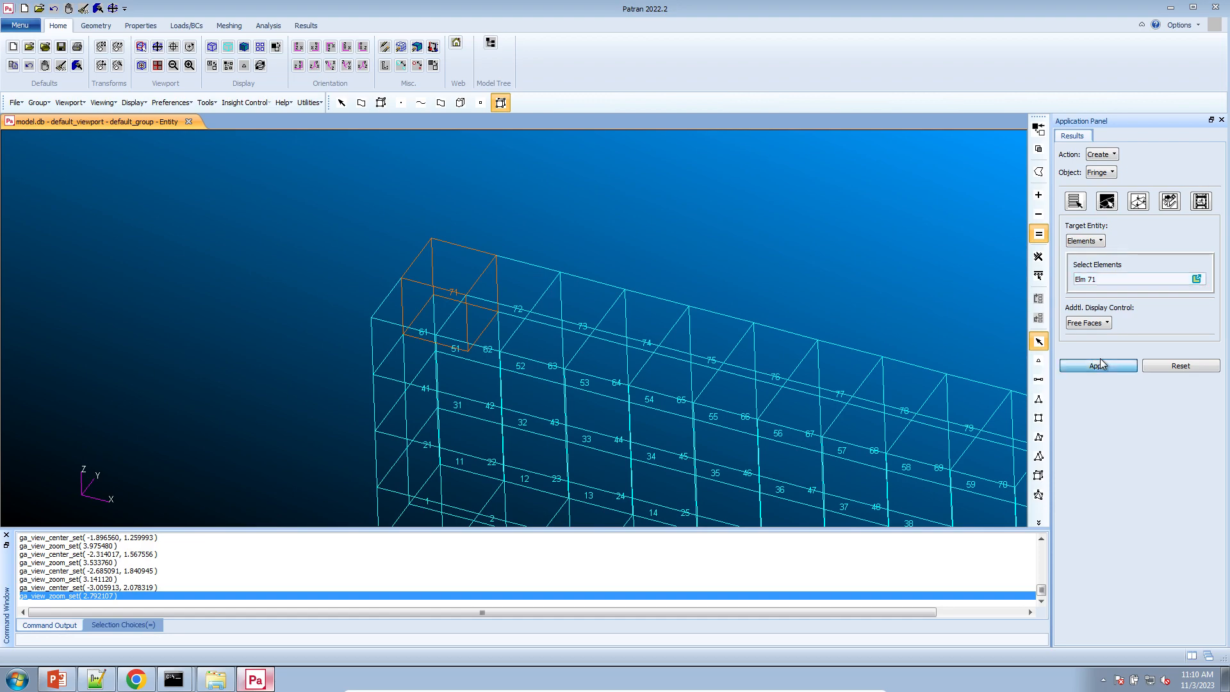
{"action": "scroll", "coordinate": [477, 279], "scroll_direction": "down", "scroll_amount": 1}
{"action": "scroll", "coordinate": [467, 267], "scroll_direction": "up", "scroll_amount": 14}
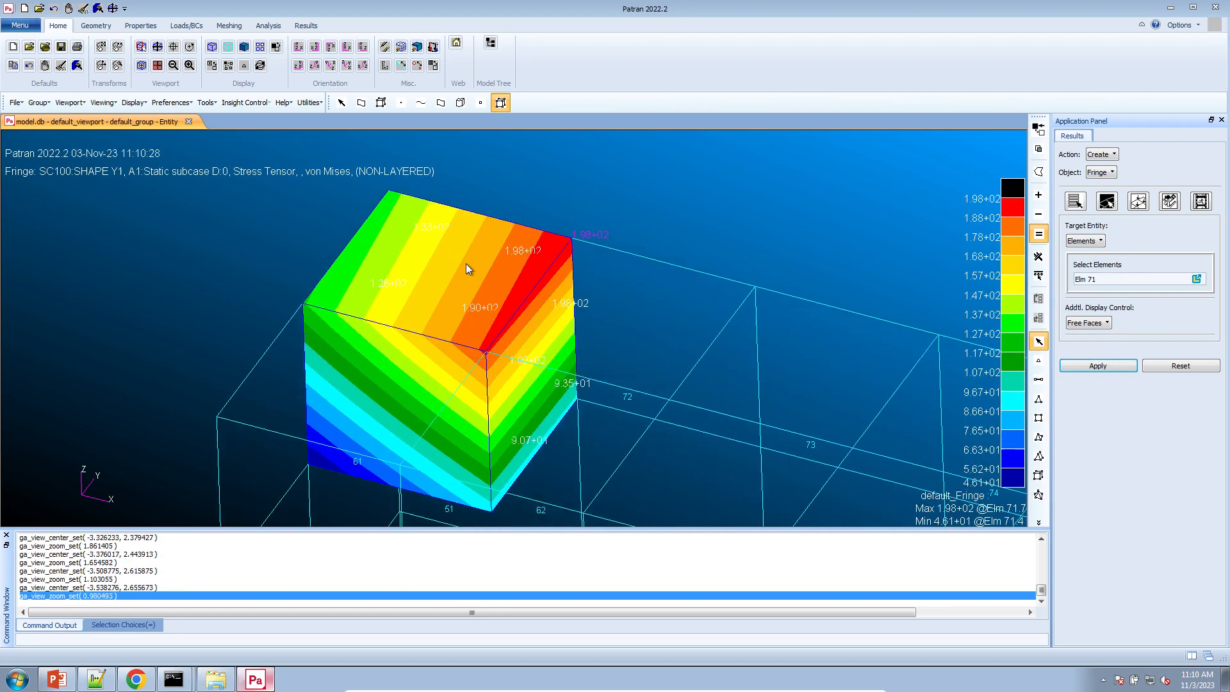
{"action": "scroll", "coordinate": [621, 276], "scroll_direction": "down", "scroll_amount": 4}
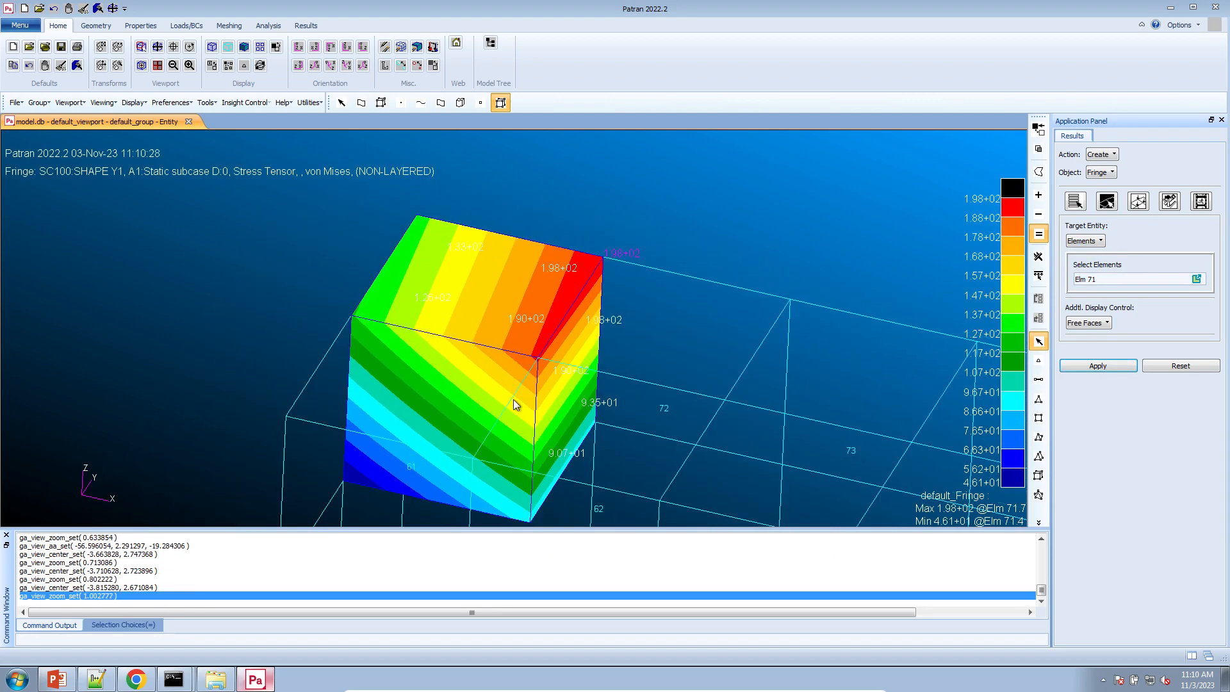
{"action": "scroll", "coordinate": [540, 310], "scroll_direction": "up", "scroll_amount": 2}
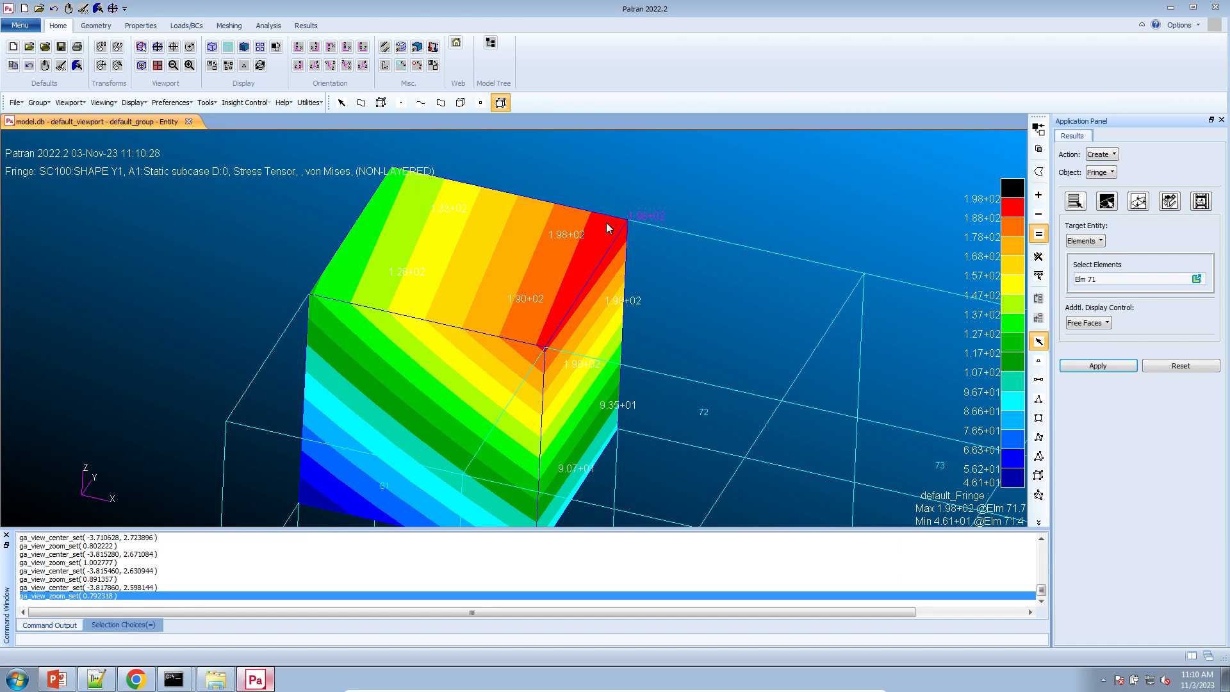
- Compare the initial and final maximum stress rows in the Responses web app, highlight the final element ID and return to Patran
{"action": "left_click", "coordinate": [129, 677]}
{"action": "left_click", "coordinate": [553, 265]}
{"action": "left_click_drag", "start_coordinate": [553, 265], "coordinate": [930, 269]}
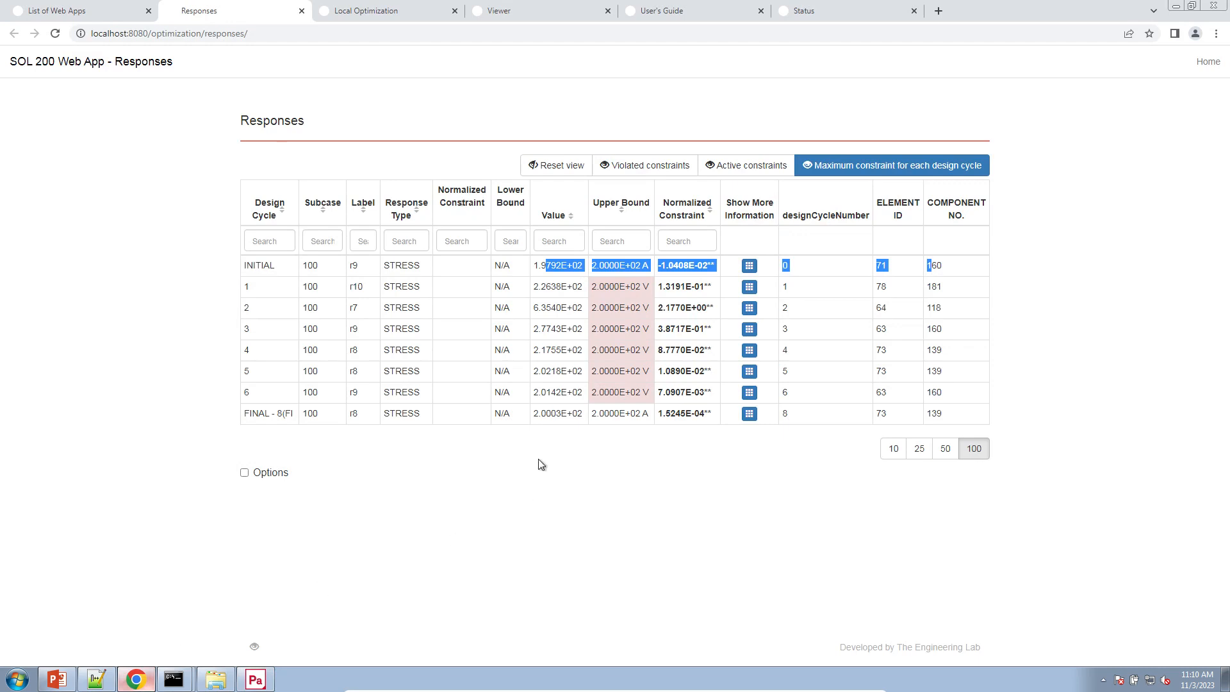
{"action": "left_click_drag", "start_coordinate": [495, 413], "coordinate": [806, 415]}
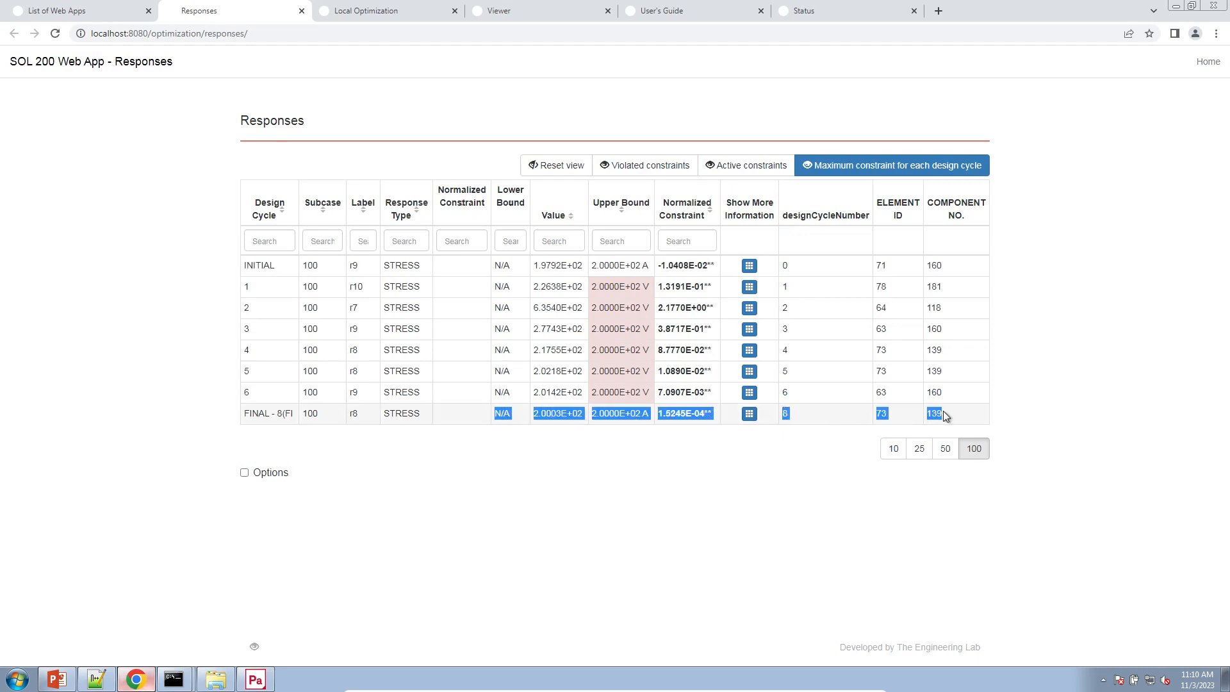
{"action": "left_click", "coordinate": [887, 416]}
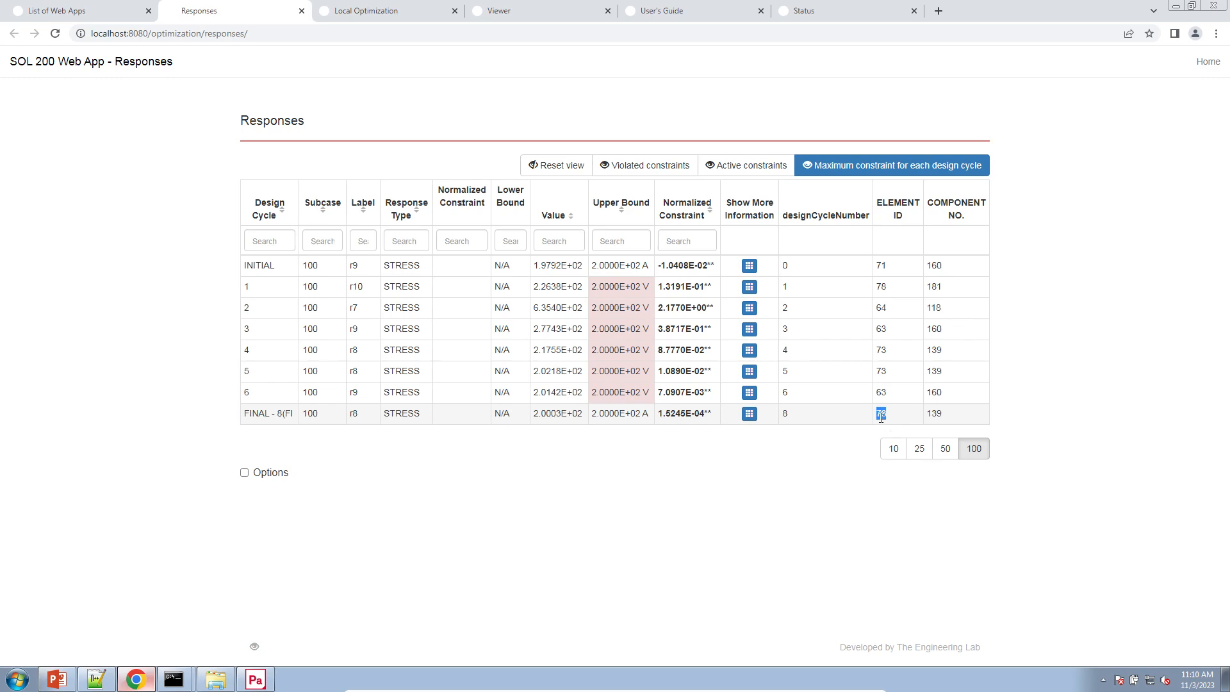
{"action": "key", "text": "alt+Tab"}
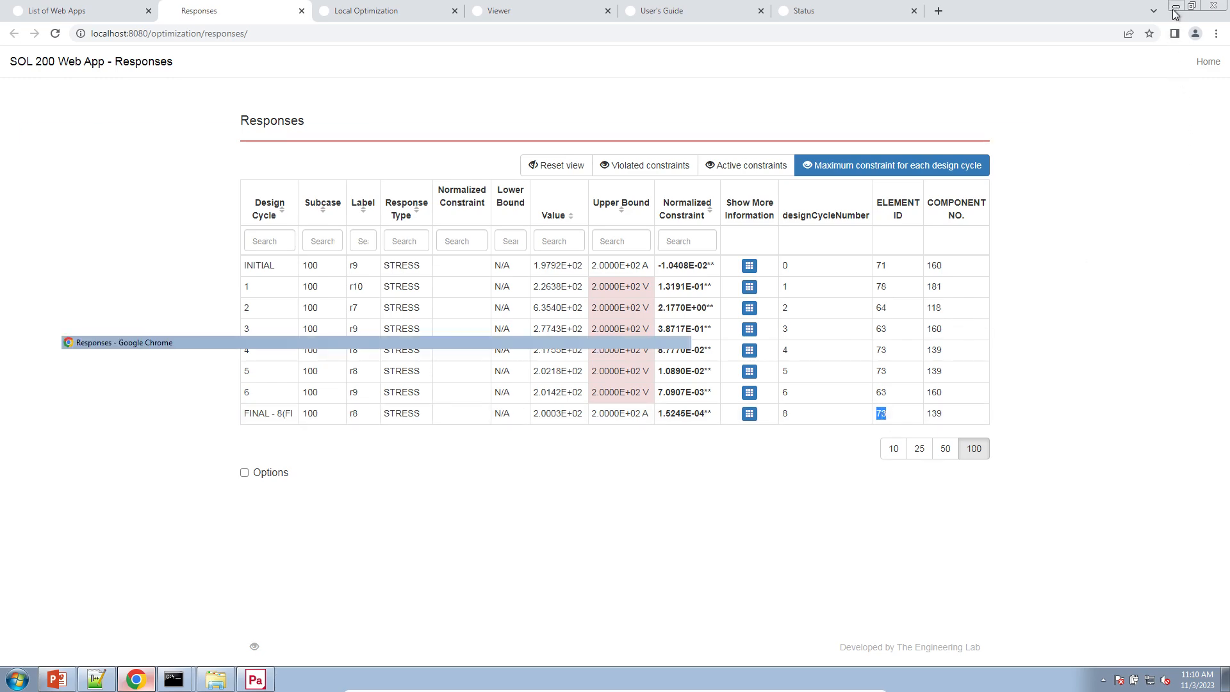
- Change the fringe target element to Elm 73, update the plot and examine that element's stress labels
{"action": "scroll", "coordinate": [651, 323], "scroll_direction": "down", "scroll_amount": 6}
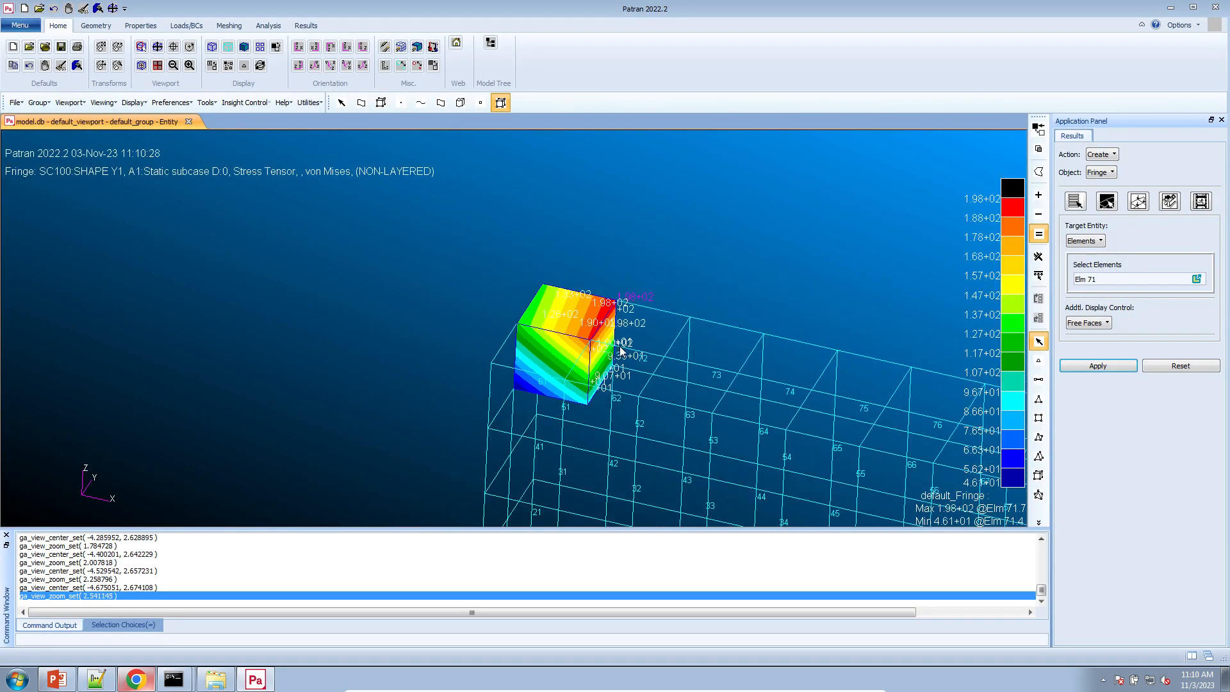
{"action": "left_click", "coordinate": [1114, 278]}
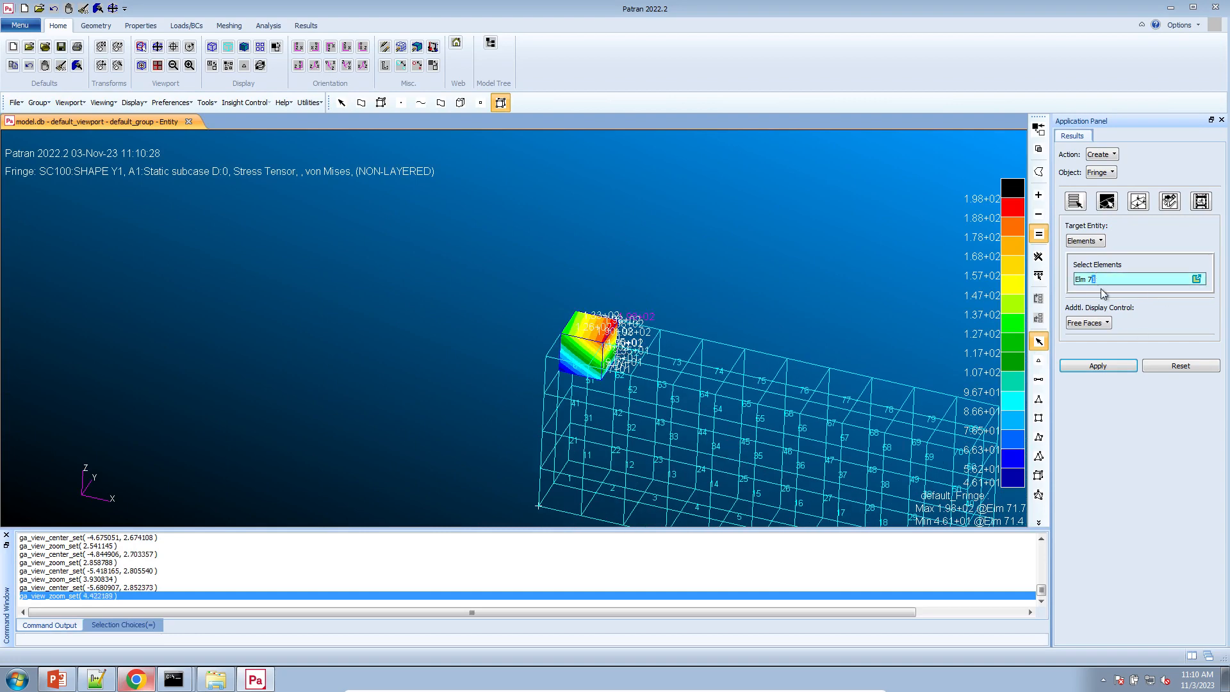
{"action": "type", "text": "3"}
{"action": "left_click", "coordinate": [1098, 365]}
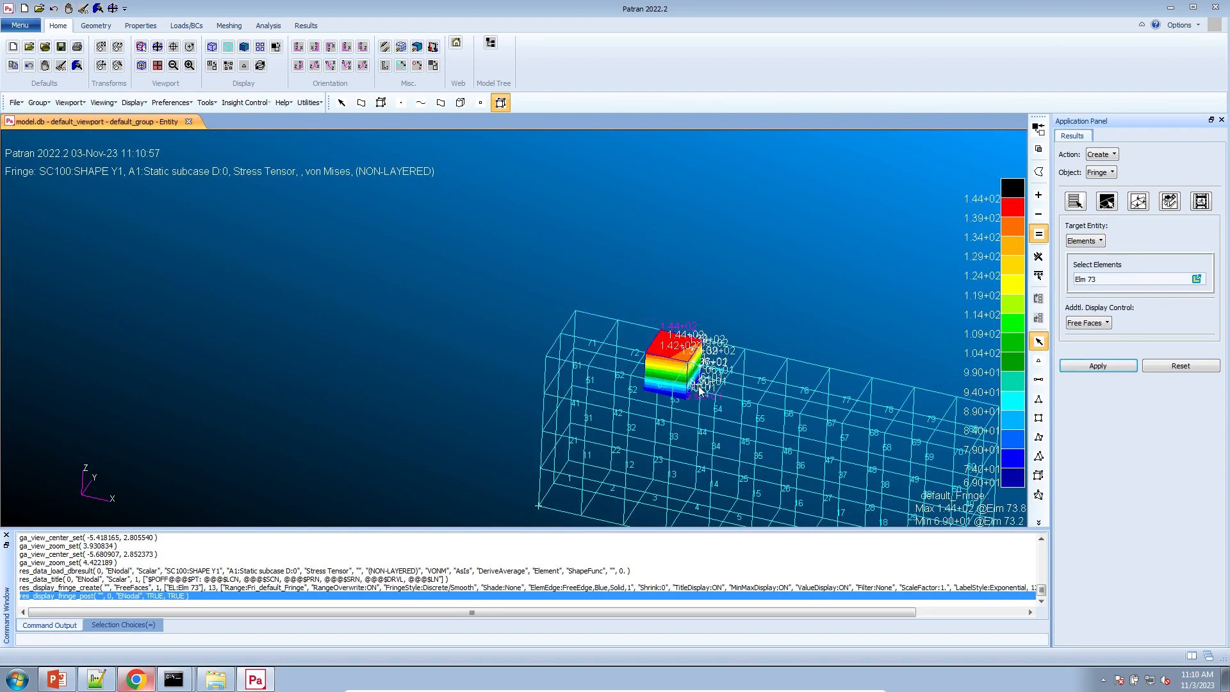
{"action": "scroll", "coordinate": [699, 389], "scroll_direction": "up", "scroll_amount": 8}
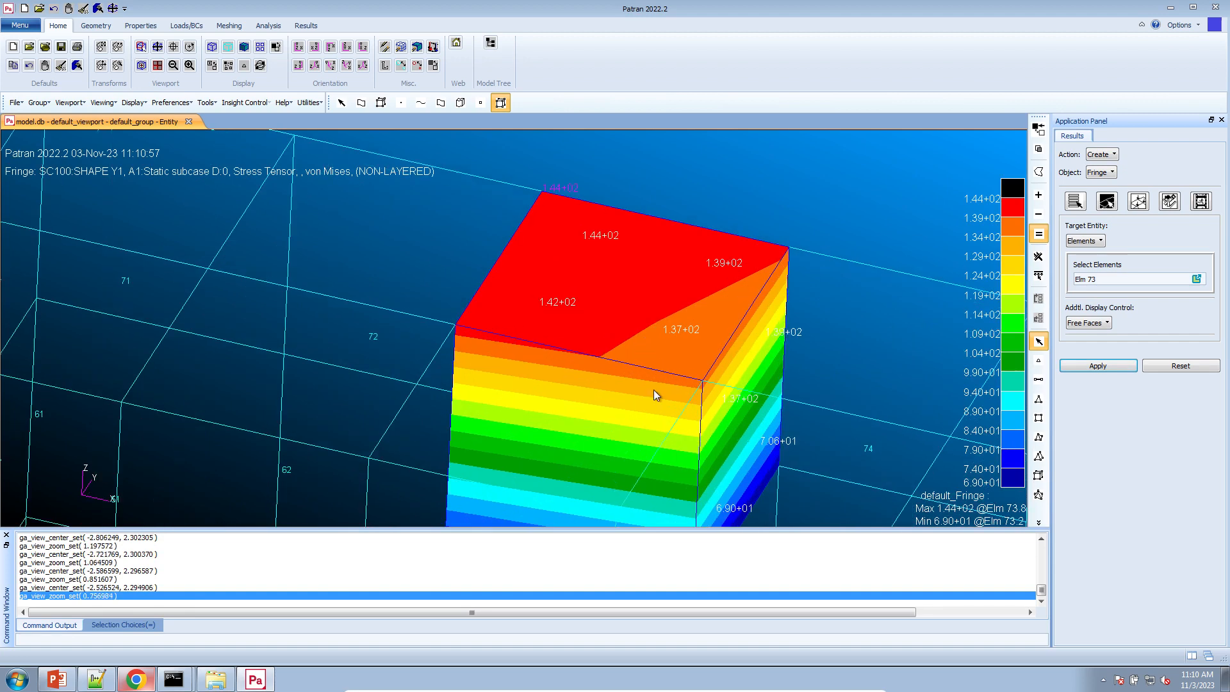
{"action": "scroll", "coordinate": [654, 390], "scroll_direction": "down", "scroll_amount": 3}
{"action": "middle_click_drag", "start_coordinate": [655, 390], "coordinate": [659, 390]}
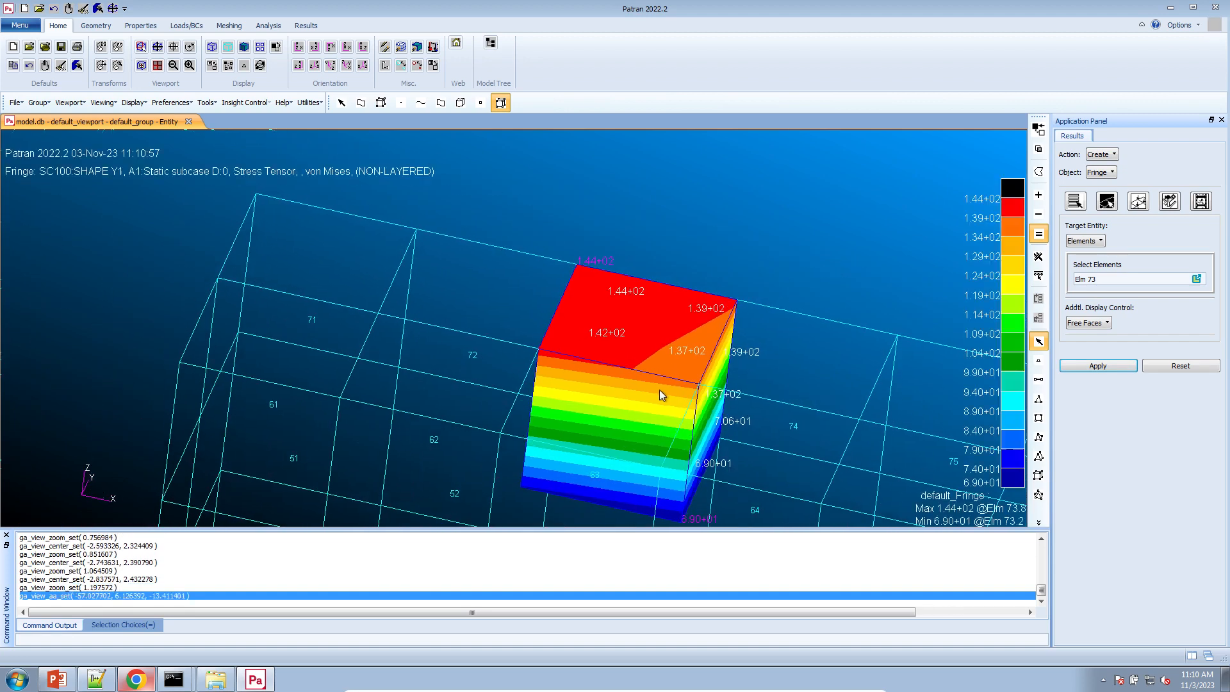
- Plot the element's fringe for result case SC100:SHAPE Y1, A1:Static subcase D:8 and examine its maximum stress corner
{"action": "left_click", "coordinate": [1099, 203]}
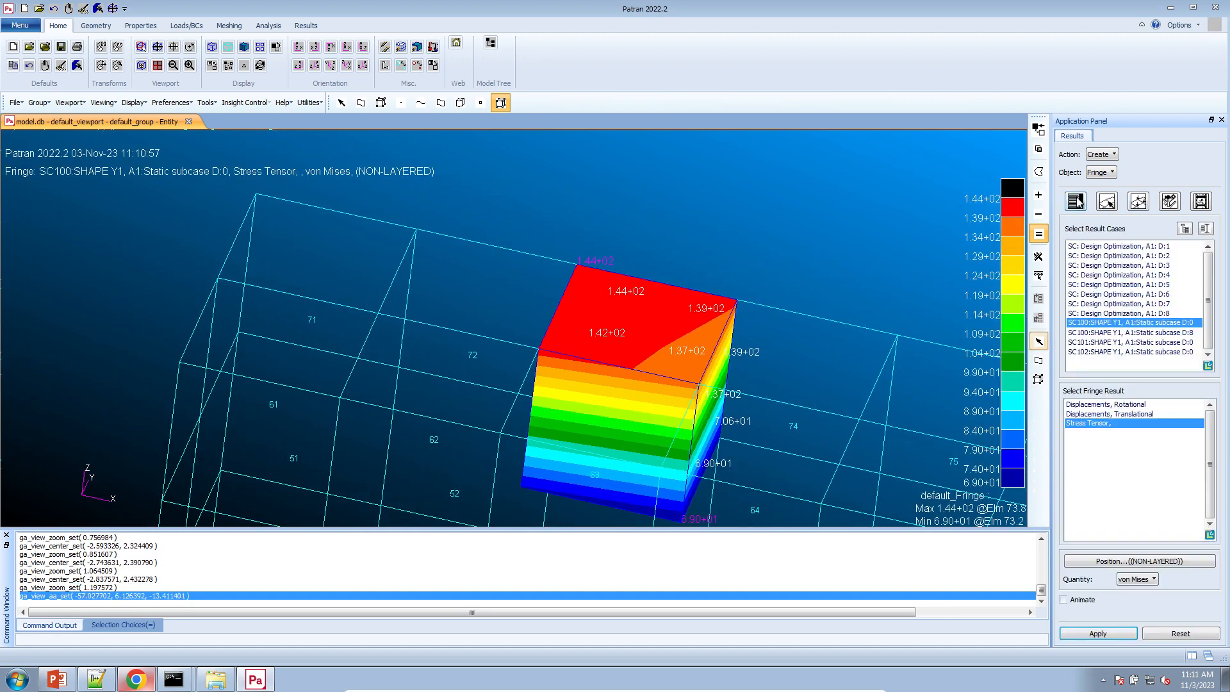
{"action": "left_click", "coordinate": [1172, 333]}
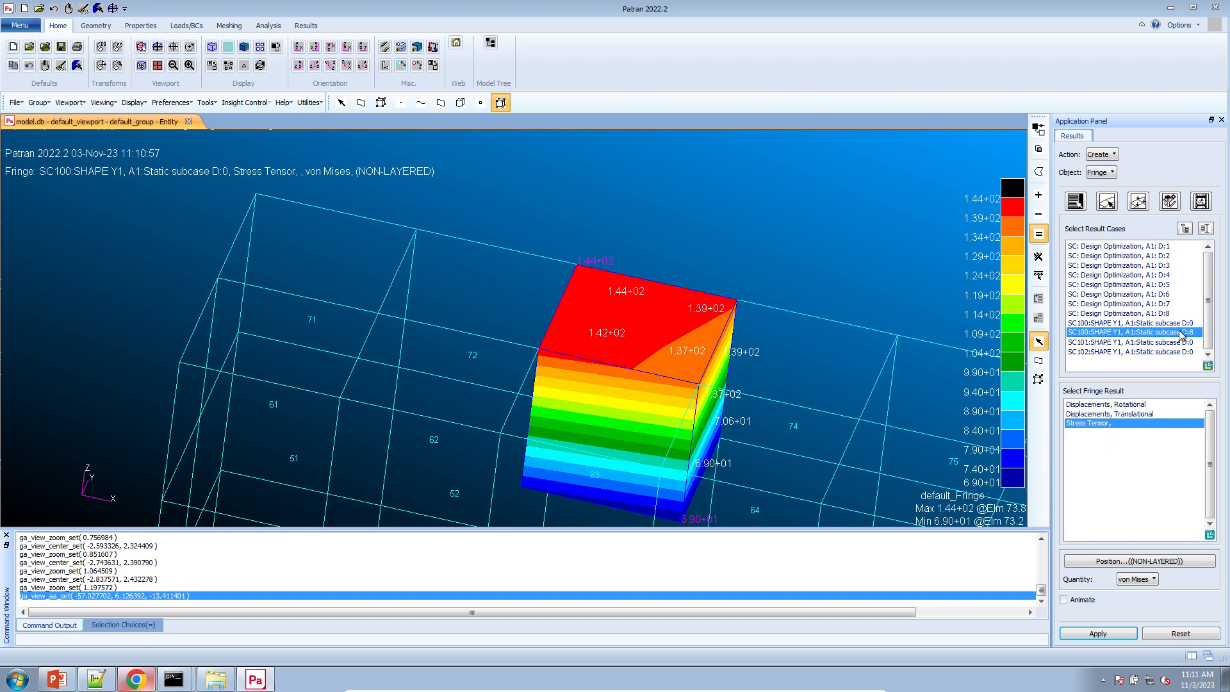
{"action": "left_click", "coordinate": [1112, 636]}
{"action": "scroll", "coordinate": [713, 373], "scroll_direction": "down", "scroll_amount": 3}
{"action": "scroll", "coordinate": [713, 373], "scroll_direction": "up", "scroll_amount": 5}
{"action": "middle_click_drag", "start_coordinate": [713, 373], "coordinate": [760, 394]}
{"action": "right_click", "coordinate": [759, 394]}
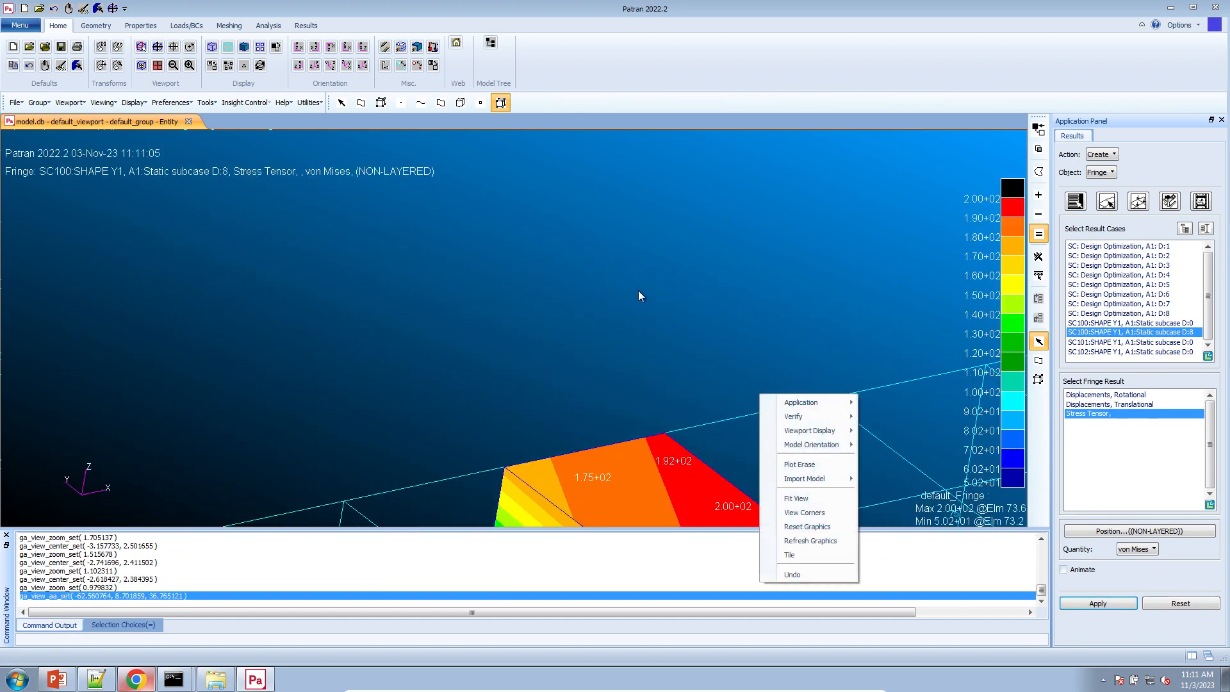
{"action": "left_click", "coordinate": [638, 291]}
{"action": "scroll", "coordinate": [638, 290], "scroll_direction": "down", "scroll_amount": 5}
{"action": "scroll", "coordinate": [687, 365], "scroll_direction": "up", "scroll_amount": 5}
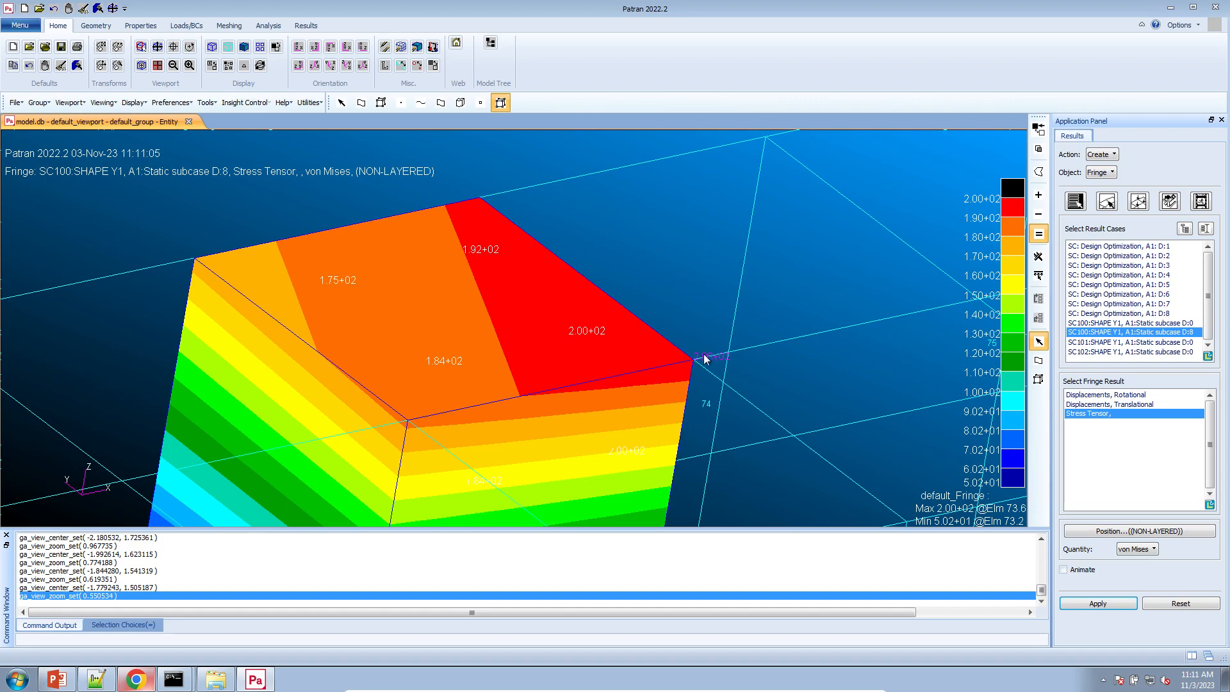
- Review the normalized constraints plot in the Local Optimization results, and switch to the PowerPoint slide on shape changes for each design cycle
{"action": "left_click", "coordinate": [139, 678]}
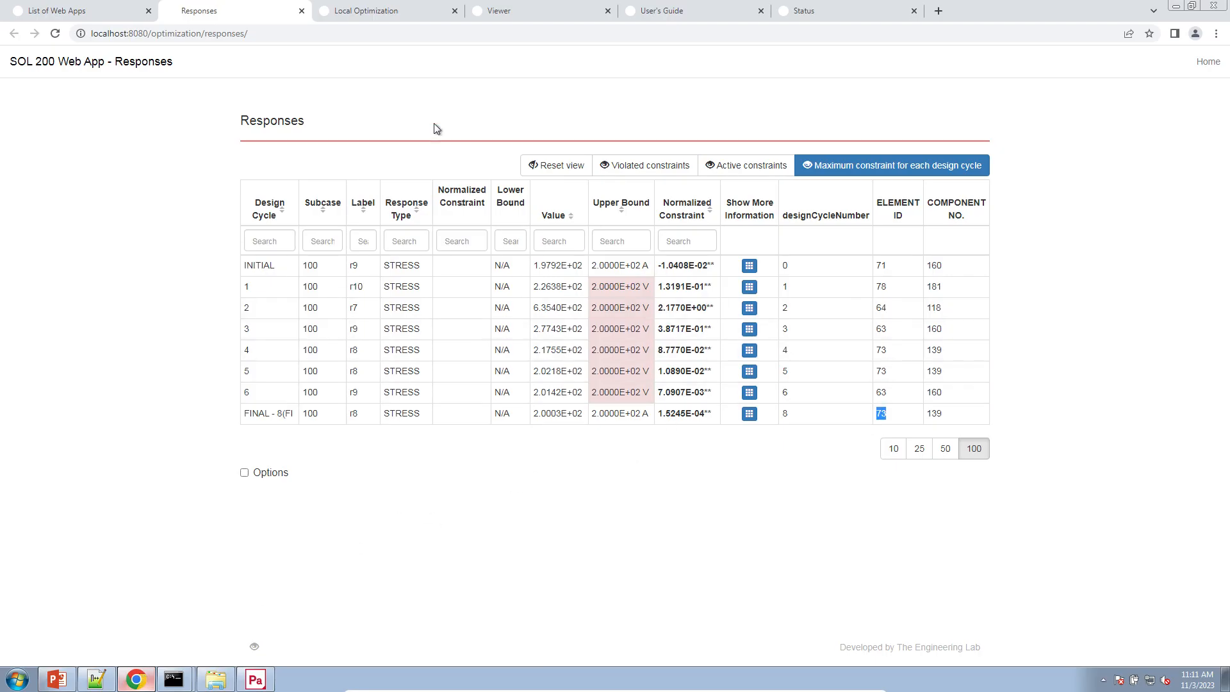
{"action": "left_click", "coordinate": [383, 12]}
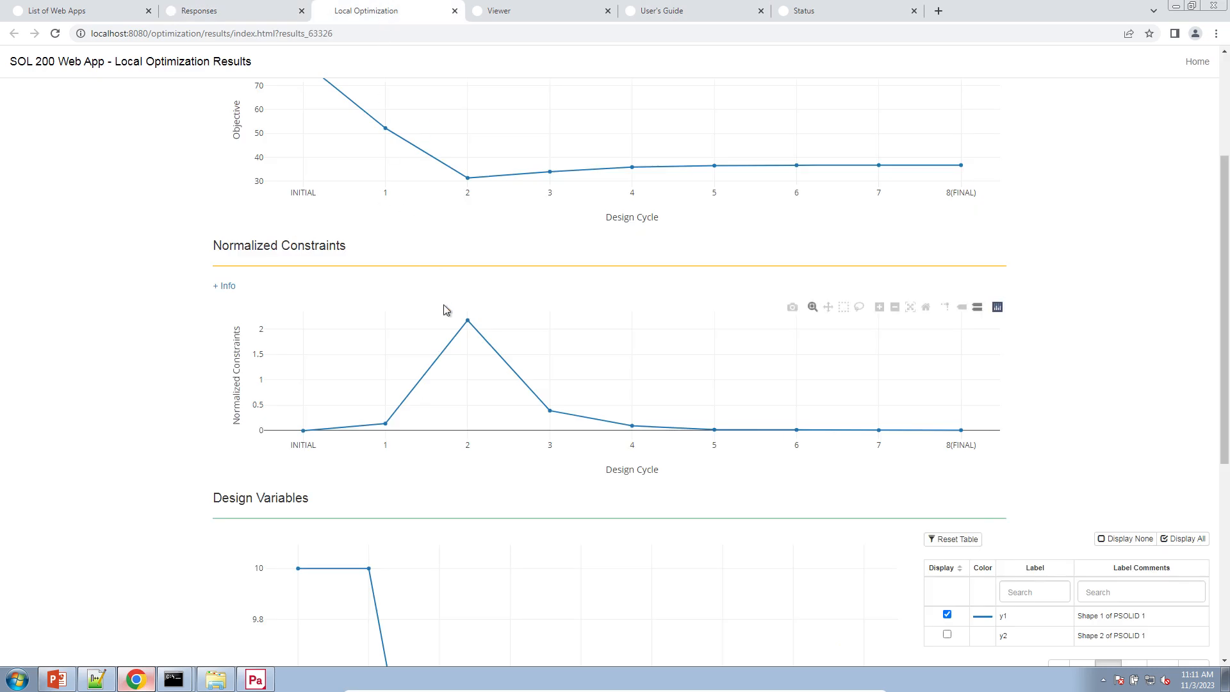
{"action": "left_click", "coordinate": [56, 679]}
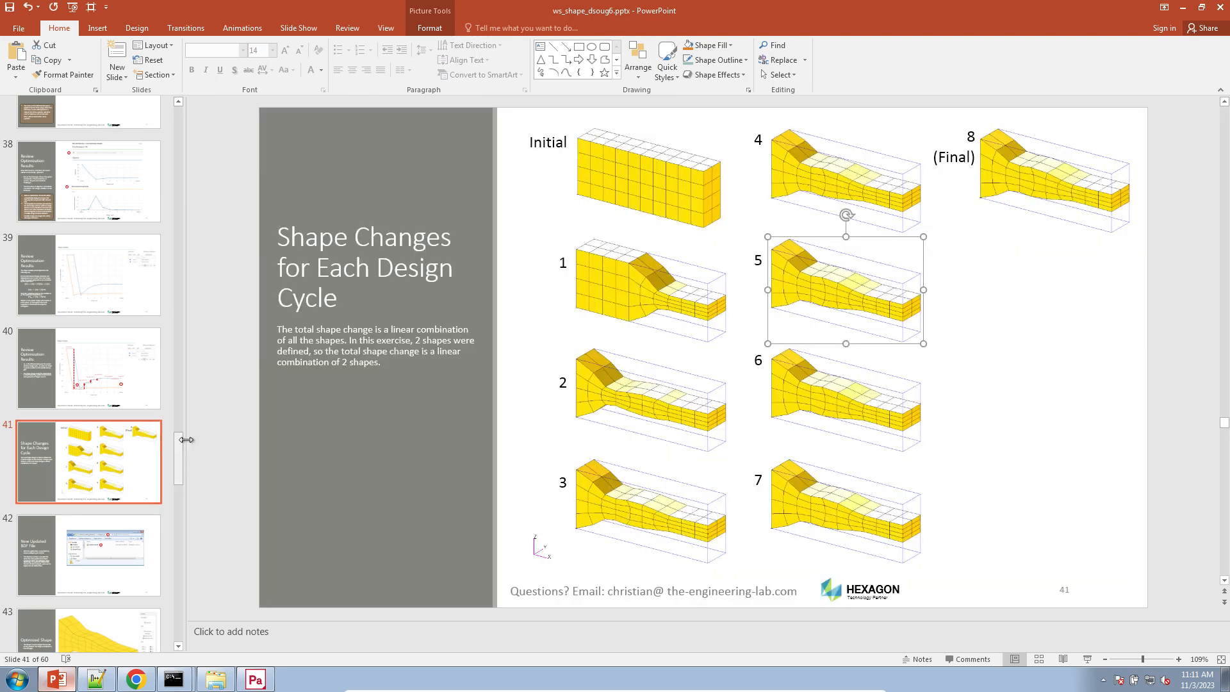
- Switch to Patran, clear the element fringe plot from the viewport and start a deformation plot
{"action": "left_click", "coordinate": [255, 679]}
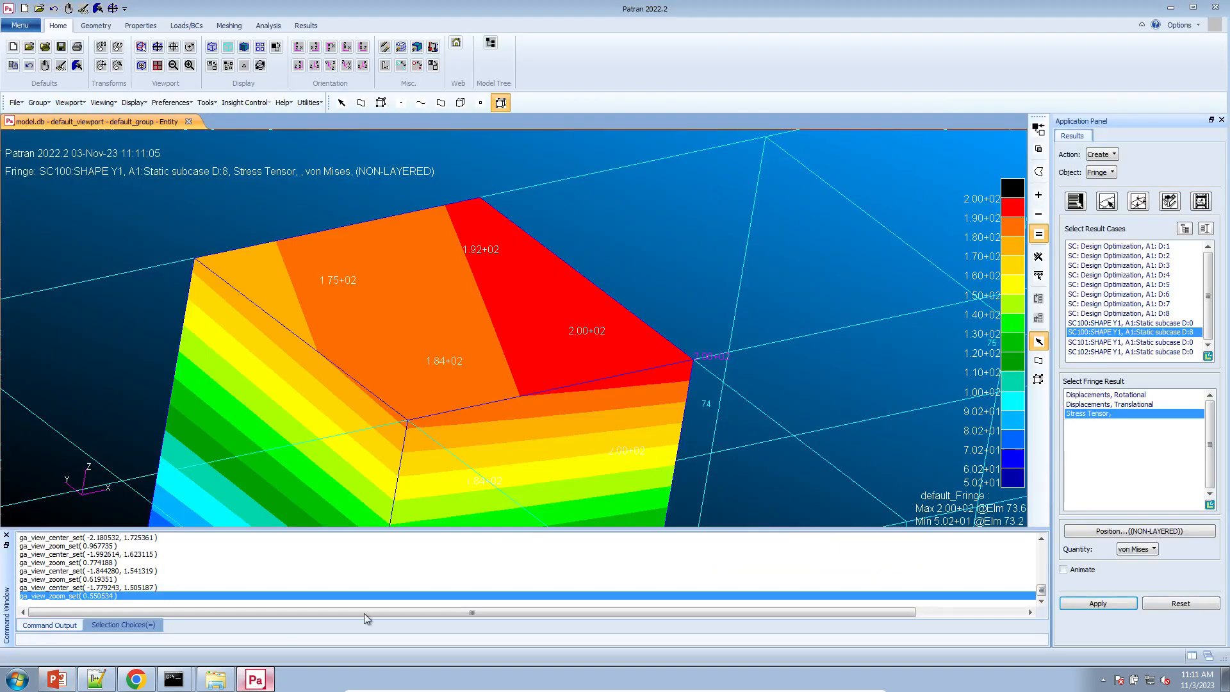
{"action": "left_click", "coordinate": [83, 9]}
{"action": "left_click", "coordinate": [306, 25]}
{"action": "left_click", "coordinate": [98, 51]}
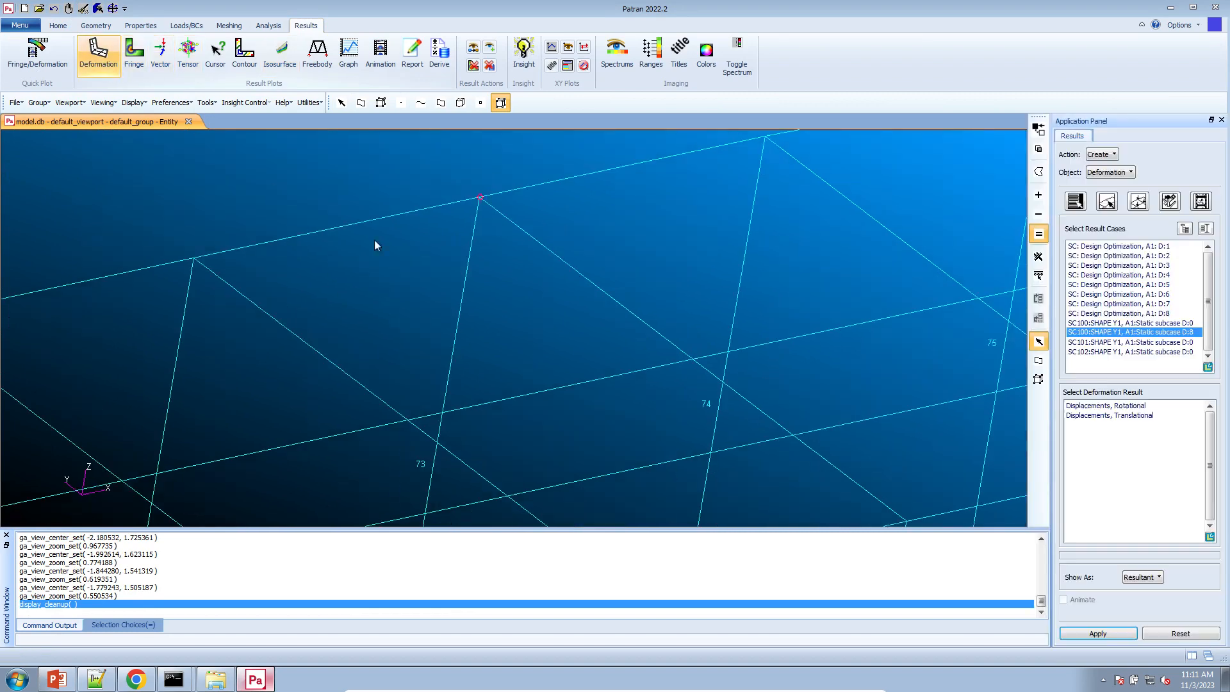
- Create an animated Shape Change deformation plot covering the Design Optimization result cases D:1 through D:8
{"action": "middle_click_drag", "start_coordinate": [376, 244], "coordinate": [587, 325]}
{"action": "scroll", "coordinate": [587, 327], "scroll_direction": "down", "scroll_amount": 10}
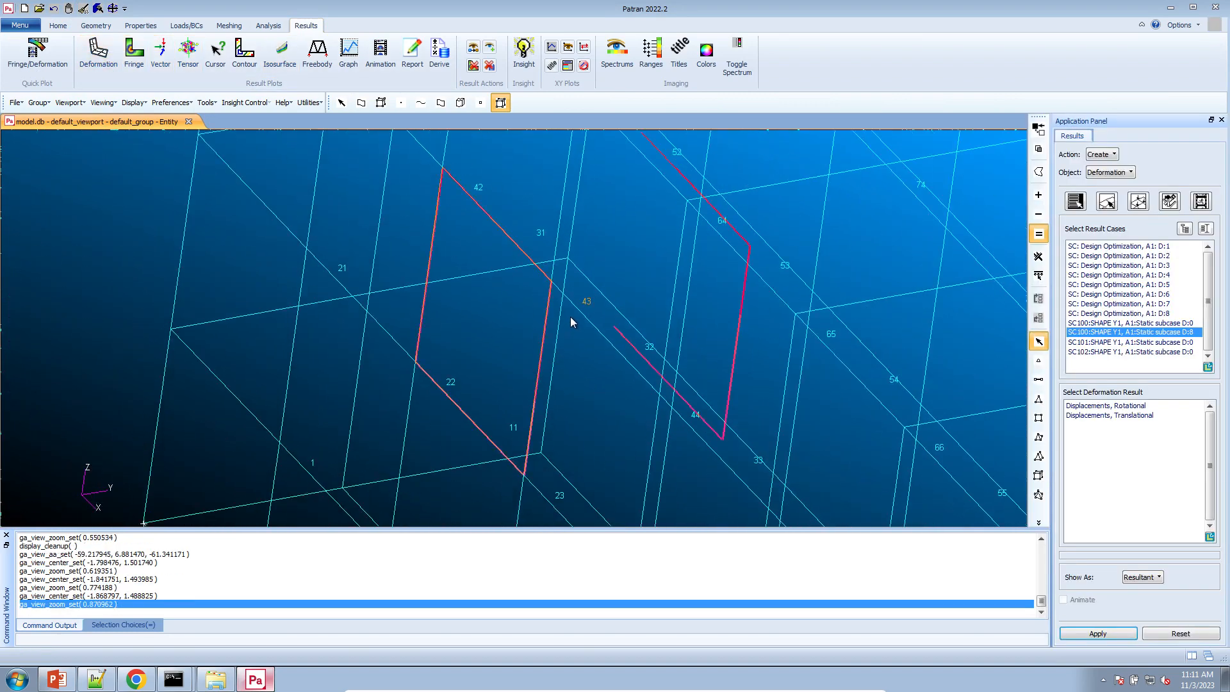
{"action": "left_click", "coordinate": [1151, 313]}
{"action": "left_click_drag", "start_coordinate": [1151, 313], "coordinate": [1152, 244]}
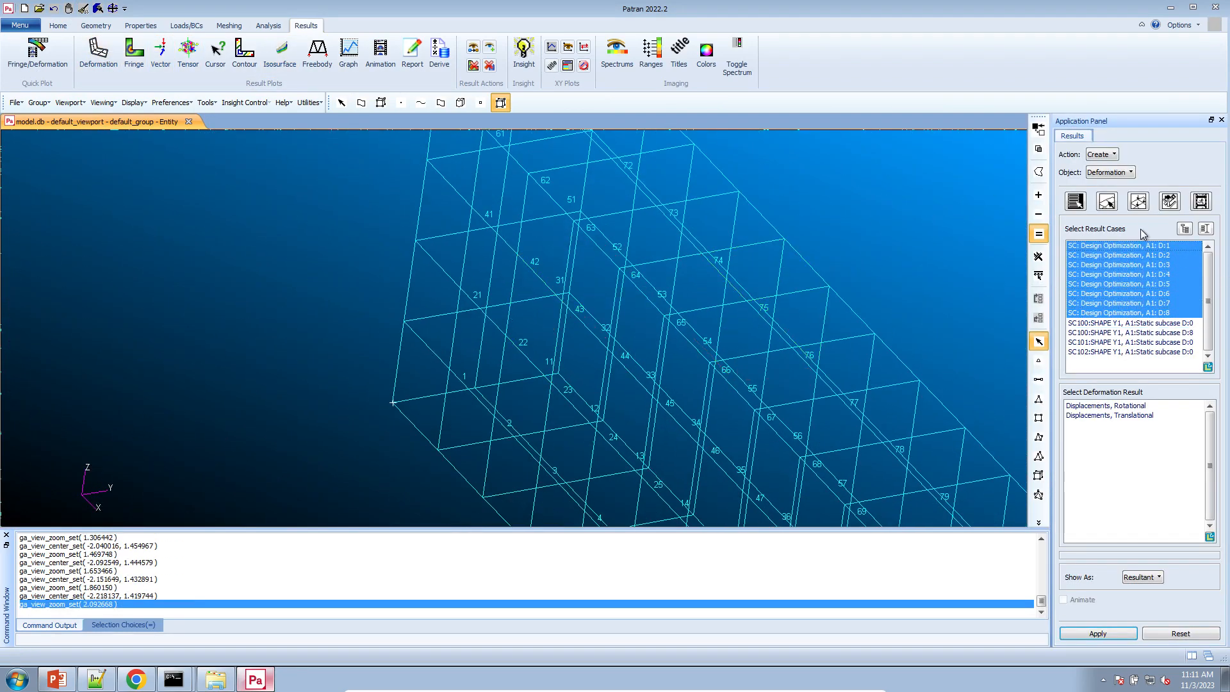
{"action": "left_click", "coordinate": [1063, 600]}
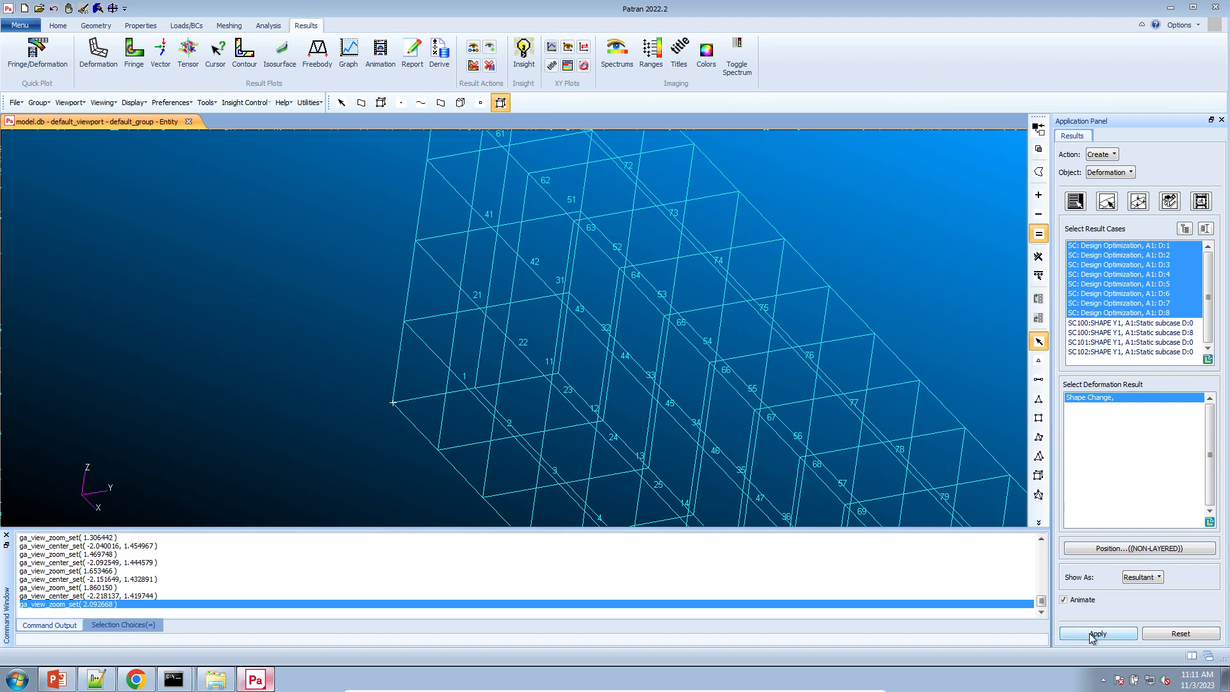
{"action": "left_click", "coordinate": [1097, 634]}
- Examine the beam's animated shape change over the design cycles from different angles and distances
{"action": "middle_click_drag", "start_coordinate": [814, 405], "coordinate": [813, 390]}
{"action": "scroll", "coordinate": [809, 390], "scroll_direction": "down", "scroll_amount": 3}
{"action": "scroll", "coordinate": [808, 391], "scroll_direction": "down", "scroll_amount": 1}
{"action": "middle_click_drag", "start_coordinate": [882, 429], "coordinate": [911, 451]}
{"action": "scroll", "coordinate": [895, 459], "scroll_direction": "up", "scroll_amount": 3}
{"action": "scroll", "coordinate": [894, 459], "scroll_direction": "down", "scroll_amount": 4}
{"action": "scroll", "coordinate": [894, 460], "scroll_direction": "up", "scroll_amount": 3}
{"action": "scroll", "coordinate": [949, 464], "scroll_direction": "down", "scroll_amount": 3}
{"action": "scroll", "coordinate": [948, 465], "scroll_direction": "up", "scroll_amount": 4}
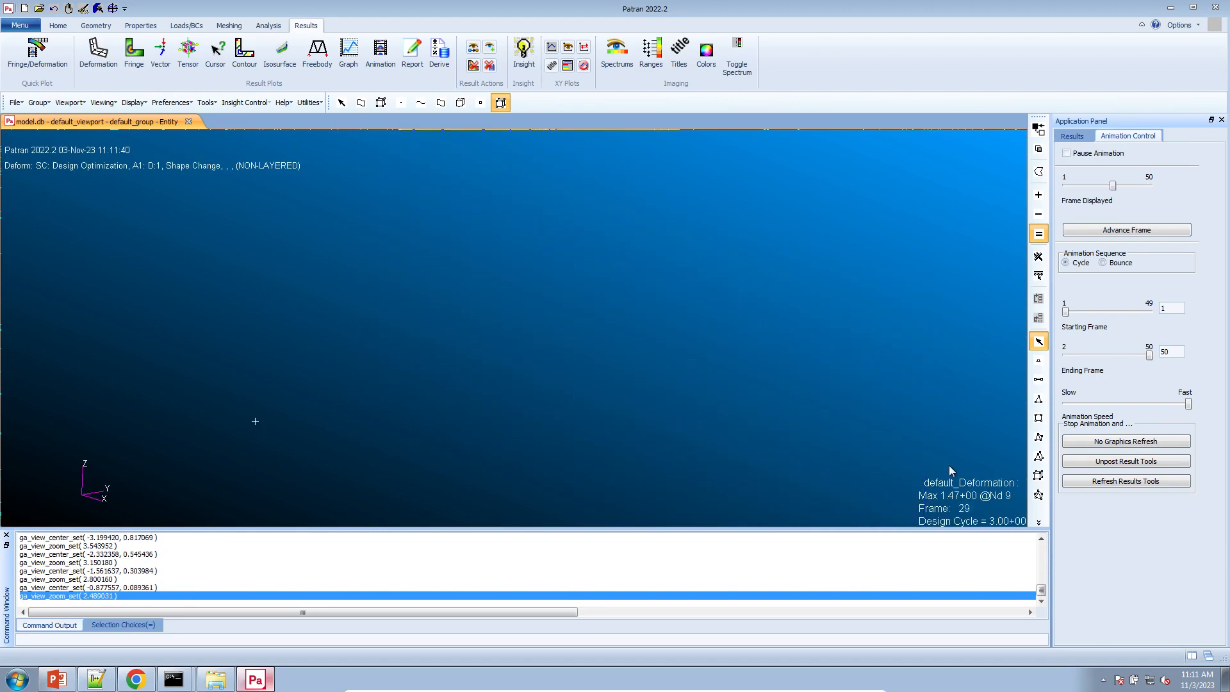
- Switch to the PowerPoint deck and start the slide show from slide 5, More Information Available in the Appendix
{"action": "left_click", "coordinate": [56, 678]}
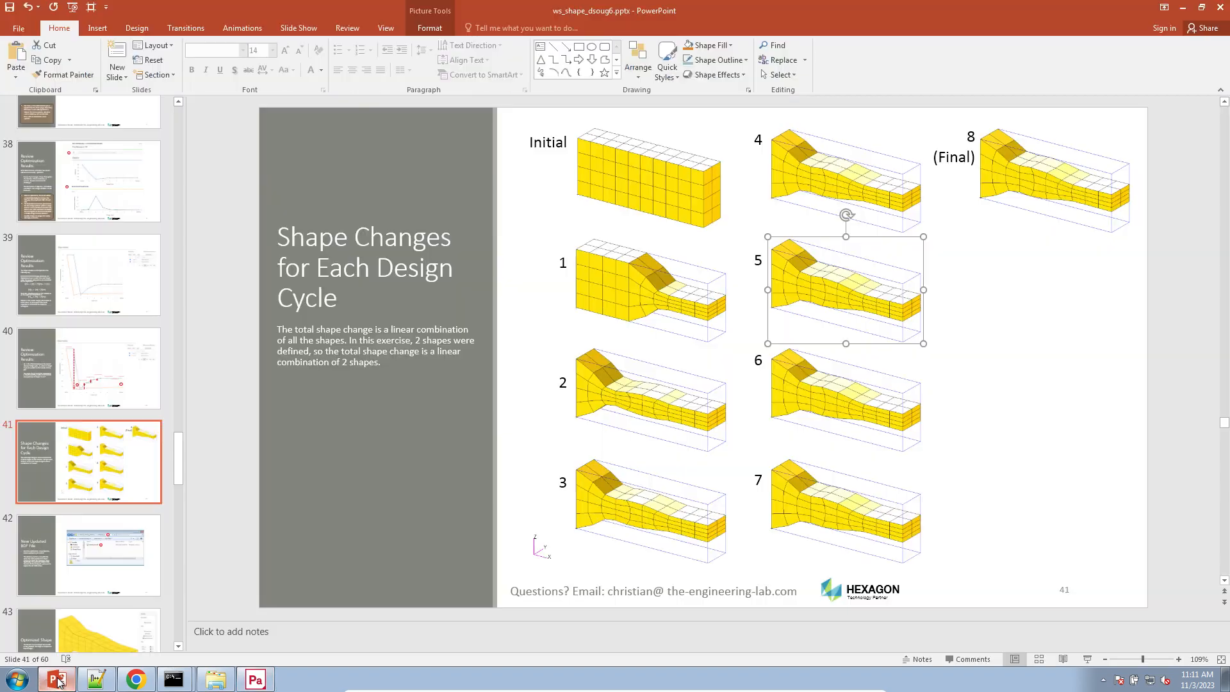
{"action": "left_click", "coordinate": [100, 500]}
{"action": "scroll", "coordinate": [100, 500], "scroll_direction": "up", "scroll_amount": 20}
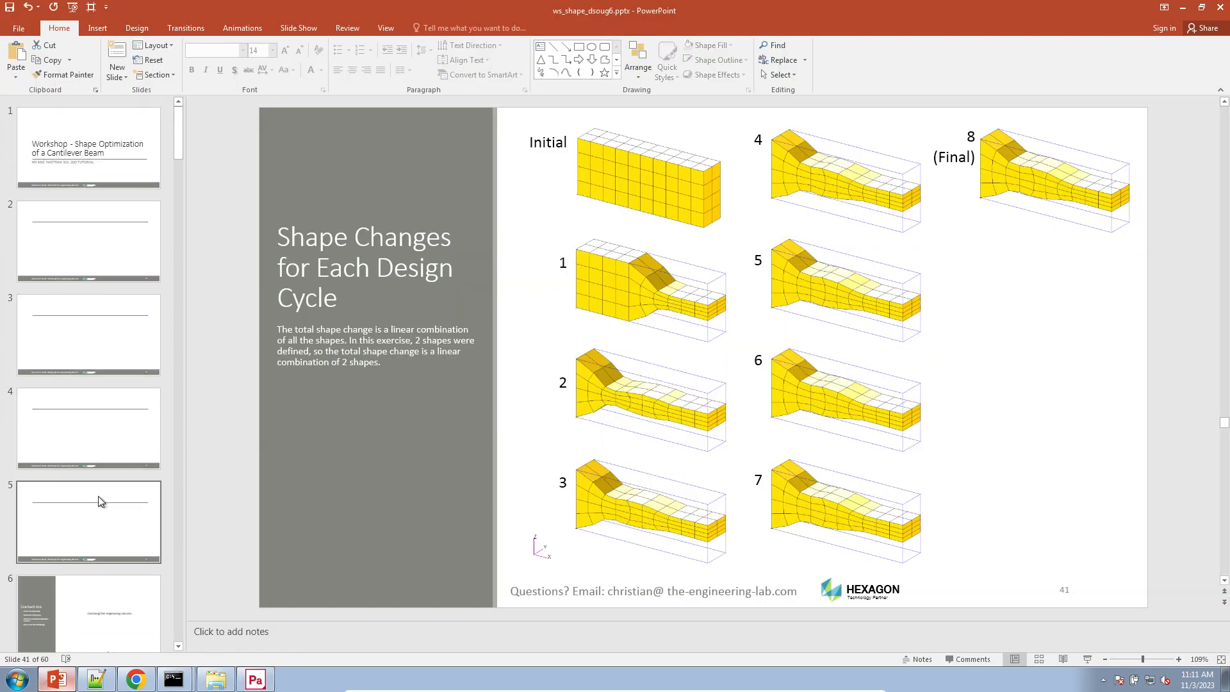
{"action": "left_click", "coordinate": [89, 420]}
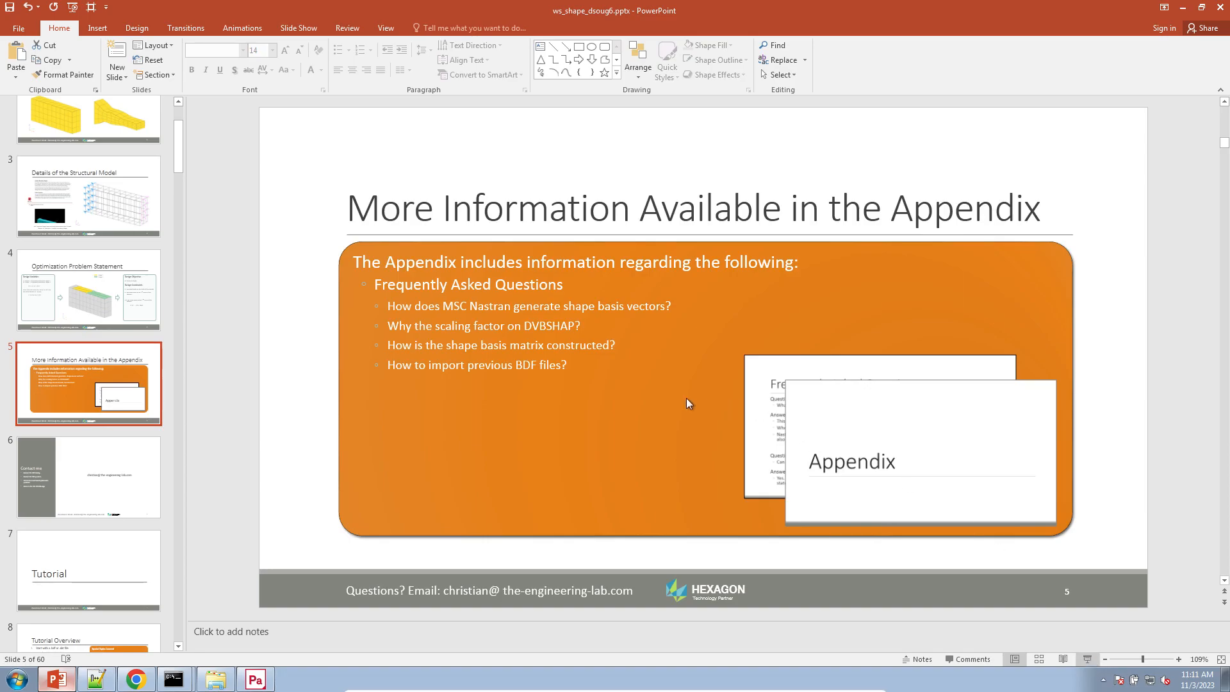
{"action": "key", "text": "shift+F5"}
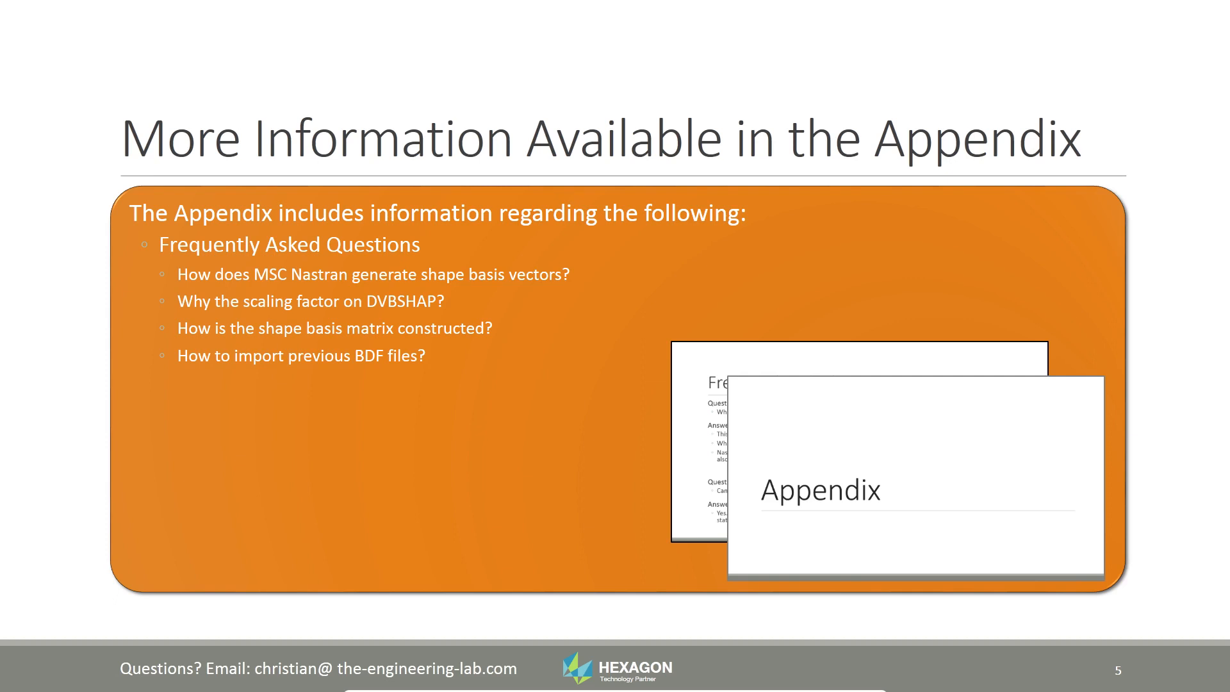
- Advance the slide show to the Contact me slide and turn on the laser pointer
{"action": "key", "text": "Right"}
{"action": "left_click", "coordinate": [61, 679]}
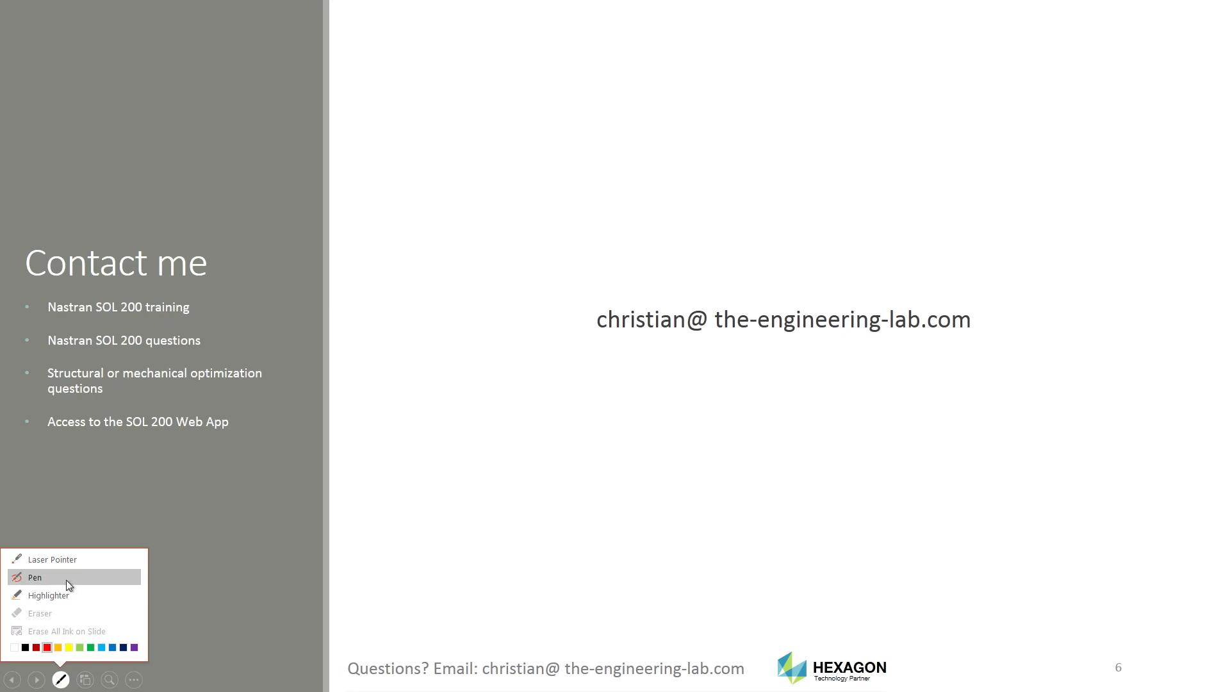
{"action": "left_click", "coordinate": [71, 559]}
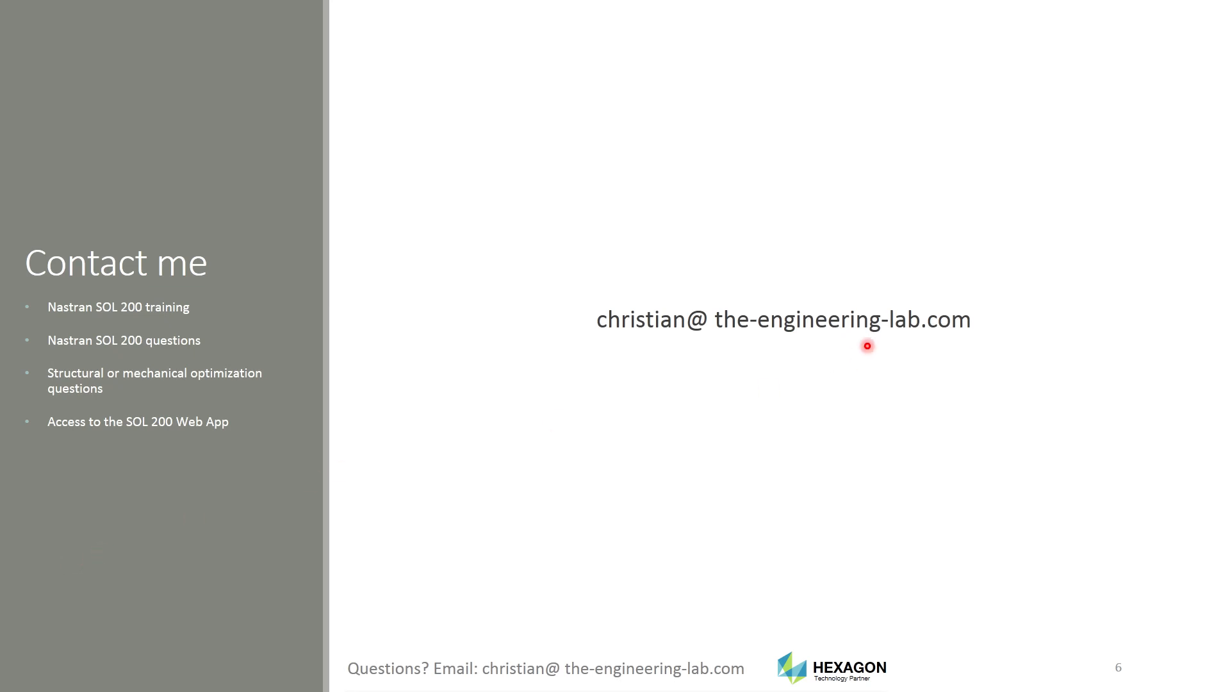